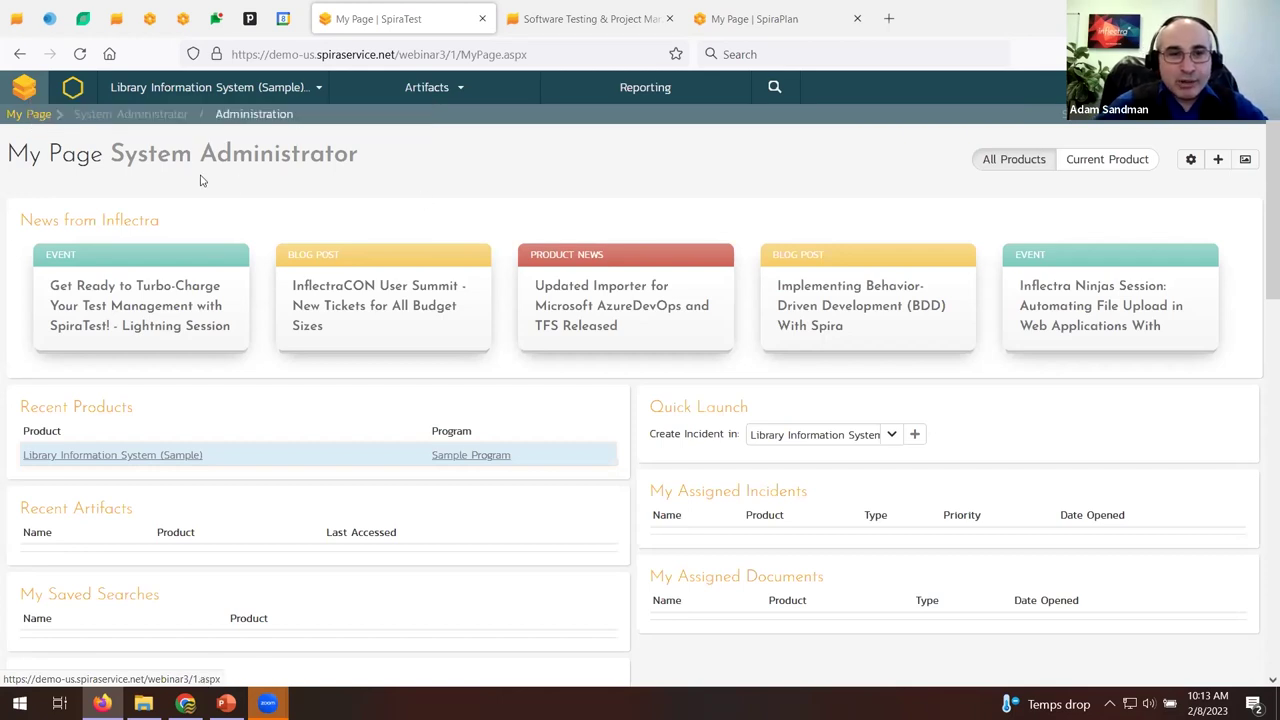
Reload the System Administrator's My Page, scroll through it, and bring up the product selector.
{"action": "left_click", "coordinate": [38, 116]}
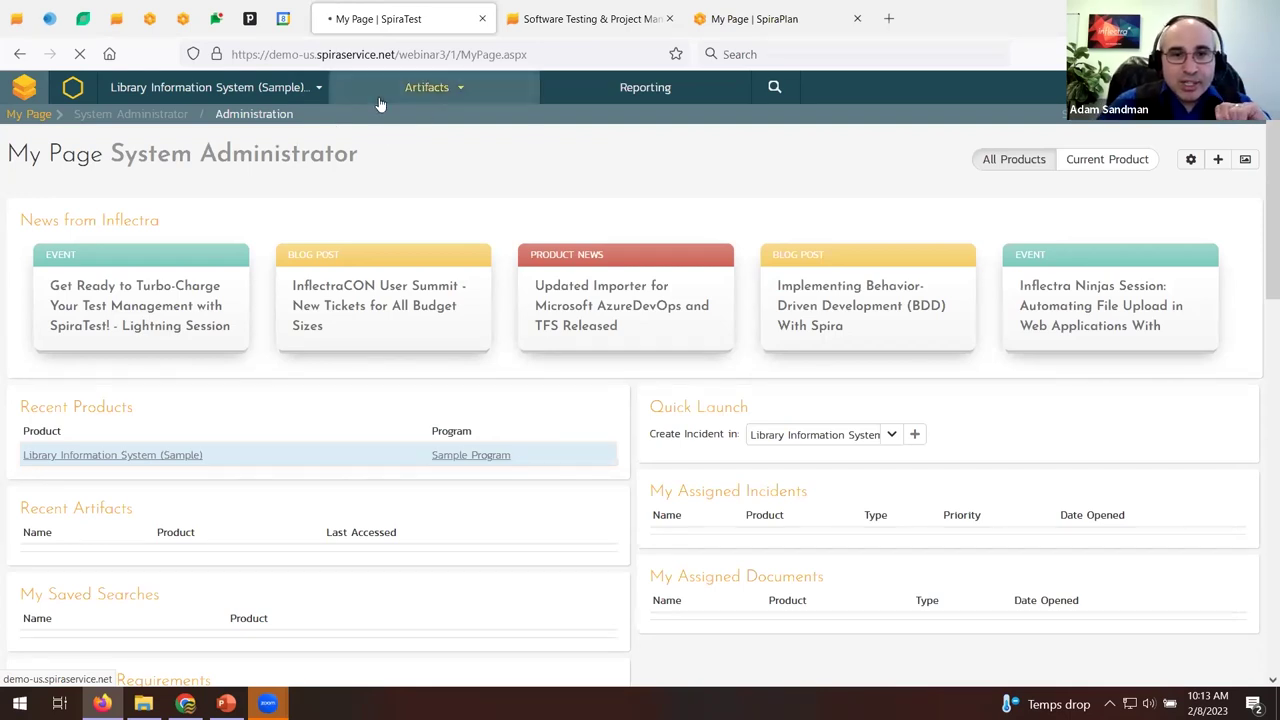
{"action": "scroll", "coordinate": [395, 128], "scroll_direction": "down", "scroll_amount": 5}
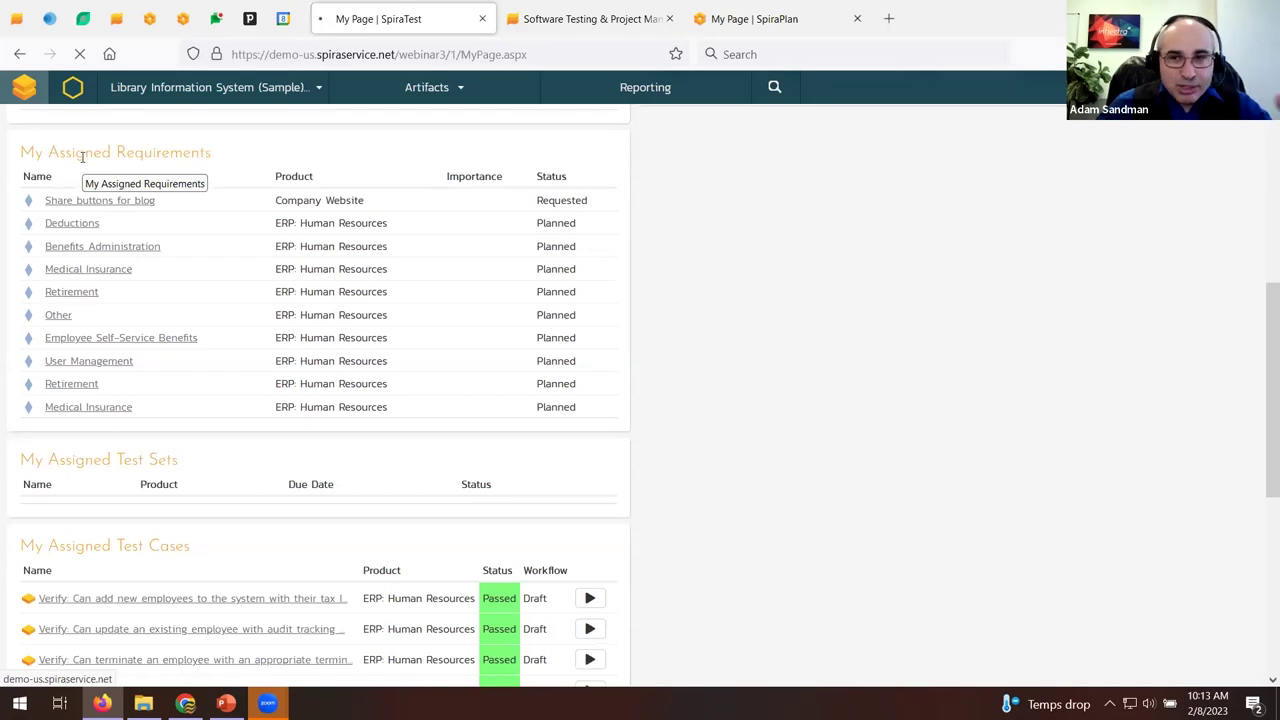
{"action": "scroll", "coordinate": [82, 157], "scroll_direction": "down", "scroll_amount": 3}
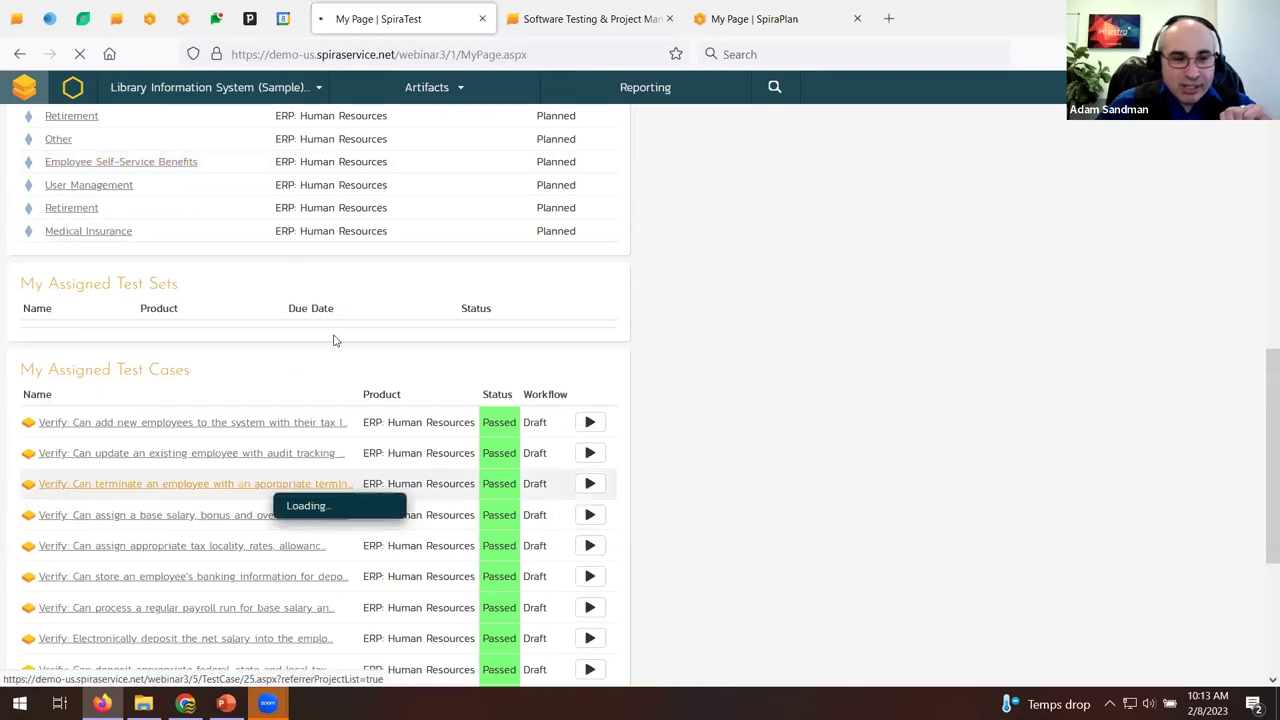
{"action": "scroll", "coordinate": [334, 339], "scroll_direction": "down", "scroll_amount": 4}
{"action": "scroll", "coordinate": [335, 342], "scroll_direction": "down", "scroll_amount": 1}
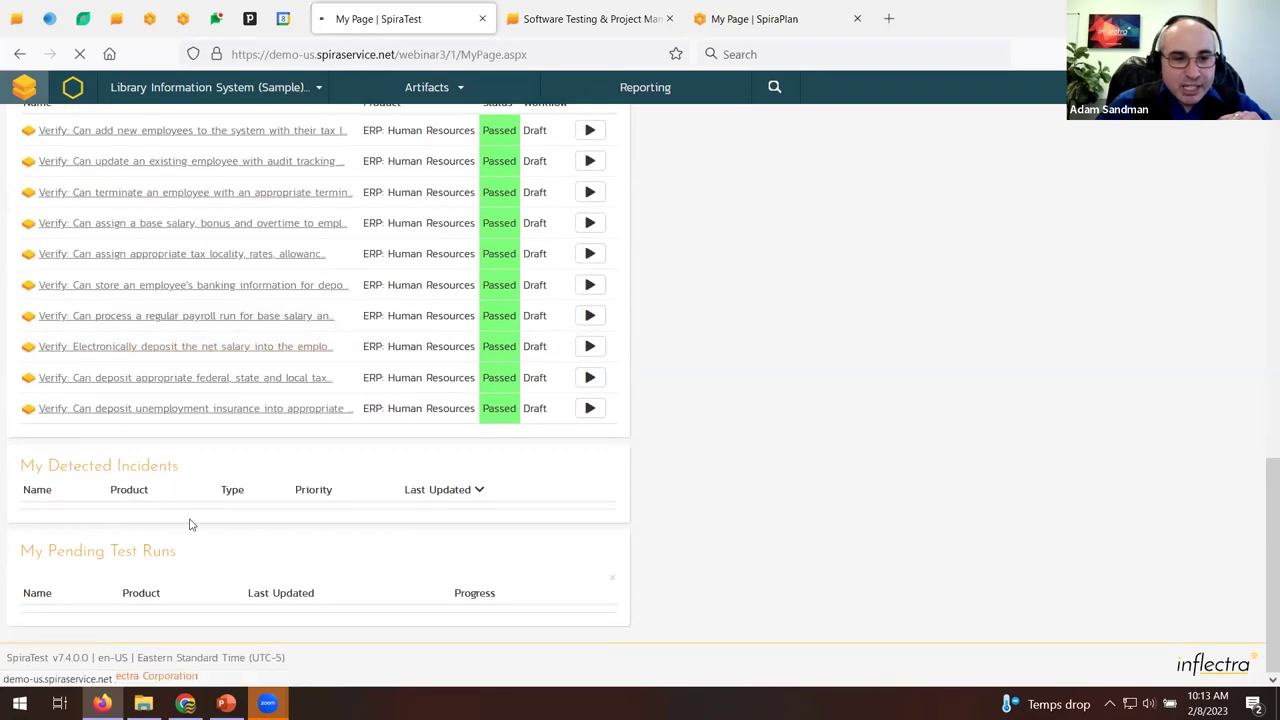
{"action": "scroll", "coordinate": [207, 521], "scroll_direction": "up", "scroll_amount": 12}
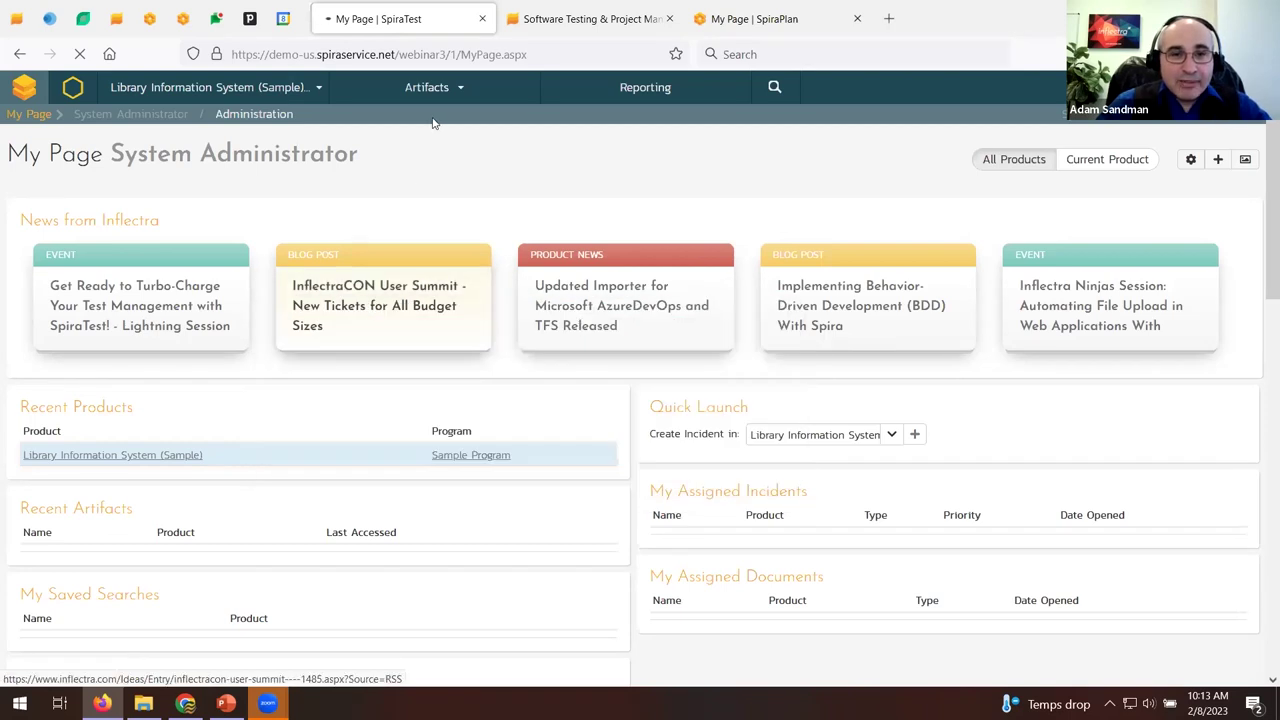
{"action": "left_click", "coordinate": [320, 91]}
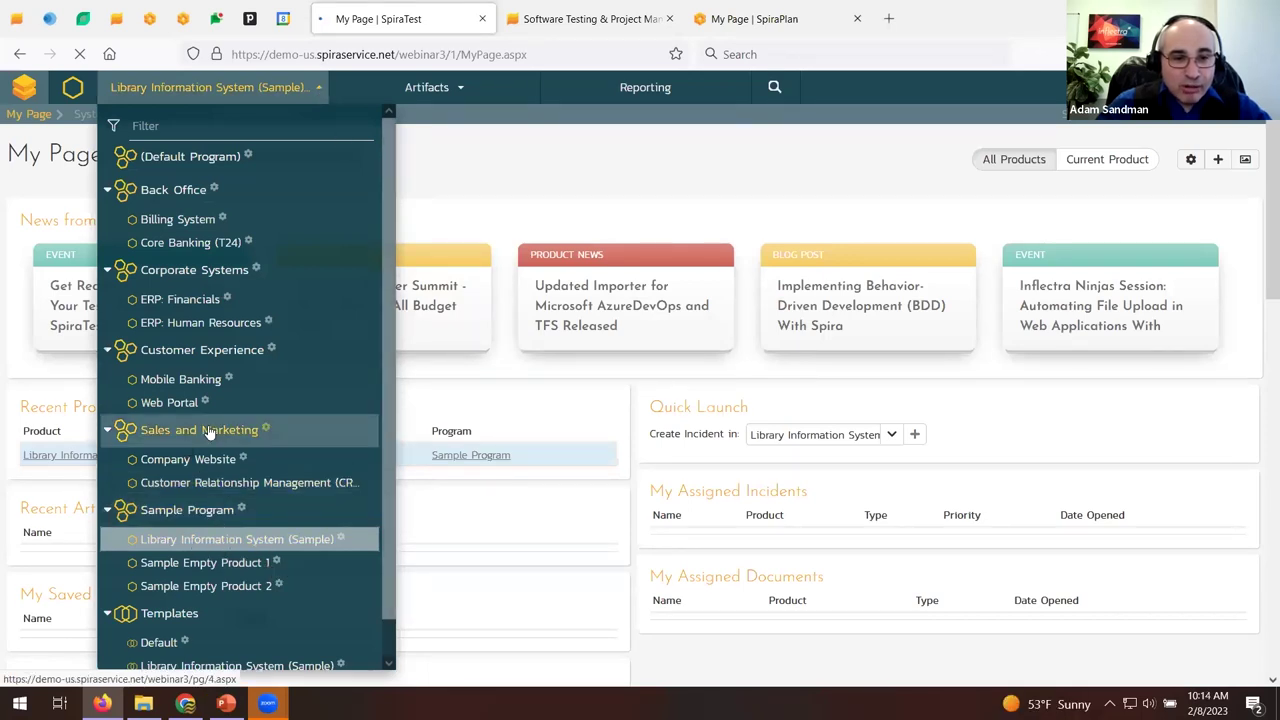
Make Library Information System (Sample) the current product and open its Product Home.
{"action": "left_click", "coordinate": [201, 540]}
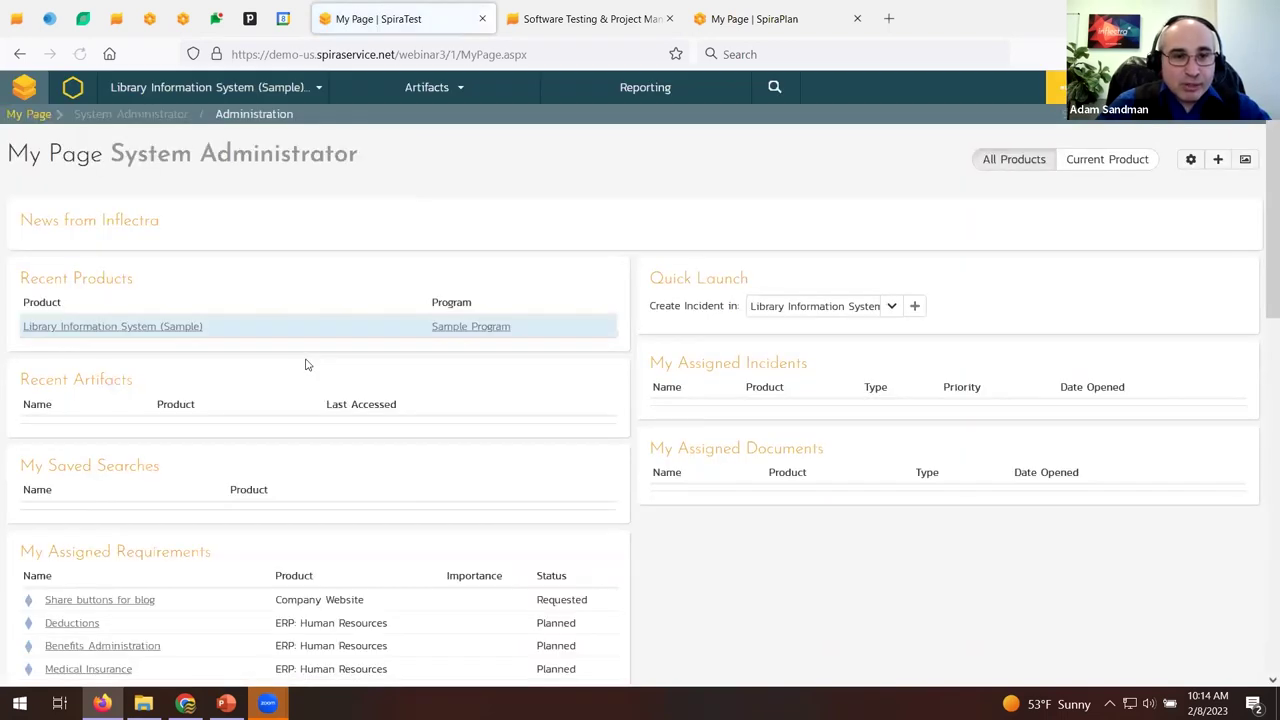
{"action": "left_click", "coordinate": [328, 94]}
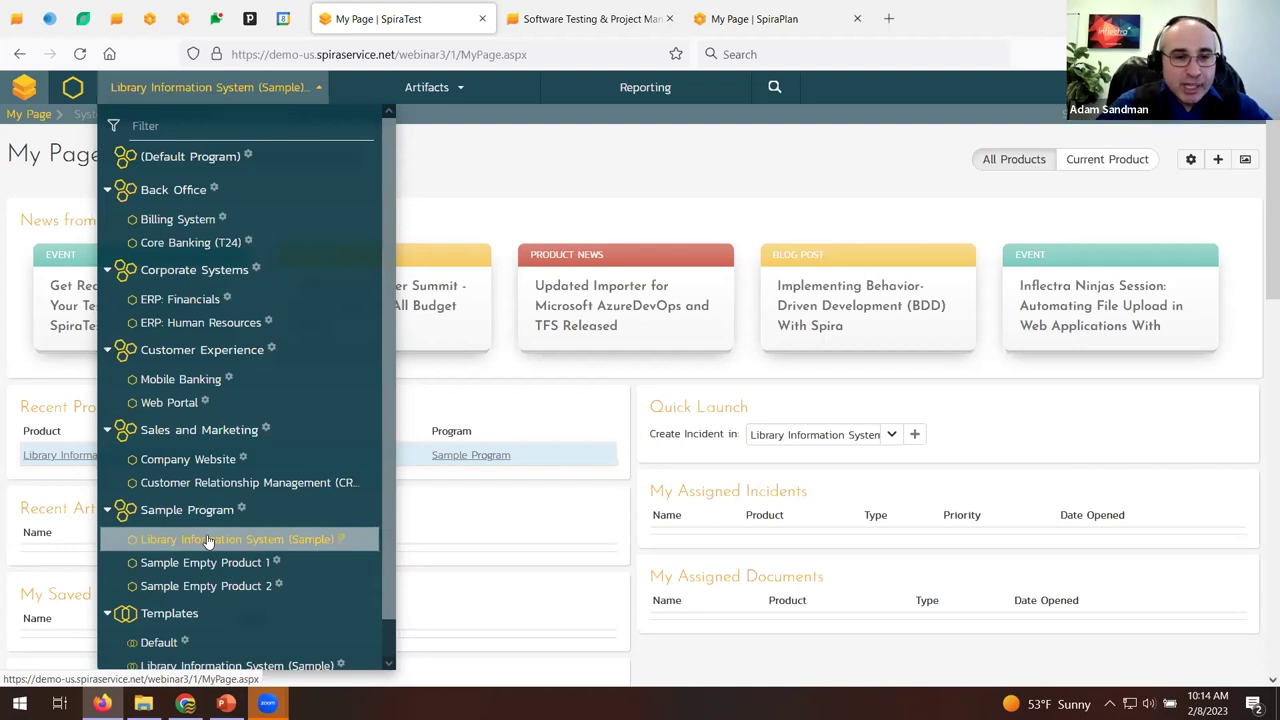
{"action": "left_click", "coordinate": [208, 541]}
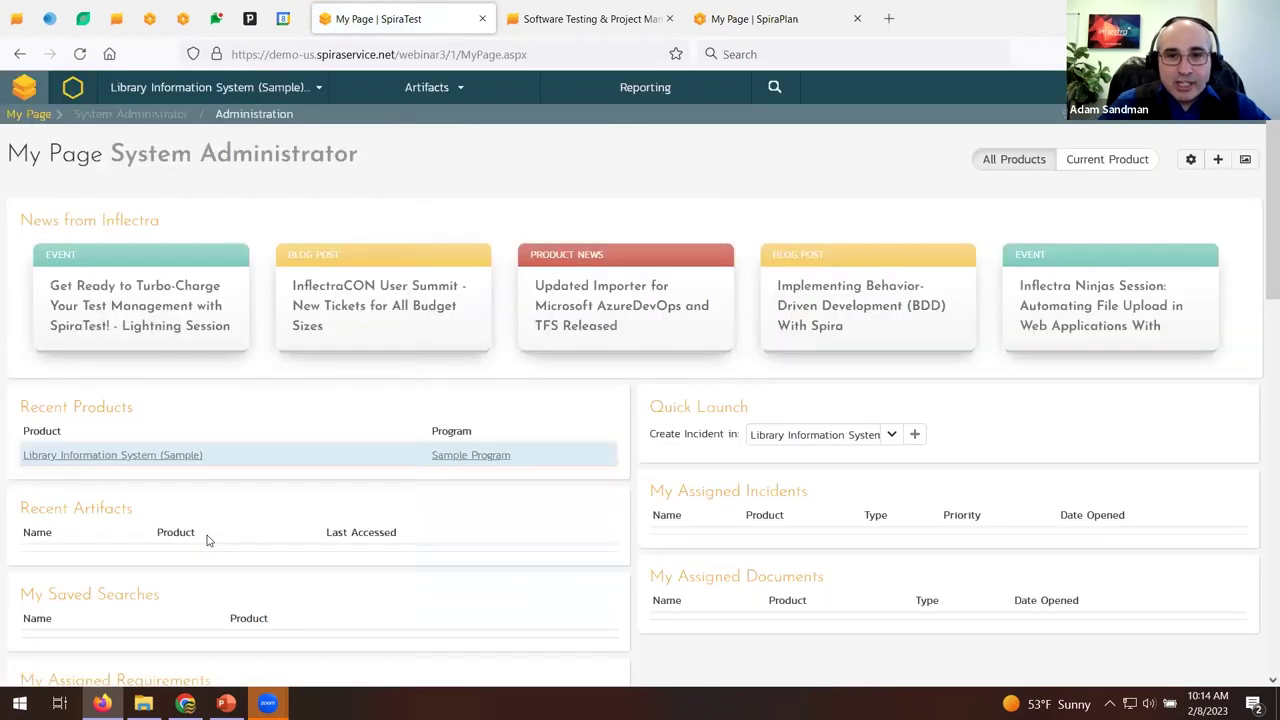
{"action": "left_click", "coordinate": [75, 95]}
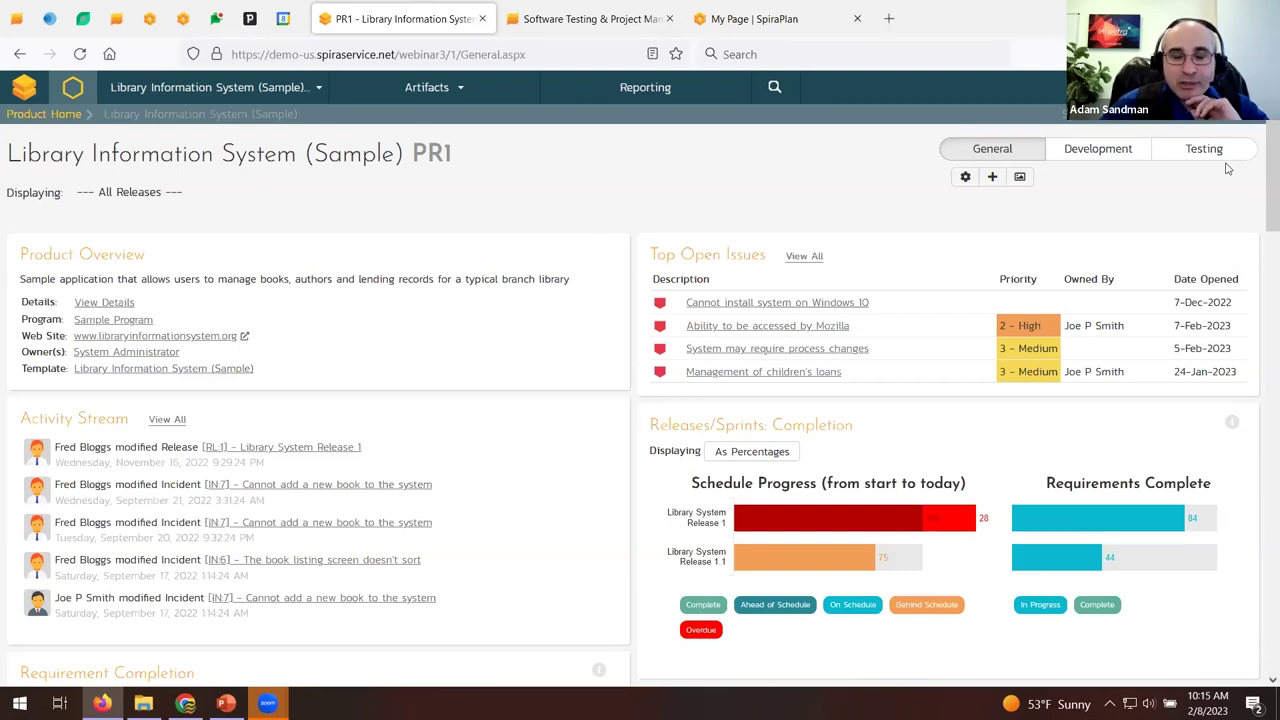
{"action": "scroll", "coordinate": [830, 190], "scroll_direction": "down", "scroll_amount": 2}
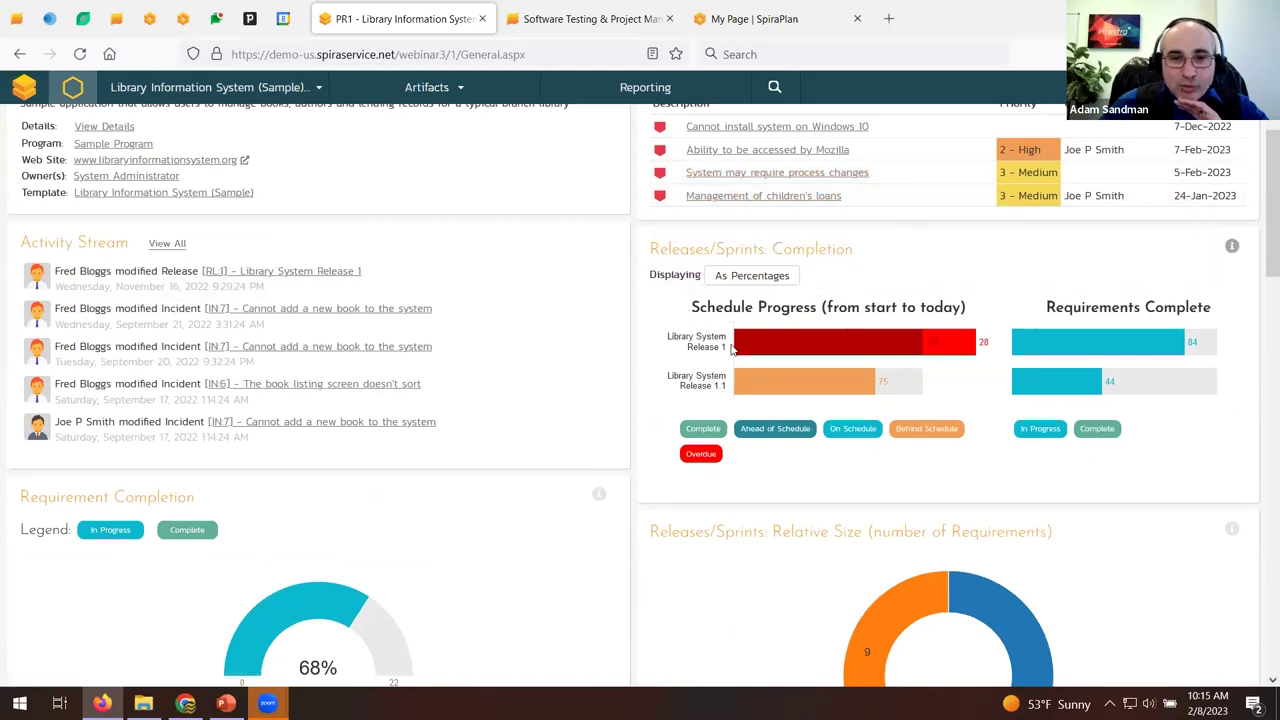
{"action": "scroll", "coordinate": [460, 534], "scroll_direction": "down", "scroll_amount": 2}
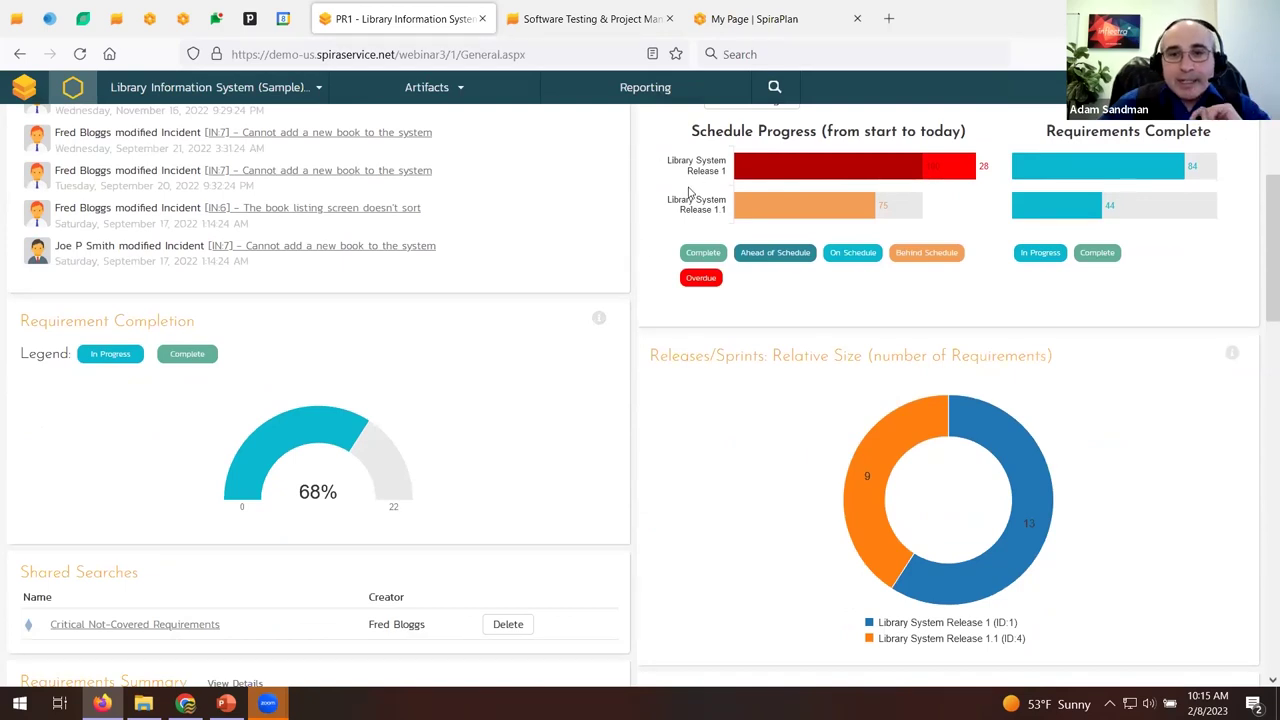
{"action": "mouse_move", "coordinate": [1150, 175]}
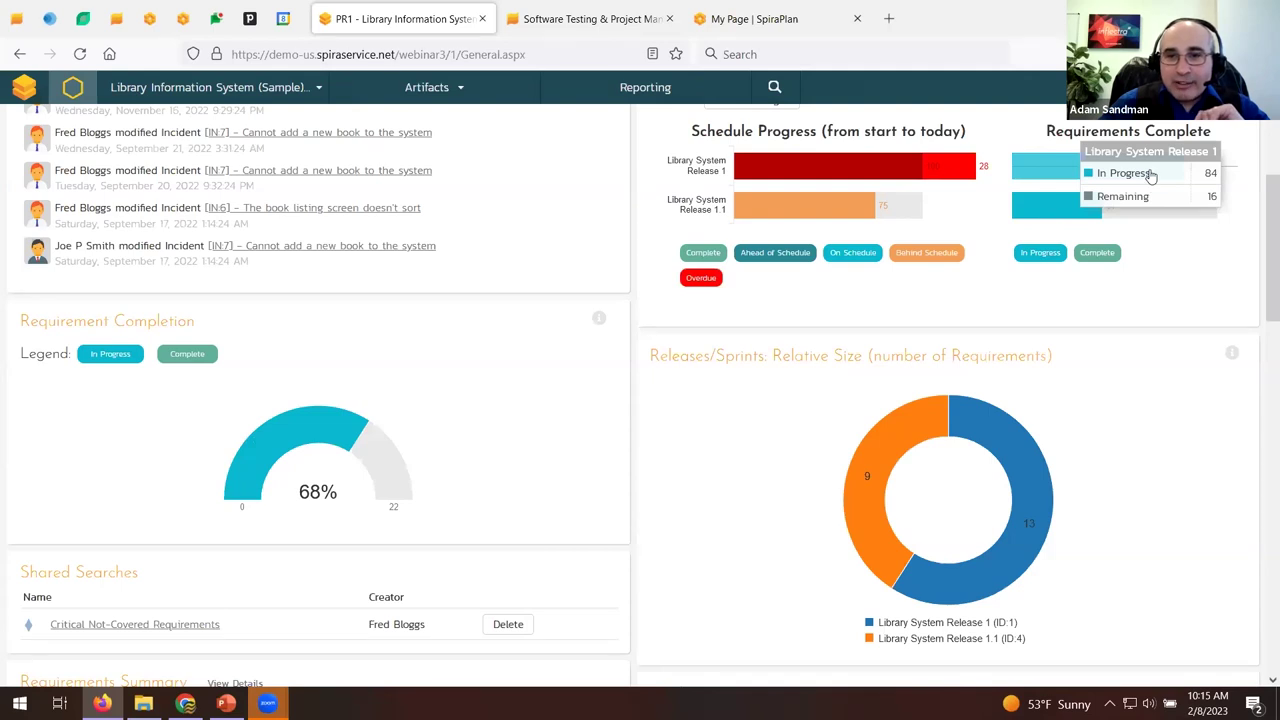
{"action": "mouse_move", "coordinate": [1136, 215]}
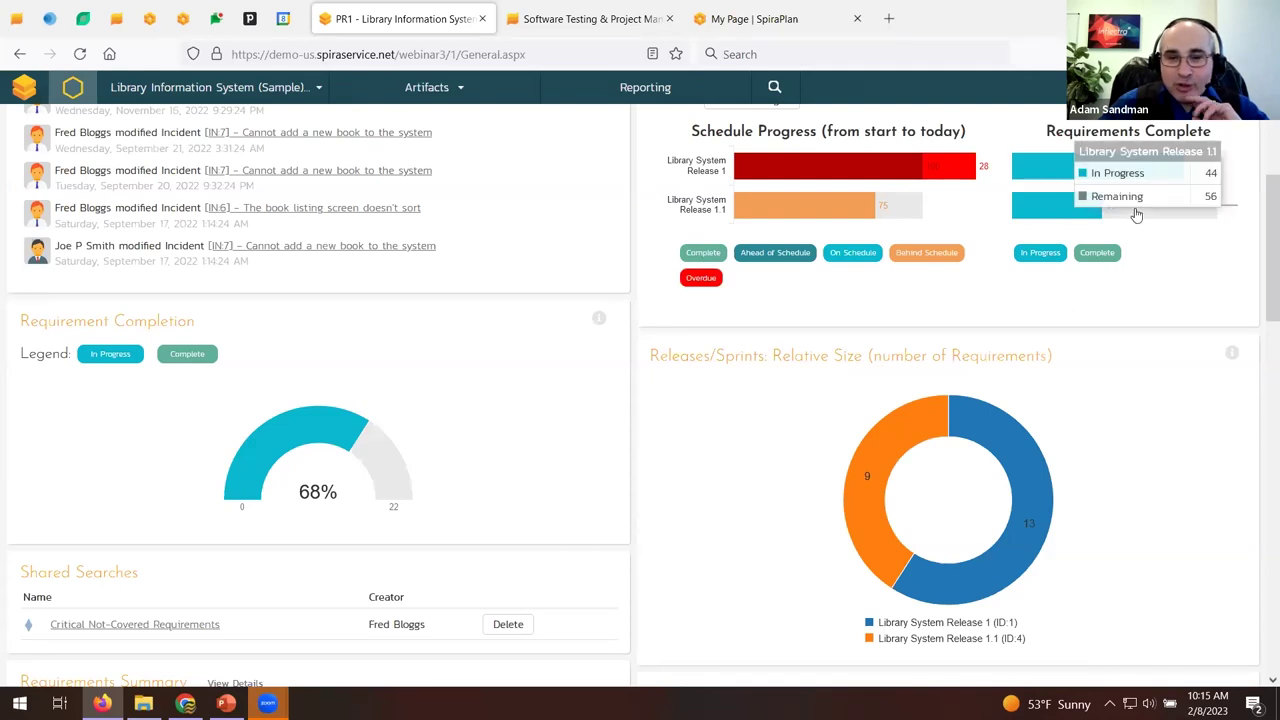
{"action": "mouse_move", "coordinate": [799, 218]}
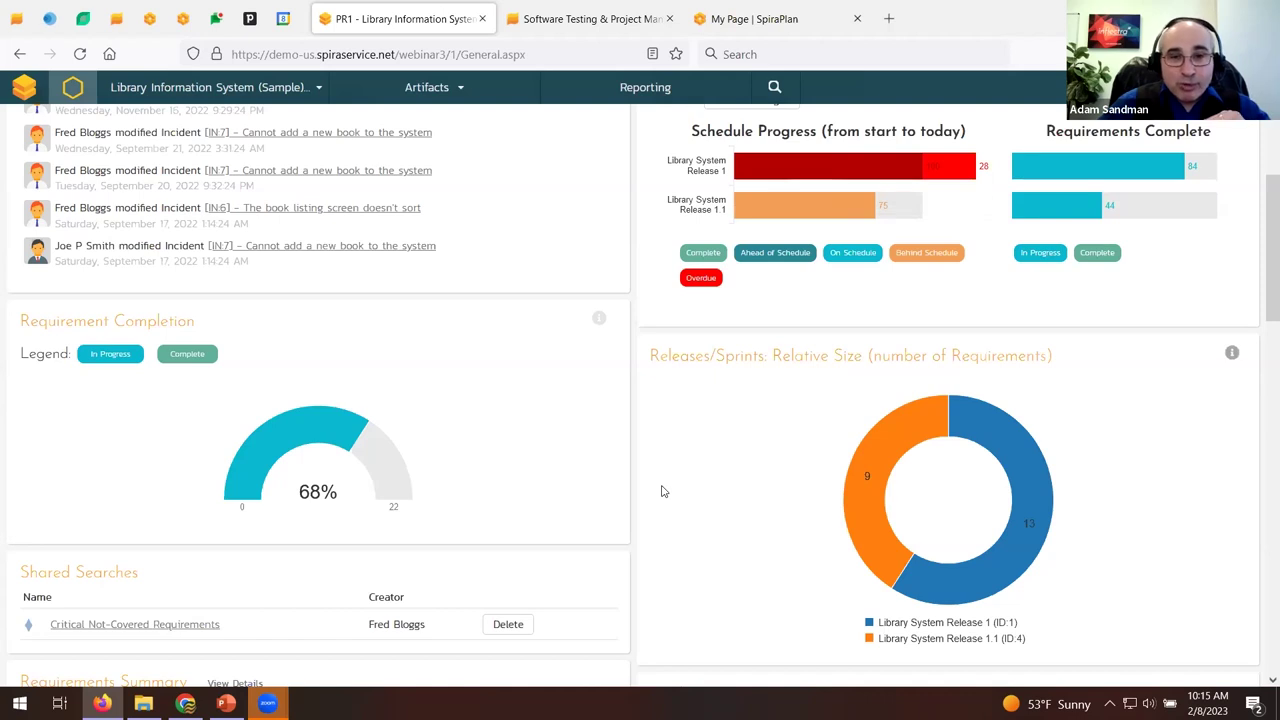
{"action": "scroll", "coordinate": [661, 491], "scroll_direction": "down", "scroll_amount": 2}
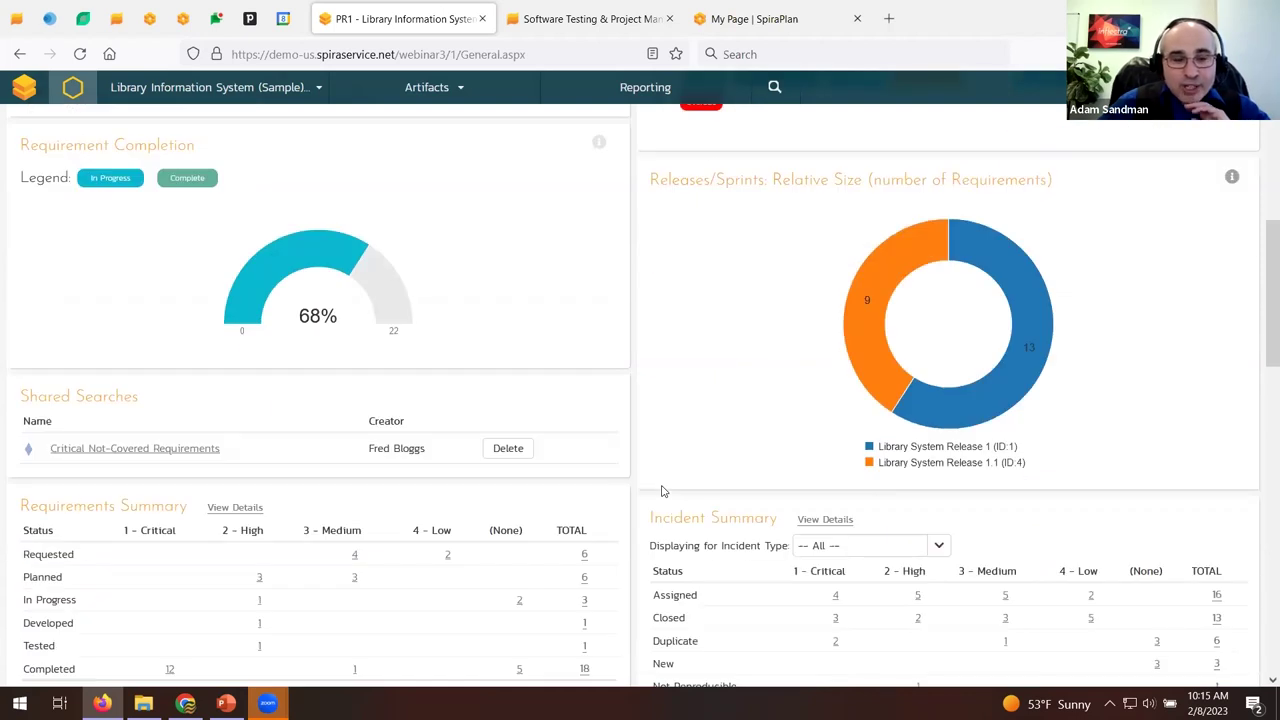
{"action": "scroll", "coordinate": [661, 491], "scroll_direction": "down", "scroll_amount": 1}
{"action": "scroll", "coordinate": [661, 491], "scroll_direction": "down", "scroll_amount": 4}
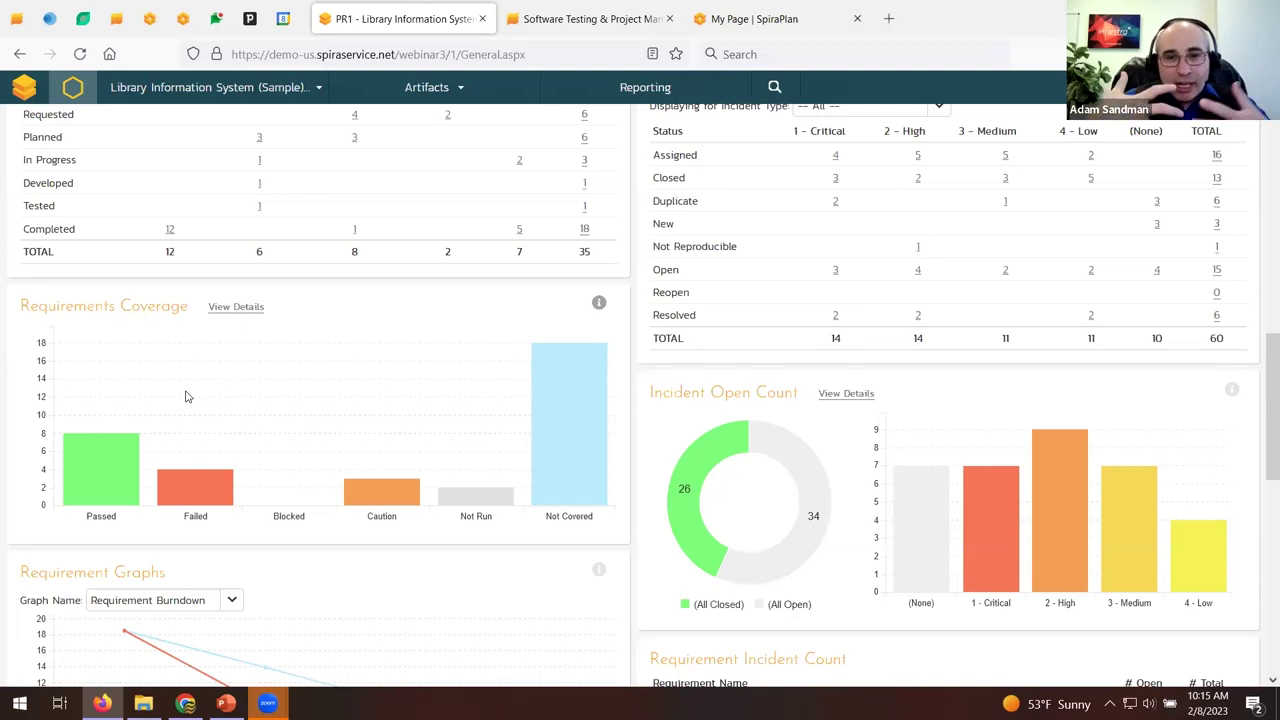
{"action": "scroll", "coordinate": [690, 400], "scroll_direction": "down", "scroll_amount": 3}
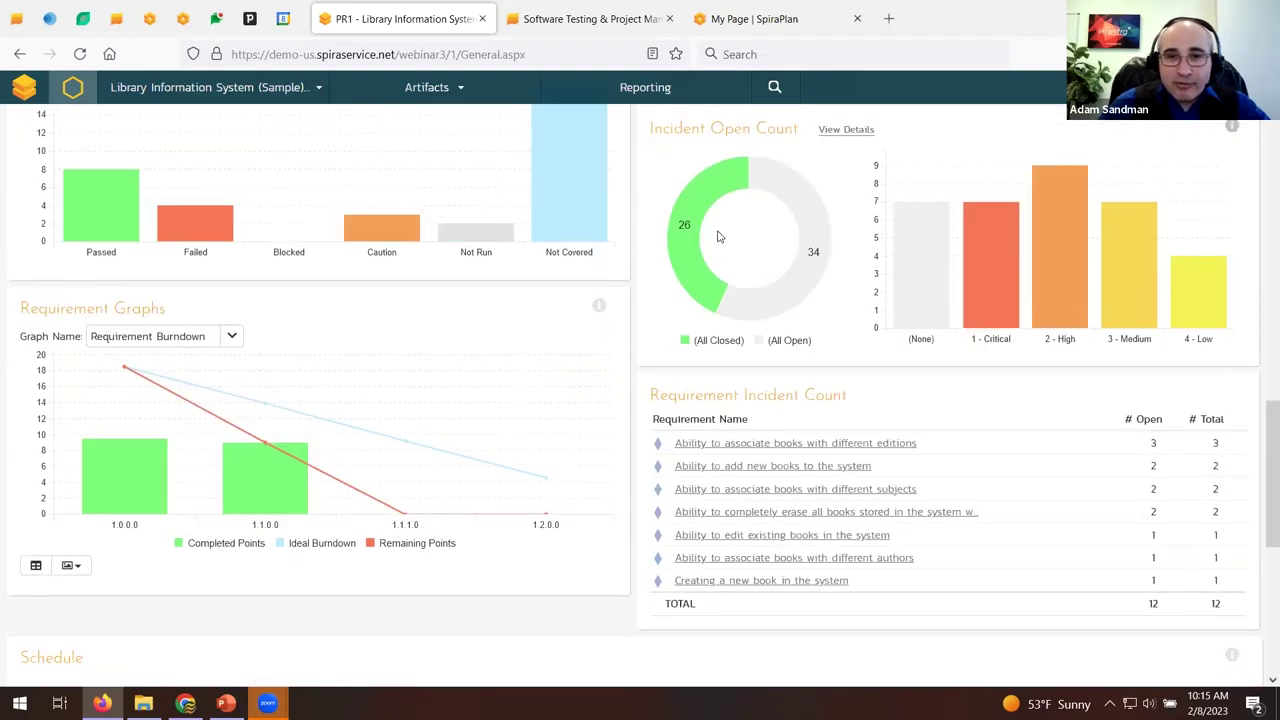
{"action": "scroll", "coordinate": [720, 236], "scroll_direction": "up", "scroll_amount": 1}
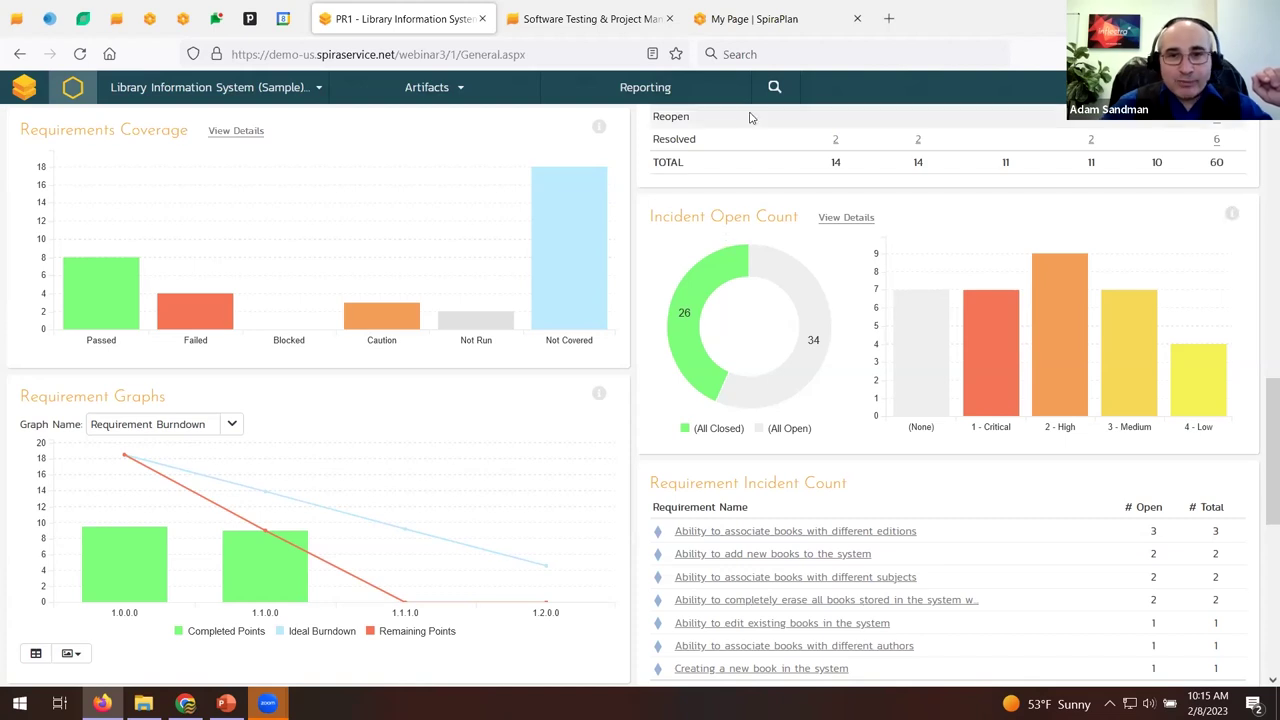
{"action": "left_click", "coordinate": [770, 17]}
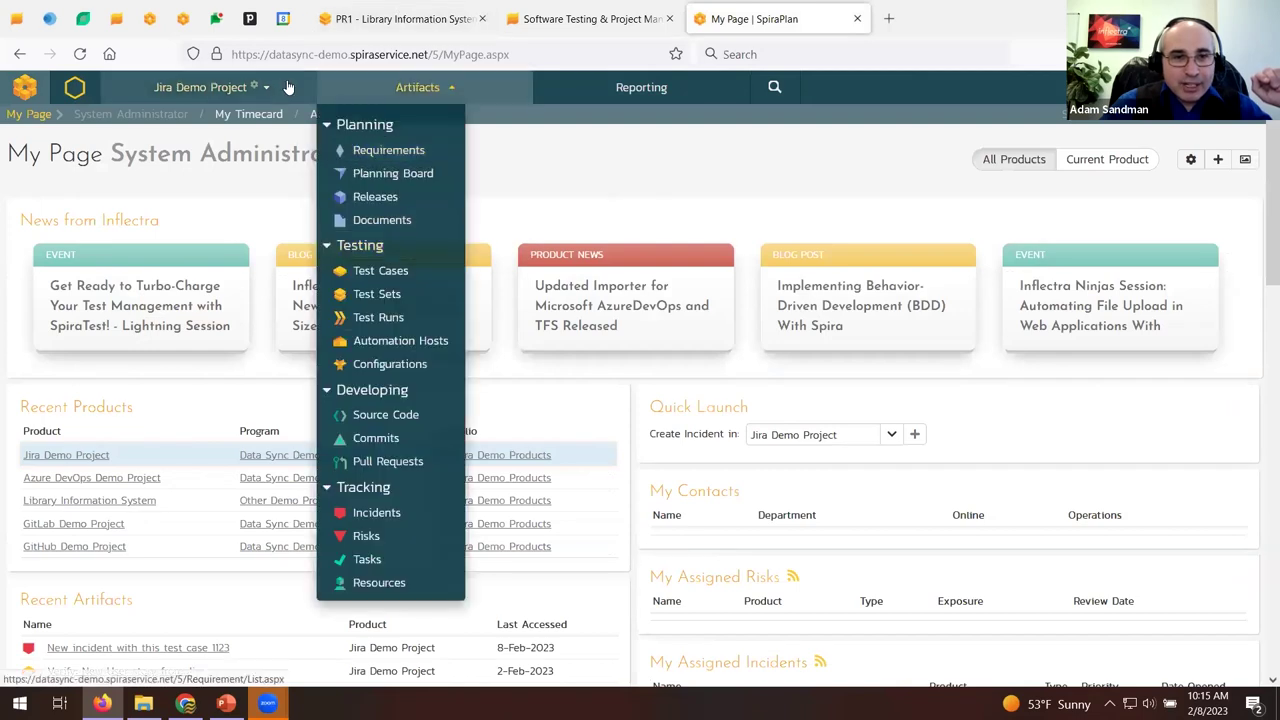
{"action": "mouse_move", "coordinate": [200, 87]}
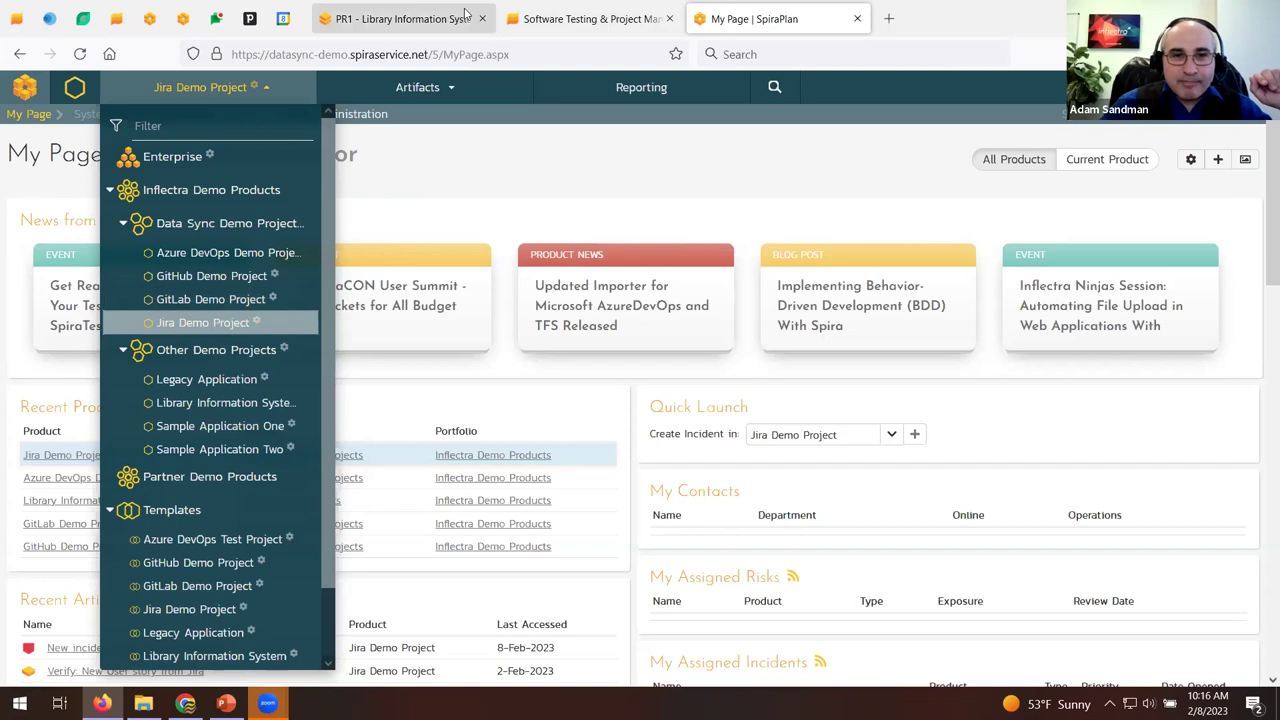
{"action": "left_click", "coordinate": [465, 14]}
{"action": "scroll", "coordinate": [476, 436], "scroll_direction": "down", "scroll_amount": 3}
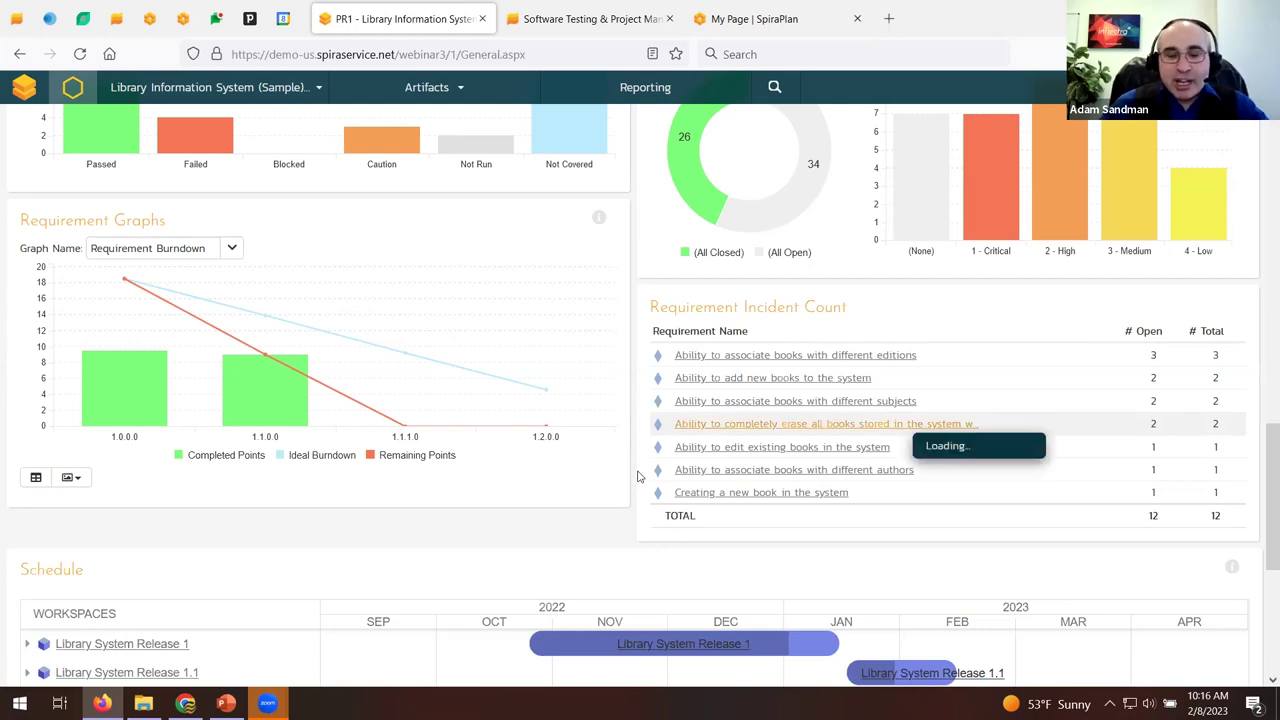
Switch the Library Information System product dashboard to its Testing view and scroll through it.
{"action": "scroll", "coordinate": [603, 463], "scroll_direction": "up", "scroll_amount": 10}
{"action": "scroll", "coordinate": [605, 465], "scroll_direction": "up", "scroll_amount": 5}
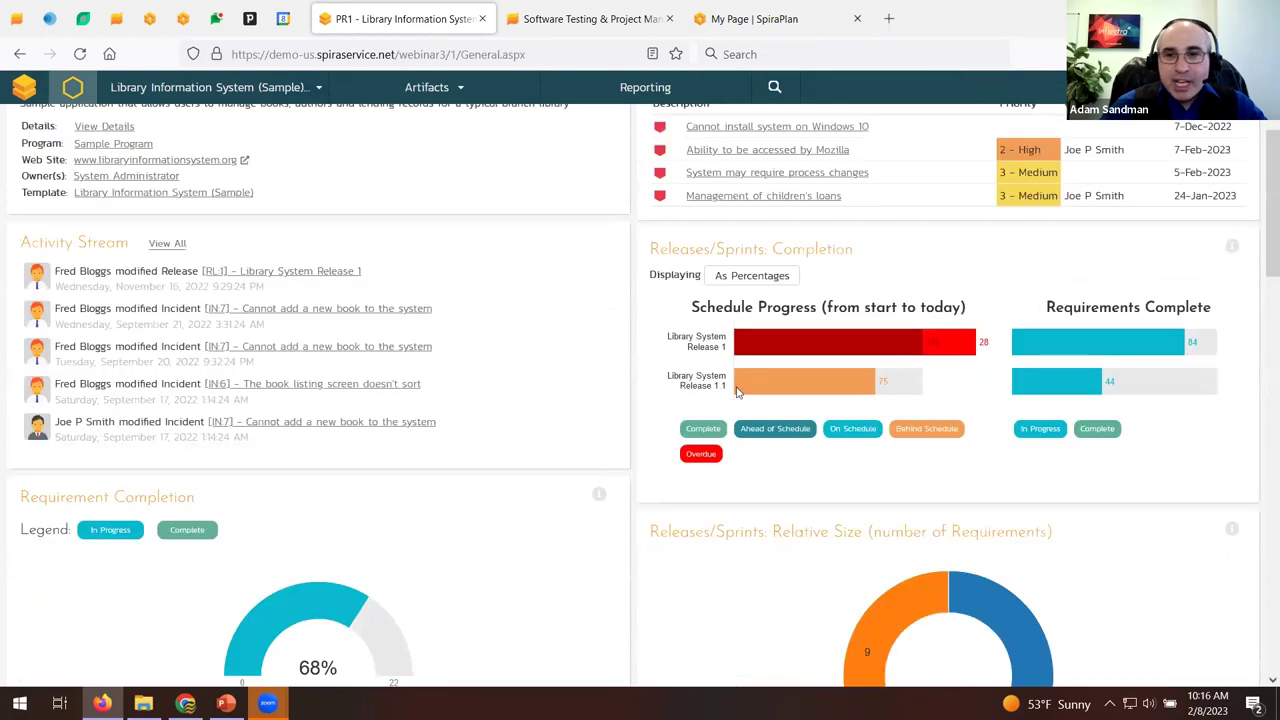
{"action": "left_click", "coordinate": [1204, 148]}
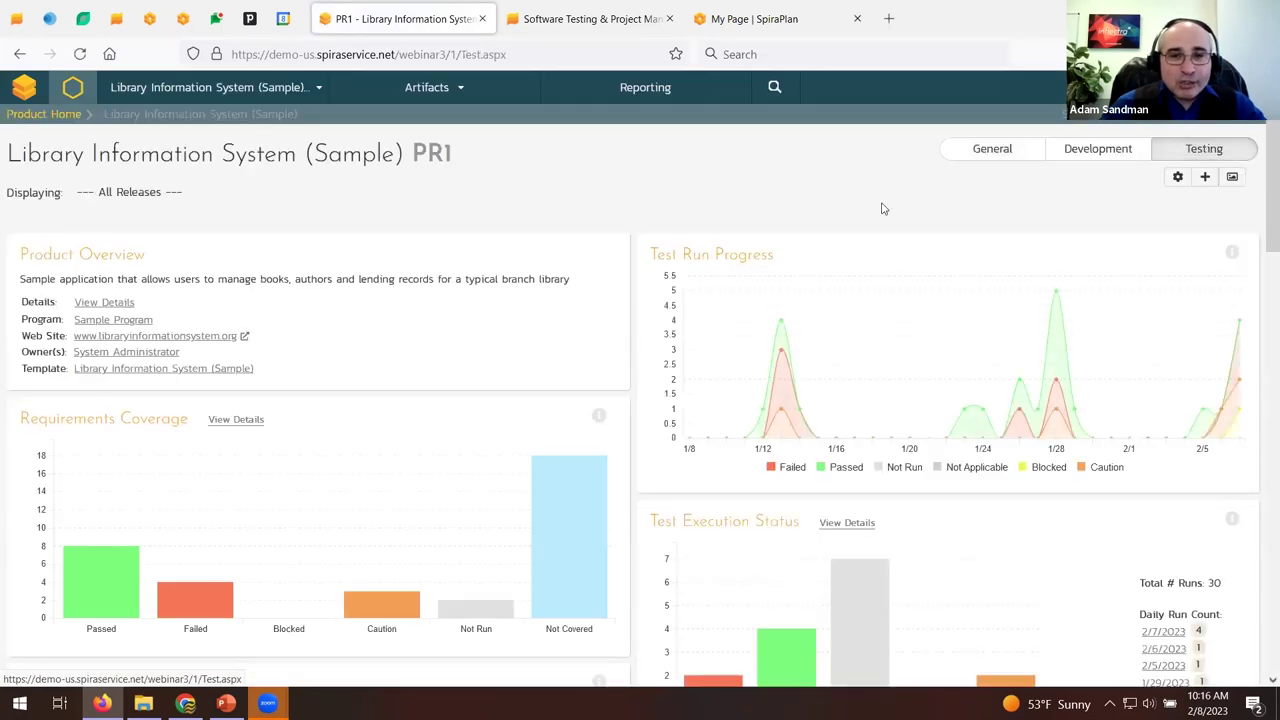
{"action": "scroll", "coordinate": [882, 208], "scroll_direction": "down", "scroll_amount": 1}
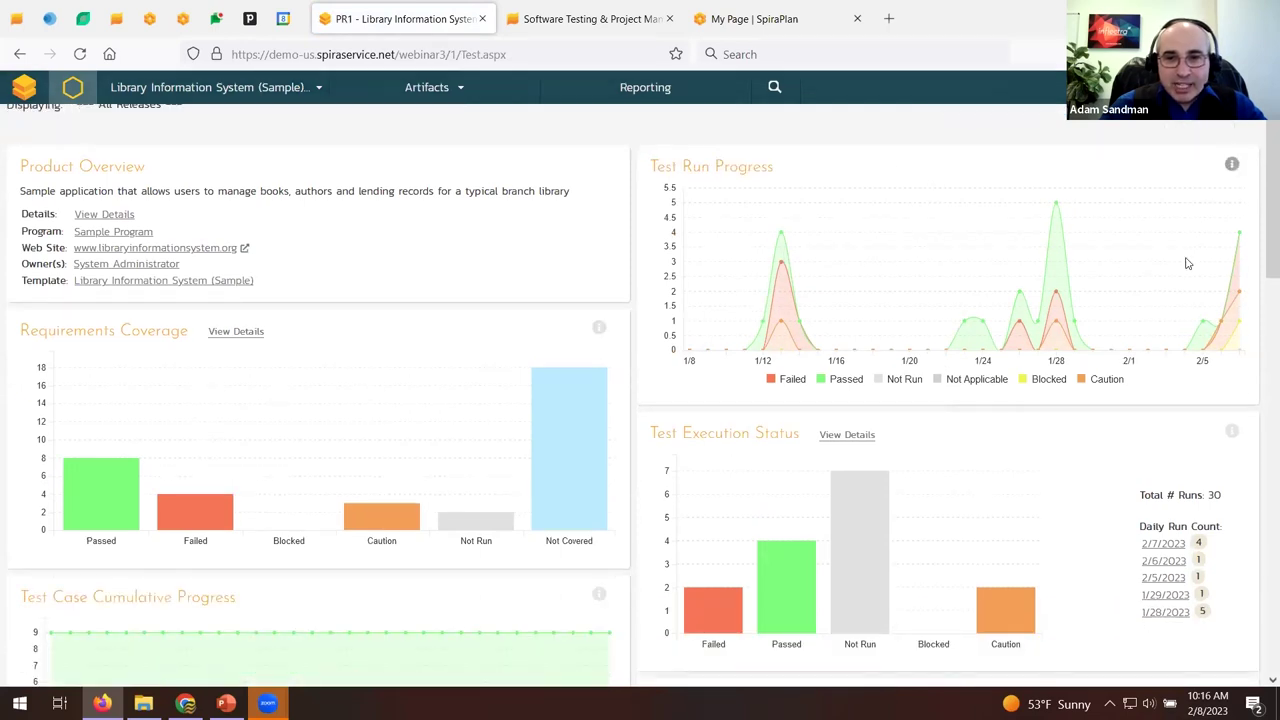
{"action": "scroll", "coordinate": [225, 401], "scroll_direction": "down", "scroll_amount": 5}
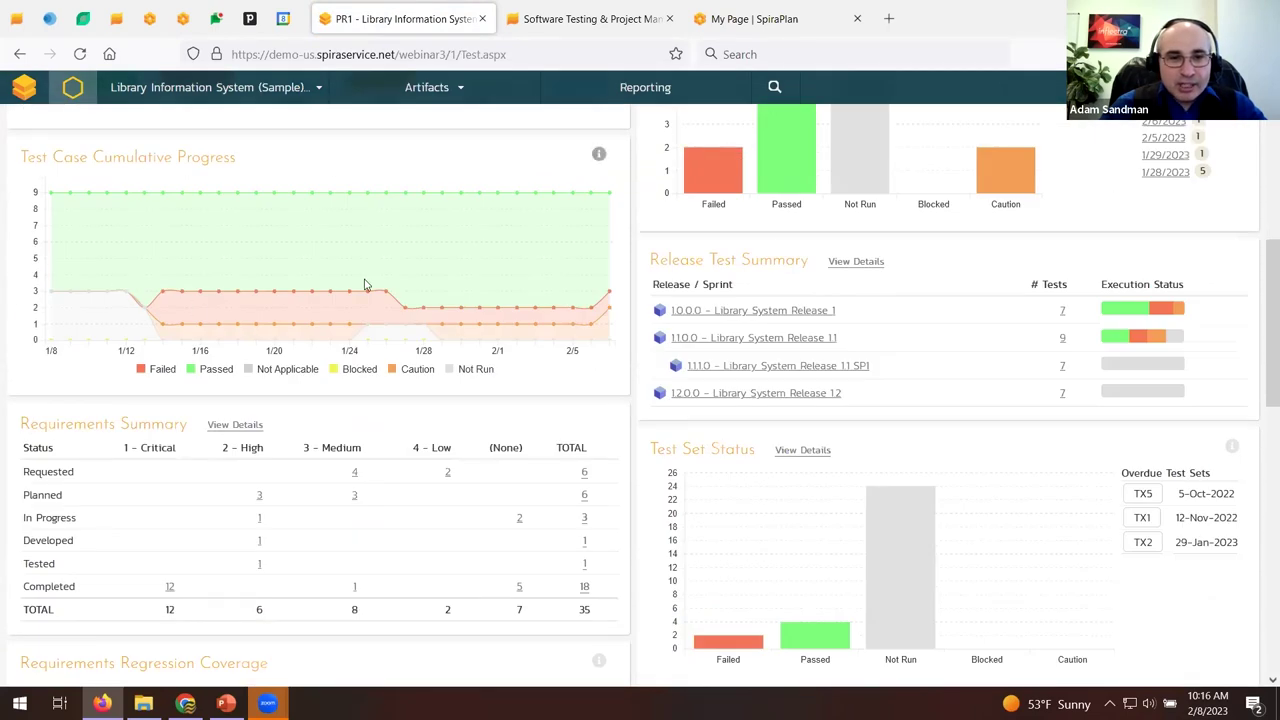
{"action": "scroll", "coordinate": [392, 291], "scroll_direction": "down", "scroll_amount": 8}
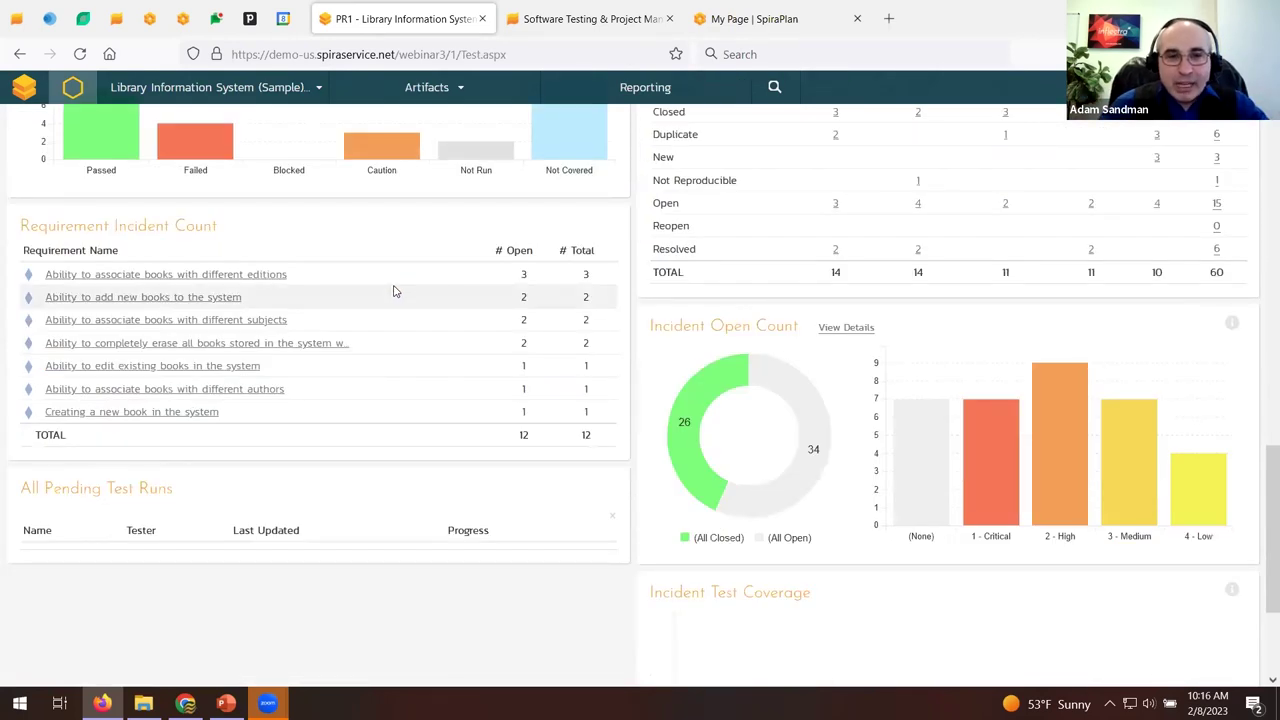
{"action": "scroll", "coordinate": [395, 290], "scroll_direction": "up", "scroll_amount": 14}
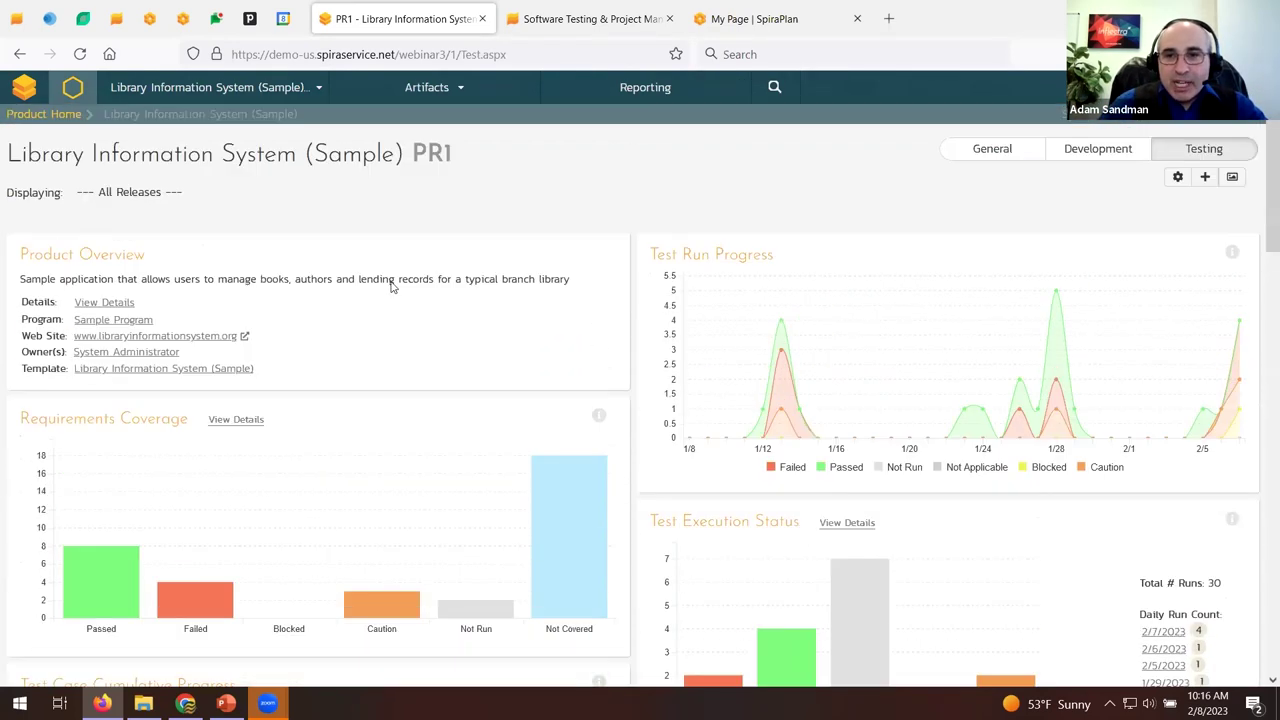
Open the add-widgets dialog, then switch to the Sample Program (PG2) dashboard.
{"action": "left_click", "coordinate": [1205, 177]}
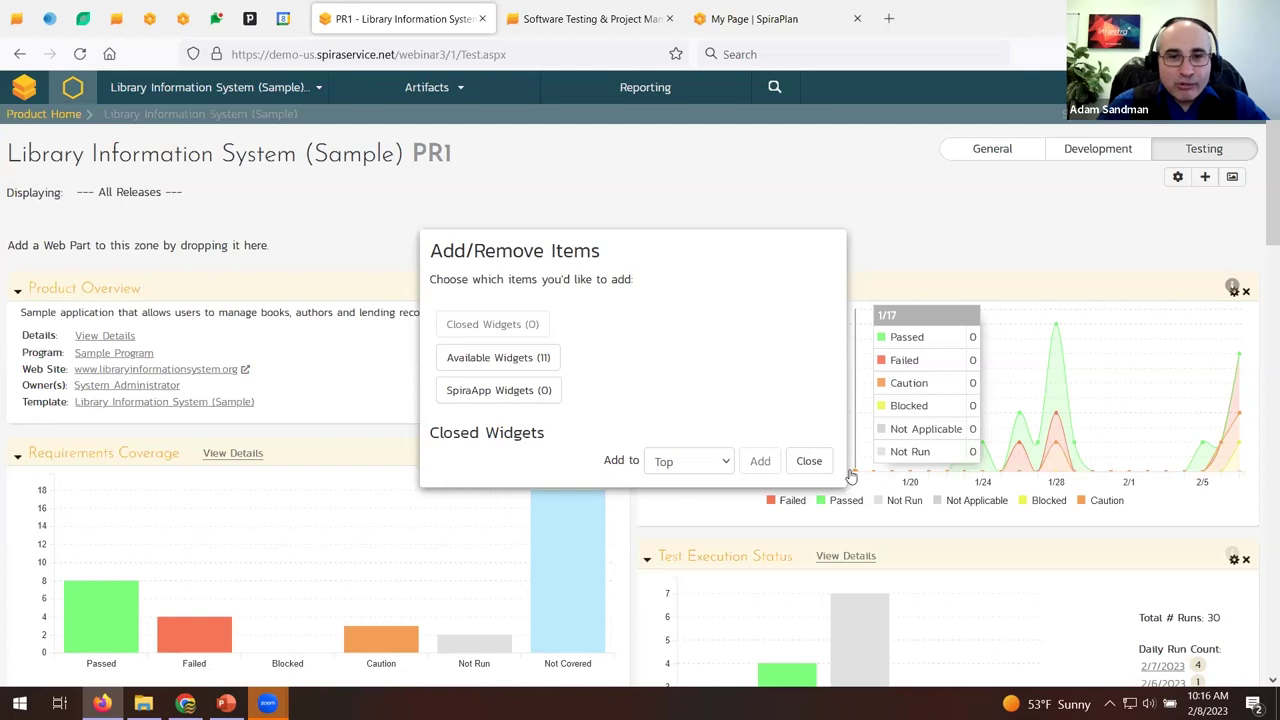
{"action": "left_click", "coordinate": [210, 87]}
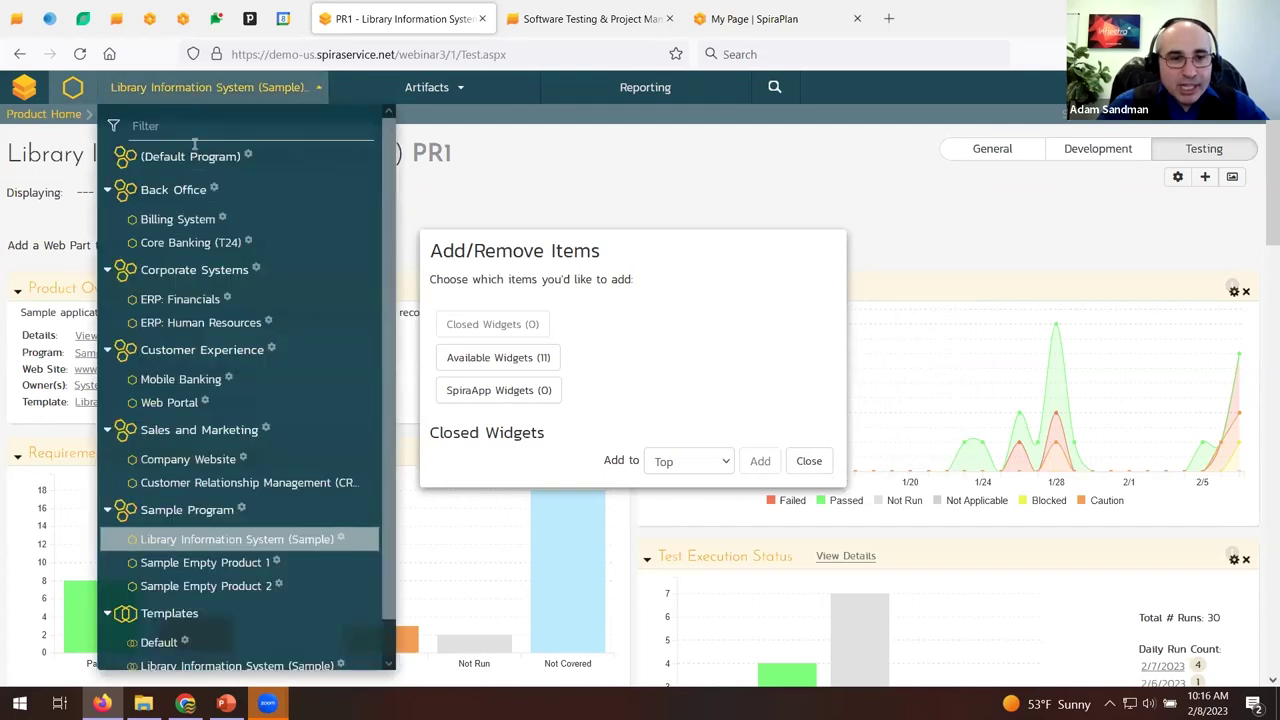
{"action": "left_click", "coordinate": [168, 511]}
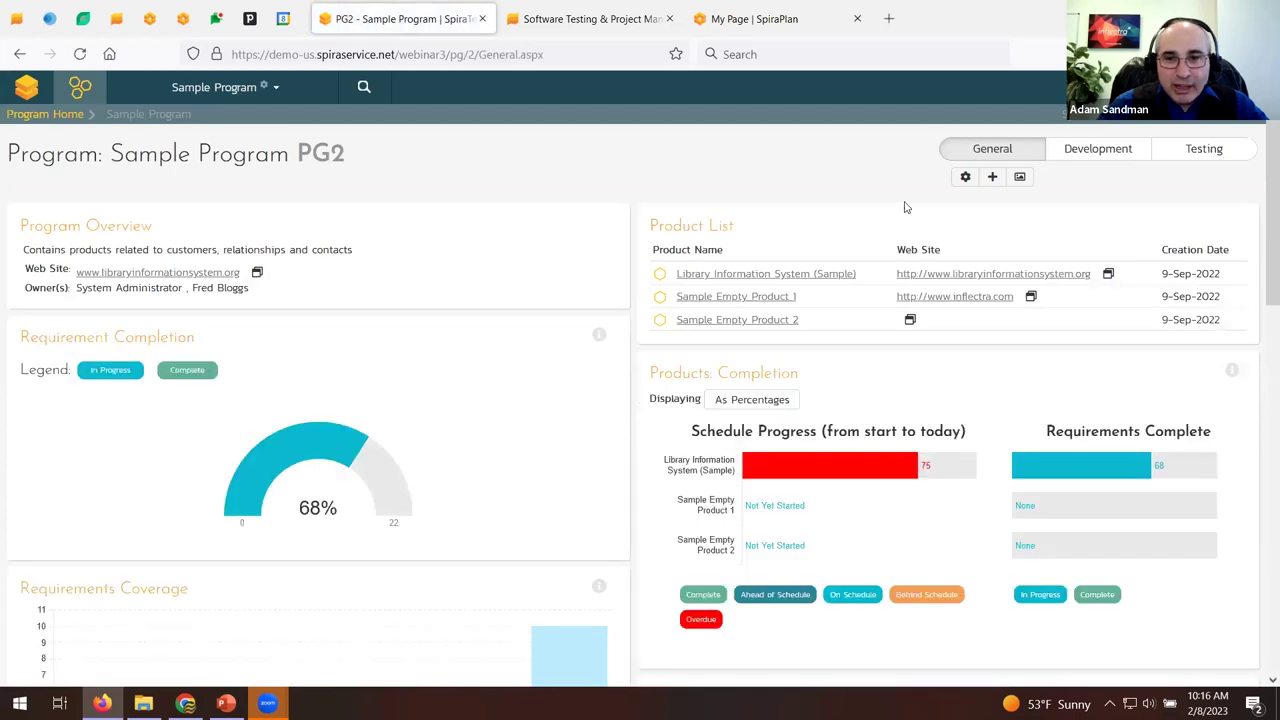
Show the Sample Program's Testing dashboard and scroll through it.
{"action": "left_click", "coordinate": [1210, 148]}
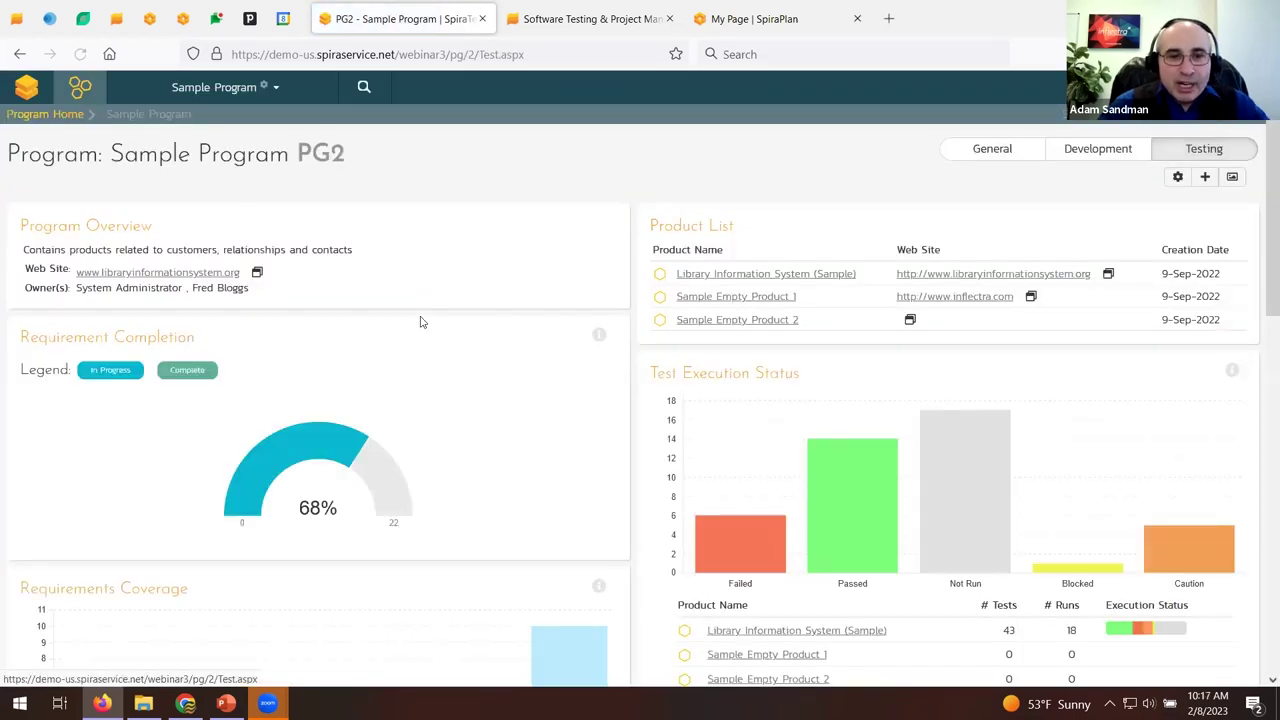
{"action": "scroll", "coordinate": [420, 320], "scroll_direction": "down", "scroll_amount": 1}
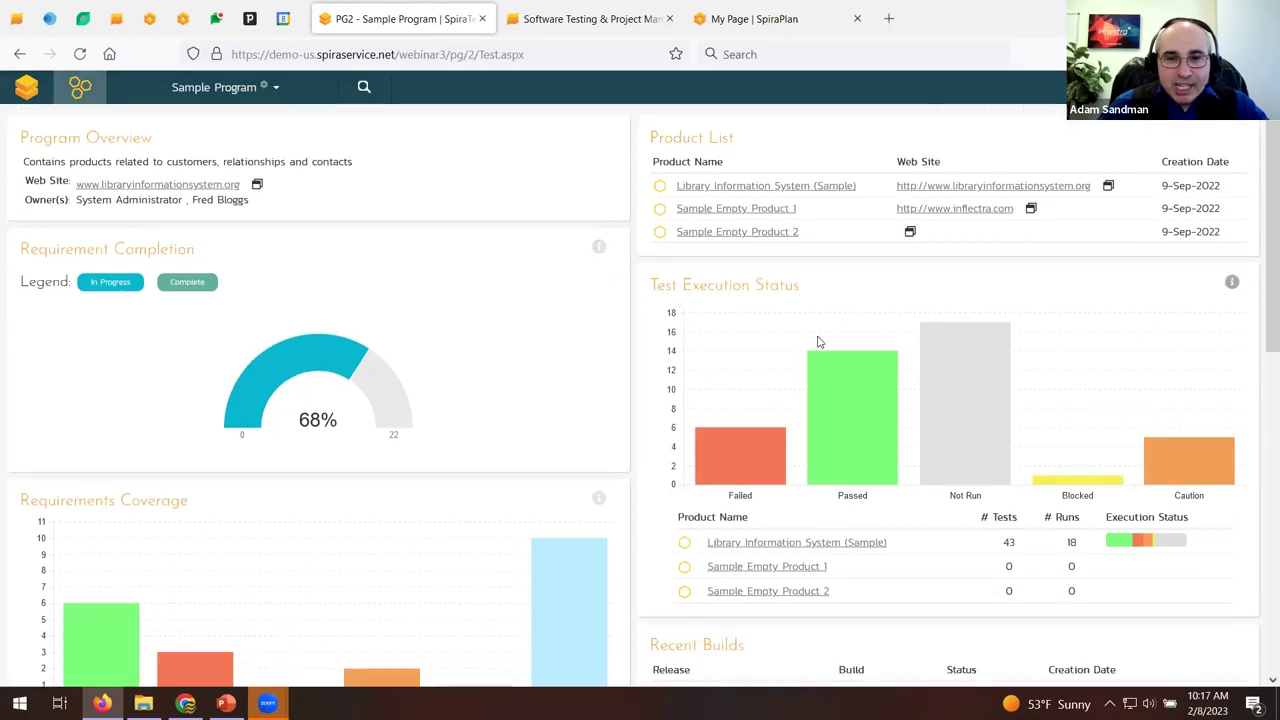
{"action": "scroll", "coordinate": [818, 342], "scroll_direction": "down", "scroll_amount": 3}
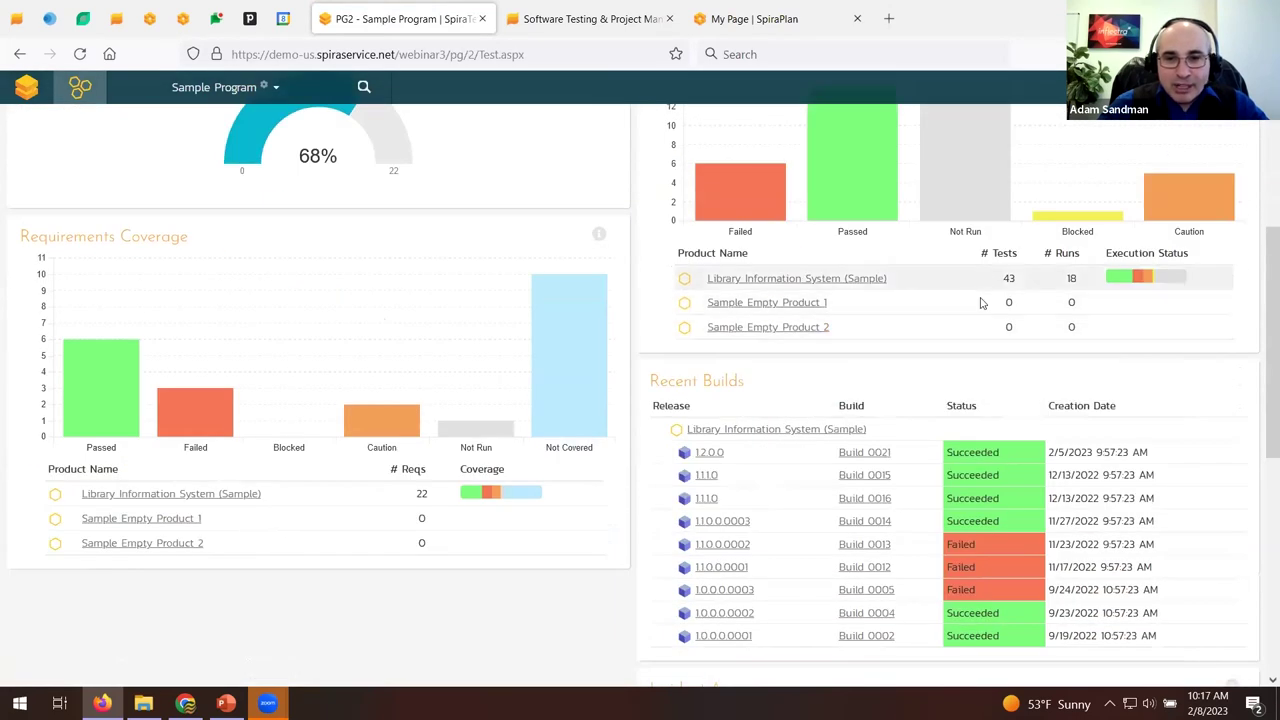
{"action": "mouse_move", "coordinate": [858, 320]}
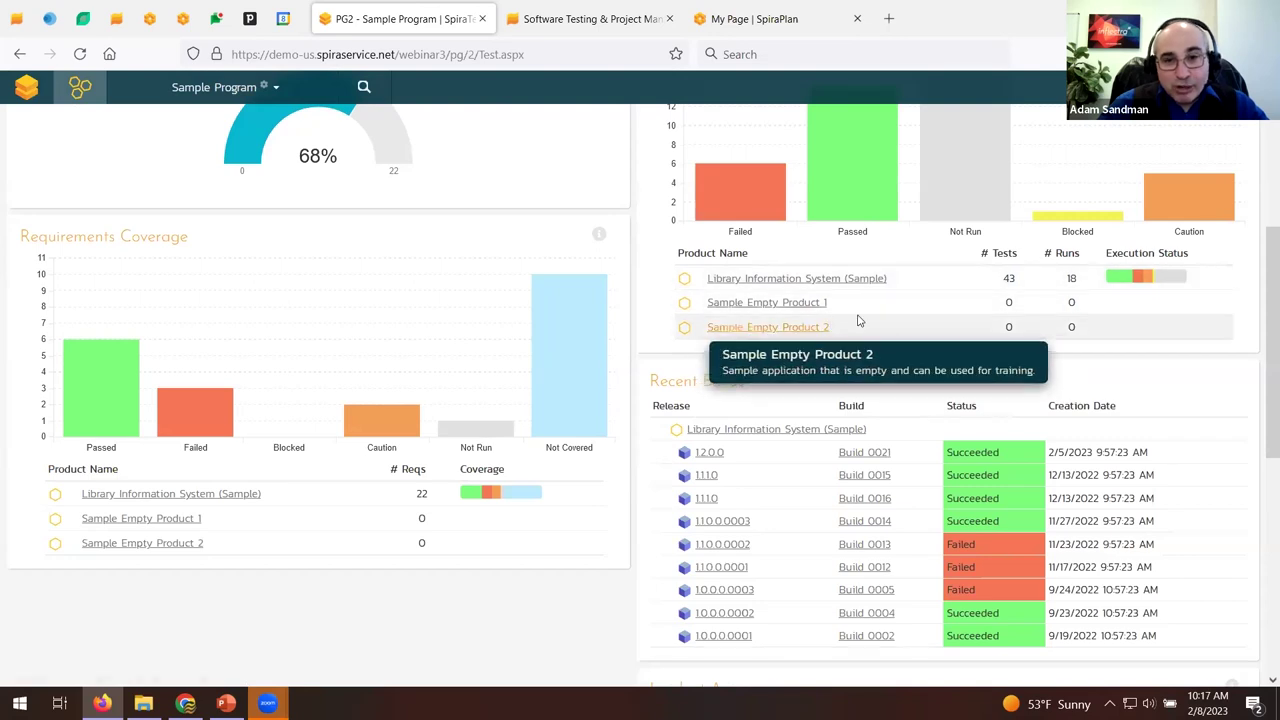
{"action": "scroll", "coordinate": [543, 329], "scroll_direction": "down", "scroll_amount": 6}
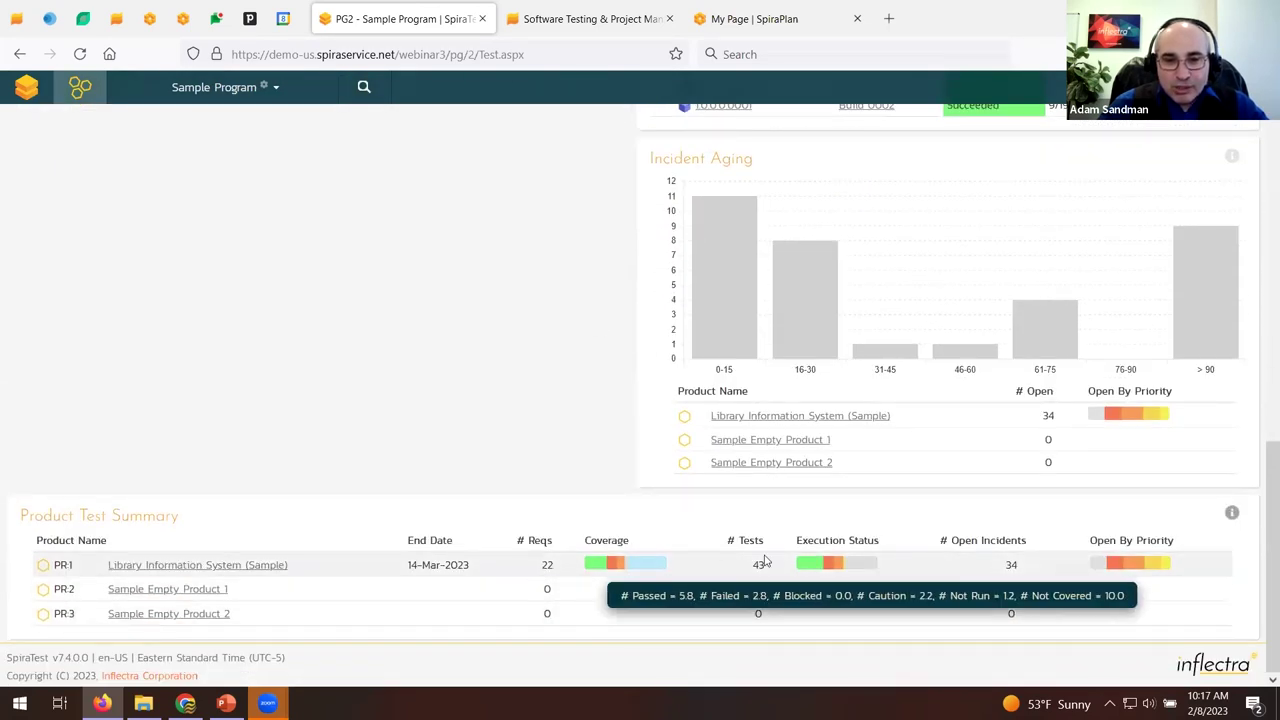
Switch to the Corporate Systems program and review its dashboard.
{"action": "left_click", "coordinate": [281, 84]}
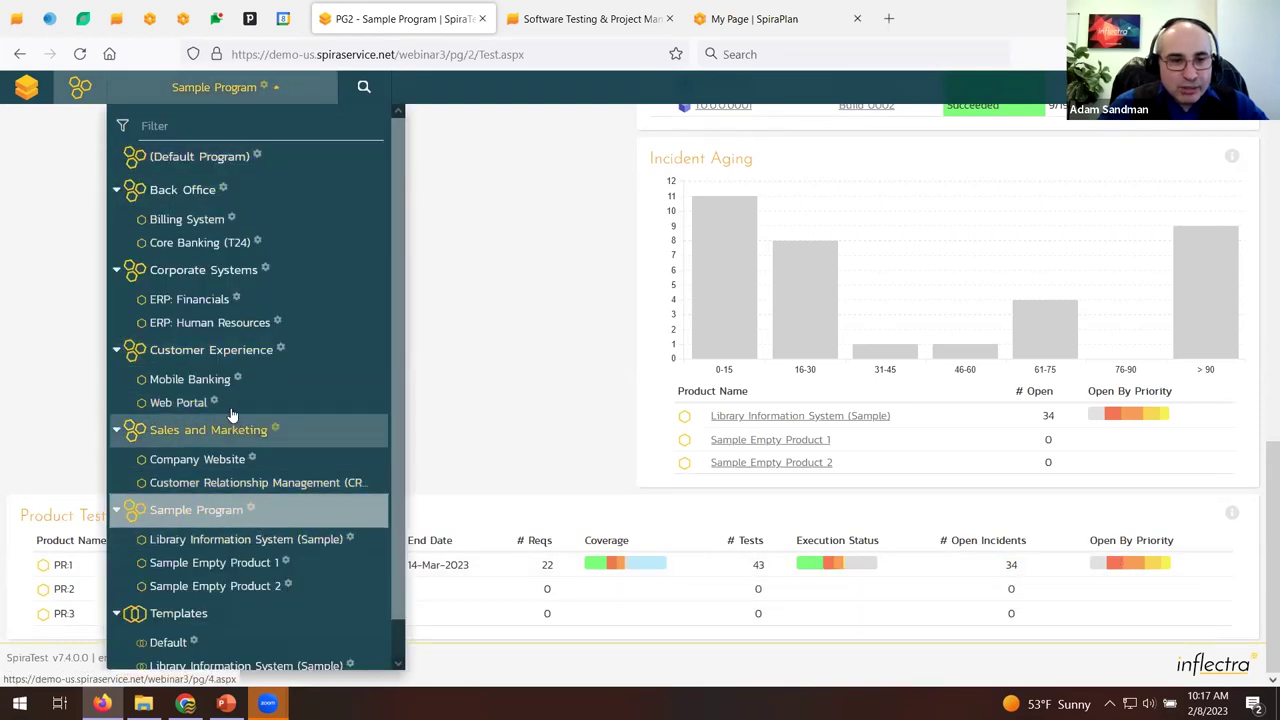
{"action": "left_click", "coordinate": [201, 270]}
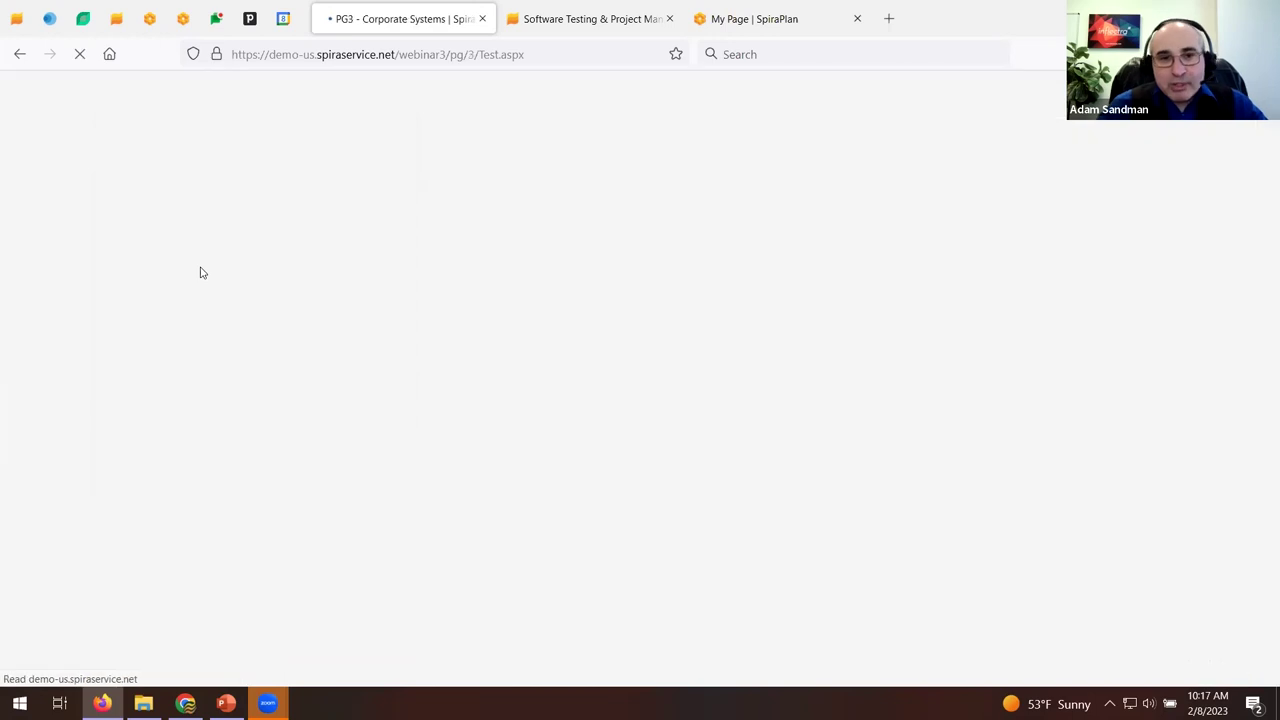
{"action": "scroll", "coordinate": [564, 298], "scroll_direction": "down", "scroll_amount": 5}
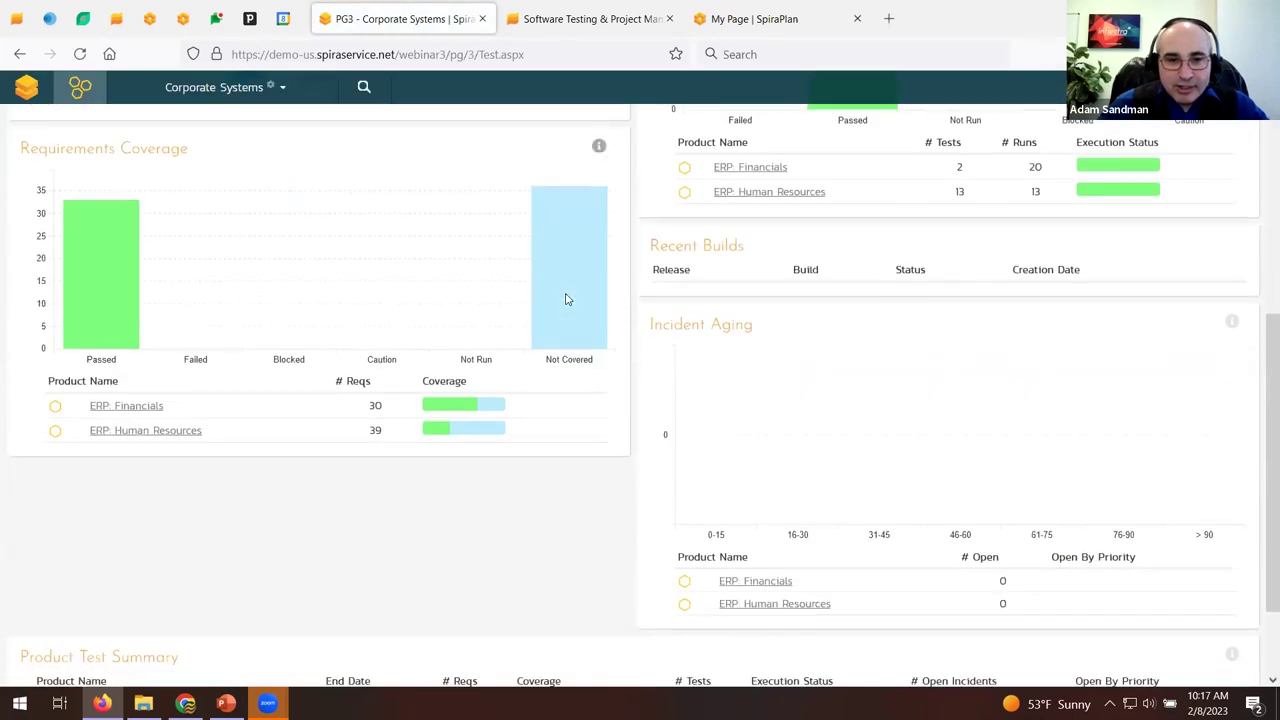
{"action": "scroll", "coordinate": [565, 299], "scroll_direction": "down", "scroll_amount": 2}
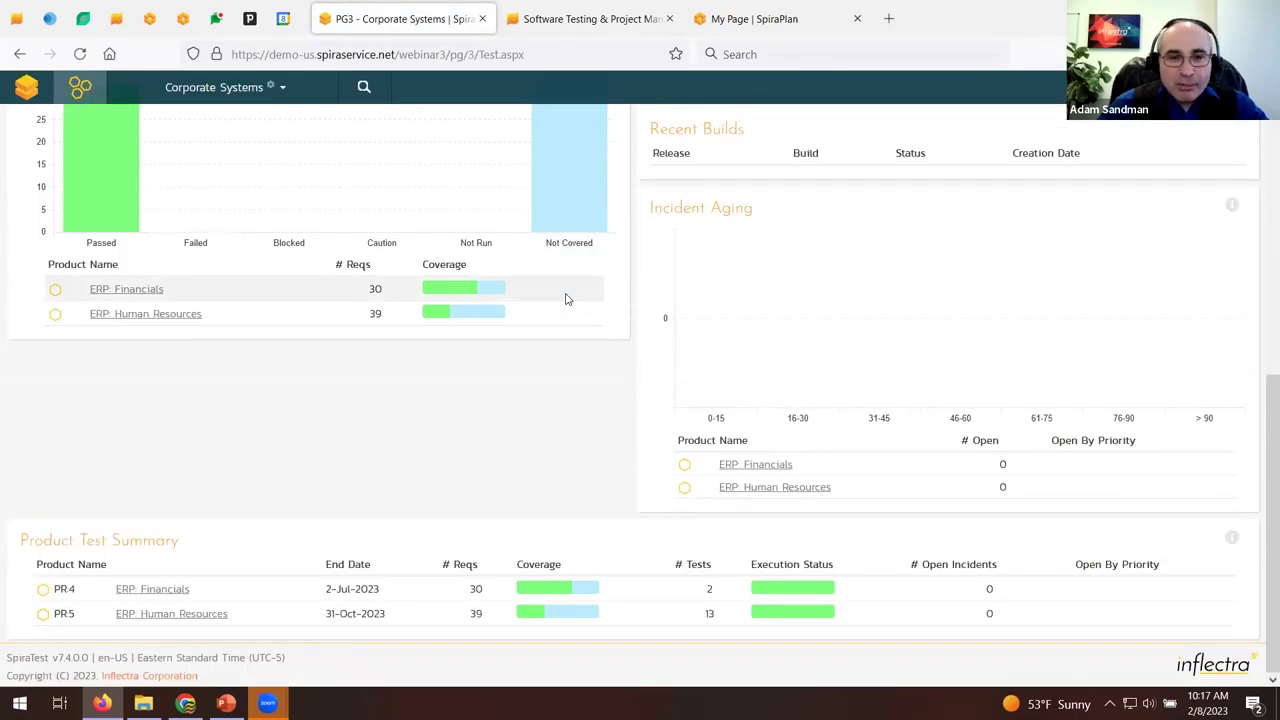
{"action": "scroll", "coordinate": [565, 299], "scroll_direction": "up", "scroll_amount": 10}
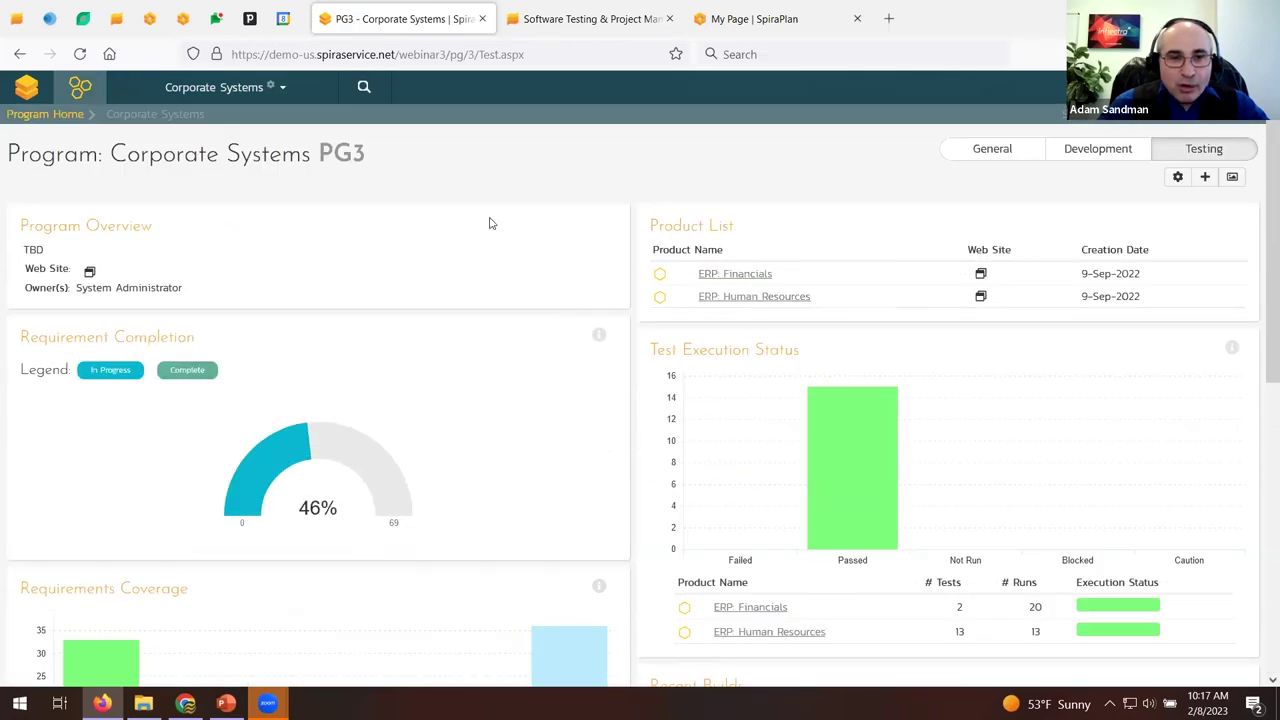
Switch back to Library Information System (Sample) and open the Reports Center.
{"action": "left_click", "coordinate": [295, 92]}
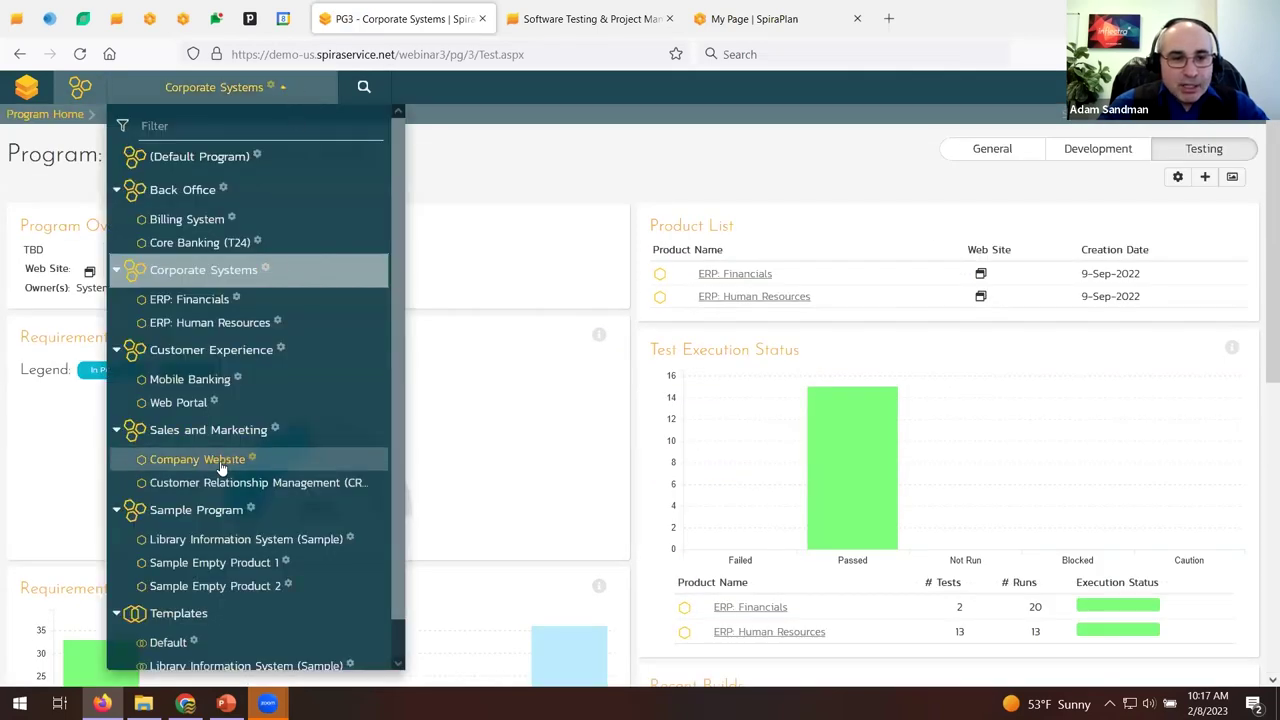
{"action": "left_click", "coordinate": [253, 543]}
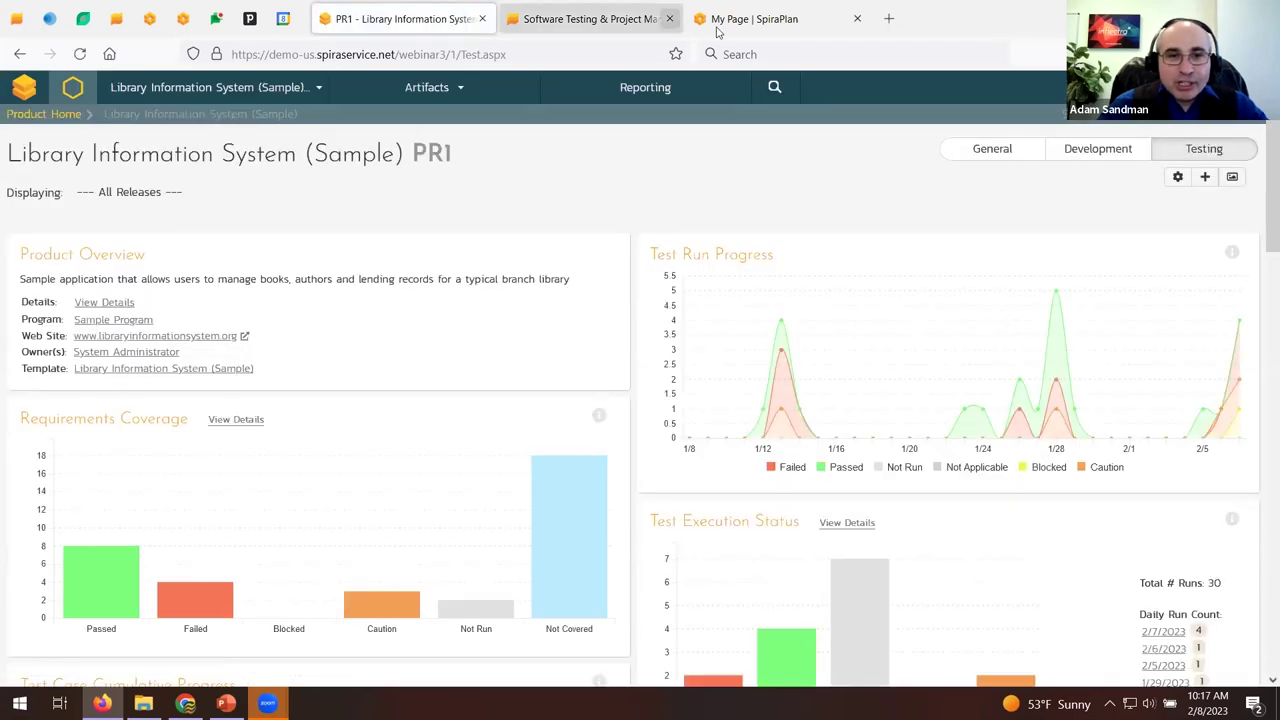
{"action": "left_click", "coordinate": [672, 87]}
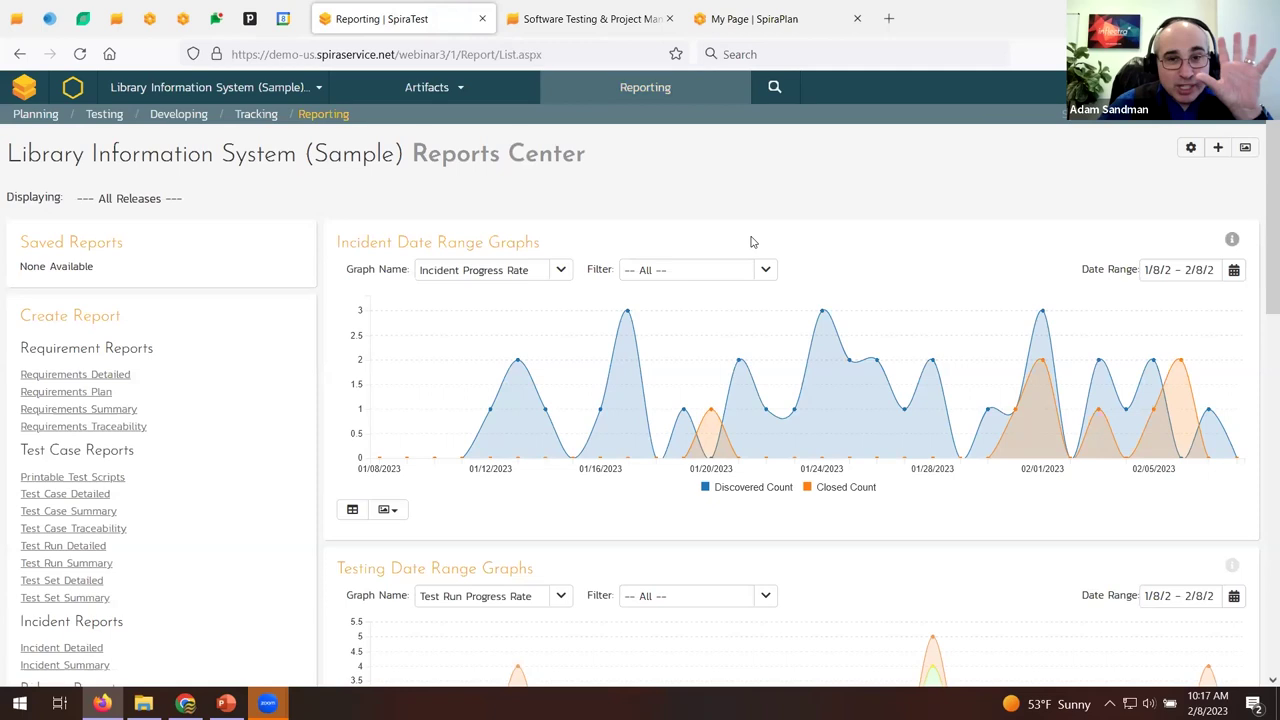
Plot the Test Case Summary graph by Execution Status grouped by Priority, and check its data table.
{"action": "scroll", "coordinate": [753, 241], "scroll_direction": "down", "scroll_amount": 3}
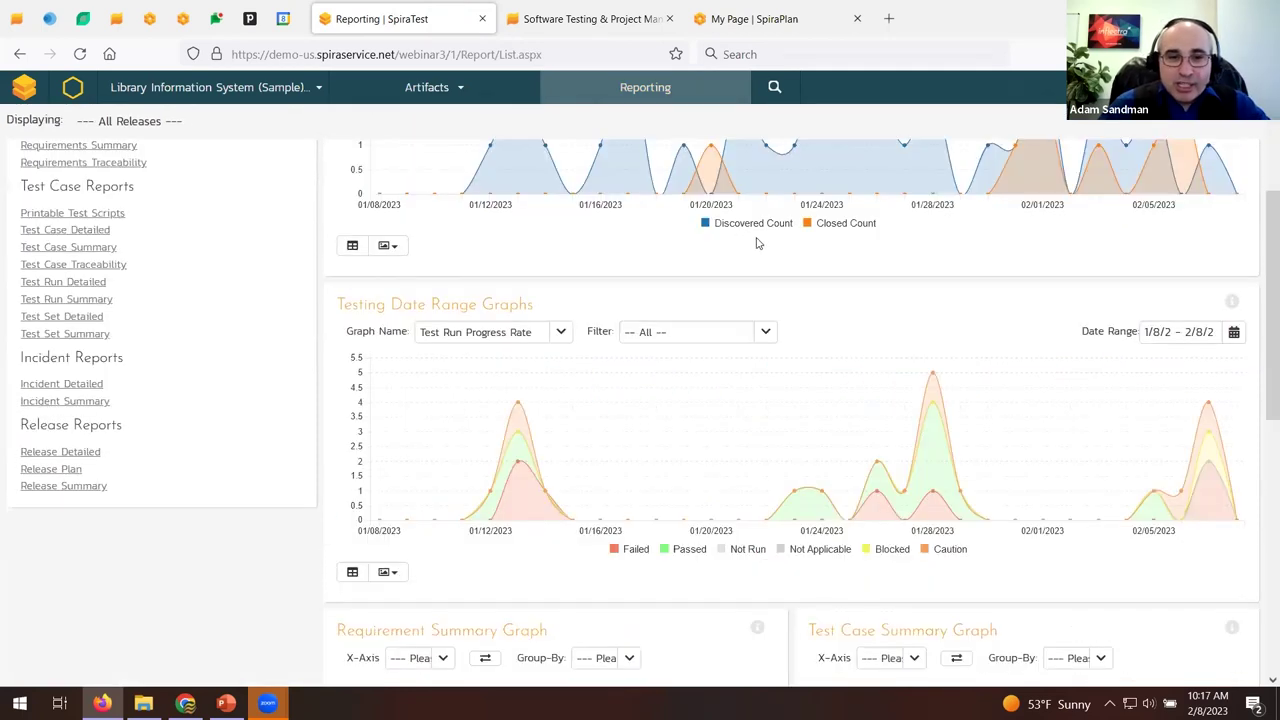
{"action": "scroll", "coordinate": [758, 243], "scroll_direction": "down", "scroll_amount": 2}
{"action": "scroll", "coordinate": [758, 243], "scroll_direction": "down", "scroll_amount": 2}
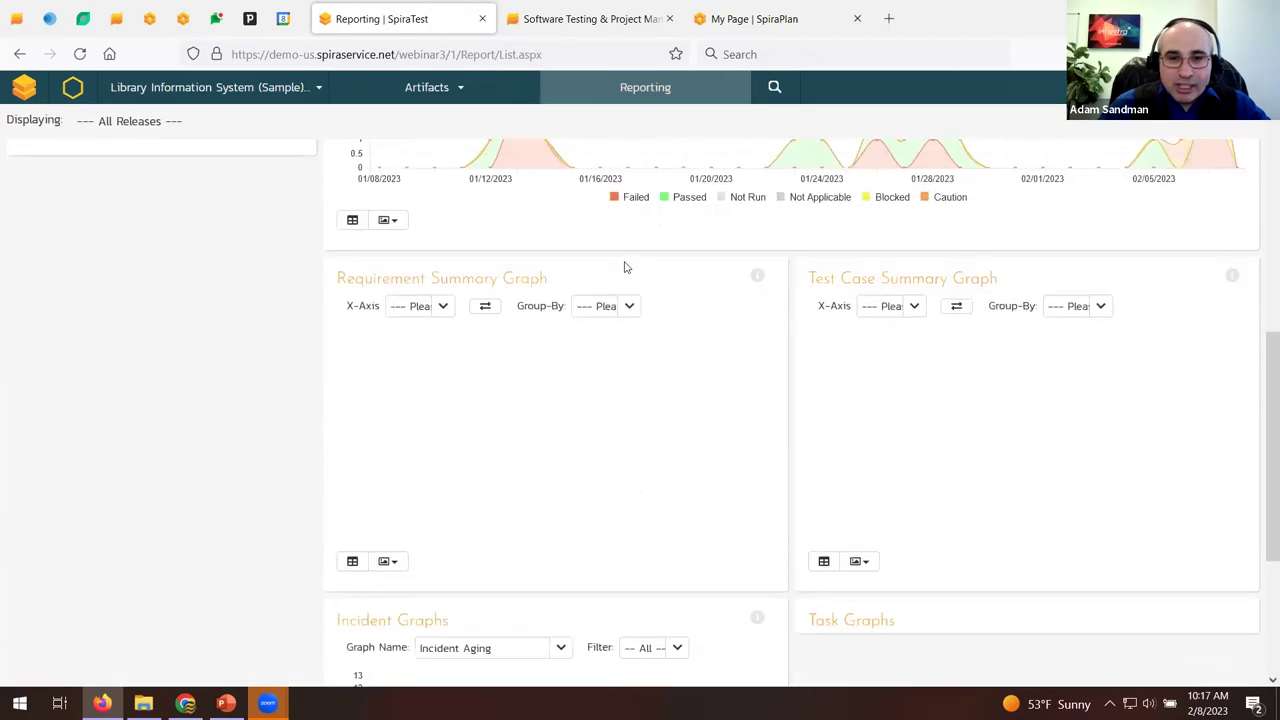
{"action": "left_click", "coordinate": [440, 306]}
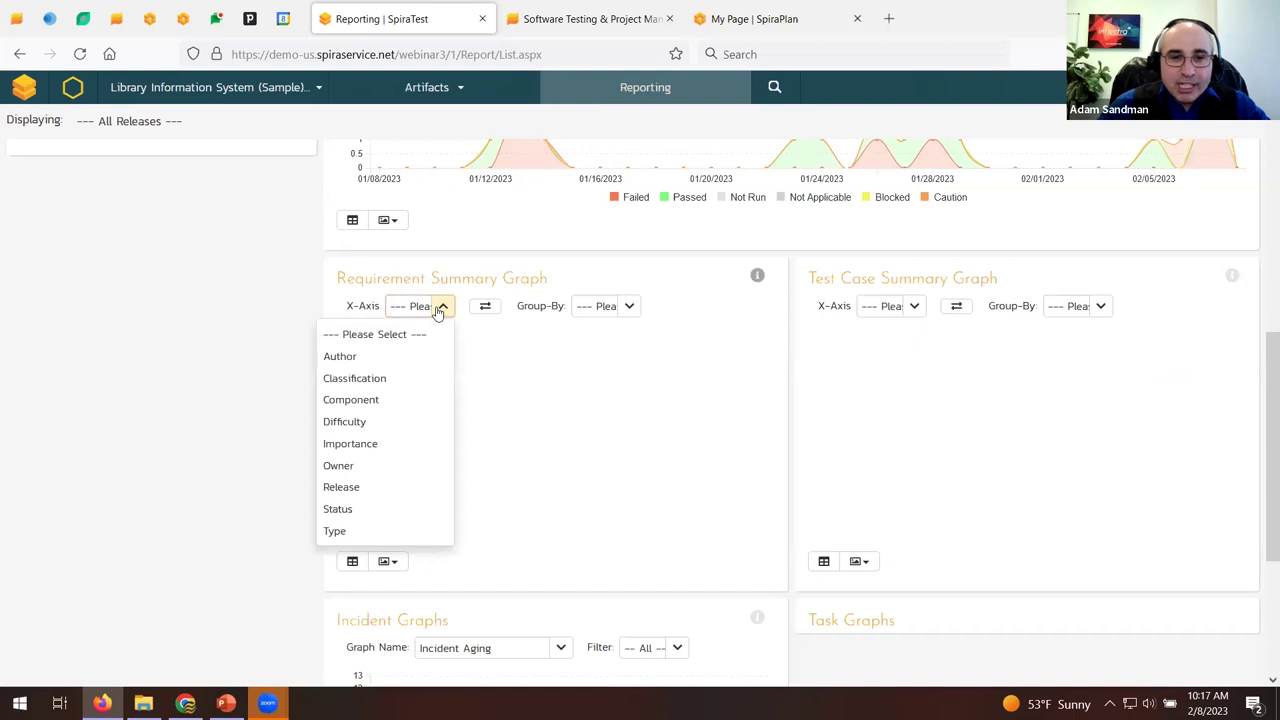
{"action": "left_click", "coordinate": [914, 308]}
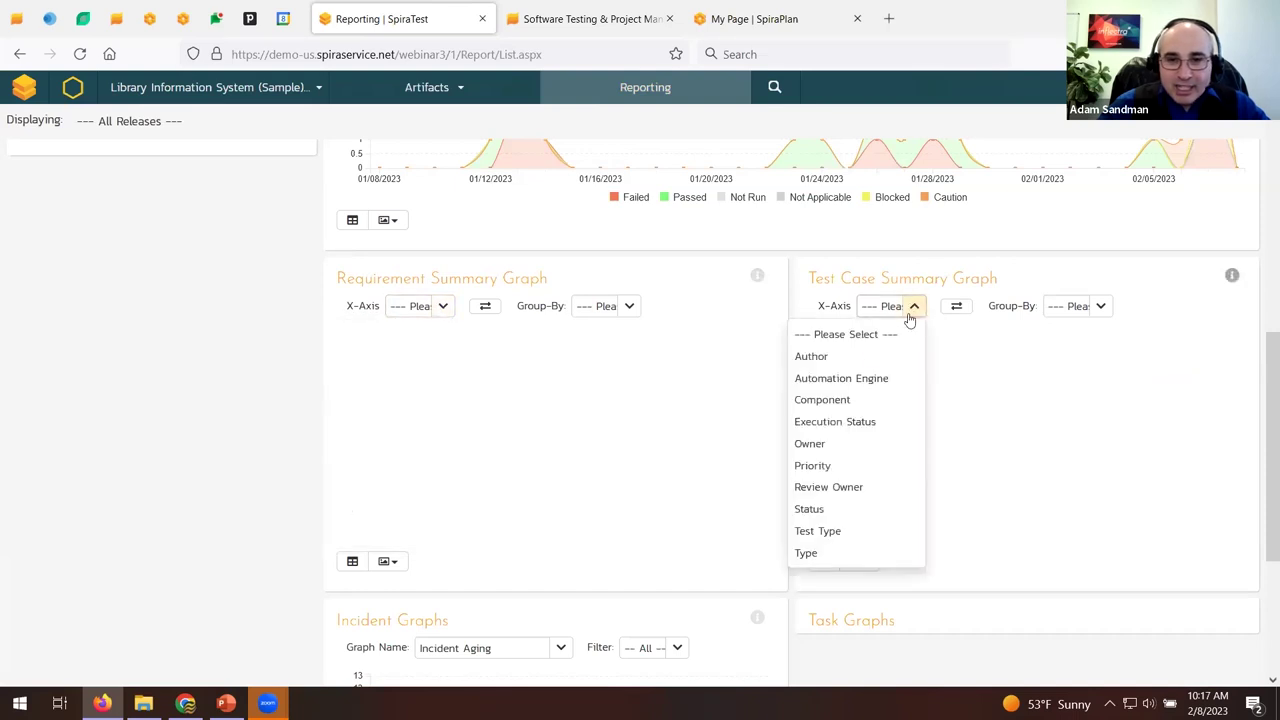
{"action": "left_click", "coordinate": [834, 423]}
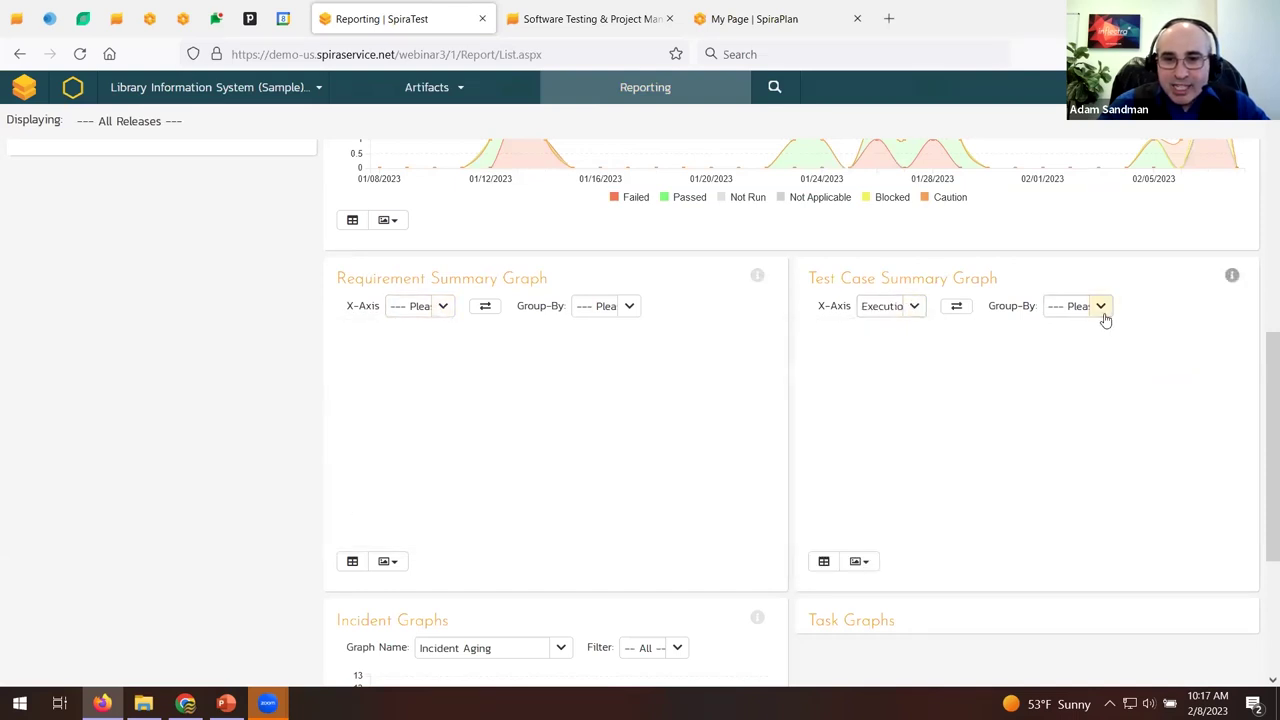
{"action": "left_click", "coordinate": [1101, 310]}
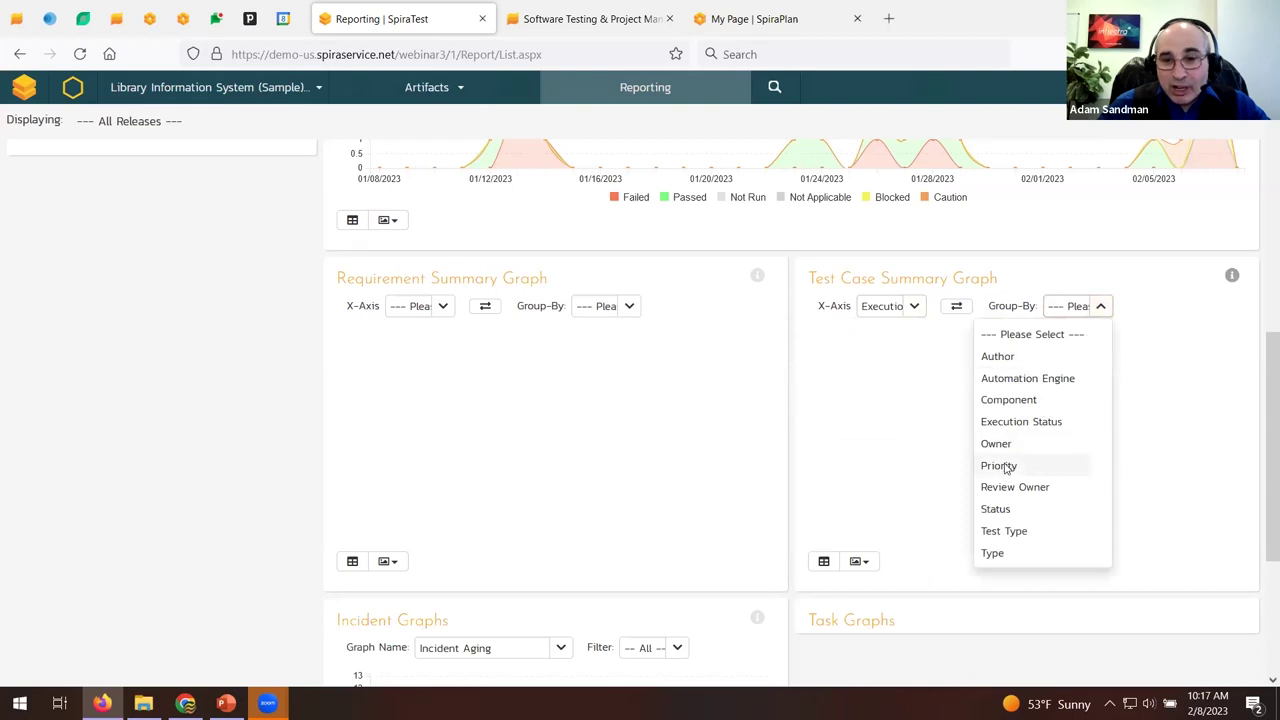
{"action": "left_click", "coordinate": [1004, 468]}
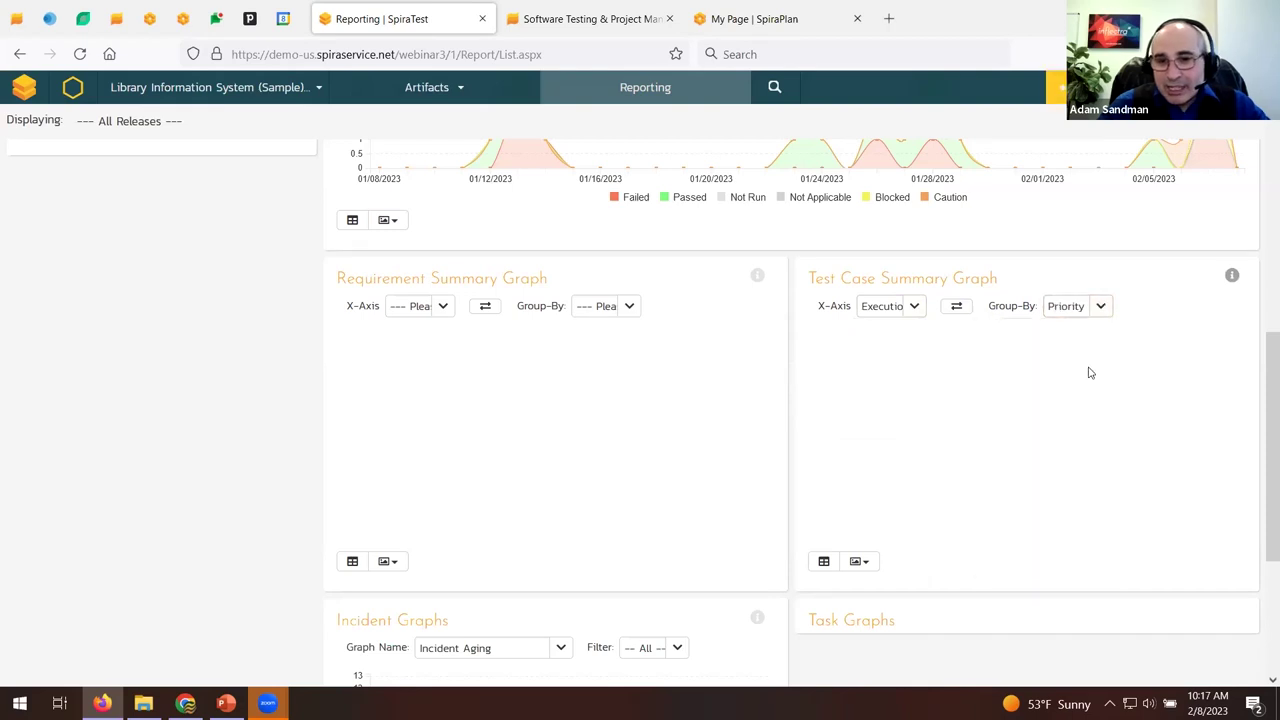
{"action": "left_click", "coordinate": [824, 561]}
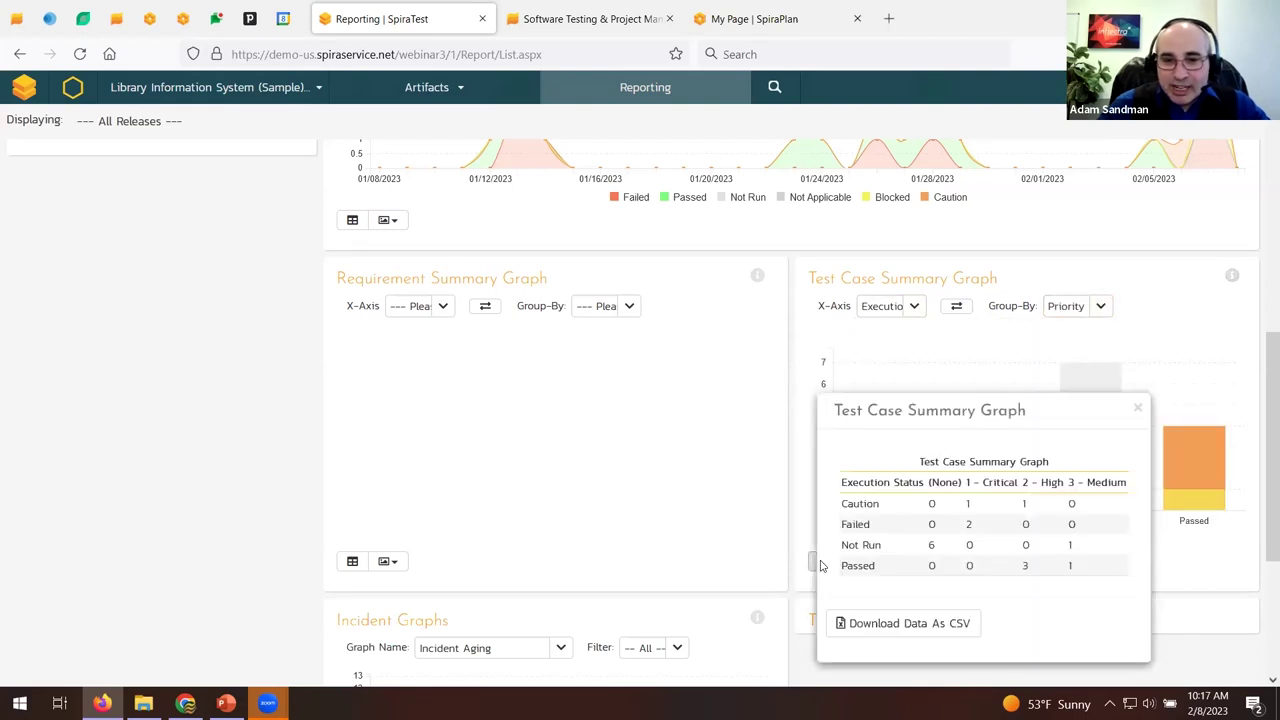
{"action": "left_click", "coordinate": [1142, 404]}
Plot the Requirement Summary graph by Difficulty grouped by Importance.
{"action": "left_click", "coordinate": [447, 310]}
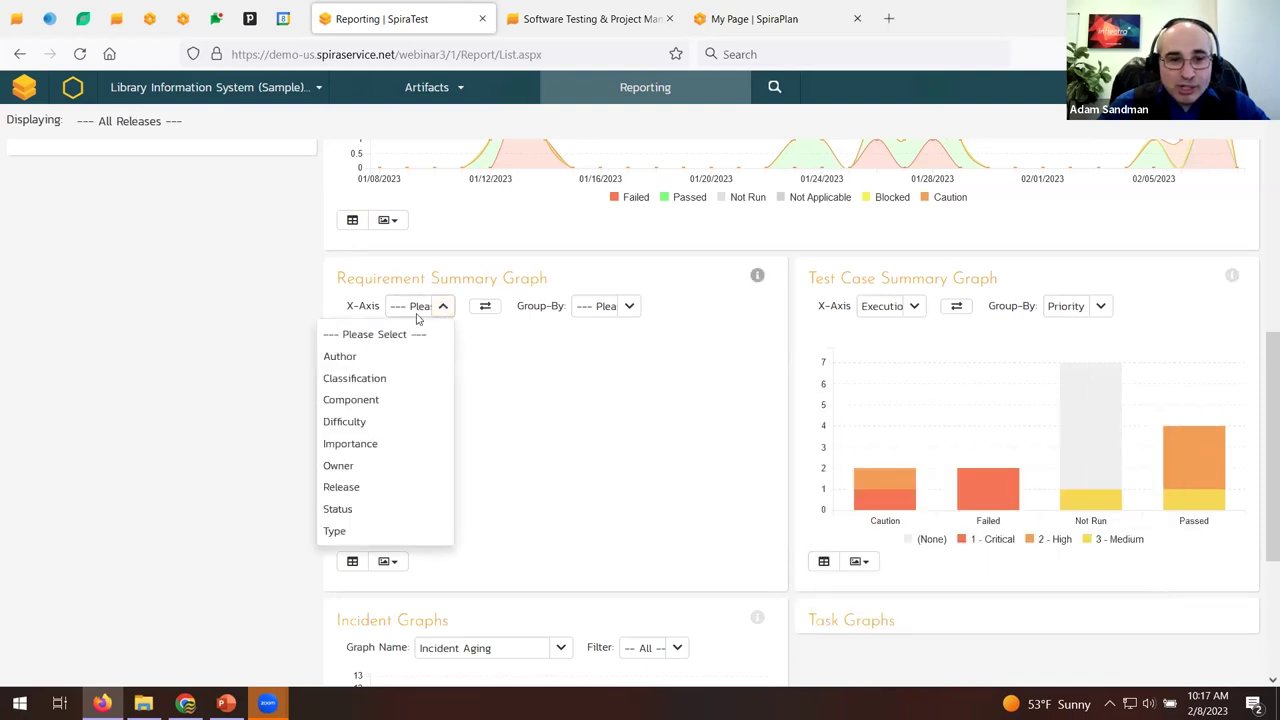
{"action": "left_click", "coordinate": [394, 421]}
{"action": "left_click", "coordinate": [630, 307]}
{"action": "left_click", "coordinate": [557, 446]}
{"action": "scroll", "coordinate": [657, 320], "scroll_direction": "up", "scroll_amount": 6}
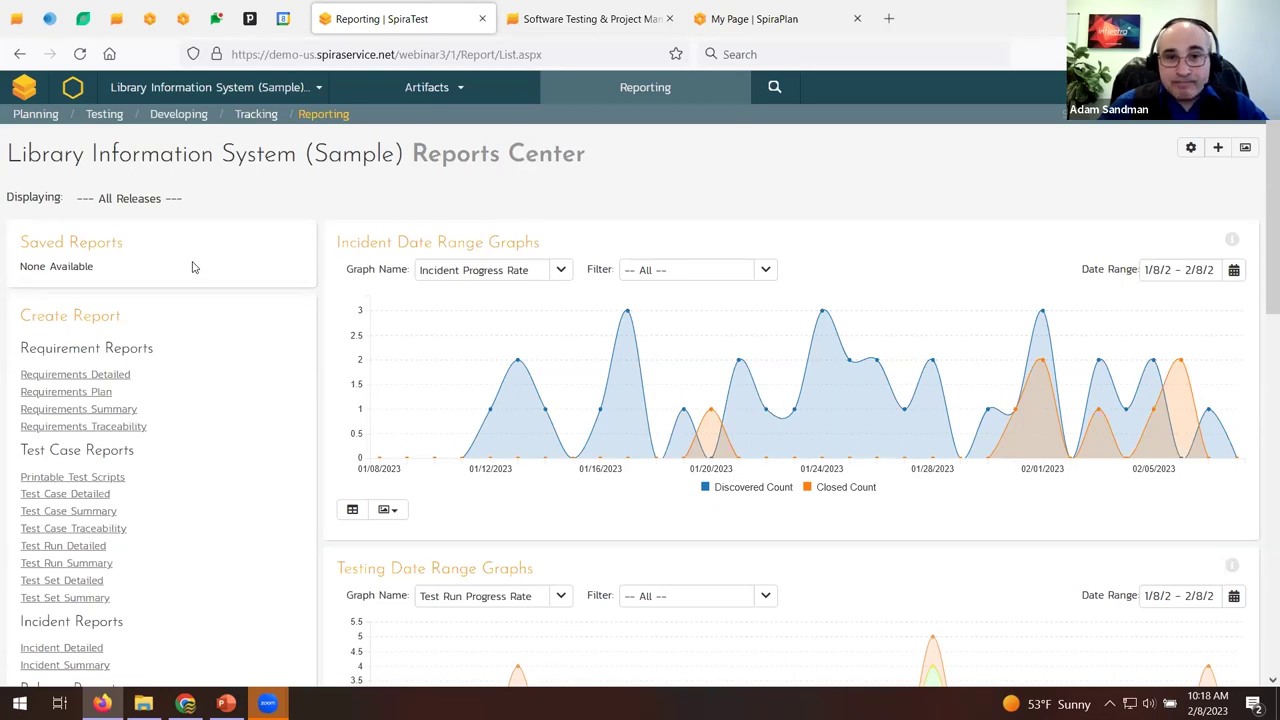
{"action": "left_click", "coordinate": [404, 87]}
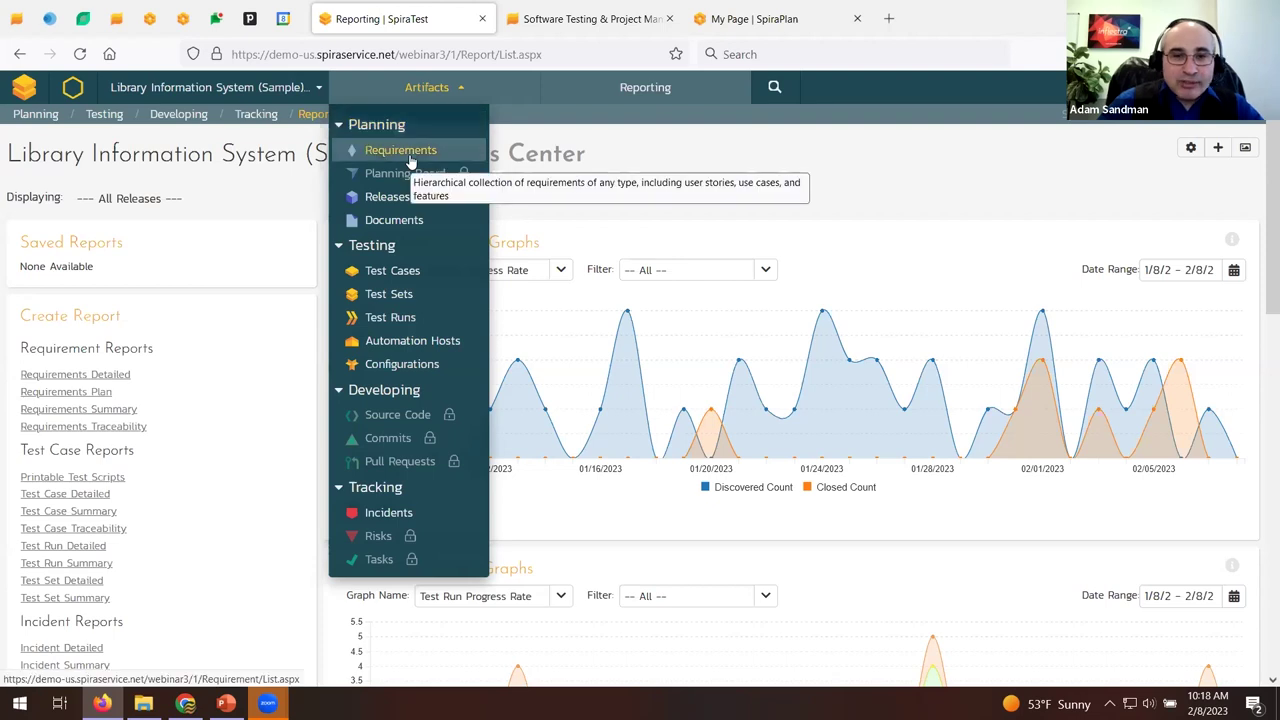
Open the SpiraTest add-ons and downloads page on the Inflectra website.
{"action": "left_click", "coordinate": [590, 18]}
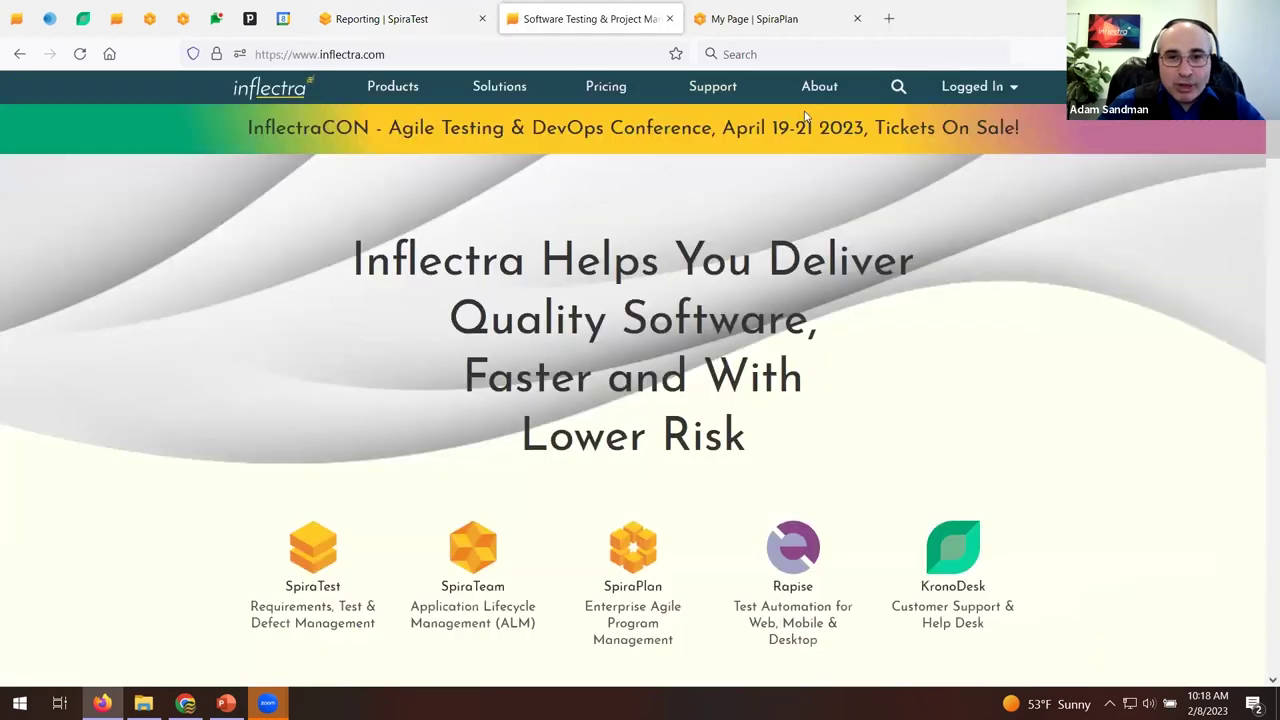
{"action": "left_click", "coordinate": [716, 88]}
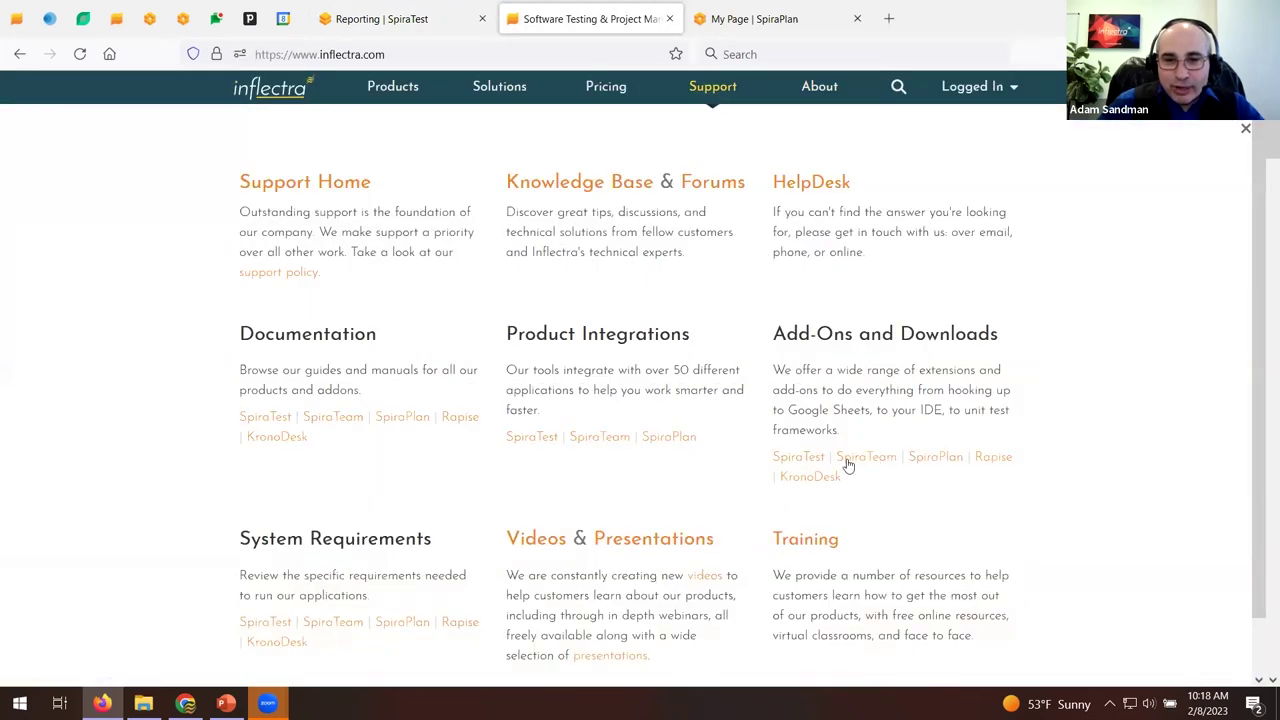
{"action": "left_click", "coordinate": [800, 458]}
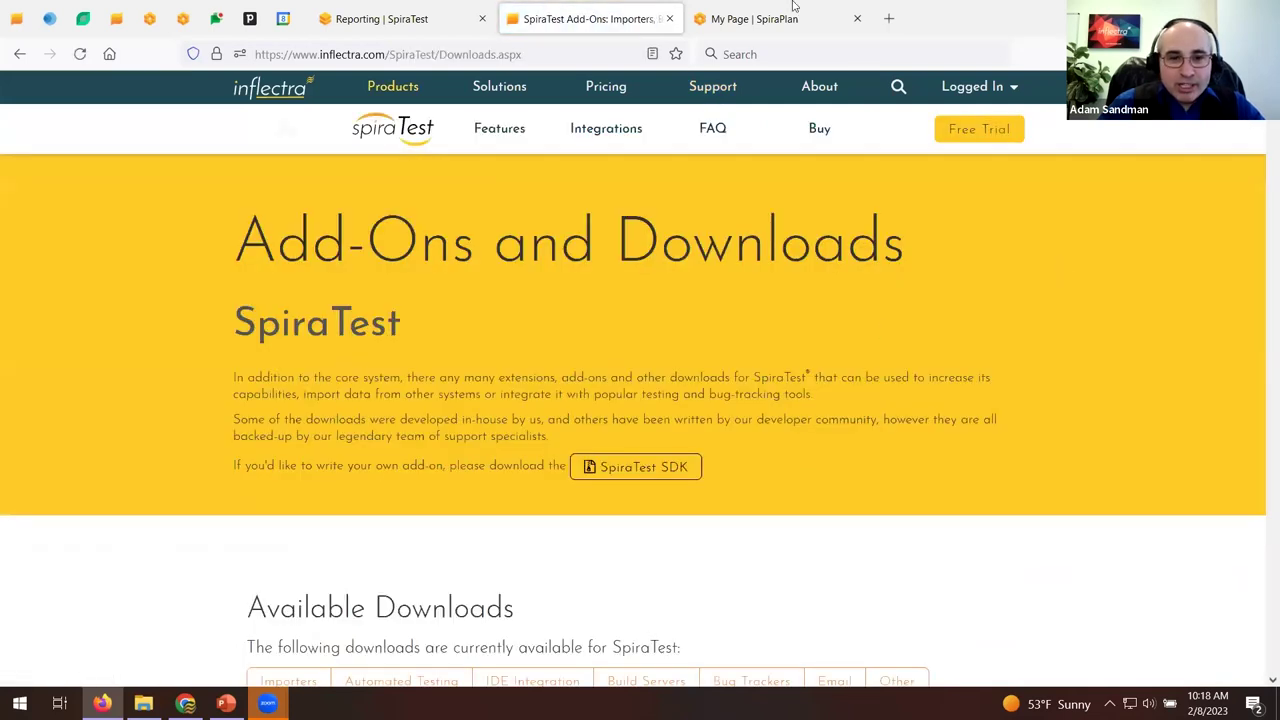
{"action": "key", "text": "Page_Down"}
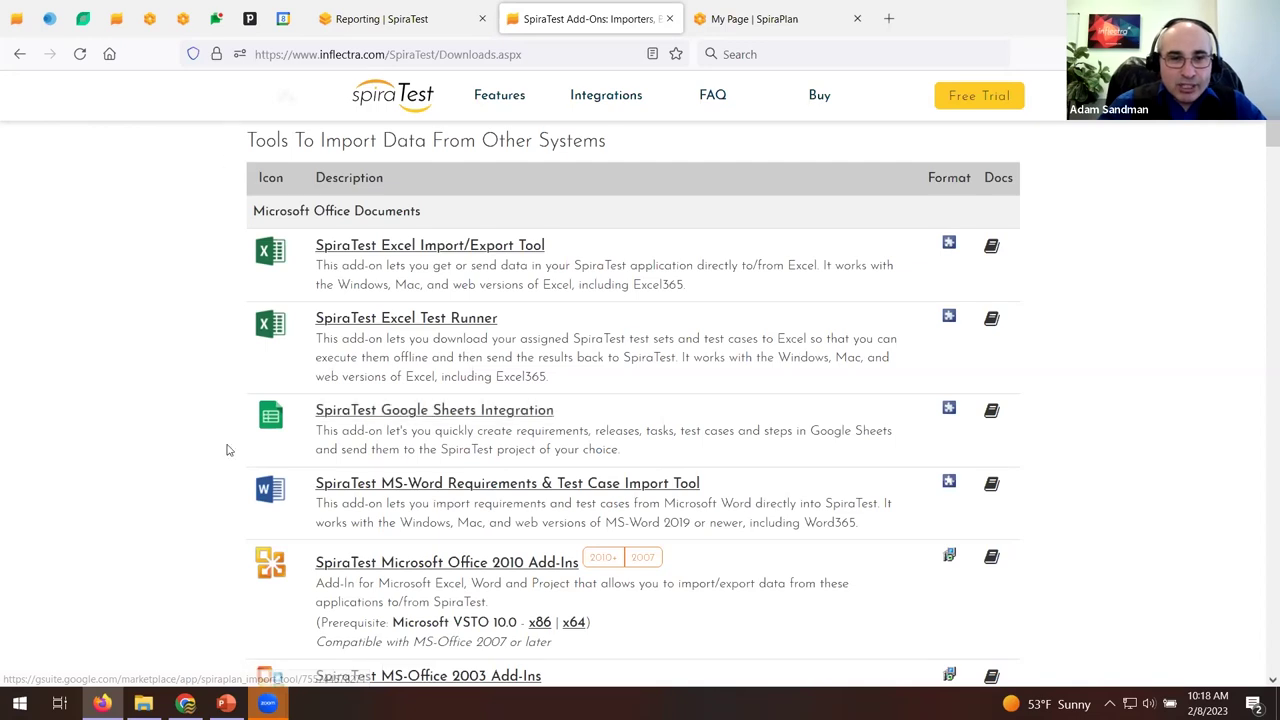
Scroll through the import and migration tools list, then return to the SpiraTest Reporting tab.
{"action": "scroll", "coordinate": [153, 331], "scroll_direction": "down", "scroll_amount": 5}
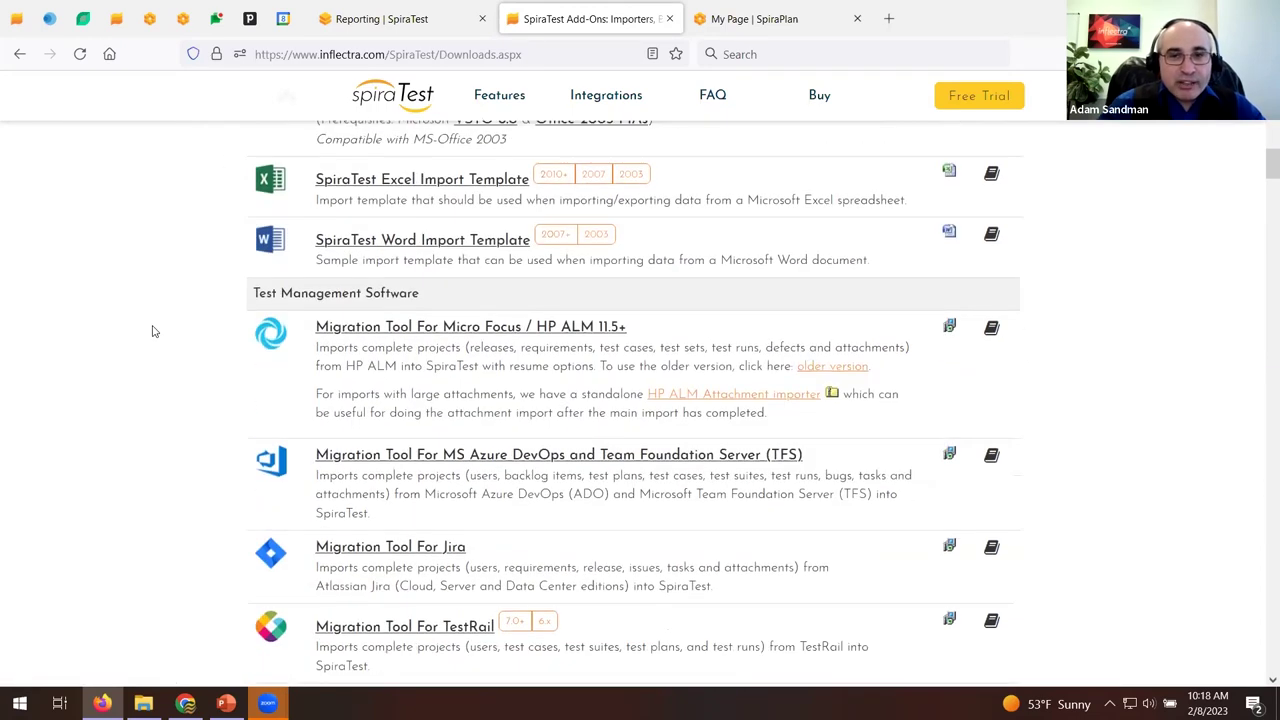
{"action": "scroll", "coordinate": [153, 331], "scroll_direction": "down", "scroll_amount": 1}
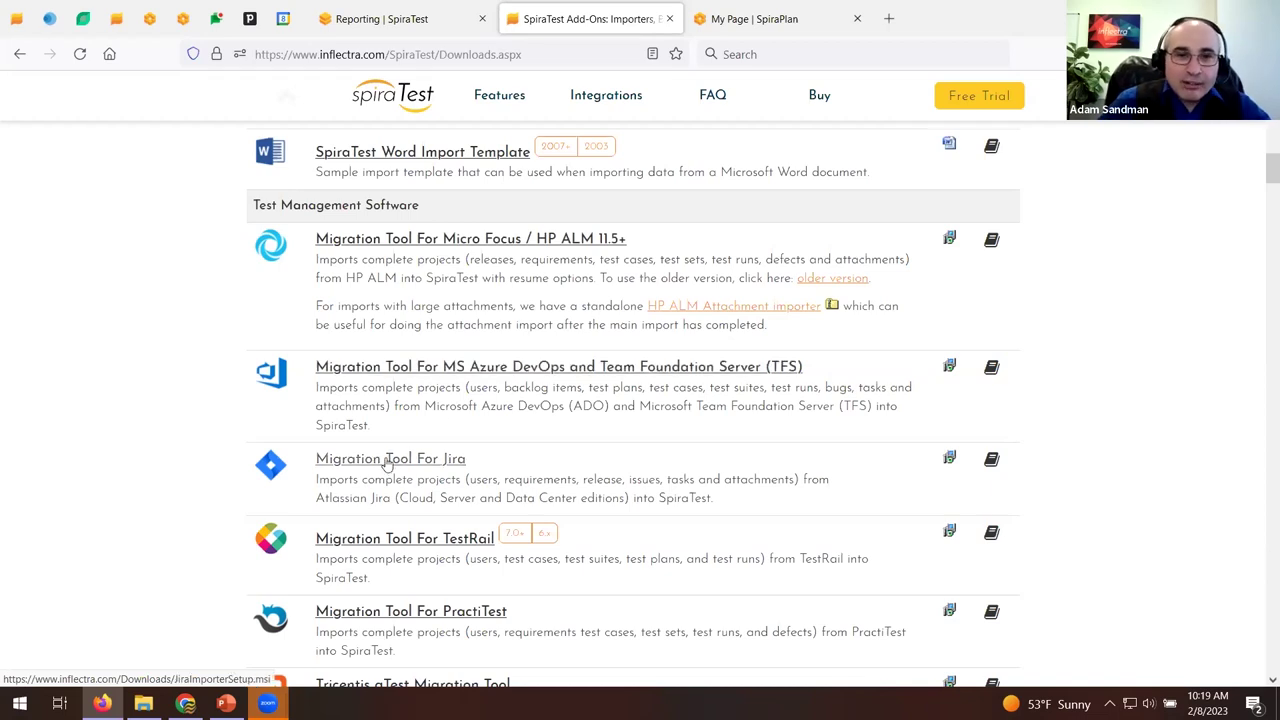
{"action": "scroll", "coordinate": [412, 470], "scroll_direction": "down", "scroll_amount": 3}
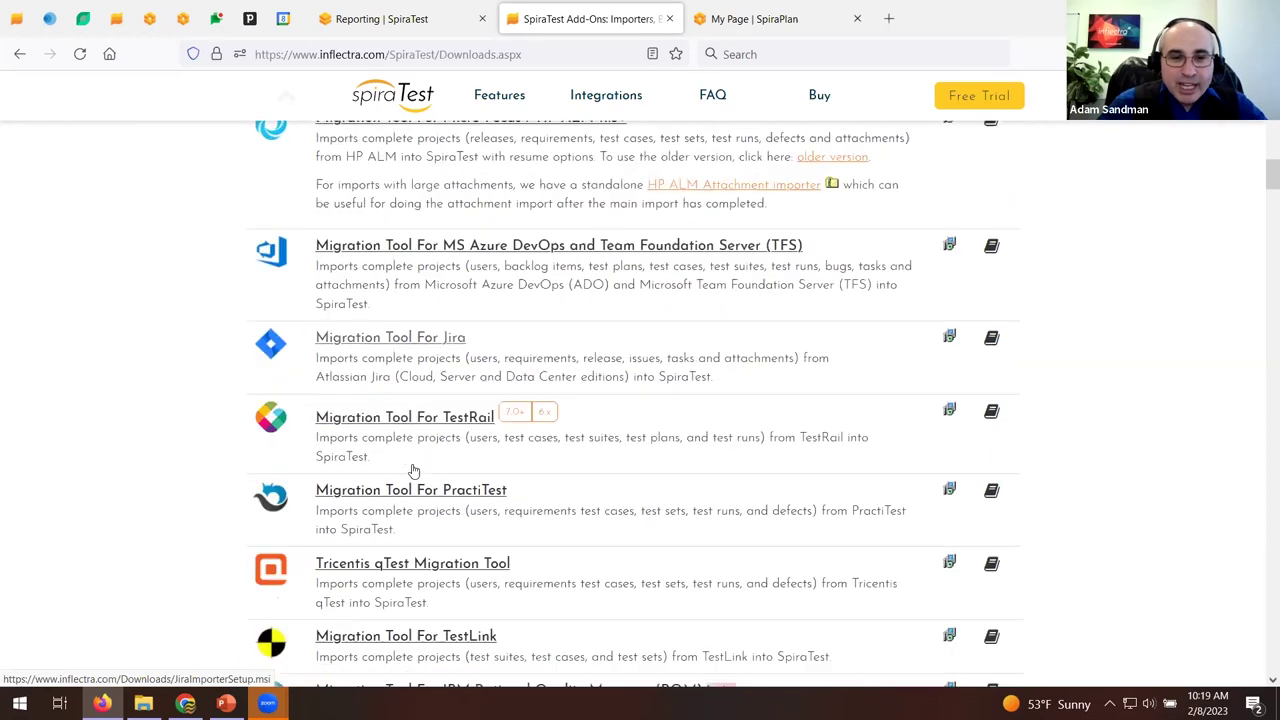
{"action": "scroll", "coordinate": [470, 432], "scroll_direction": "down", "scroll_amount": 2}
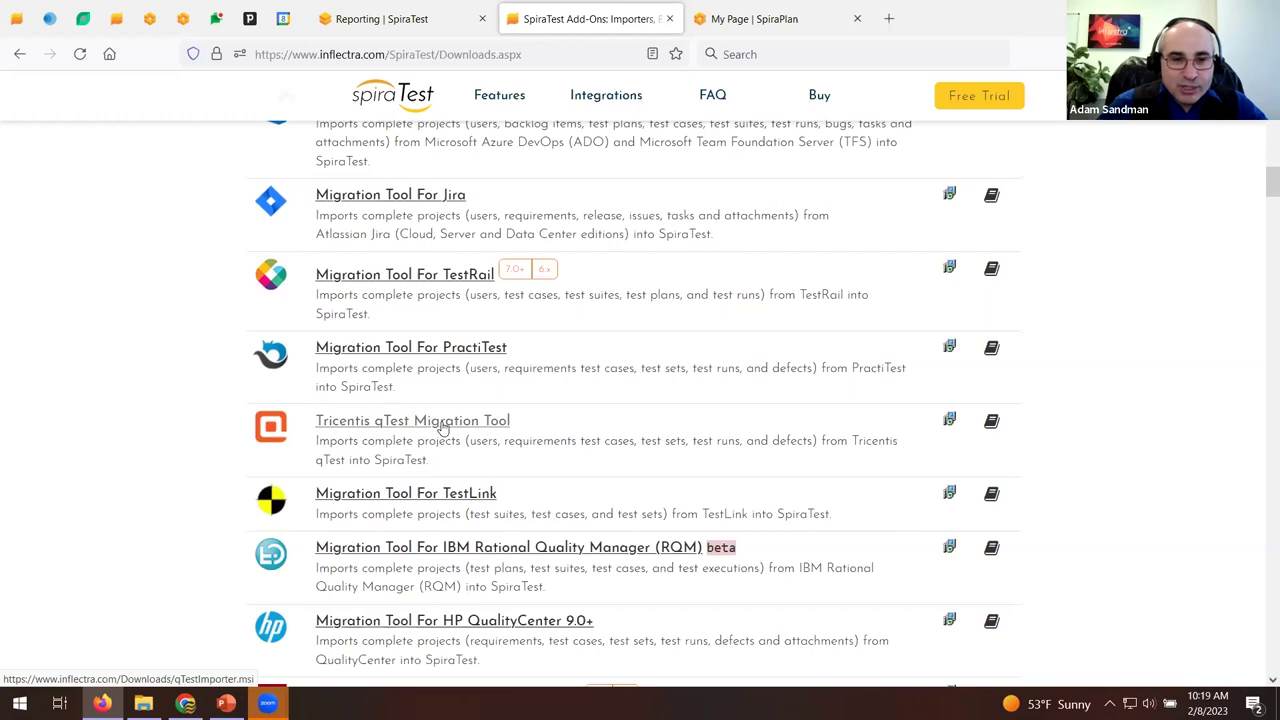
{"action": "scroll", "coordinate": [443, 428], "scroll_direction": "down", "scroll_amount": 3}
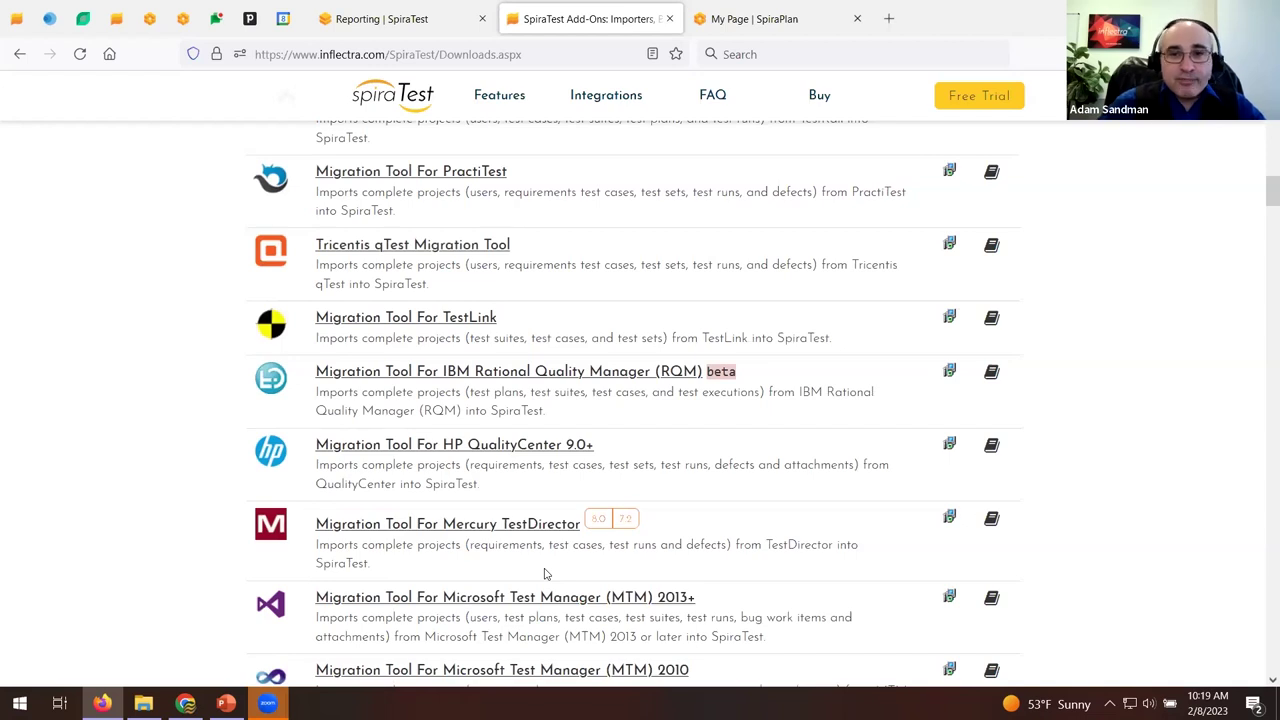
{"action": "scroll", "coordinate": [503, 443], "scroll_direction": "up", "scroll_amount": 10}
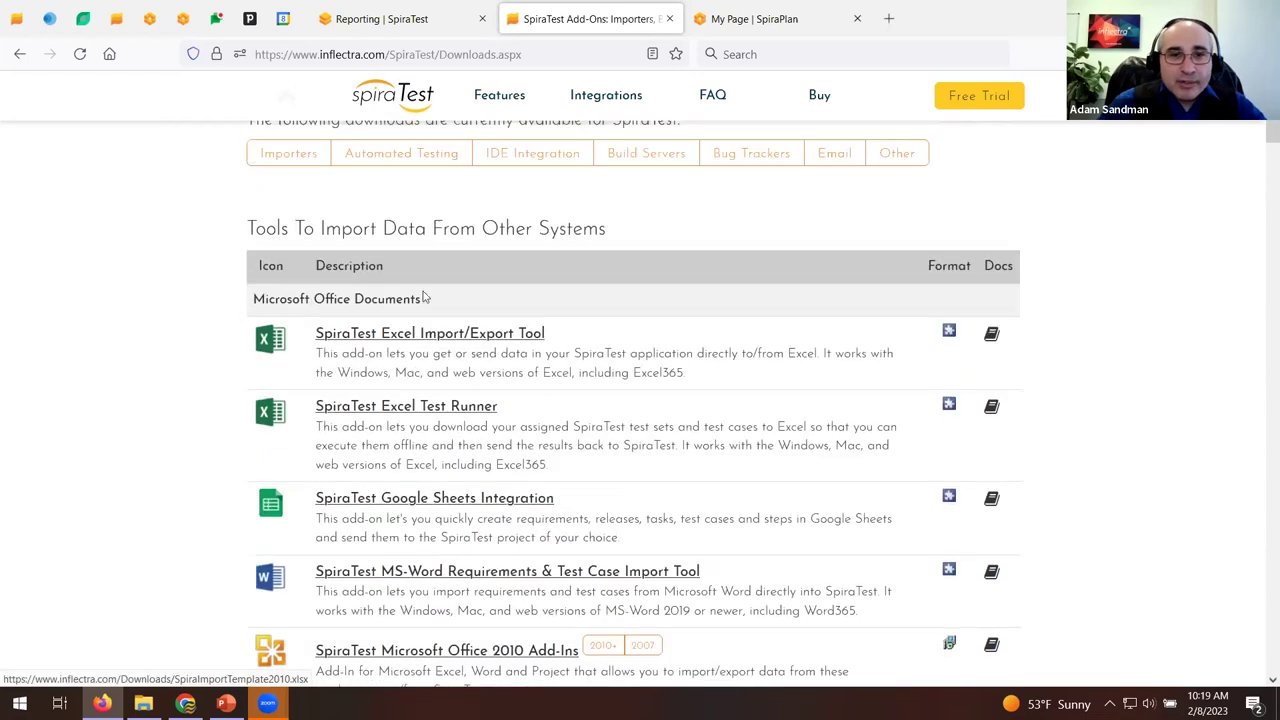
{"action": "scroll", "coordinate": [424, 297], "scroll_direction": "up", "scroll_amount": 4}
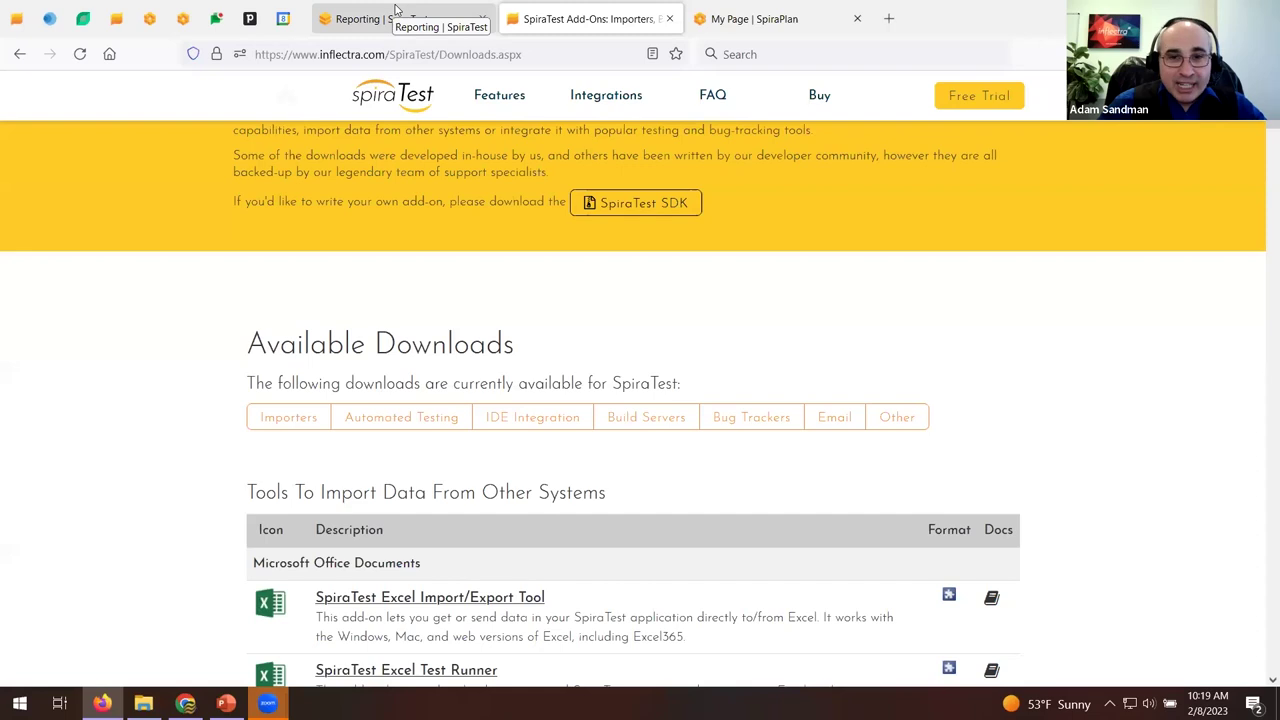
{"action": "left_click", "coordinate": [421, 7]}
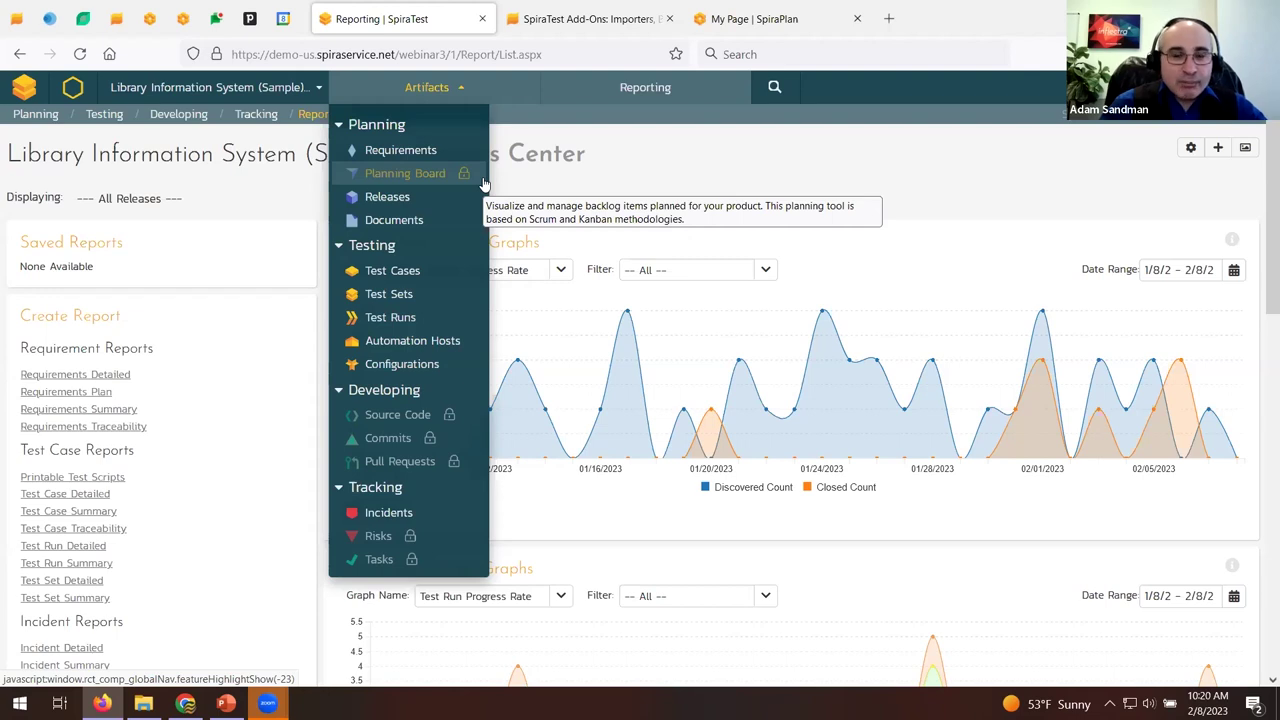
Open the Requirements list and read the Test Coverage tooltips for several requirements.
{"action": "left_click", "coordinate": [440, 152]}
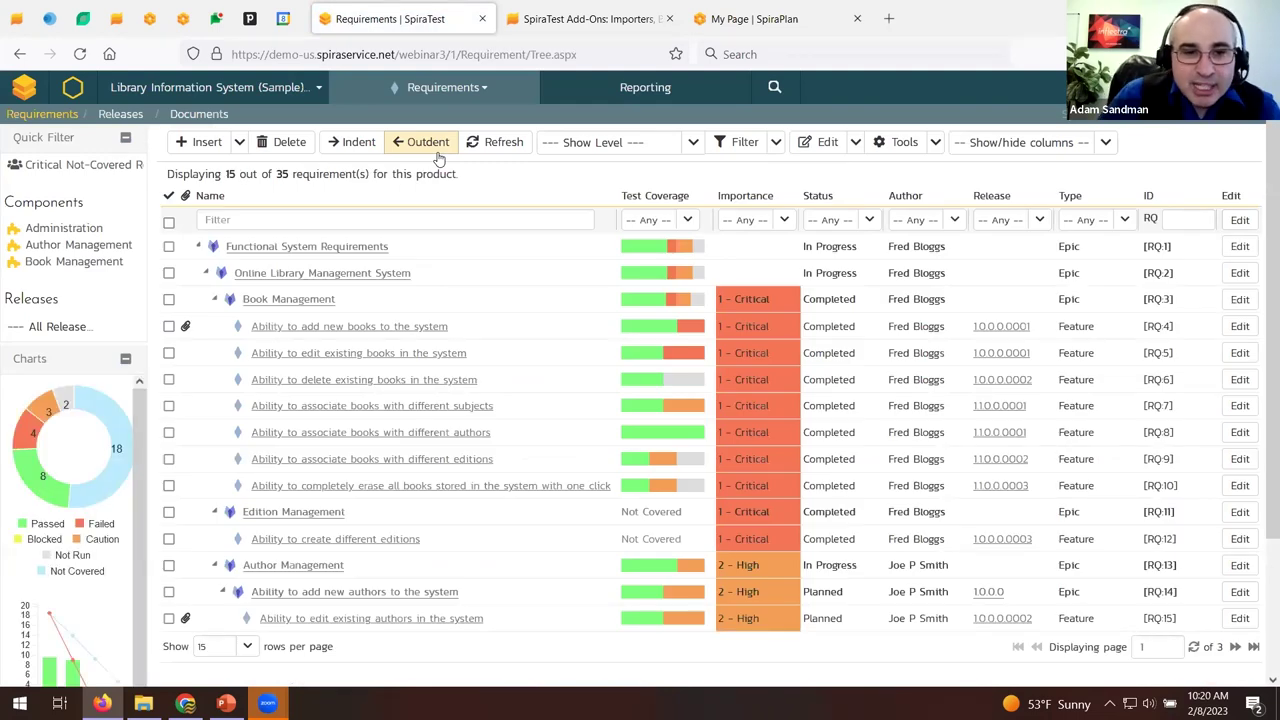
{"action": "scroll", "coordinate": [530, 430], "scroll_direction": "down", "scroll_amount": 3}
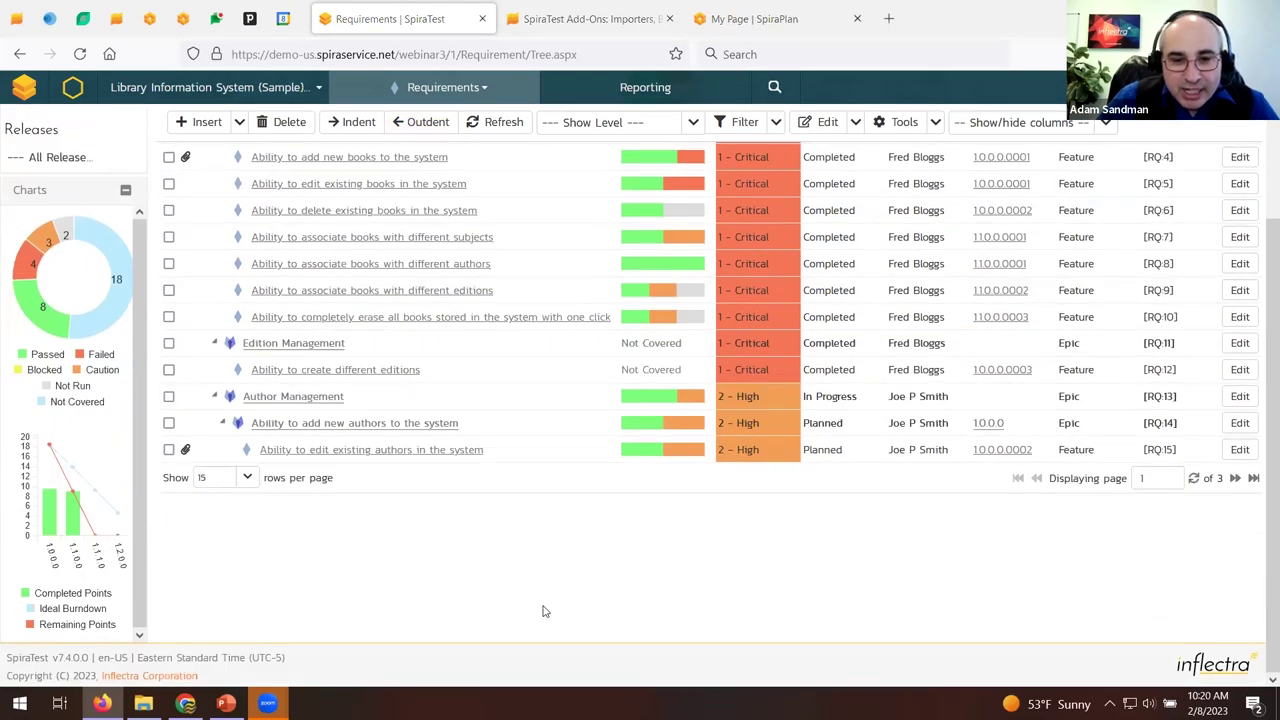
{"action": "scroll", "coordinate": [520, 233], "scroll_direction": "up", "scroll_amount": 3}
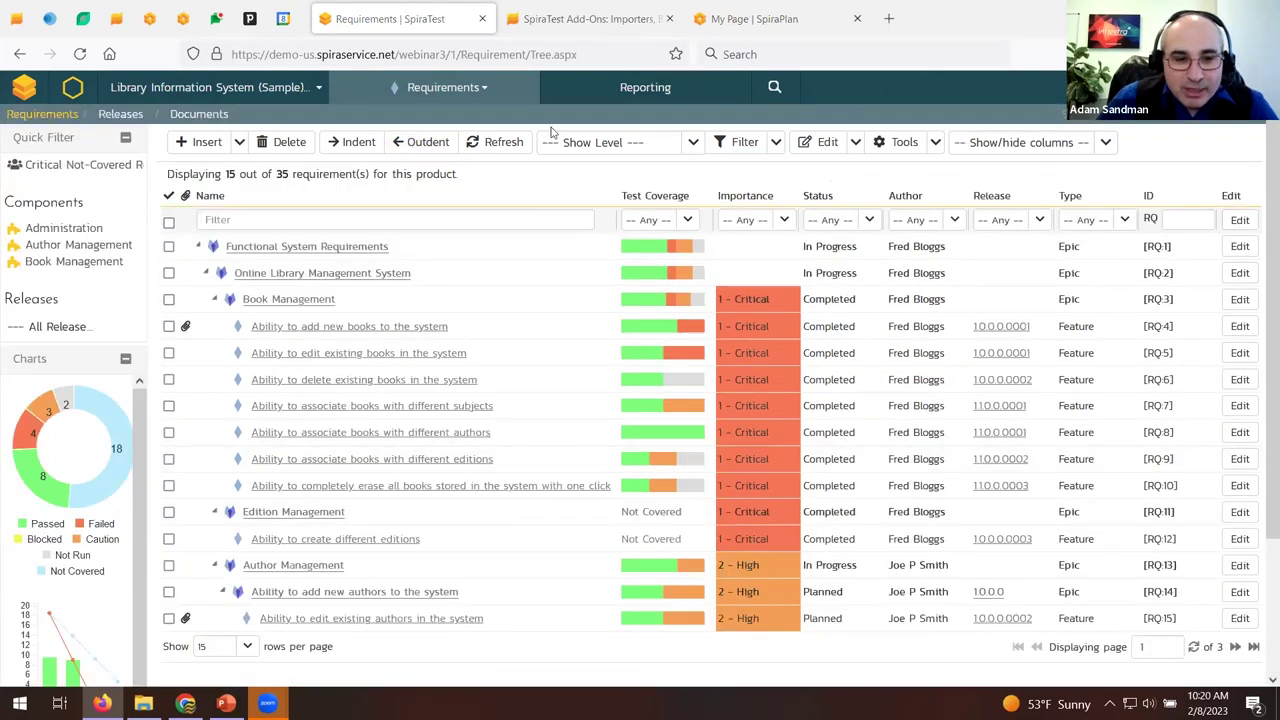
{"action": "scroll", "coordinate": [577, 177], "scroll_direction": "down", "scroll_amount": 2}
{"action": "mouse_move", "coordinate": [652, 175]}
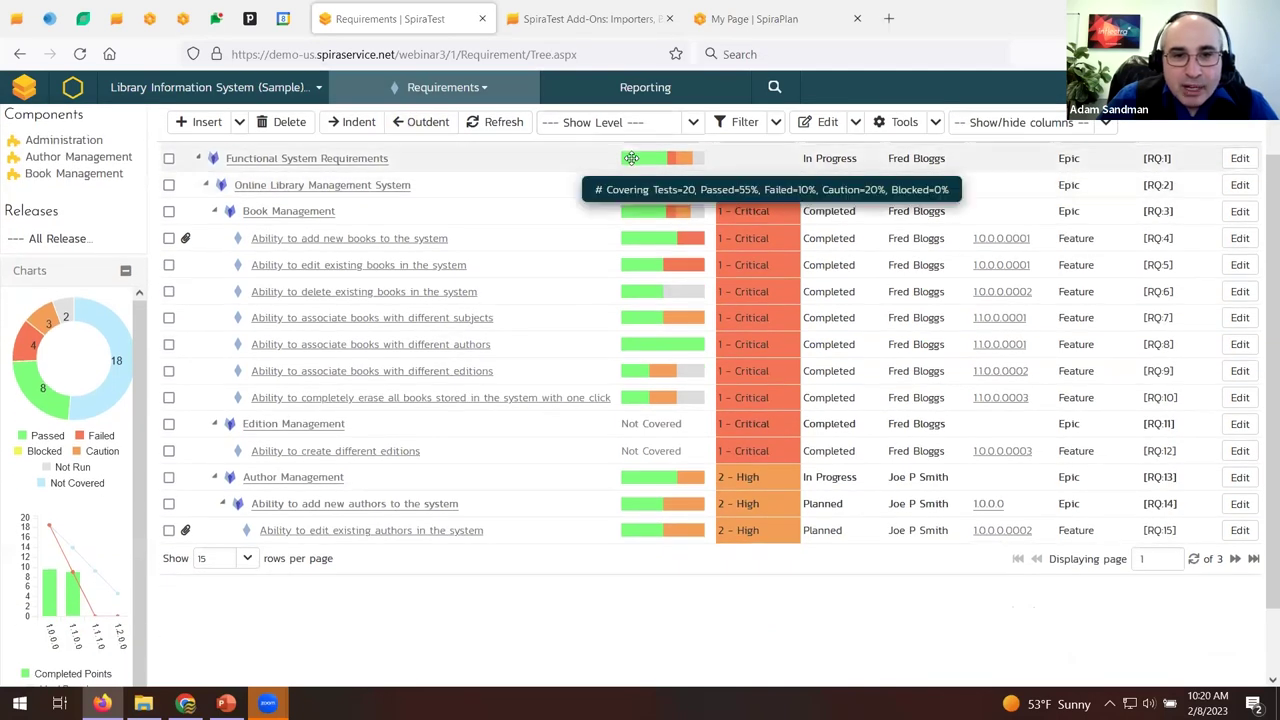
{"action": "mouse_move", "coordinate": [658, 239]}
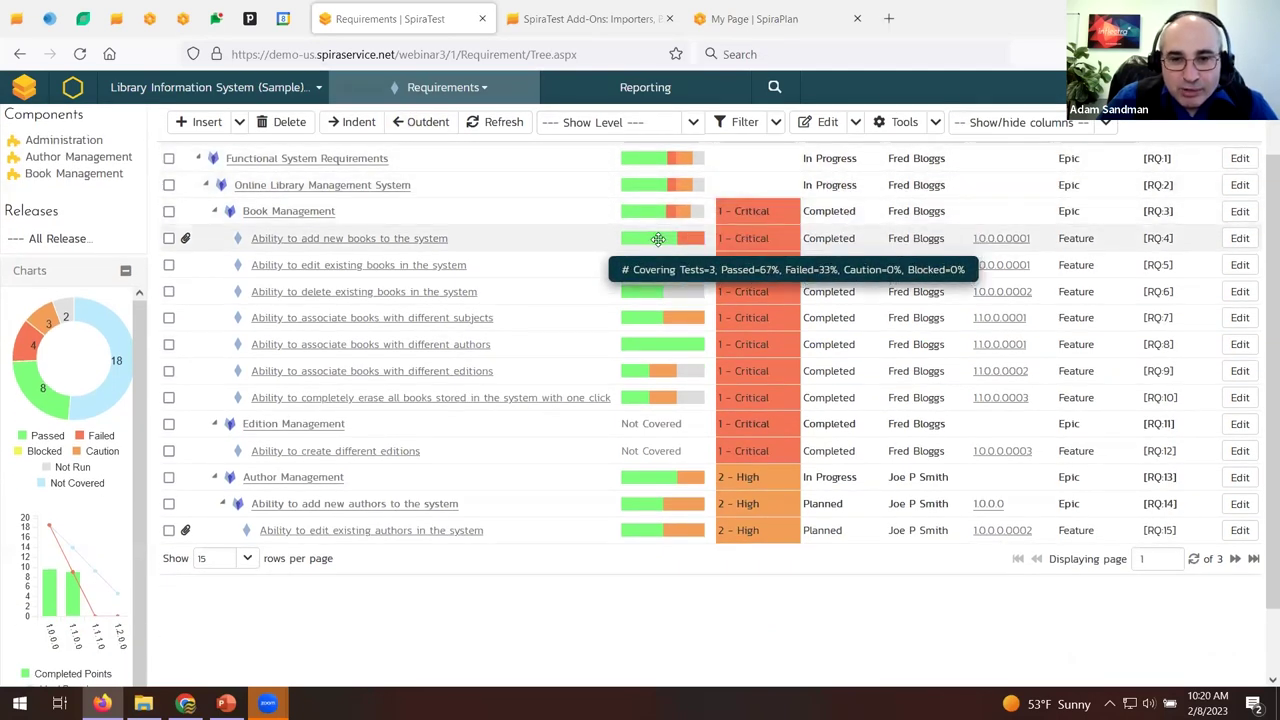
{"action": "mouse_move", "coordinate": [667, 395]}
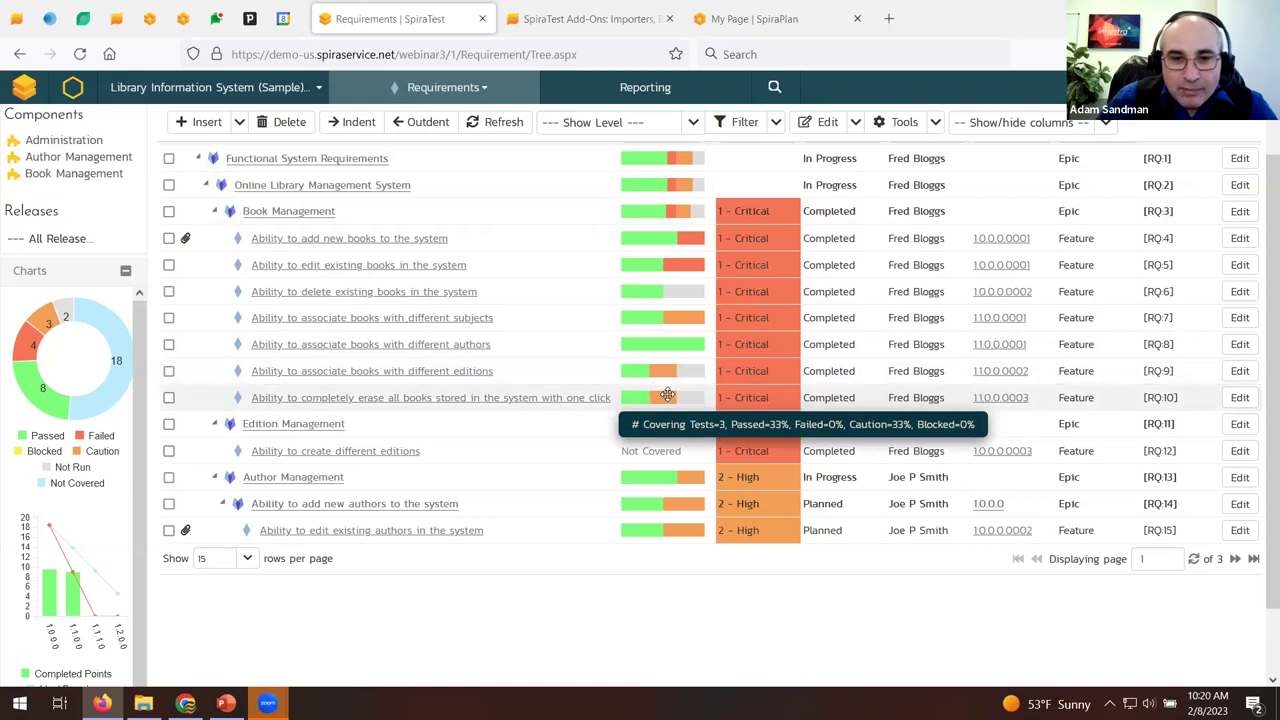
{"action": "mouse_move", "coordinate": [681, 258]}
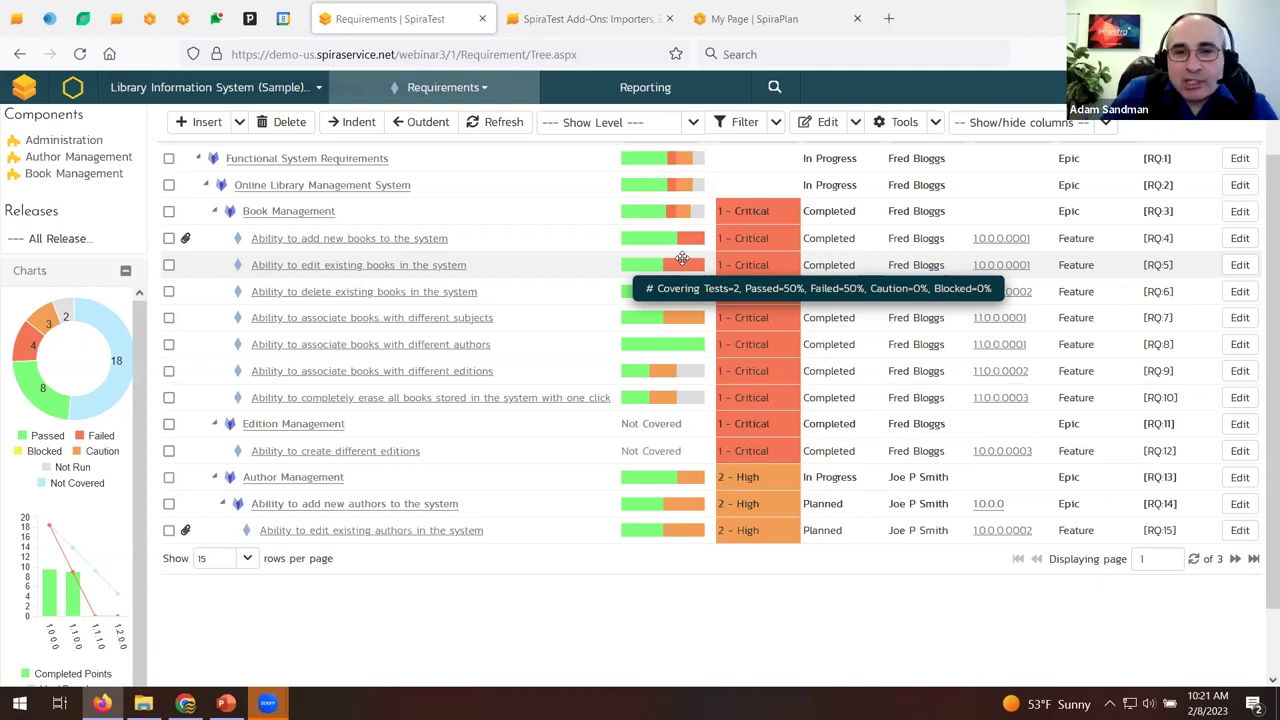
{"action": "scroll", "coordinate": [730, 245], "scroll_direction": "up", "scroll_amount": 2}
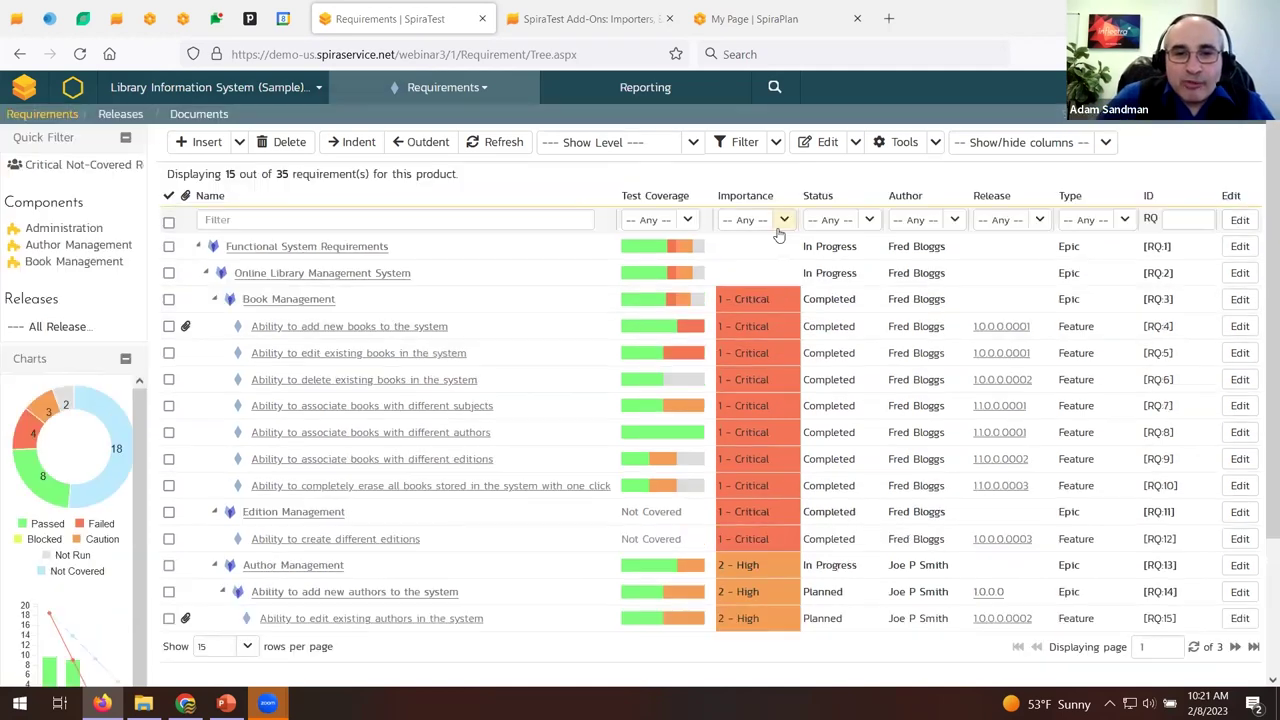
Filter requirements to > 0% Failed test coverage and 1 - Critical importance, leaving 5 of 35.
{"action": "left_click", "coordinate": [690, 220]}
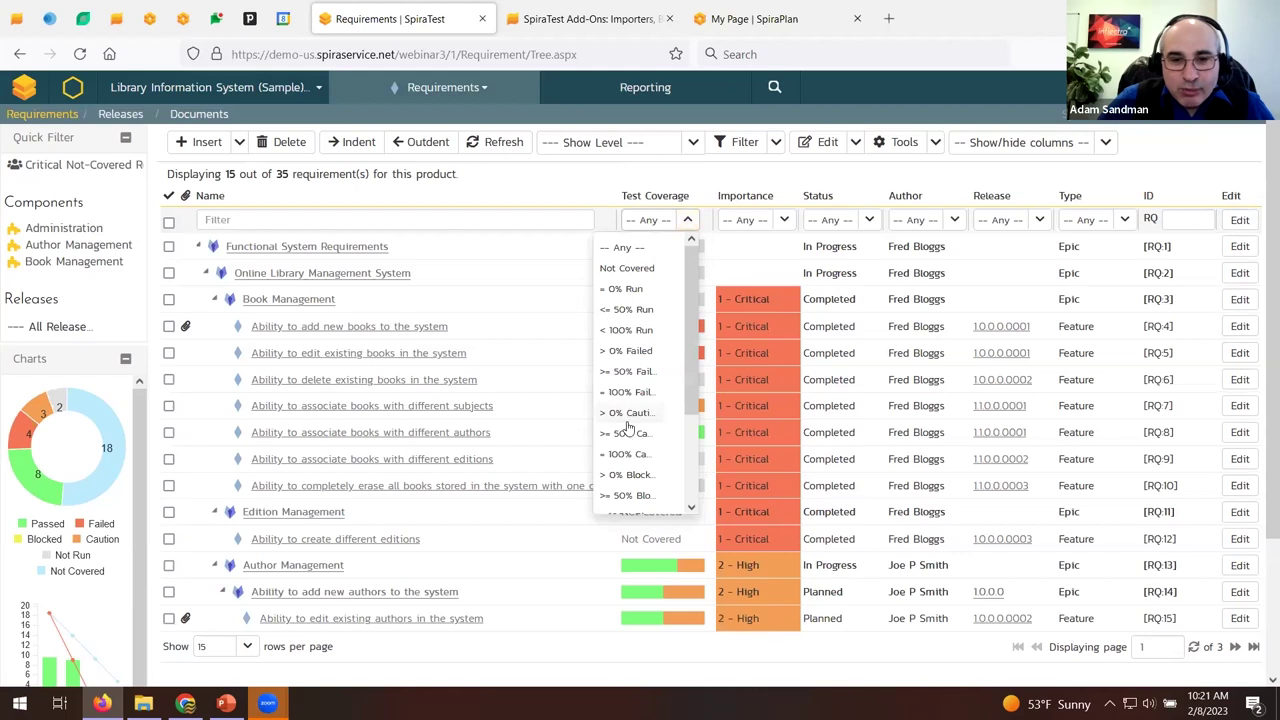
{"action": "scroll", "coordinate": [645, 480], "scroll_direction": "down", "scroll_amount": 3}
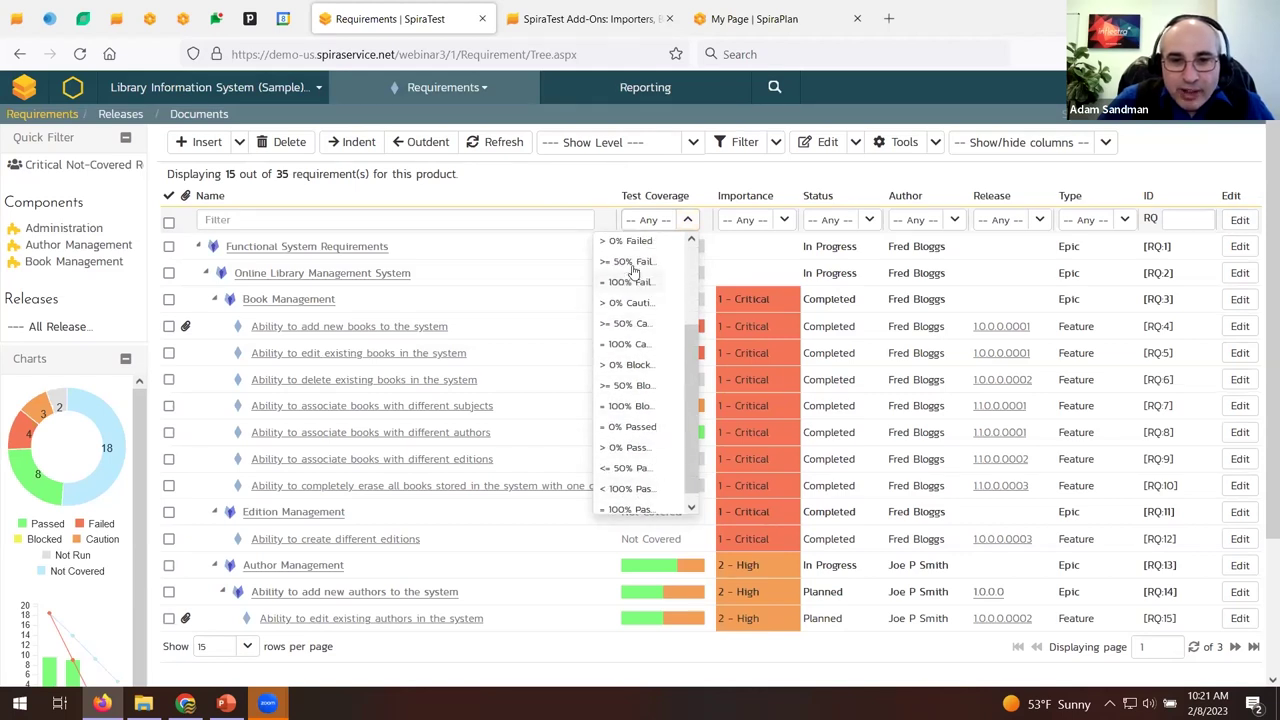
{"action": "scroll", "coordinate": [636, 330], "scroll_direction": "up", "scroll_amount": 2}
{"action": "left_click", "coordinate": [638, 325]}
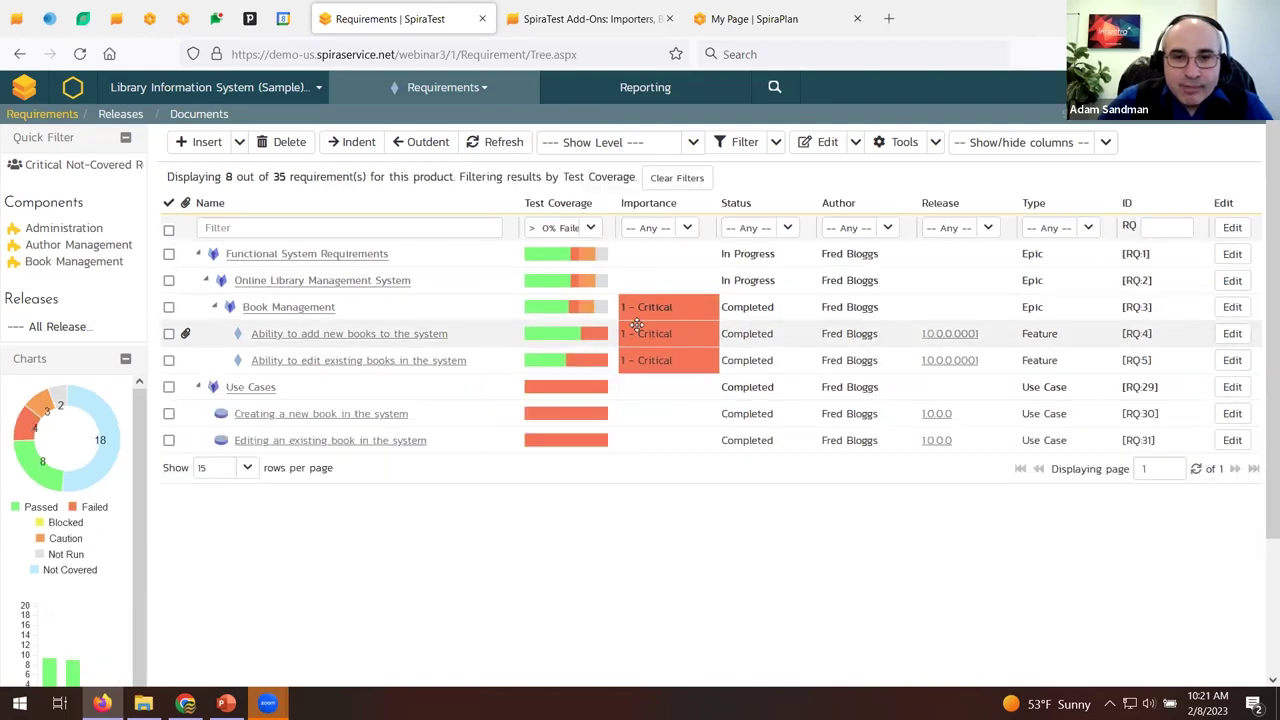
{"action": "left_click", "coordinate": [687, 228]}
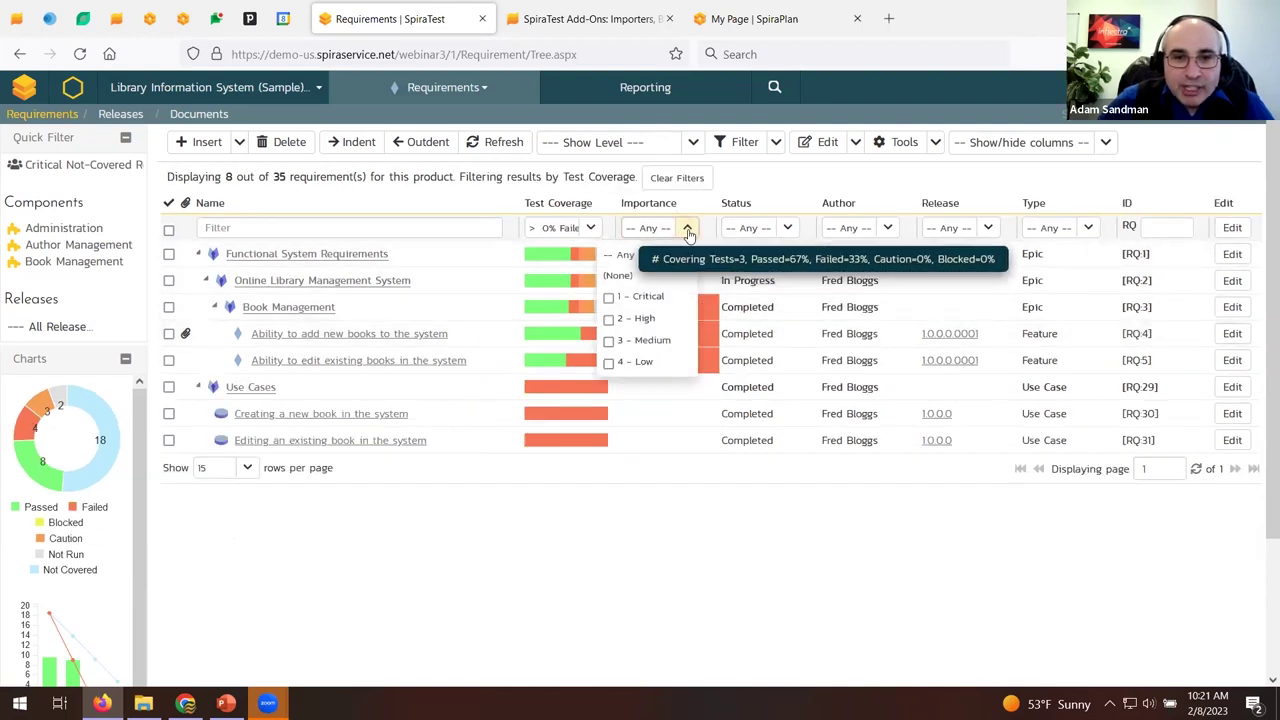
{"action": "left_click", "coordinate": [643, 294]}
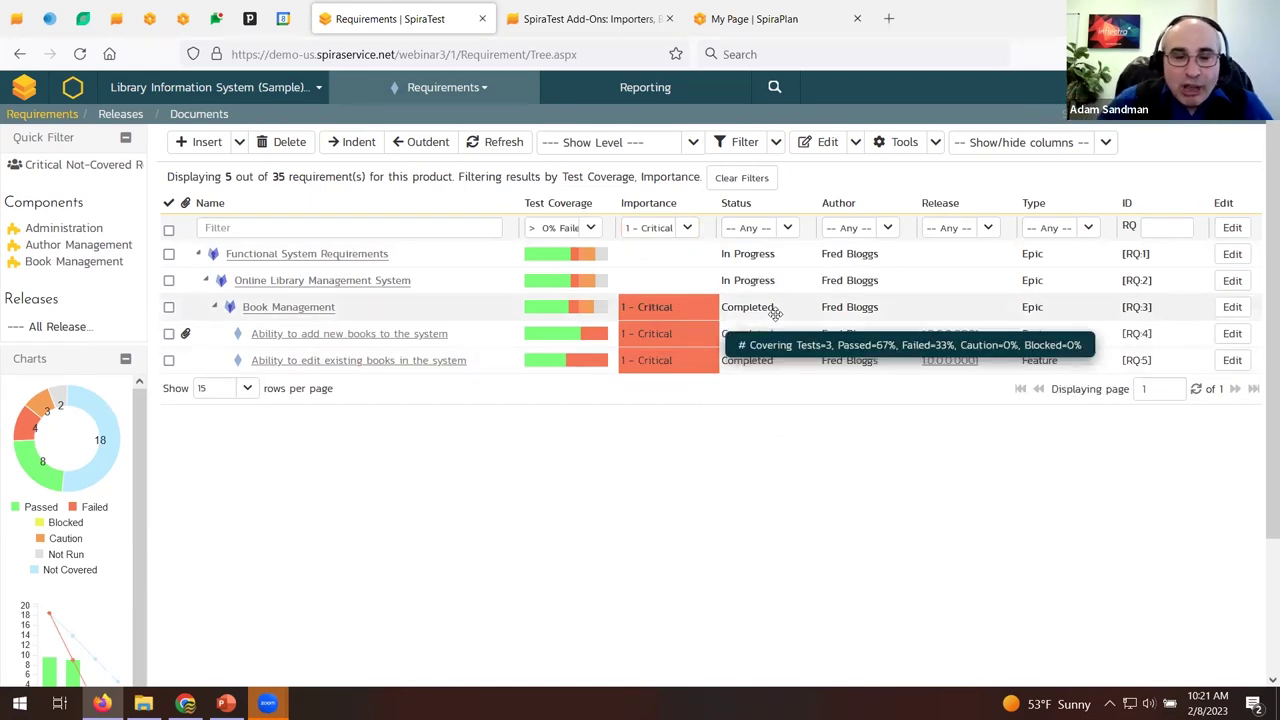
{"action": "left_click", "coordinate": [776, 145]}
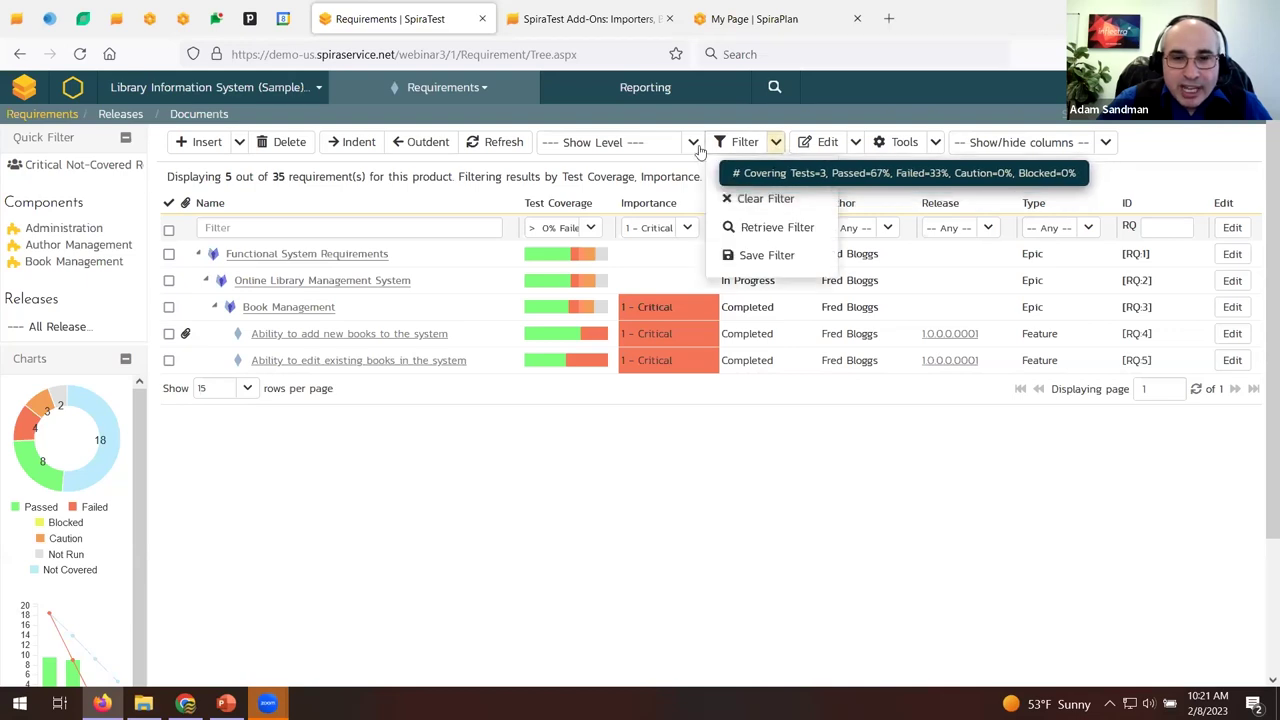
Save the current filters as a shared filter named 'P1 Failed Requirements'.
{"action": "left_click", "coordinate": [765, 255]}
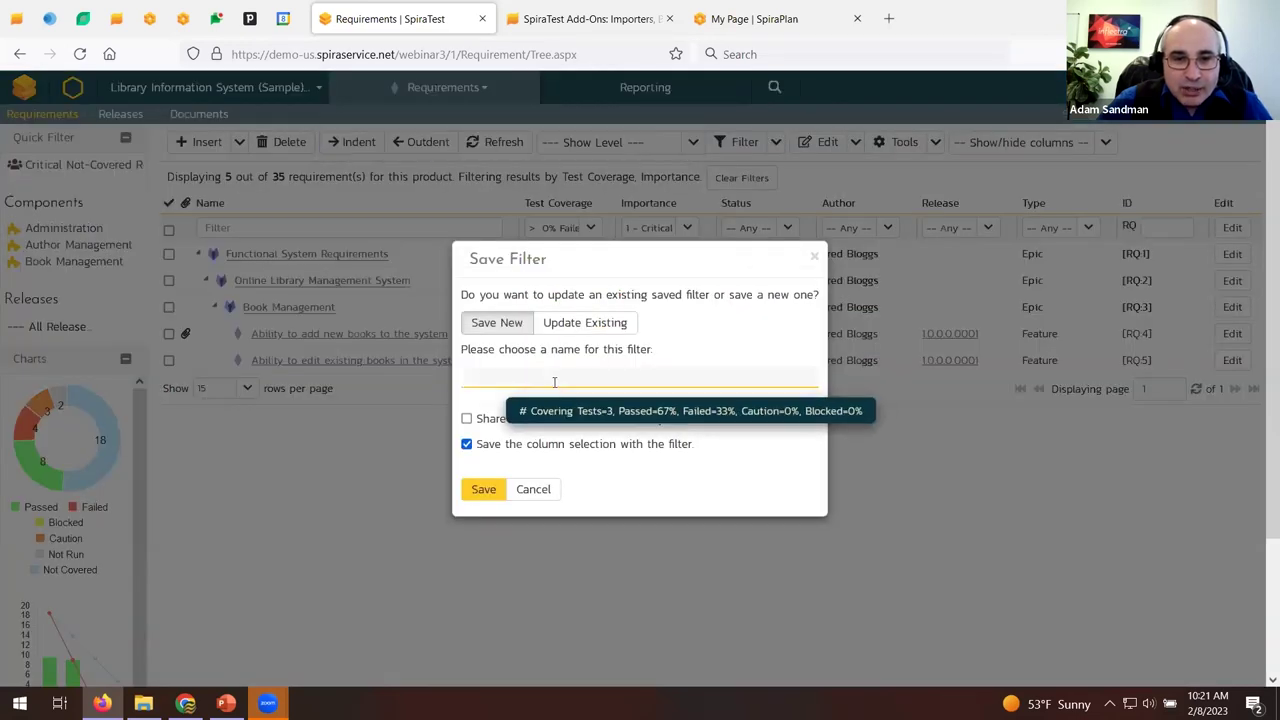
{"action": "type", "text": "Pl Fail"}
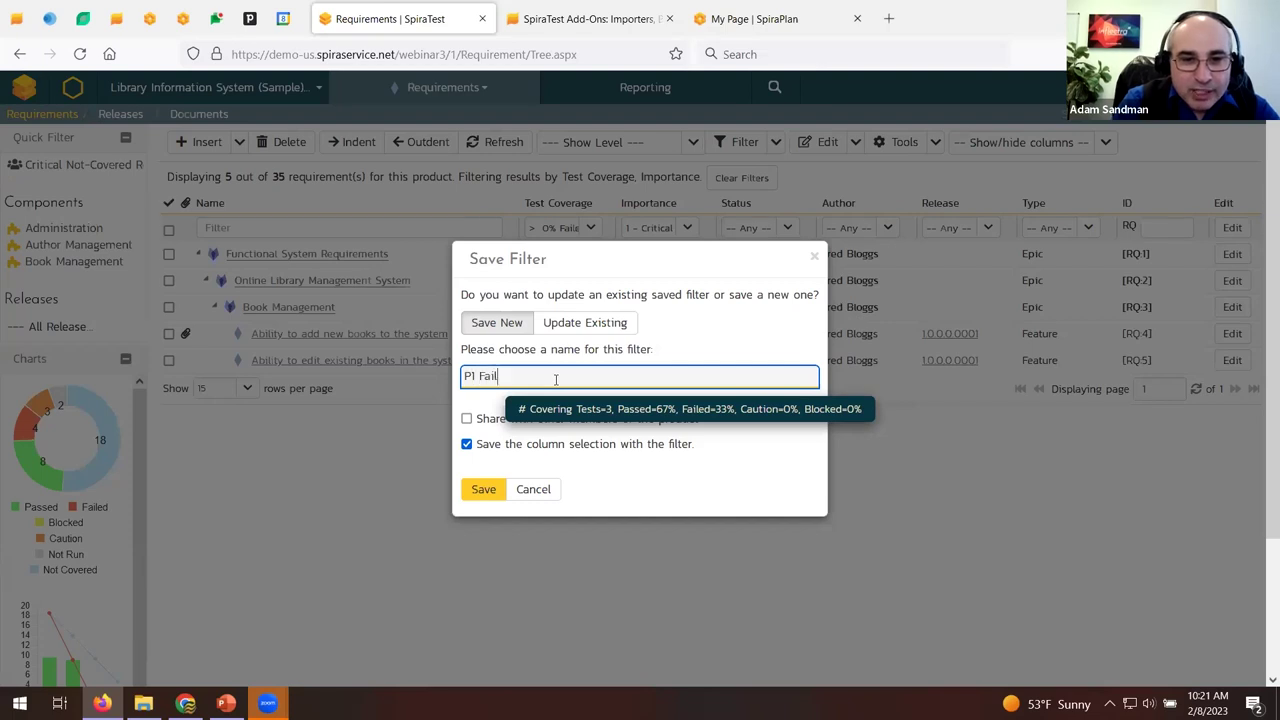
{"action": "type", "text": "ed Requirements"}
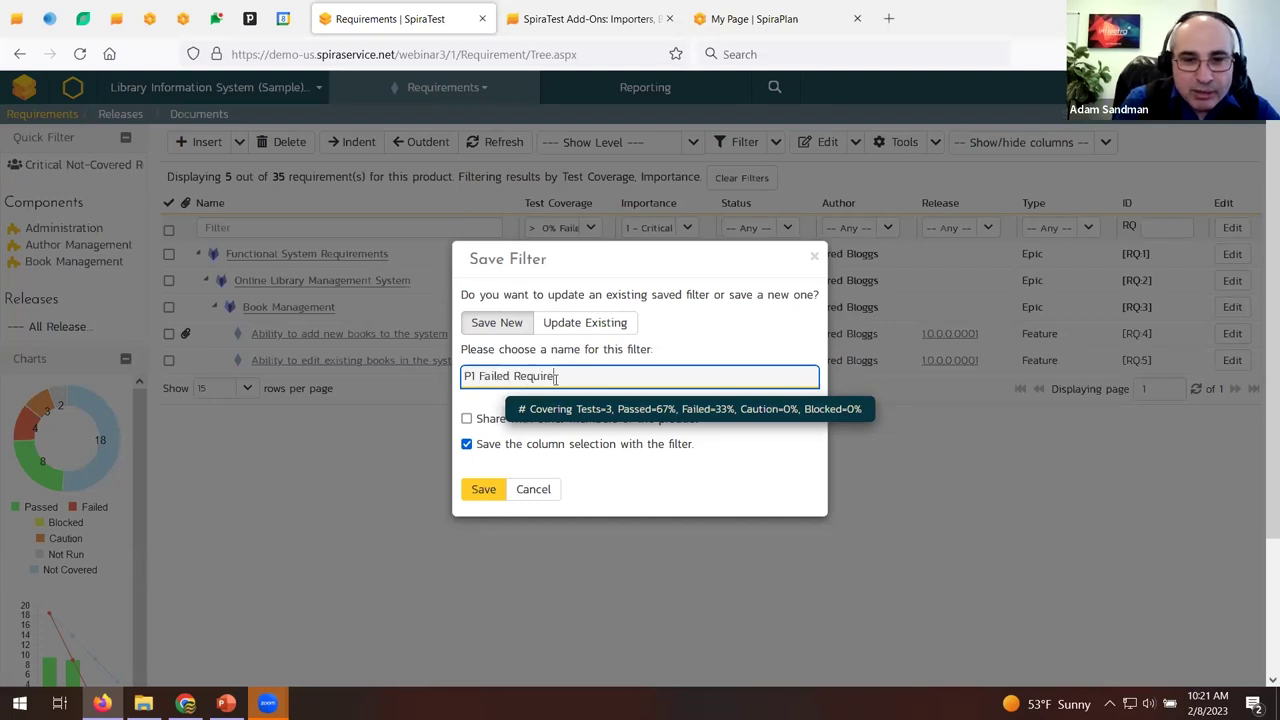
{"action": "left_click", "coordinate": [466, 418]}
{"action": "left_click", "coordinate": [481, 490]}
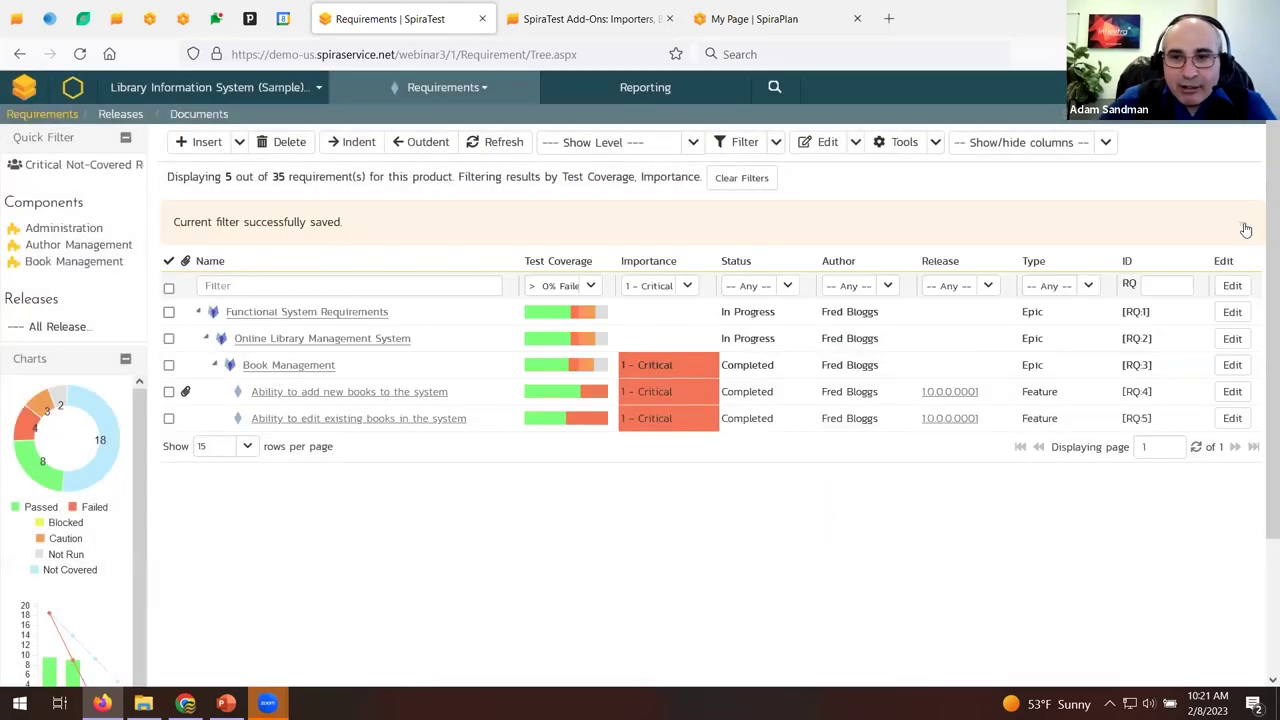
{"action": "left_click", "coordinate": [1240, 222]}
Refresh the page and clear all filters so 15 of 35 requirements show.
{"action": "left_click", "coordinate": [60, 116]}
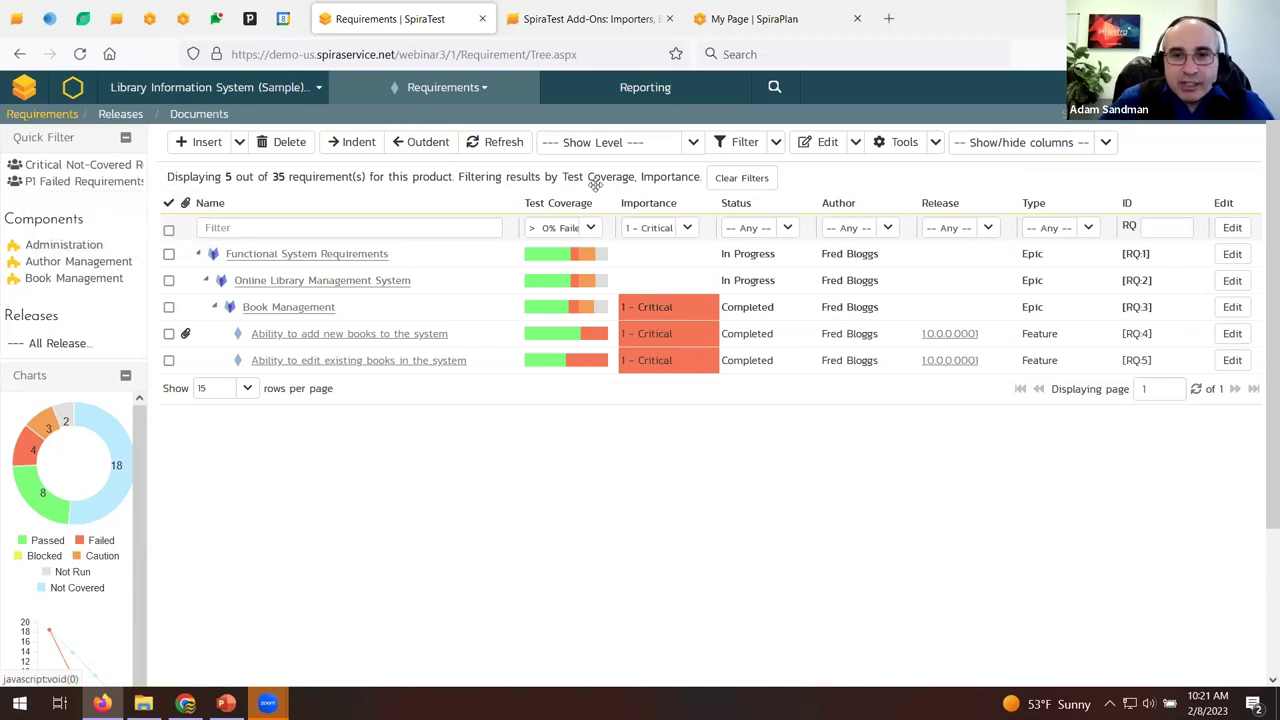
{"action": "left_click", "coordinate": [742, 178]}
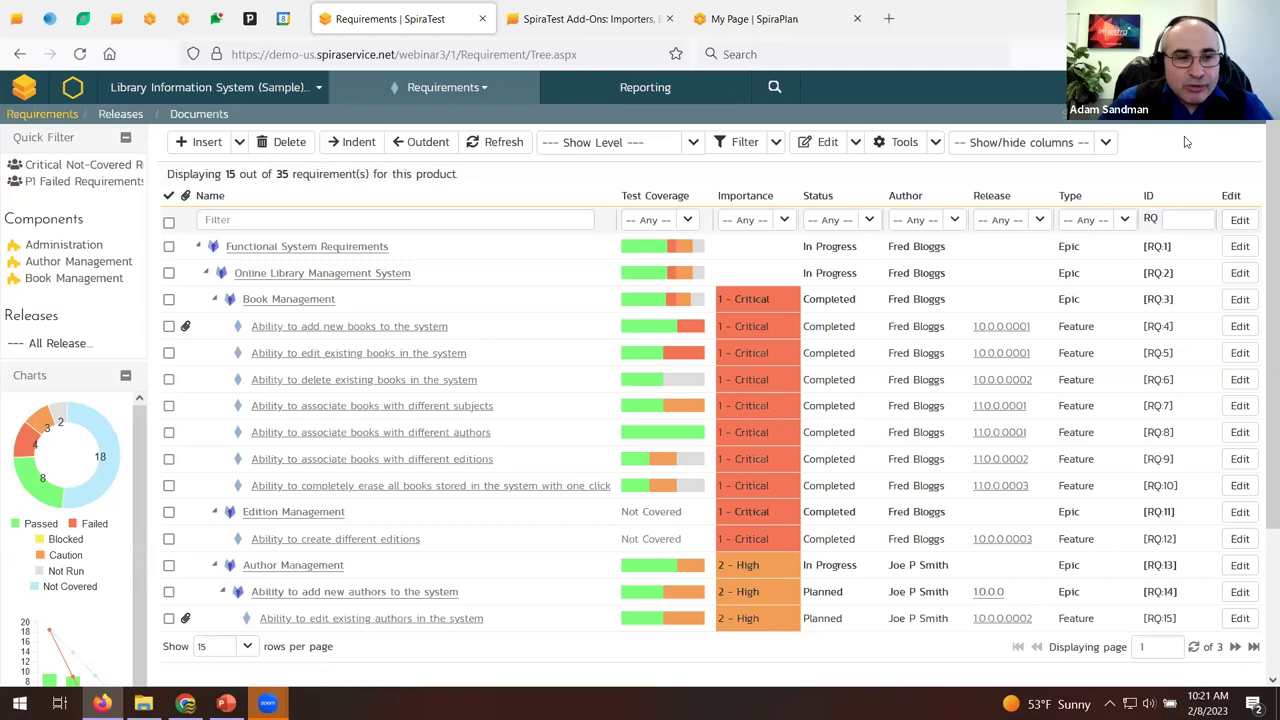
{"action": "left_click", "coordinate": [1106, 142]}
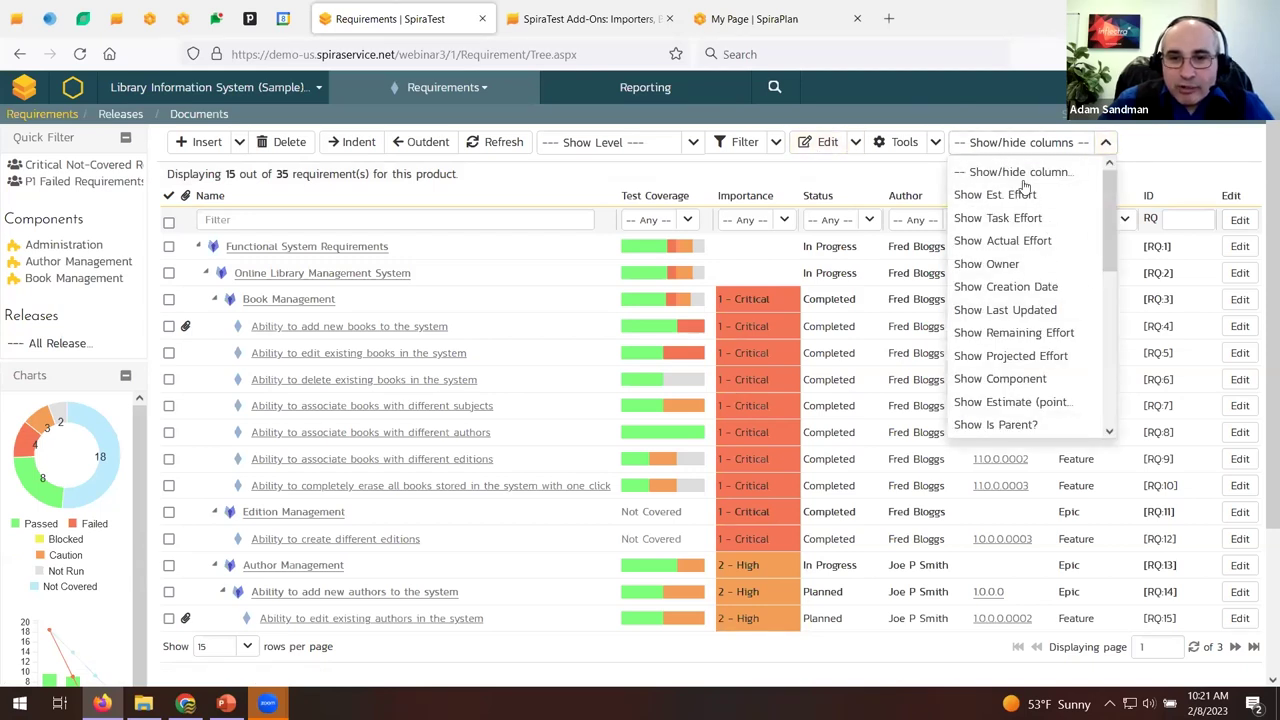
Add the Component column and hide the Author column in the requirements table.
{"action": "left_click", "coordinate": [1031, 383]}
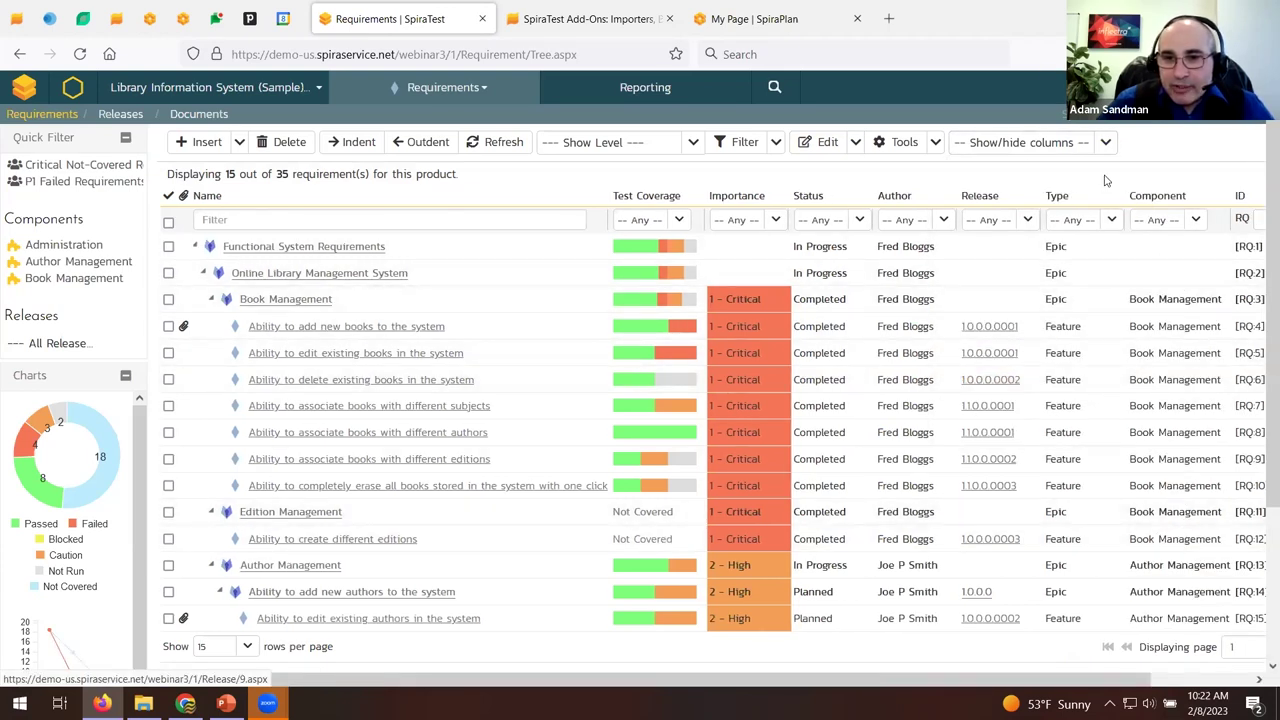
{"action": "left_click", "coordinate": [1106, 142]}
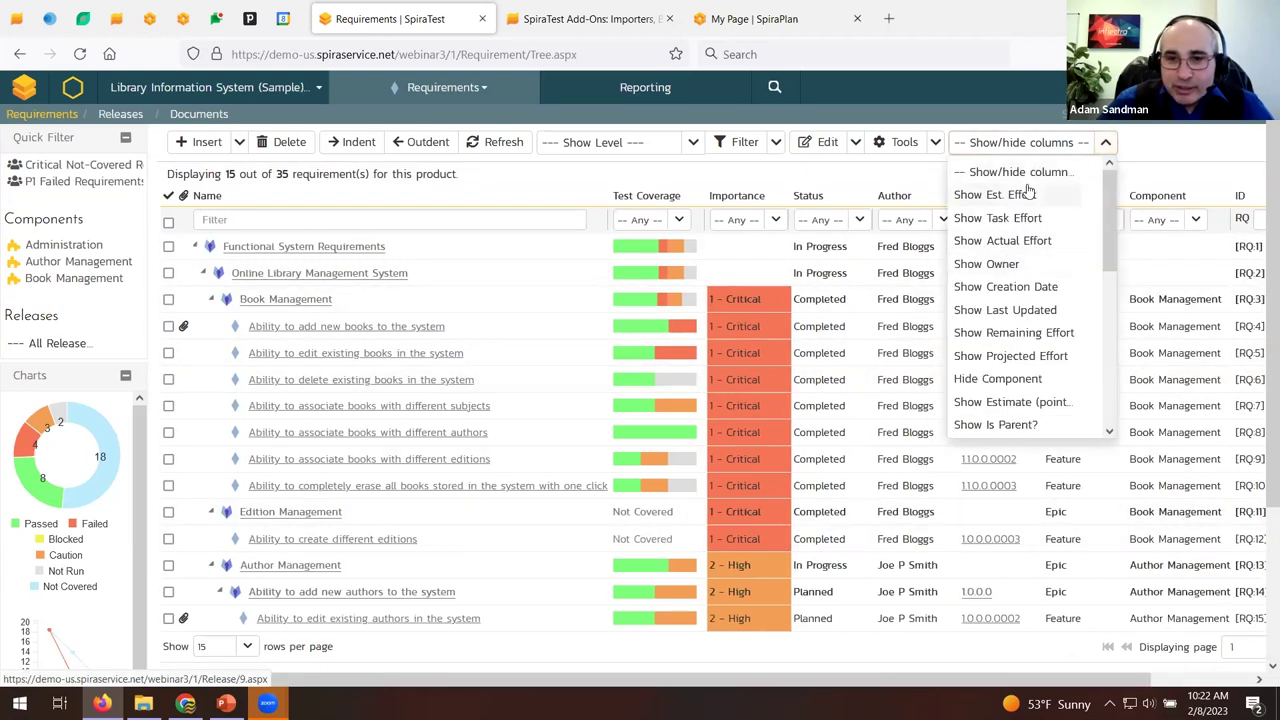
{"action": "scroll", "coordinate": [1040, 330], "scroll_direction": "down", "scroll_amount": 5}
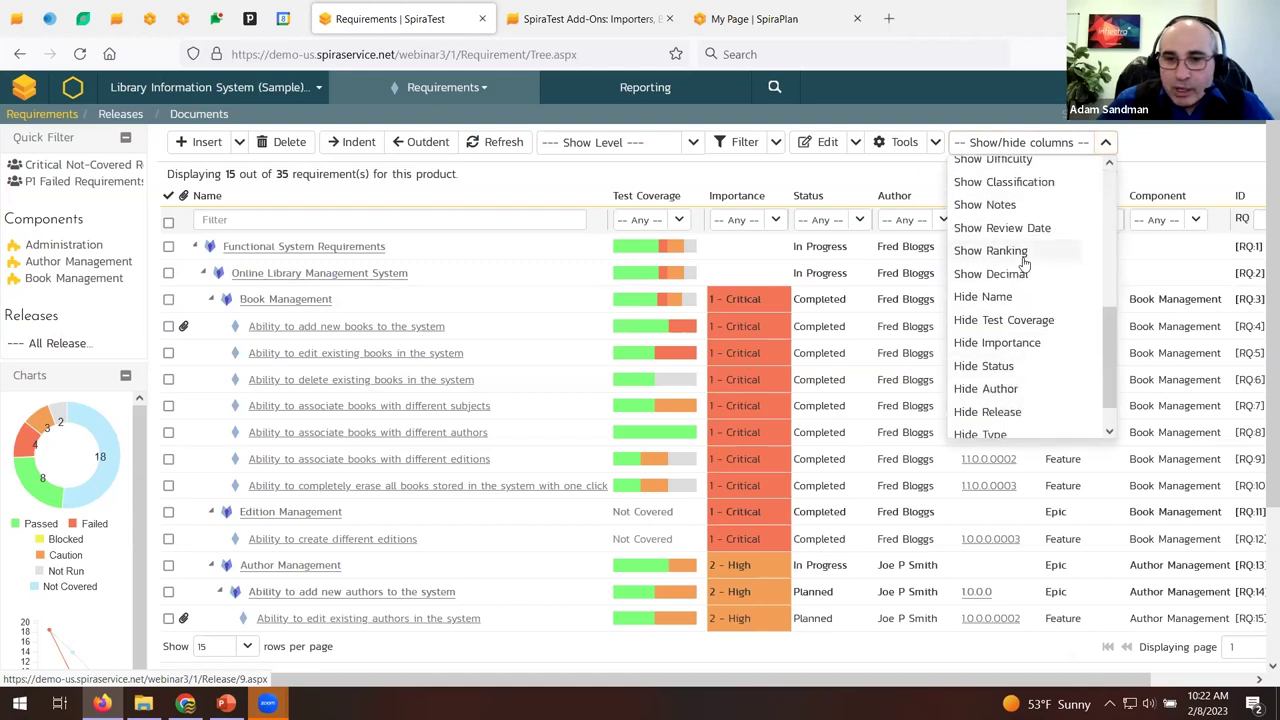
{"action": "left_click", "coordinate": [1012, 386]}
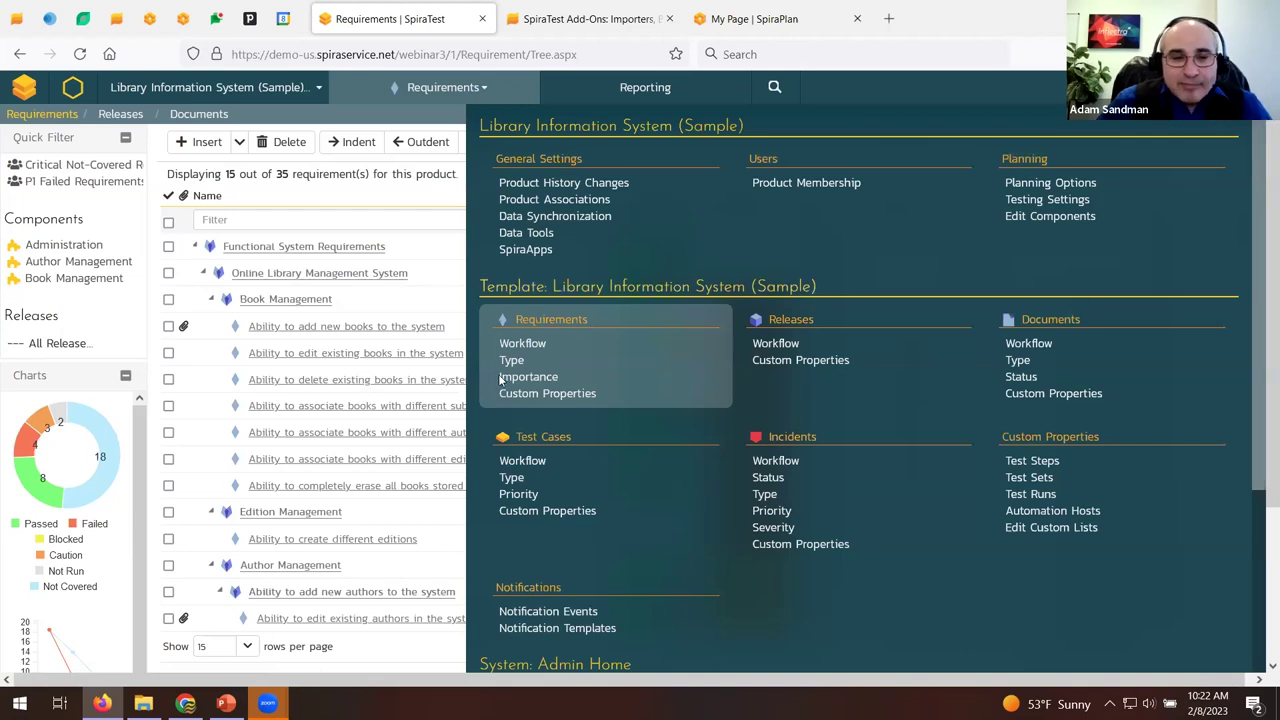
{"action": "left_click", "coordinate": [566, 393]}
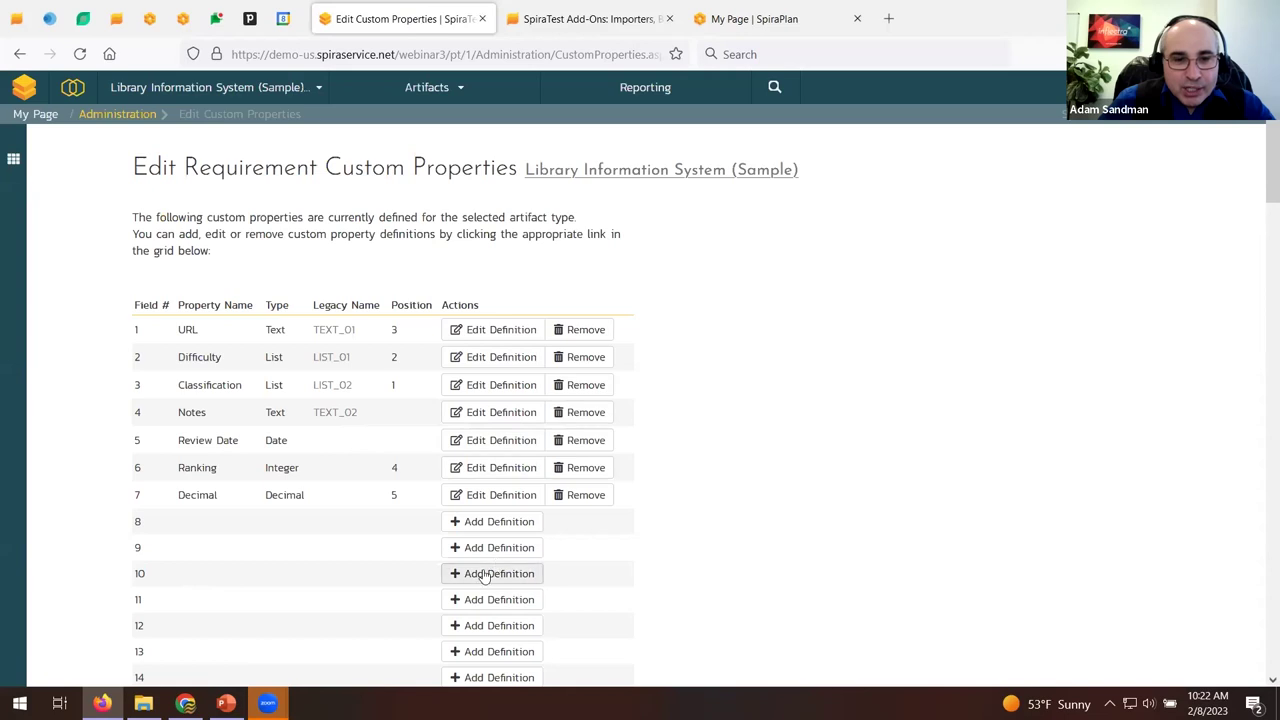
{"action": "left_click", "coordinate": [498, 524]}
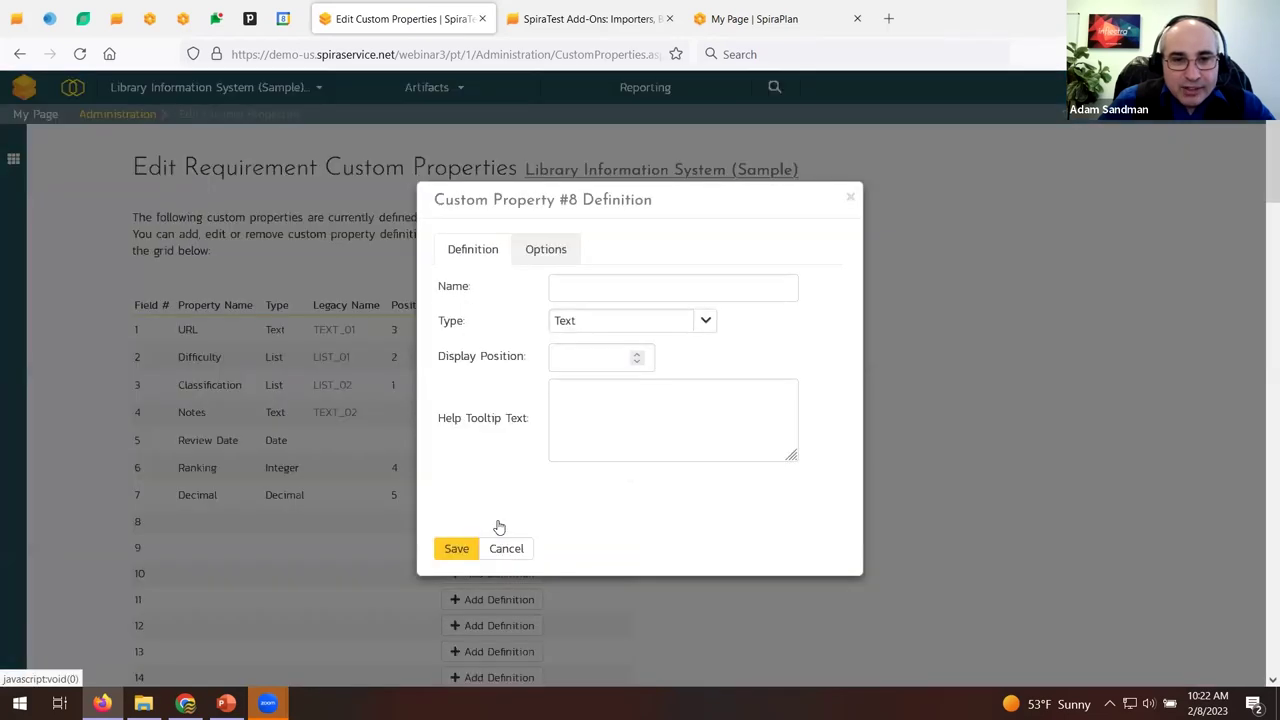
{"action": "left_click", "coordinate": [704, 321]}
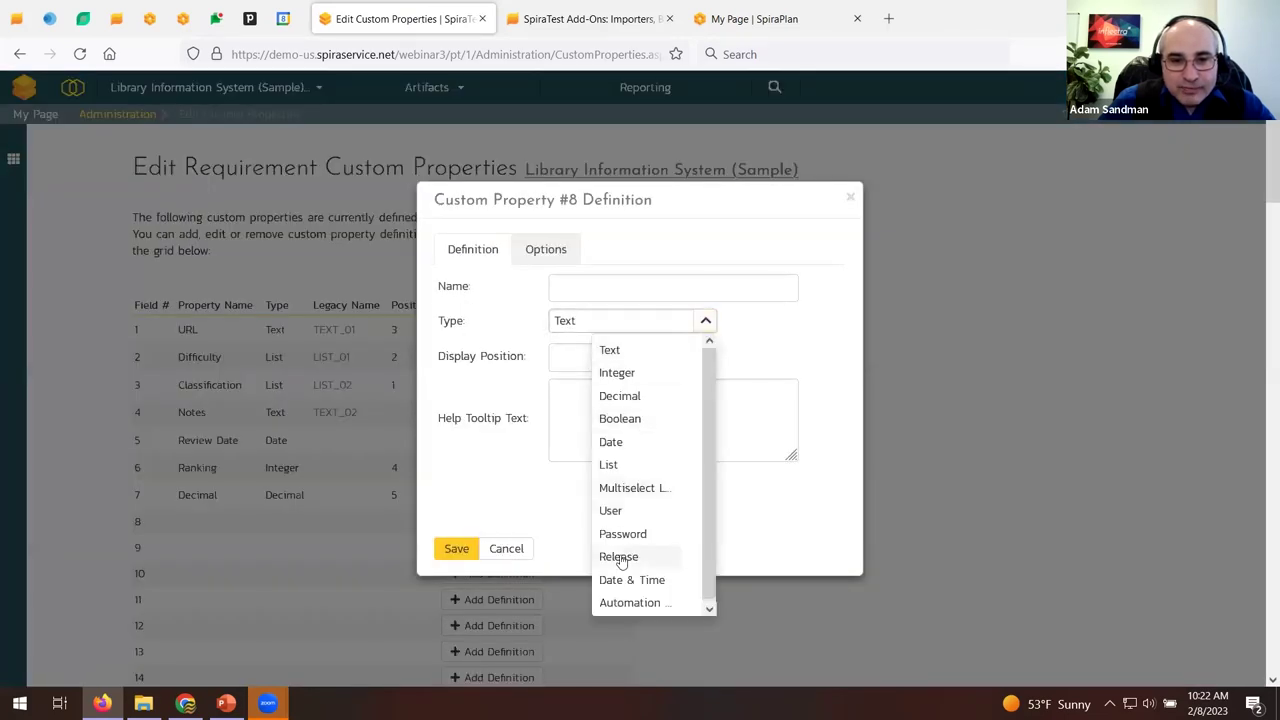
{"action": "left_click", "coordinate": [571, 294]}
{"action": "left_click", "coordinate": [545, 249]}
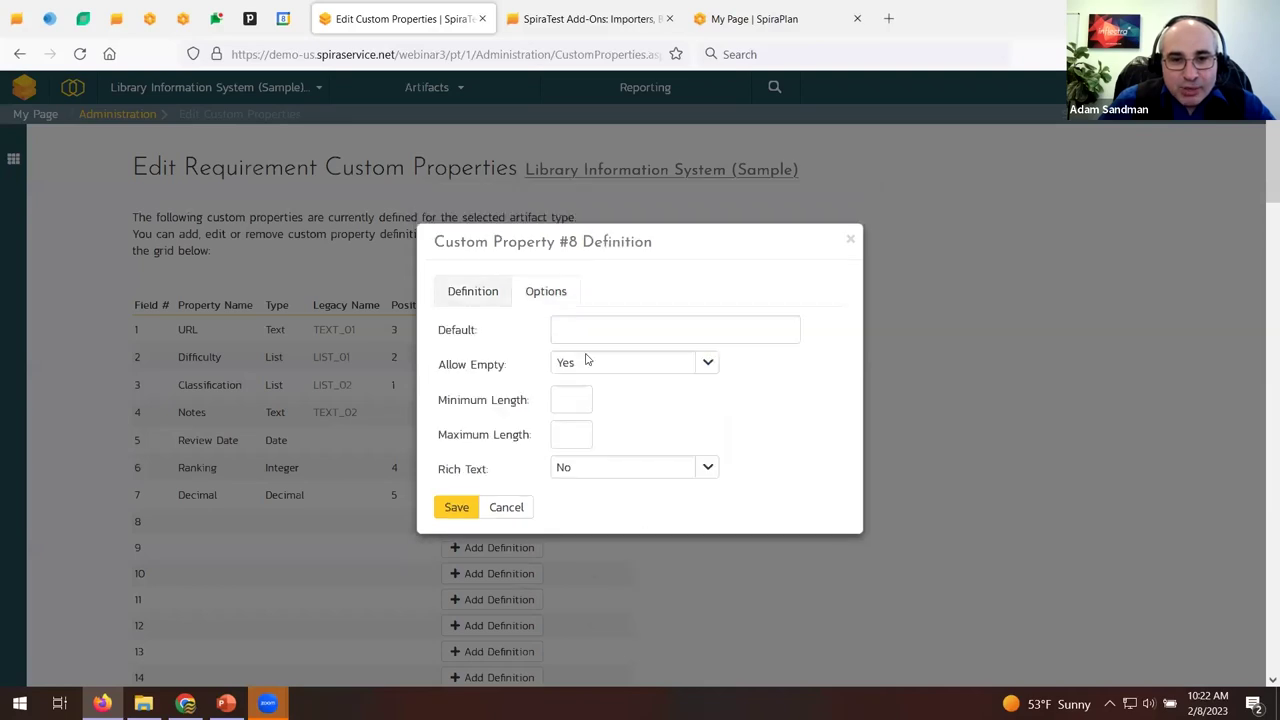
{"action": "left_click", "coordinate": [506, 508]}
{"action": "key", "text": "alt+Left"}
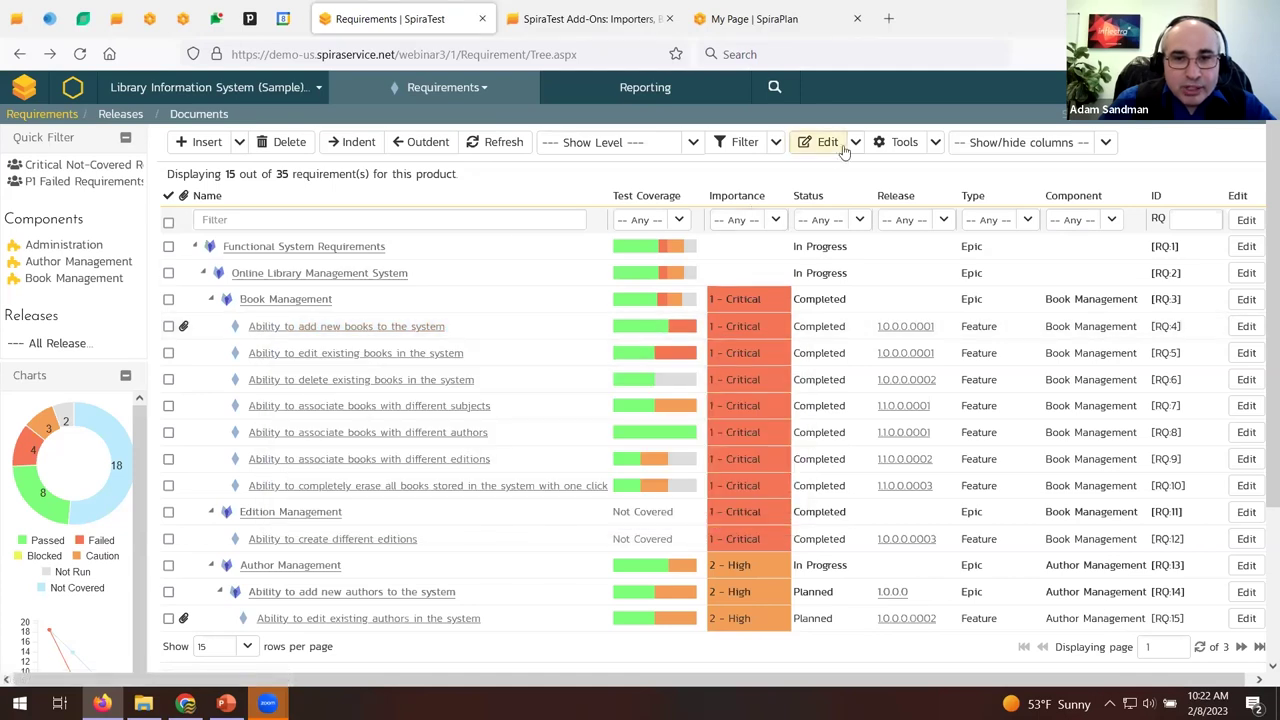
Tick RQ:6 and view the Export to Product target list, then open requirement RQ:4's details.
{"action": "left_click", "coordinate": [168, 380]}
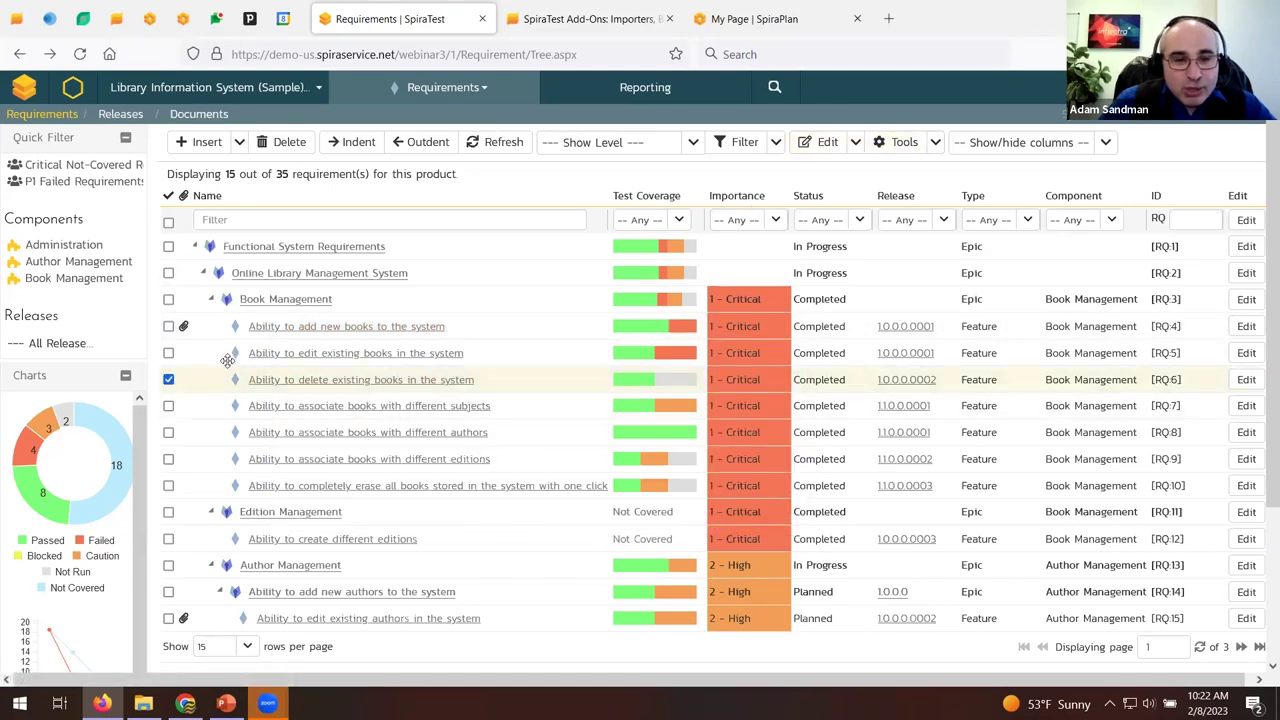
{"action": "left_click", "coordinate": [935, 142]}
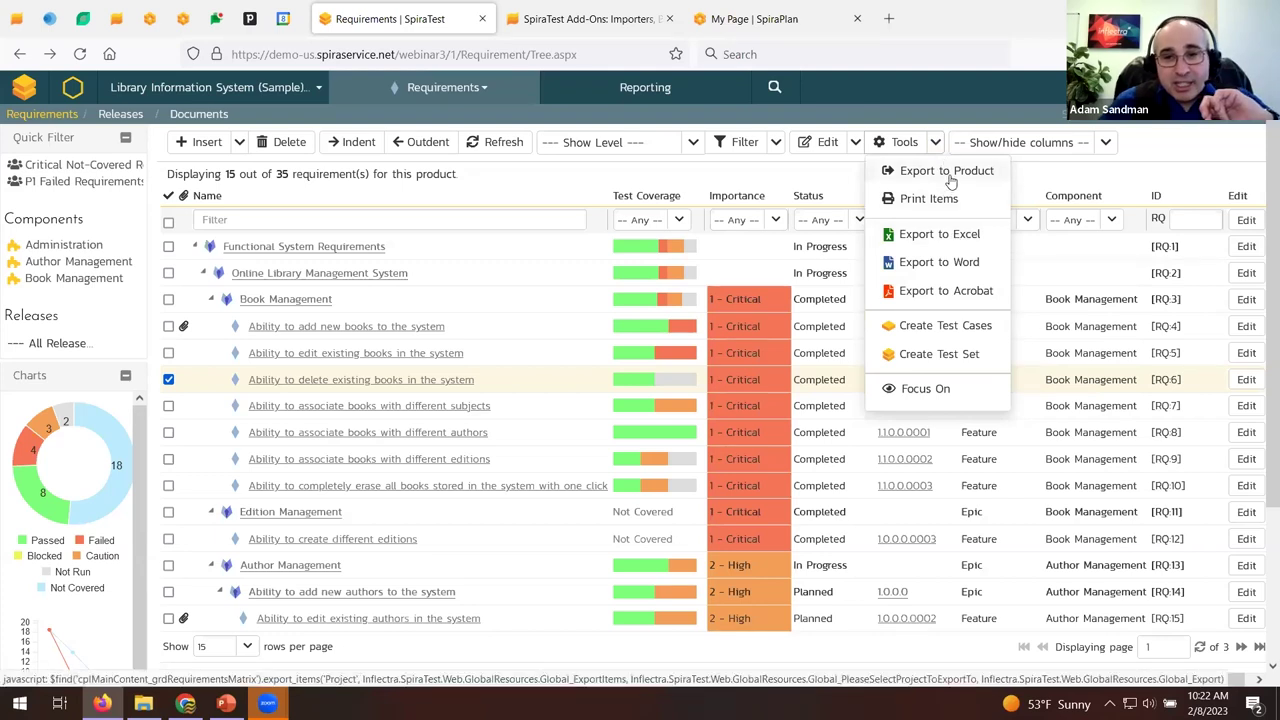
{"action": "left_click", "coordinate": [947, 172]}
{"action": "left_click", "coordinate": [631, 185]}
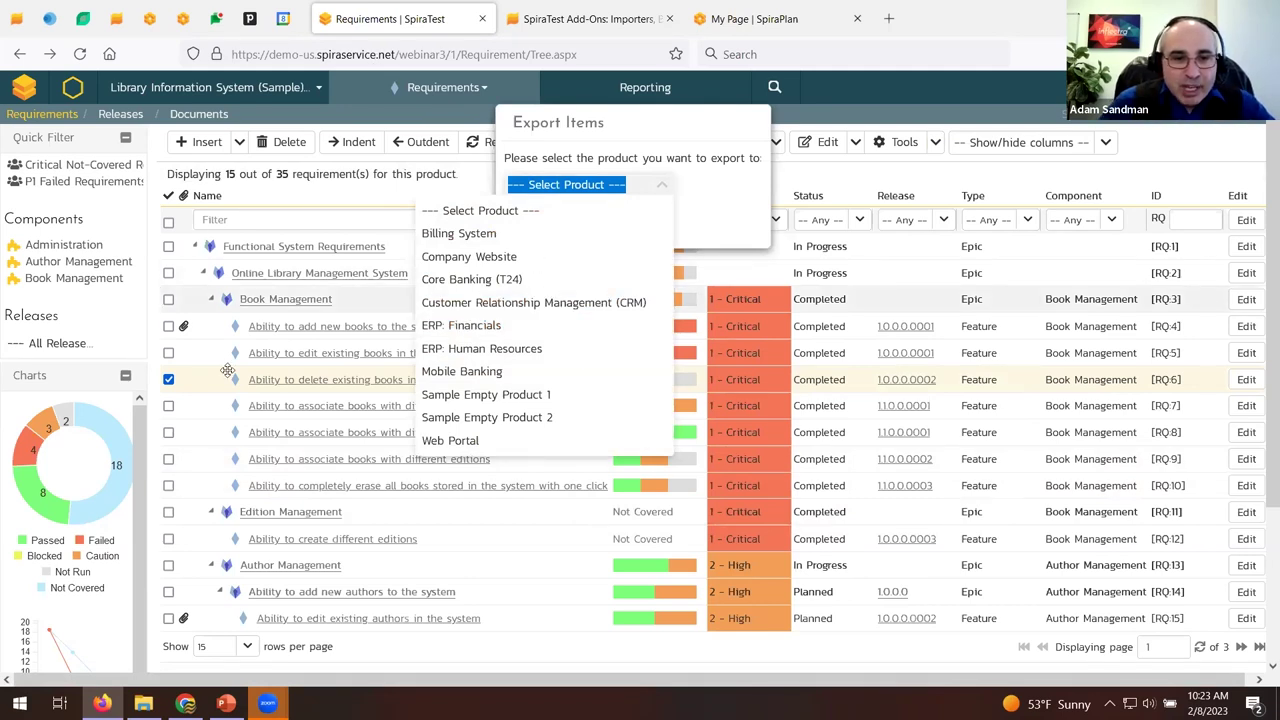
{"action": "left_click", "coordinate": [320, 335]}
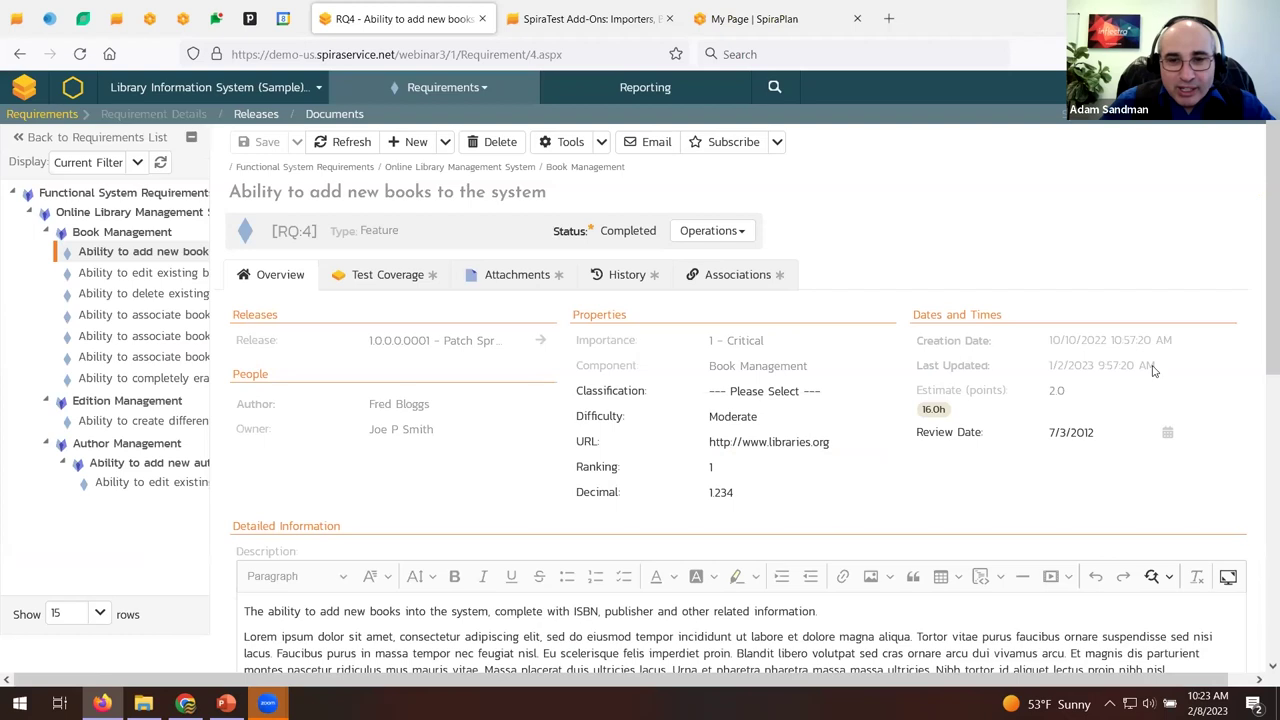
Show RQ:4's Test Coverage: TC:2 failed, TC:8 and TC:13 passed.
{"action": "left_click", "coordinate": [394, 290]}
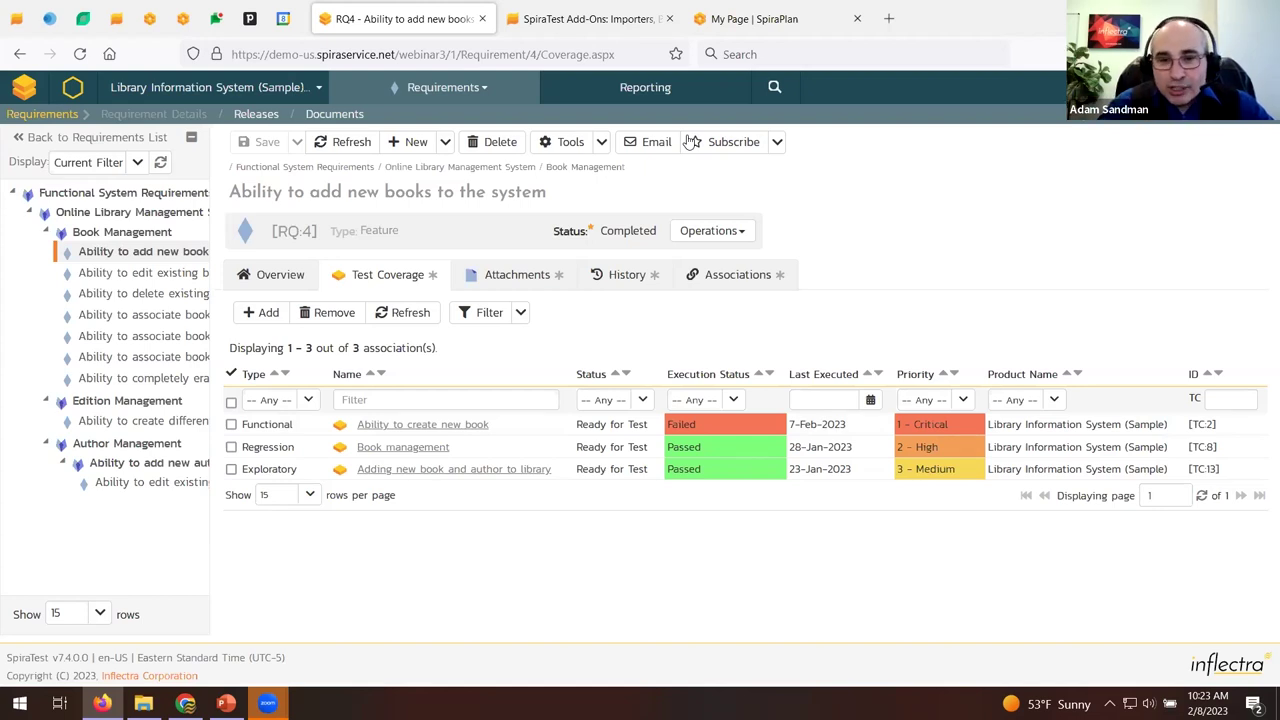
{"action": "left_click", "coordinate": [667, 7]}
{"action": "scroll", "coordinate": [469, 282], "scroll_direction": "down", "scroll_amount": 10}
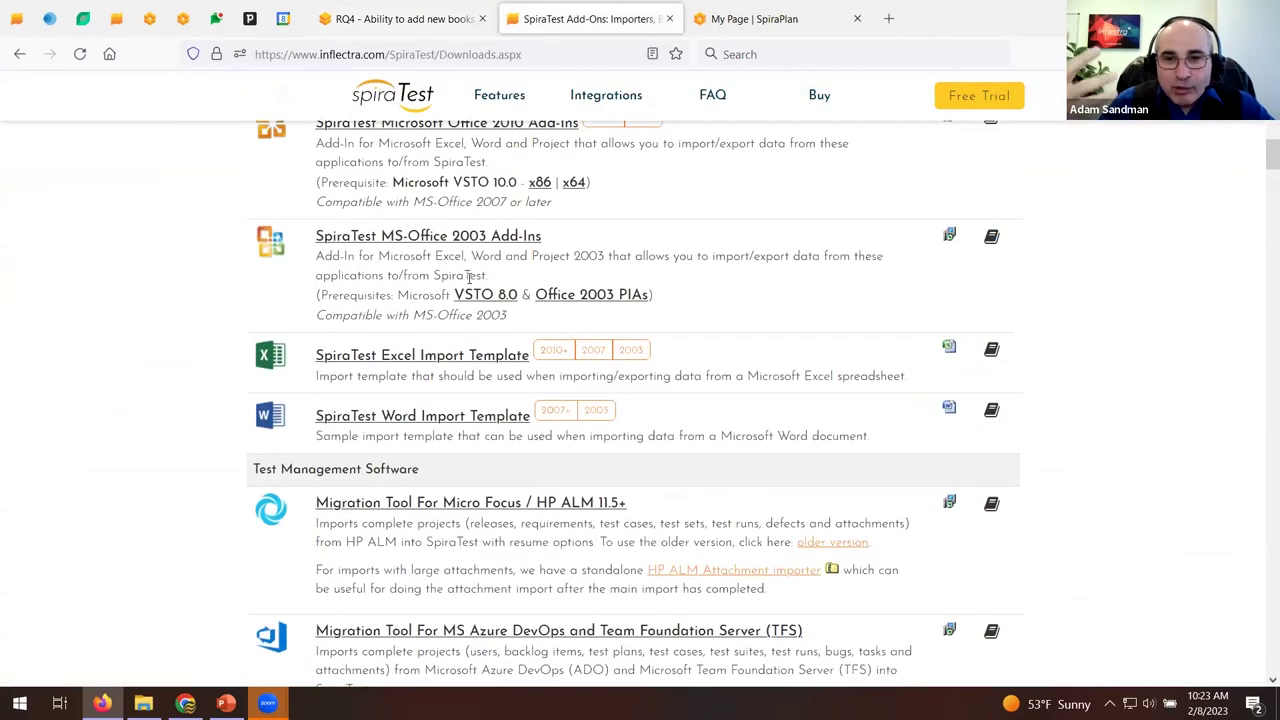
{"action": "scroll", "coordinate": [469, 282], "scroll_direction": "down", "scroll_amount": 8}
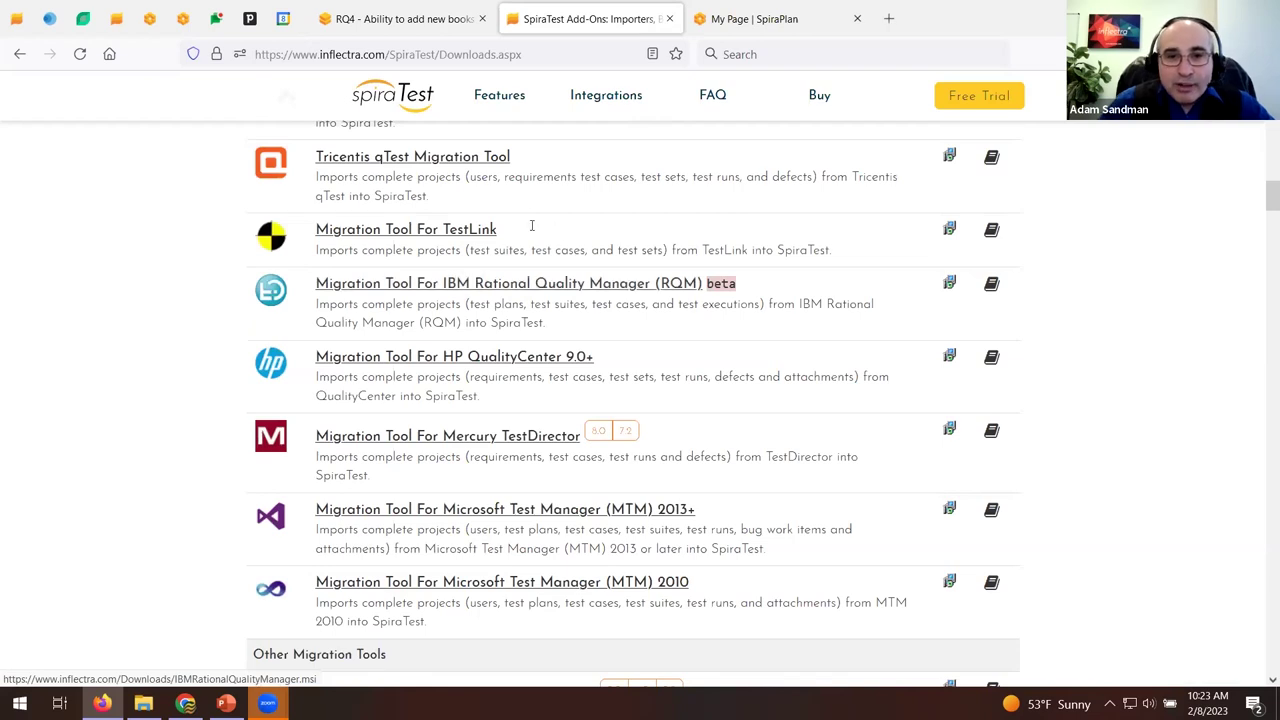
{"action": "scroll", "coordinate": [560, 250], "scroll_direction": "down", "scroll_amount": 10}
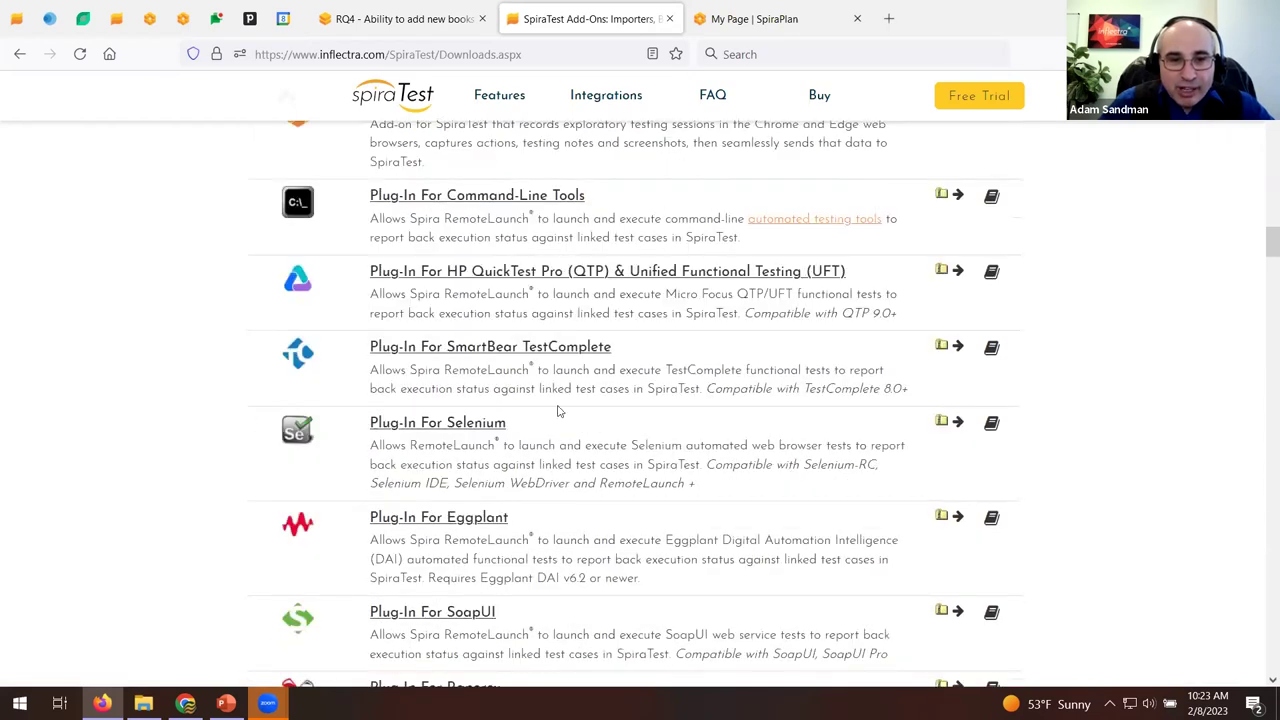
{"action": "scroll", "coordinate": [521, 245], "scroll_direction": "down", "scroll_amount": 6}
{"action": "scroll", "coordinate": [521, 243], "scroll_direction": "down", "scroll_amount": 12}
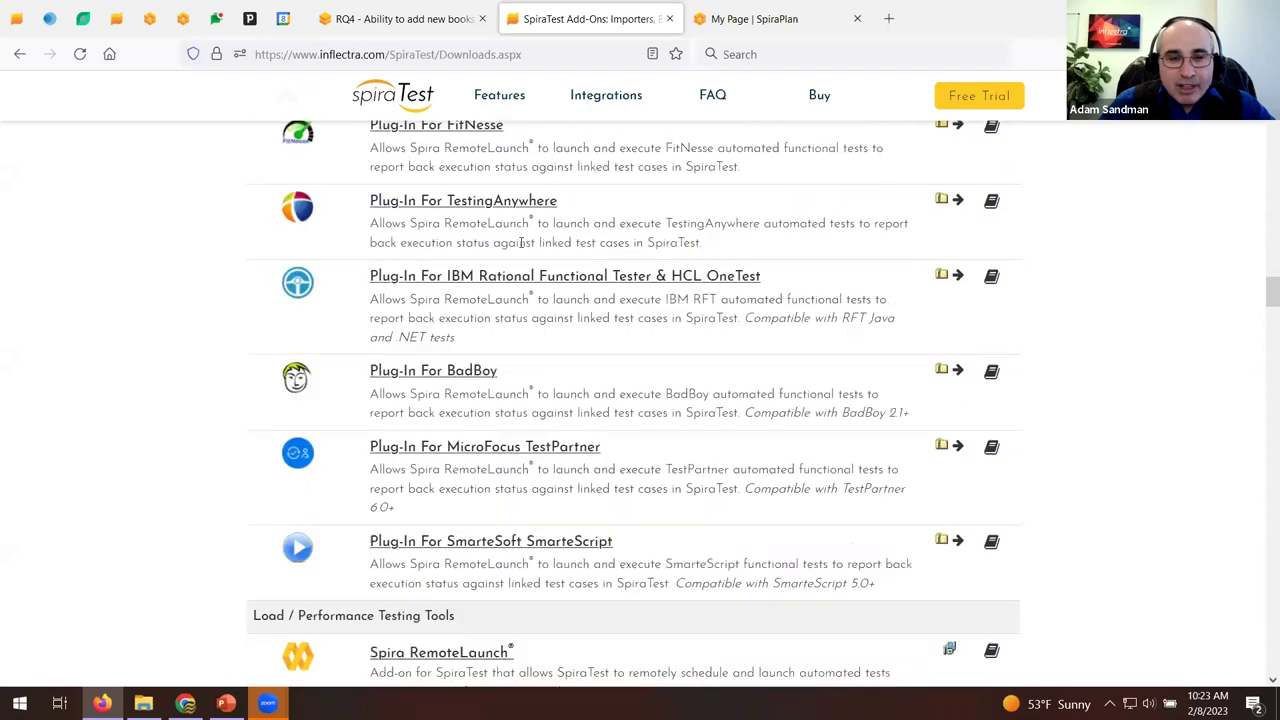
{"action": "scroll", "coordinate": [521, 245], "scroll_direction": "down", "scroll_amount": 2}
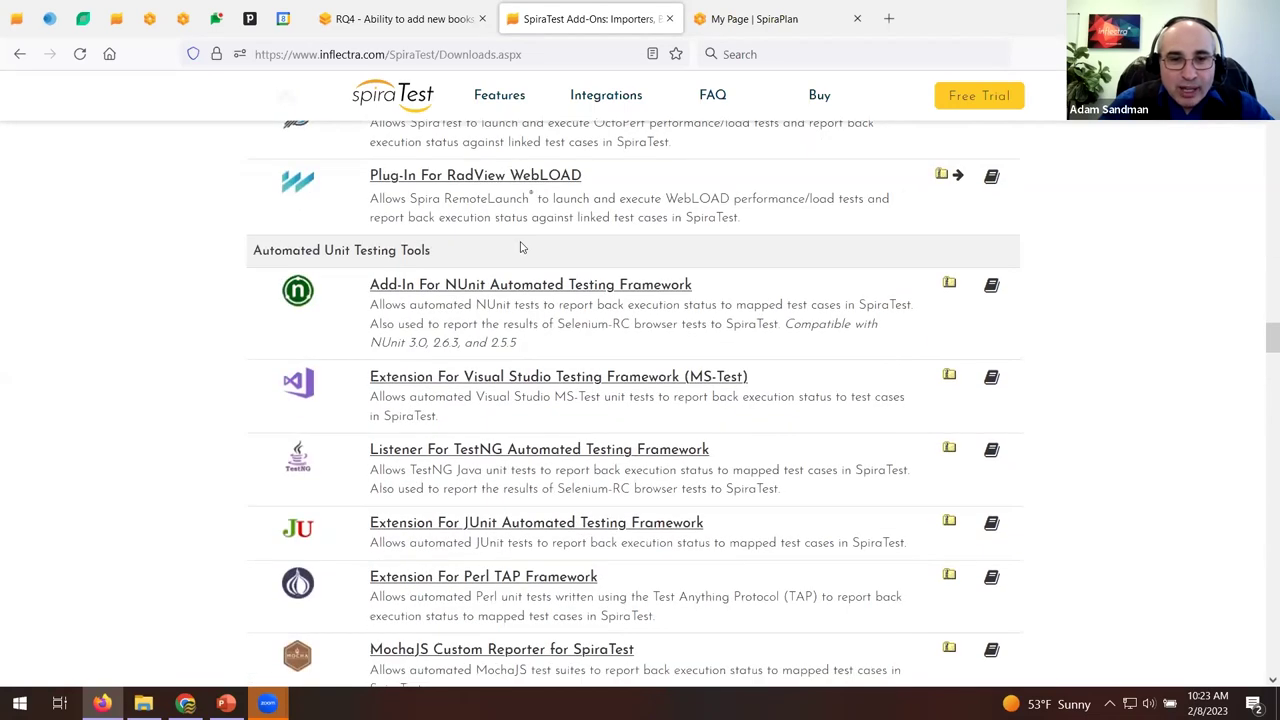
{"action": "scroll", "coordinate": [520, 246], "scroll_direction": "down", "scroll_amount": 2}
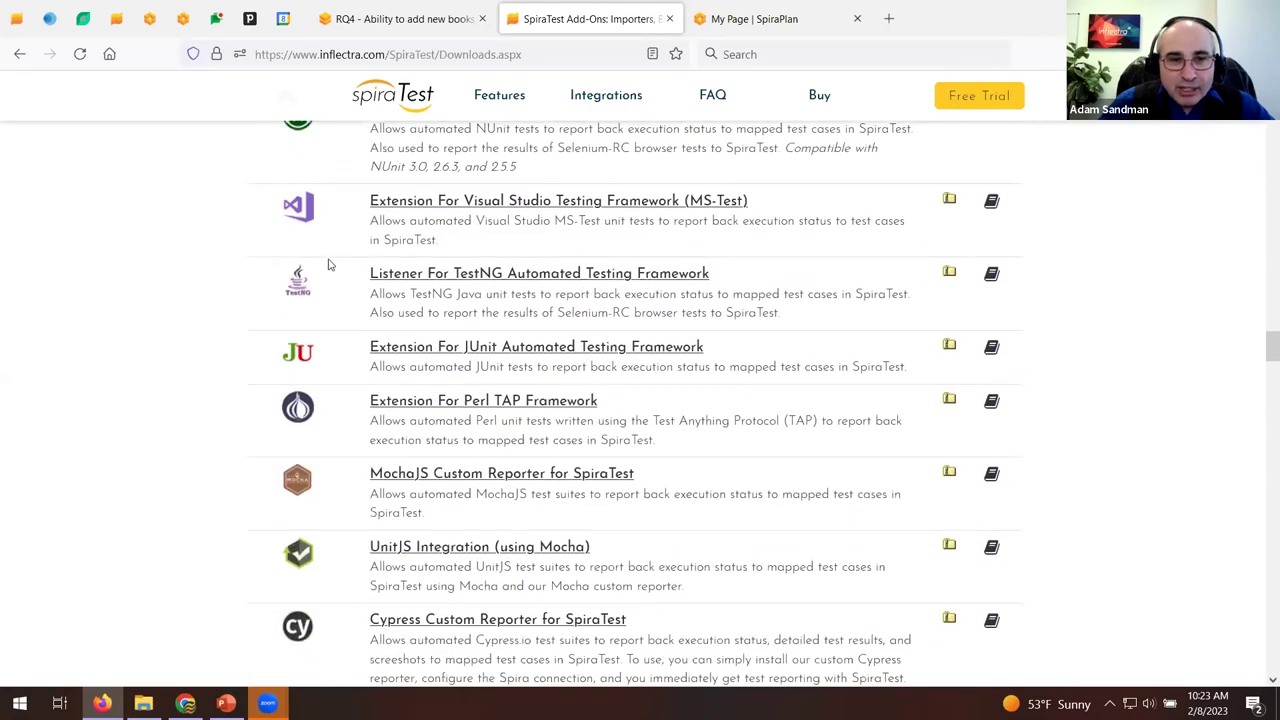
{"action": "scroll", "coordinate": [321, 286], "scroll_direction": "down", "scroll_amount": 1}
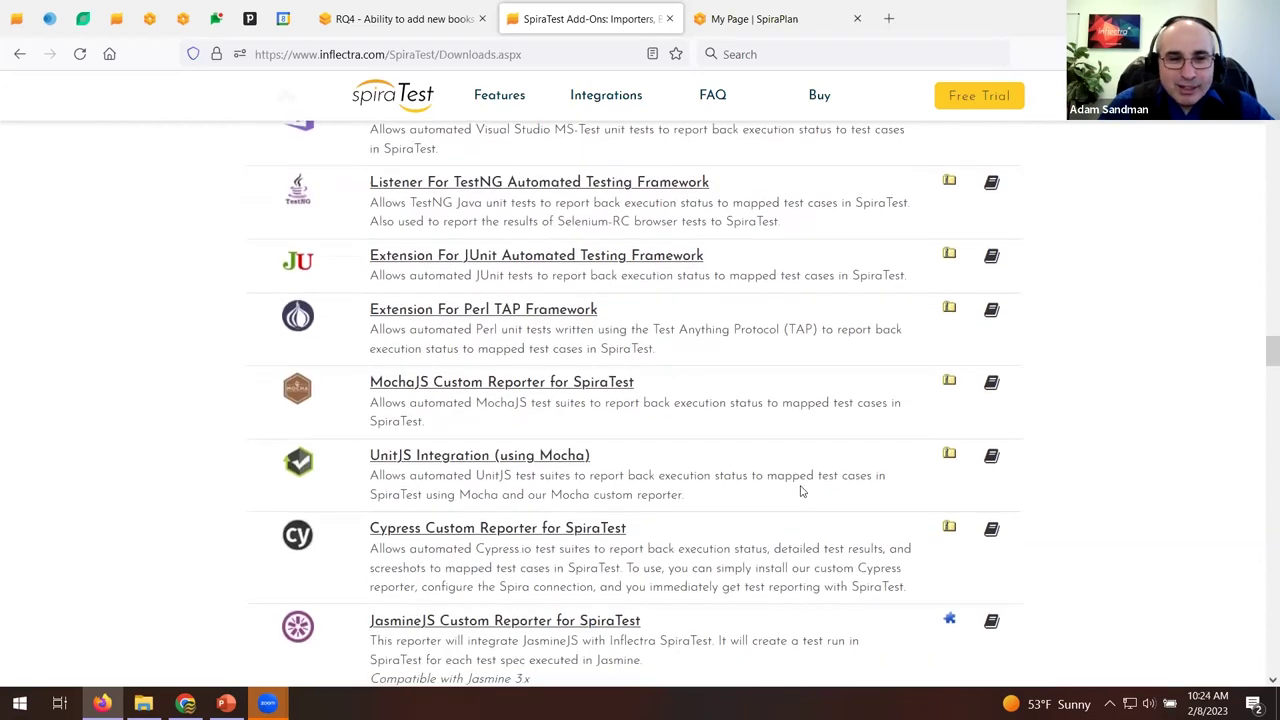
{"action": "scroll", "coordinate": [800, 491], "scroll_direction": "down", "scroll_amount": 3}
{"action": "scroll", "coordinate": [810, 475], "scroll_direction": "down", "scroll_amount": 2}
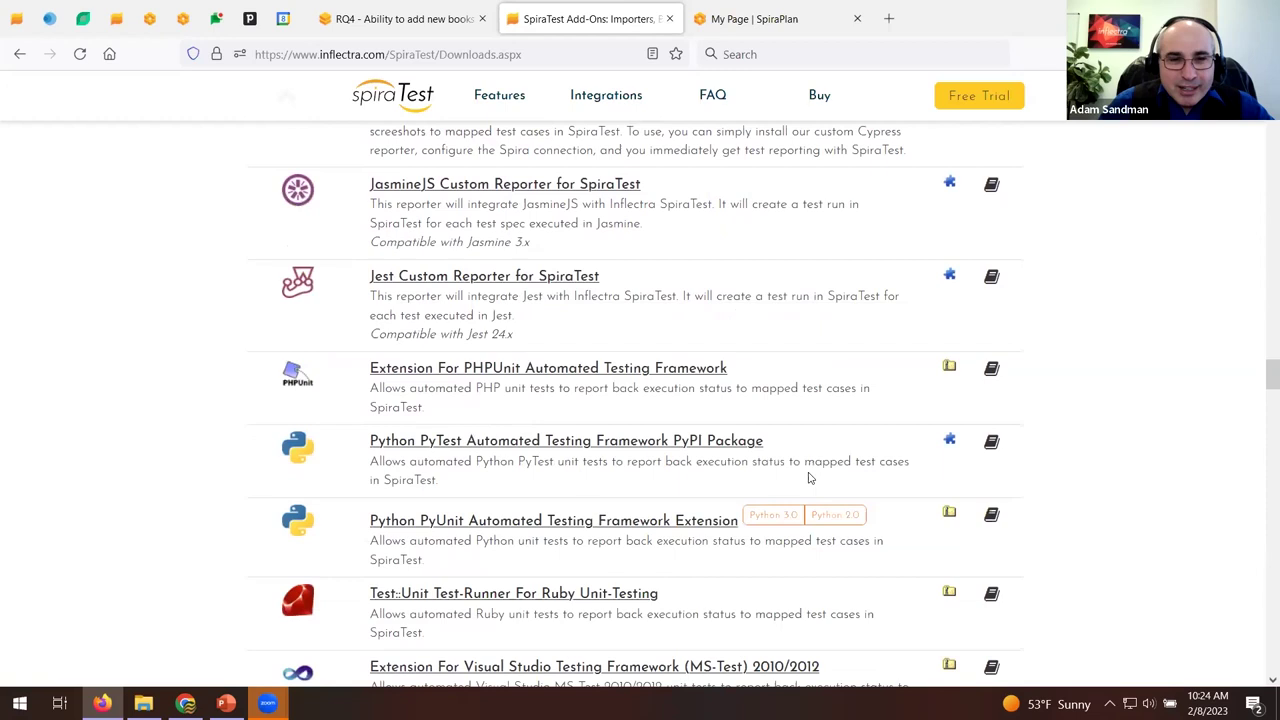
{"action": "scroll", "coordinate": [810, 478], "scroll_direction": "down", "scroll_amount": 3}
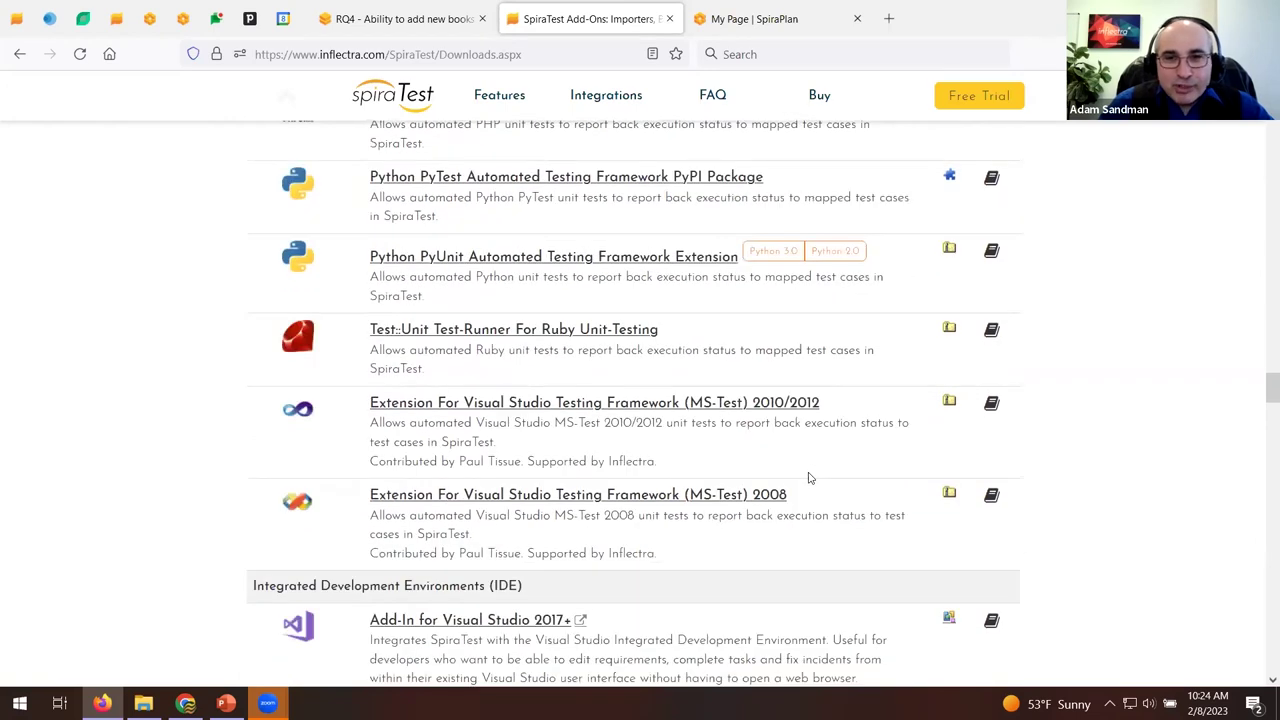
{"action": "scroll", "coordinate": [810, 477], "scroll_direction": "up", "scroll_amount": 4}
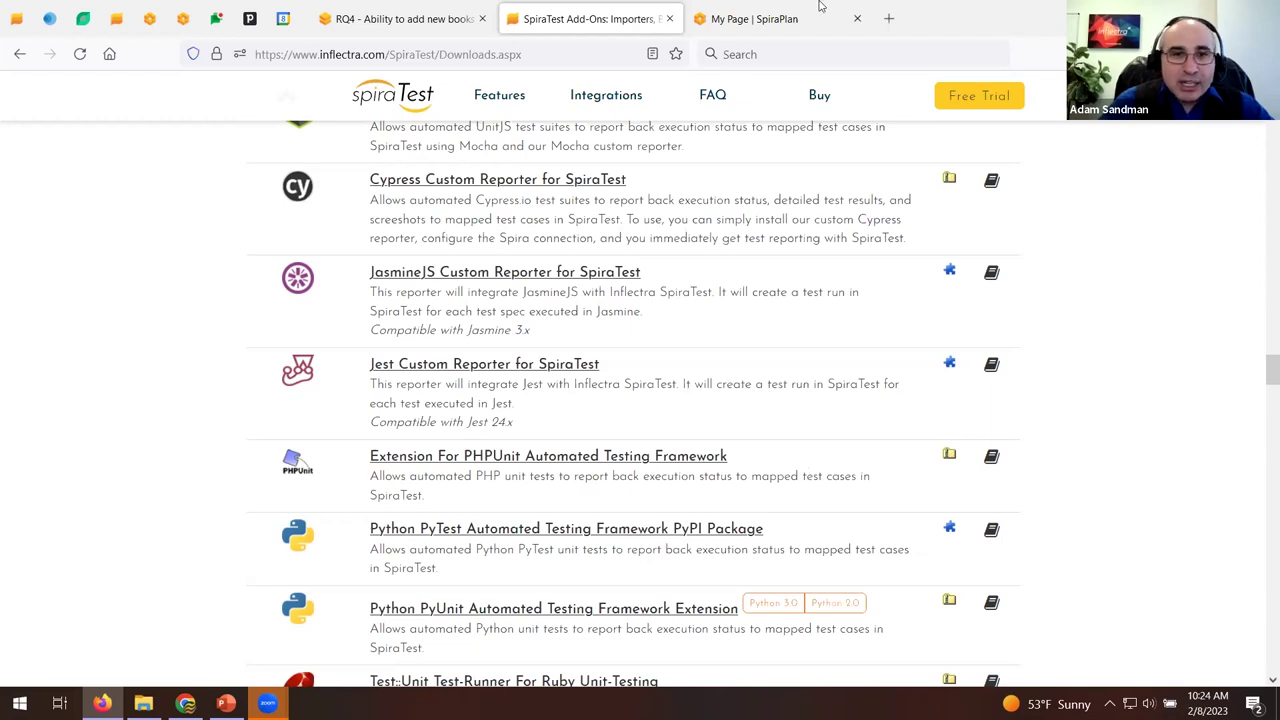
{"action": "left_click", "coordinate": [418, 10]}
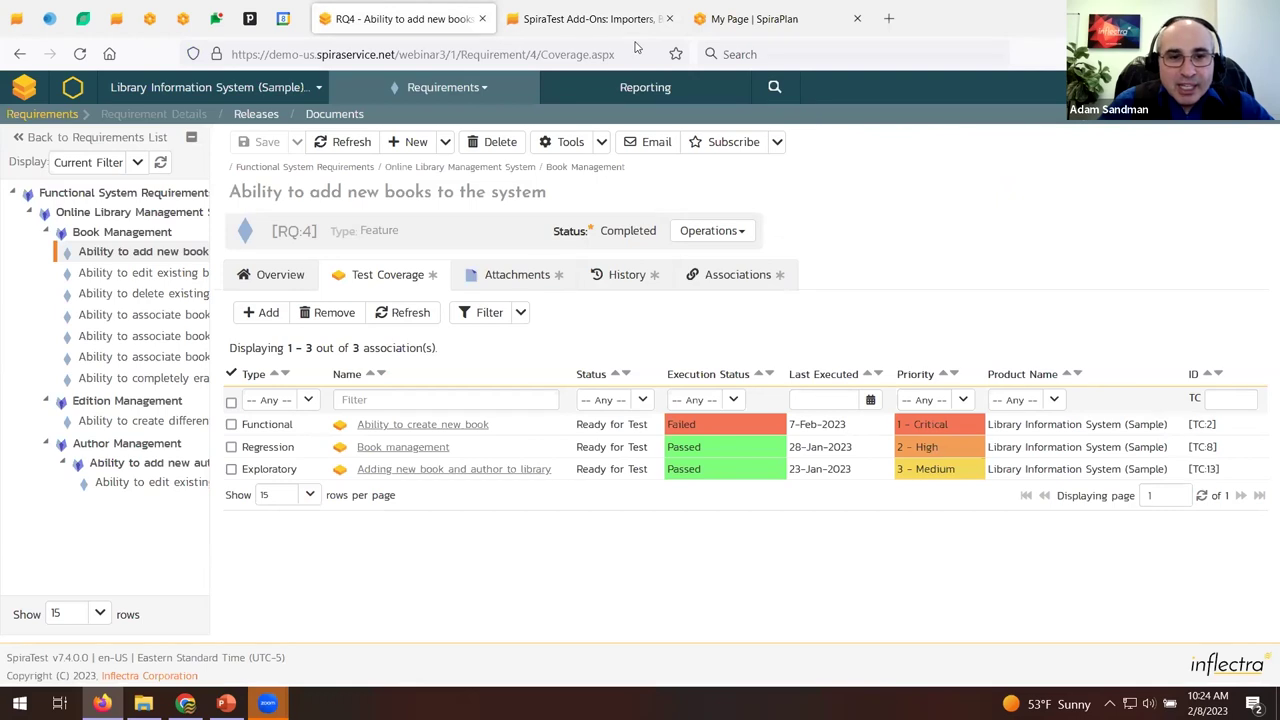
Review RQ:4's Attachments and History, then its Associations listing IN7, IN5, RQ:30 and RQ:6.
{"action": "left_click", "coordinate": [517, 280]}
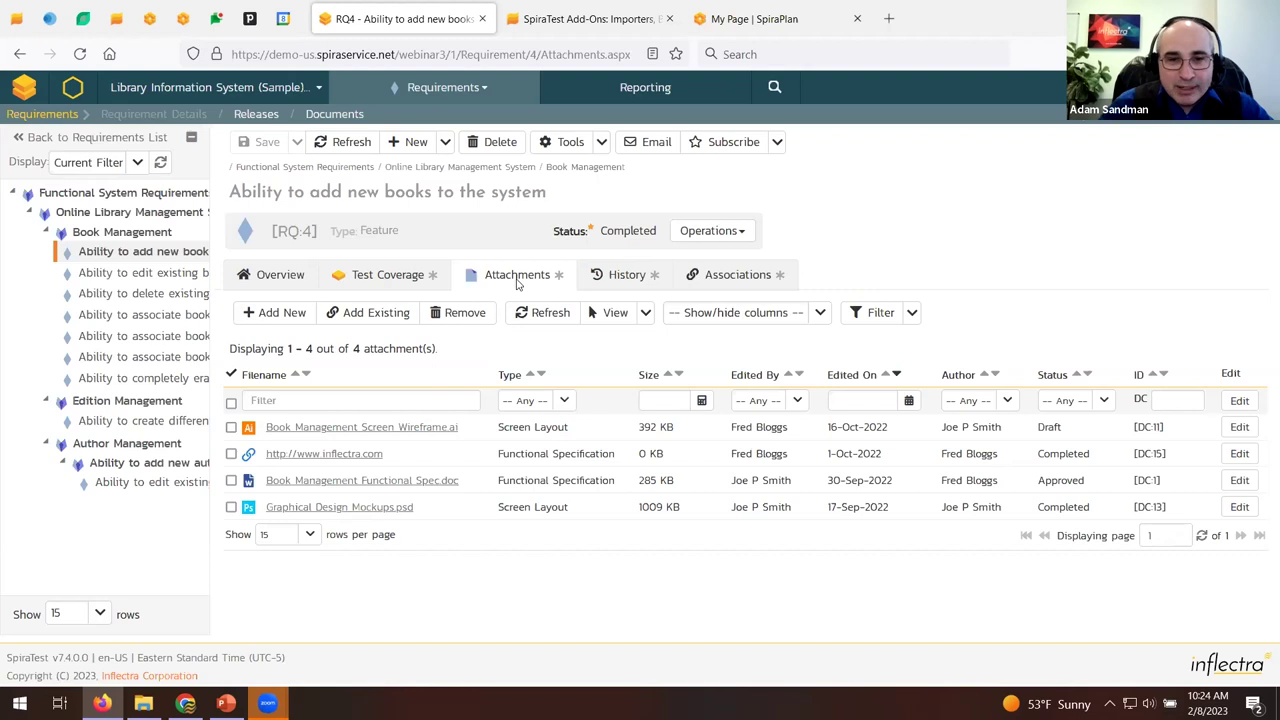
{"action": "left_click", "coordinate": [617, 278]}
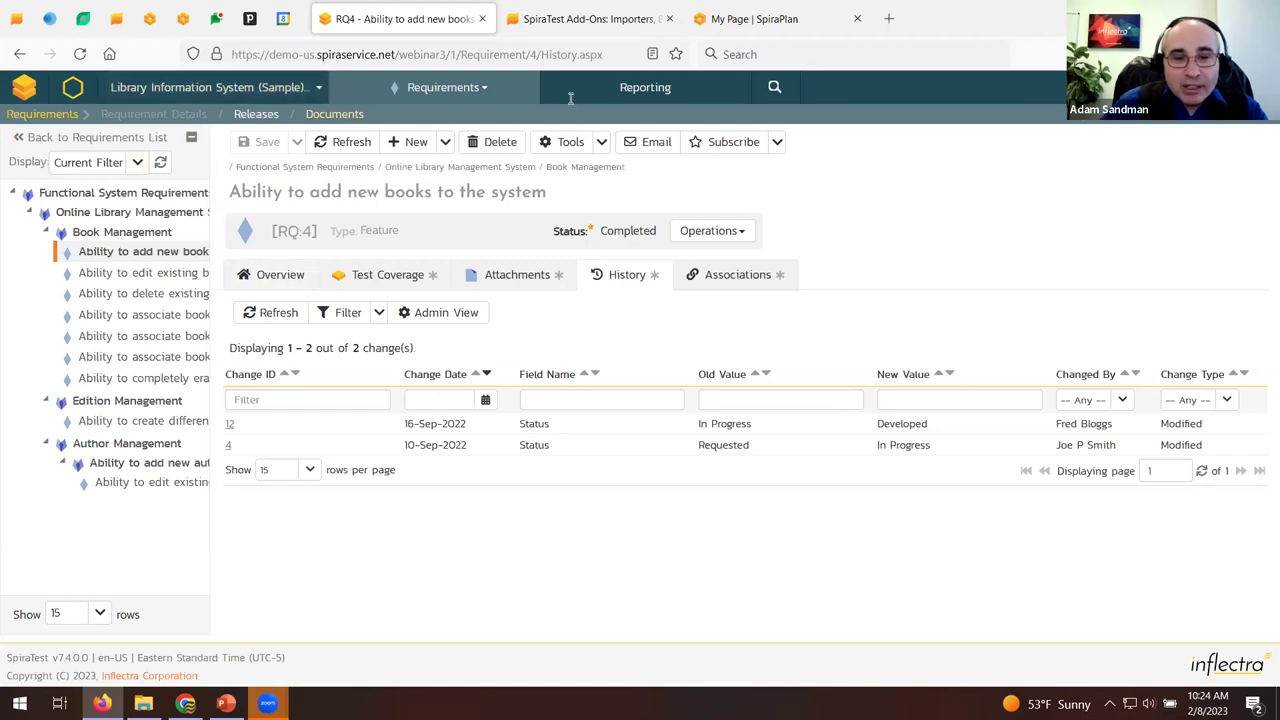
{"action": "left_click", "coordinate": [755, 276]}
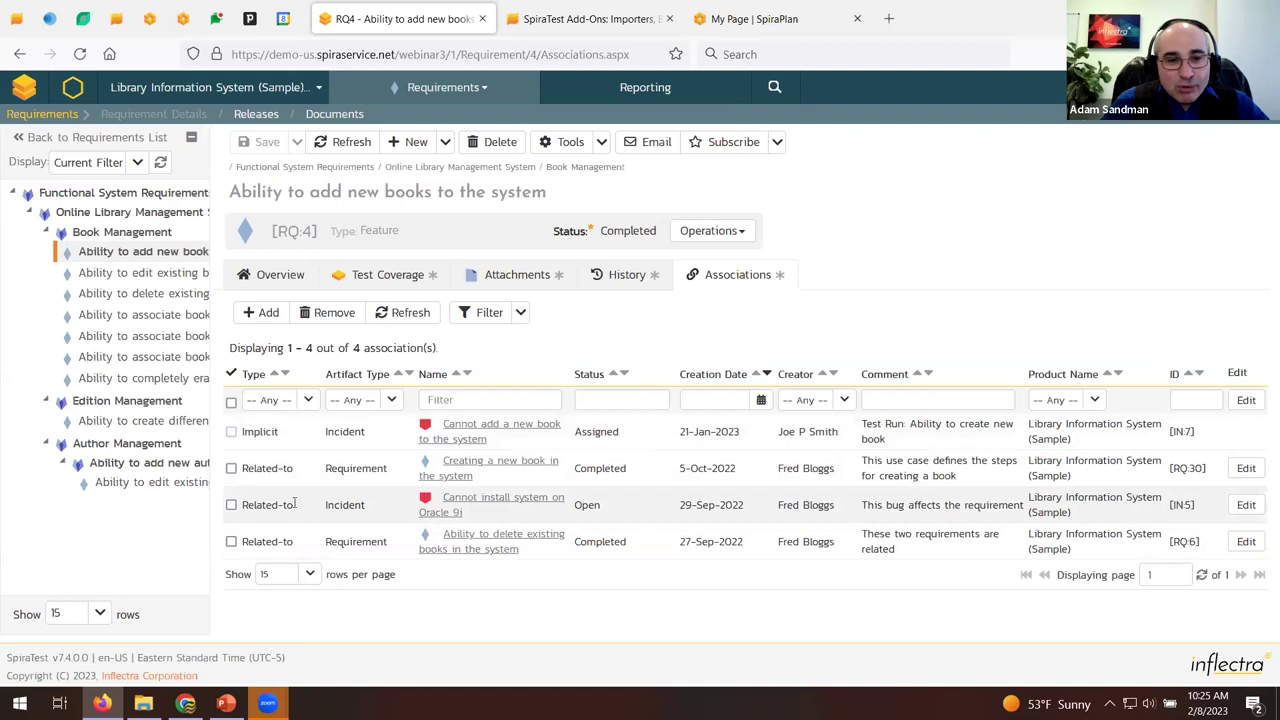
Start a new RQ:4 association, try Requirement and Incident types, then cancel without adding.
{"action": "left_click", "coordinate": [260, 313]}
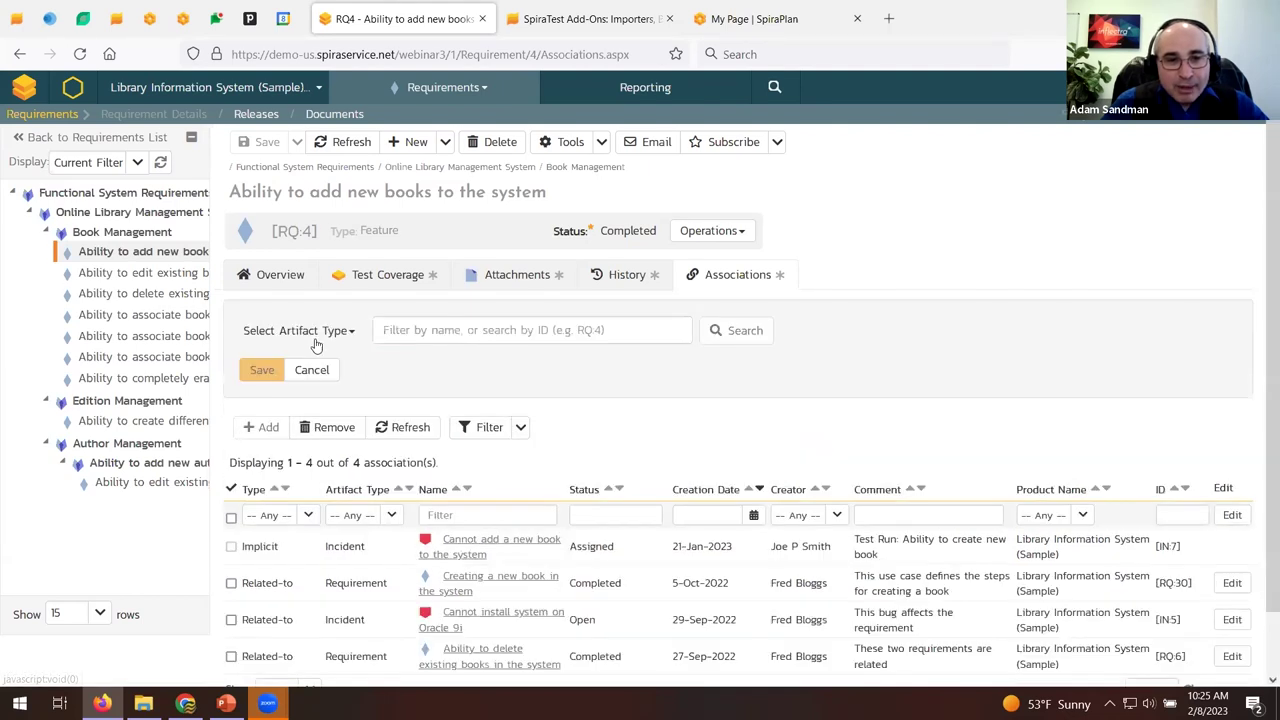
{"action": "left_click", "coordinate": [315, 340]}
{"action": "left_click", "coordinate": [310, 387]}
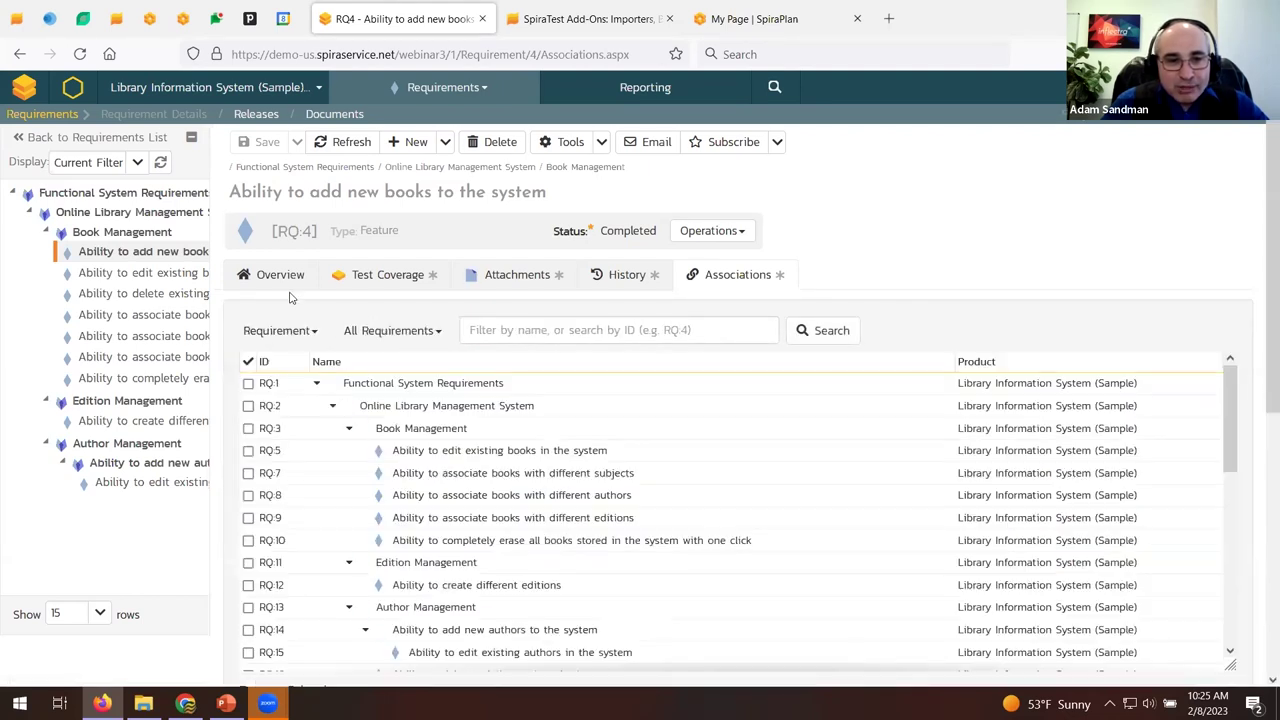
{"action": "left_click", "coordinate": [281, 331]}
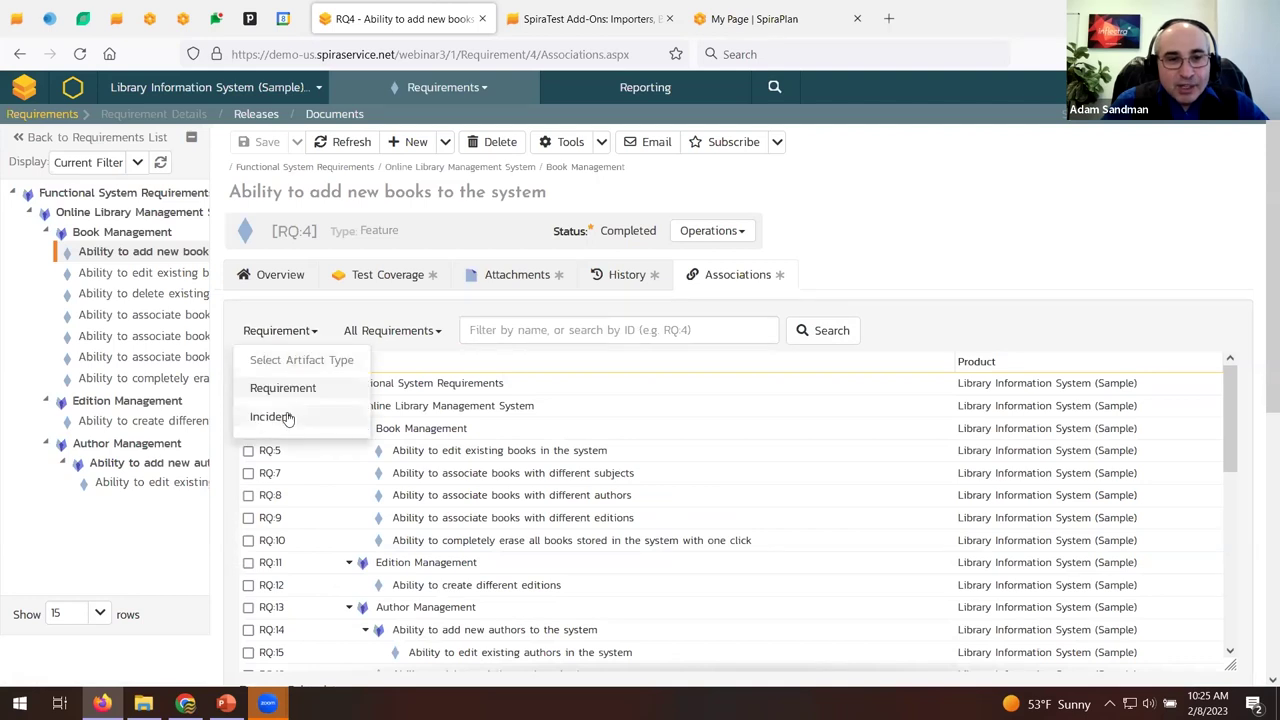
{"action": "left_click", "coordinate": [256, 414]}
{"action": "scroll", "coordinate": [289, 600], "scroll_direction": "down", "scroll_amount": 2}
{"action": "scroll", "coordinate": [289, 600], "scroll_direction": "down", "scroll_amount": 6}
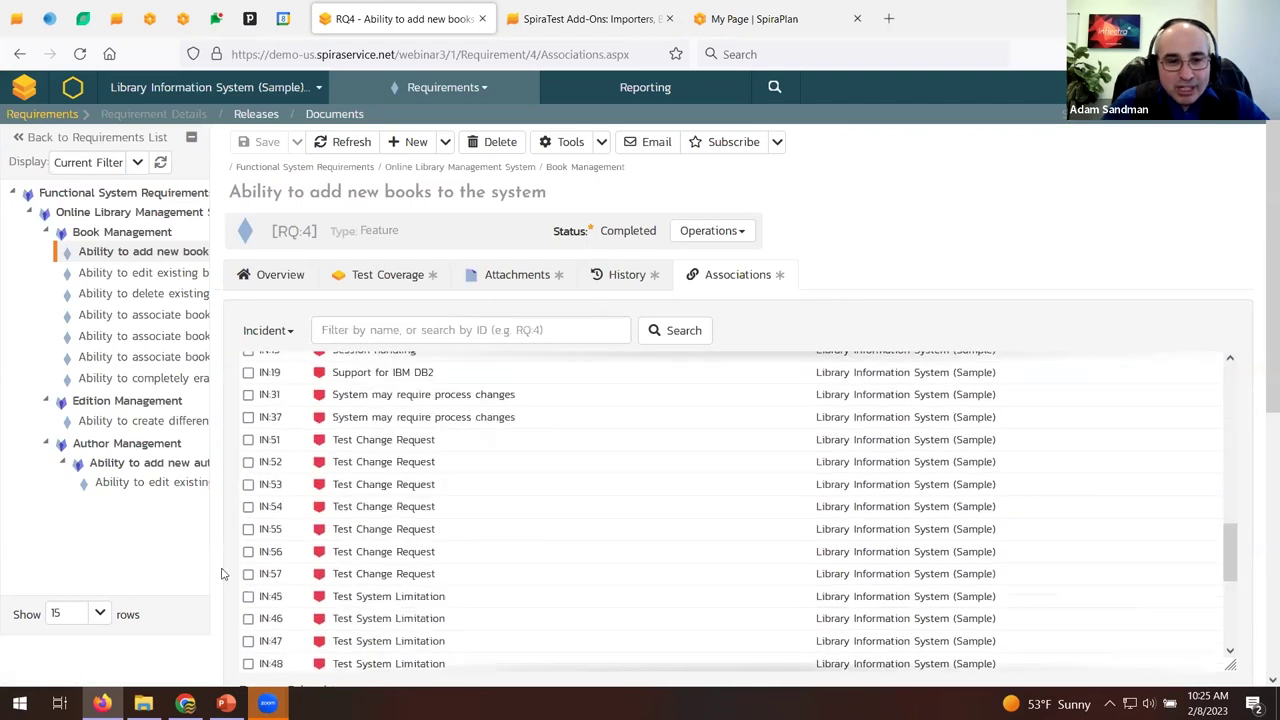
{"action": "left_click", "coordinate": [325, 427]}
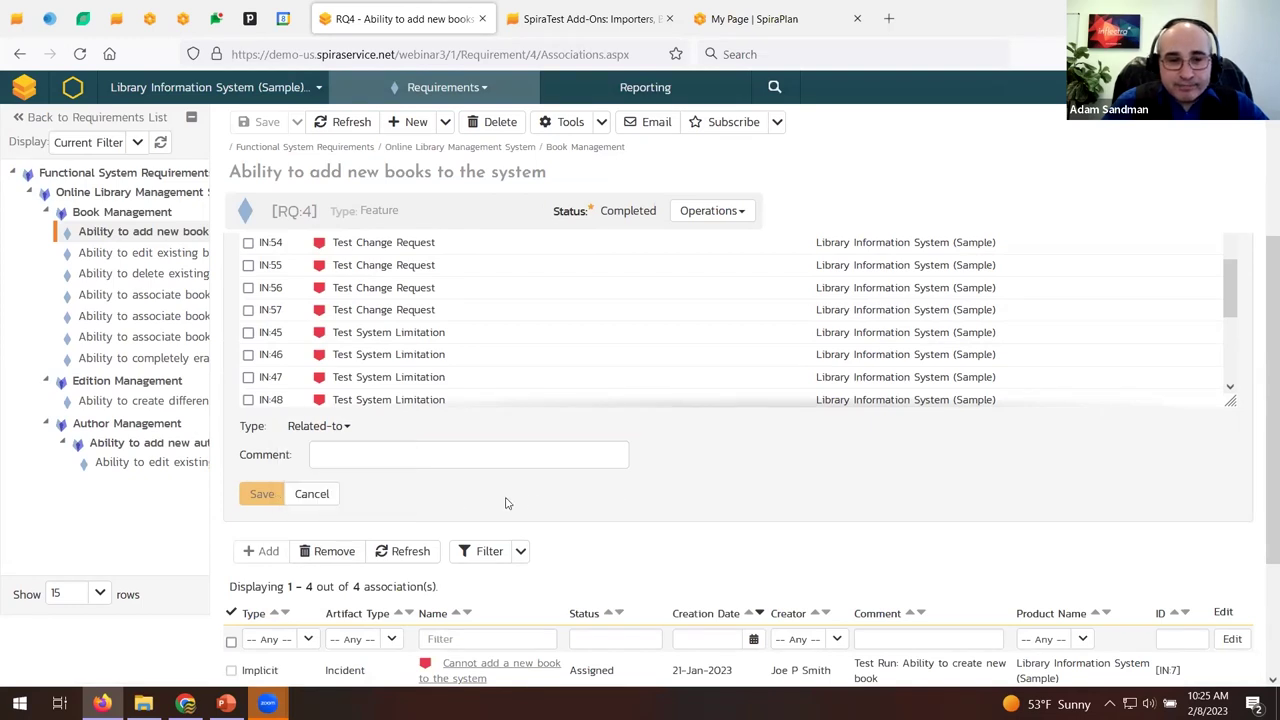
{"action": "left_click", "coordinate": [322, 497]}
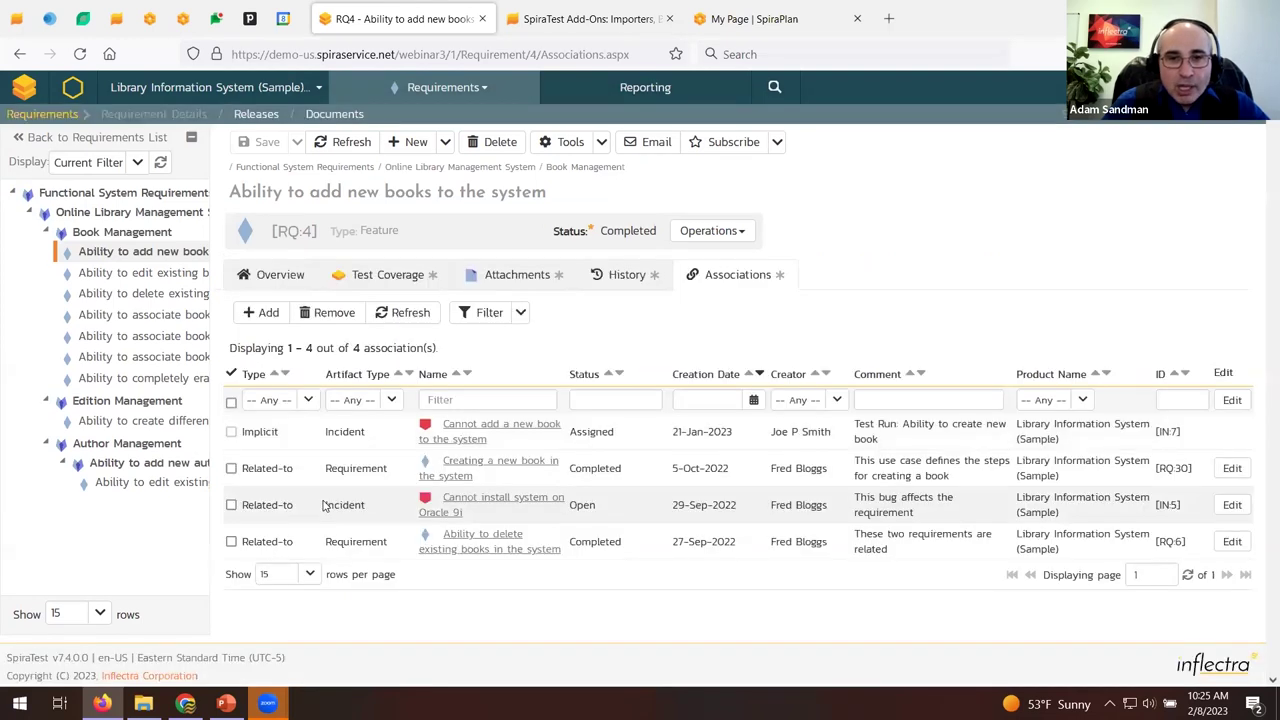
Navigate from the Requirements list through Releases to the Test Cases list.
{"action": "left_click", "coordinate": [37, 118]}
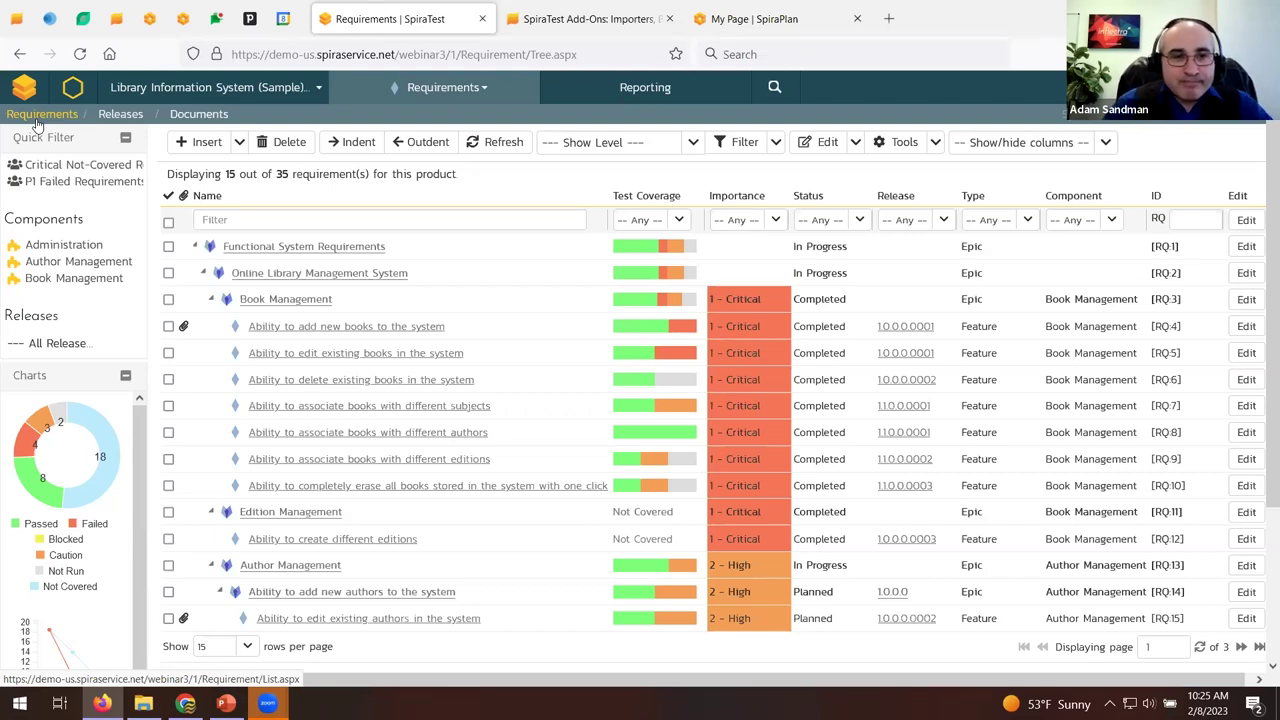
{"action": "left_click", "coordinate": [122, 114]}
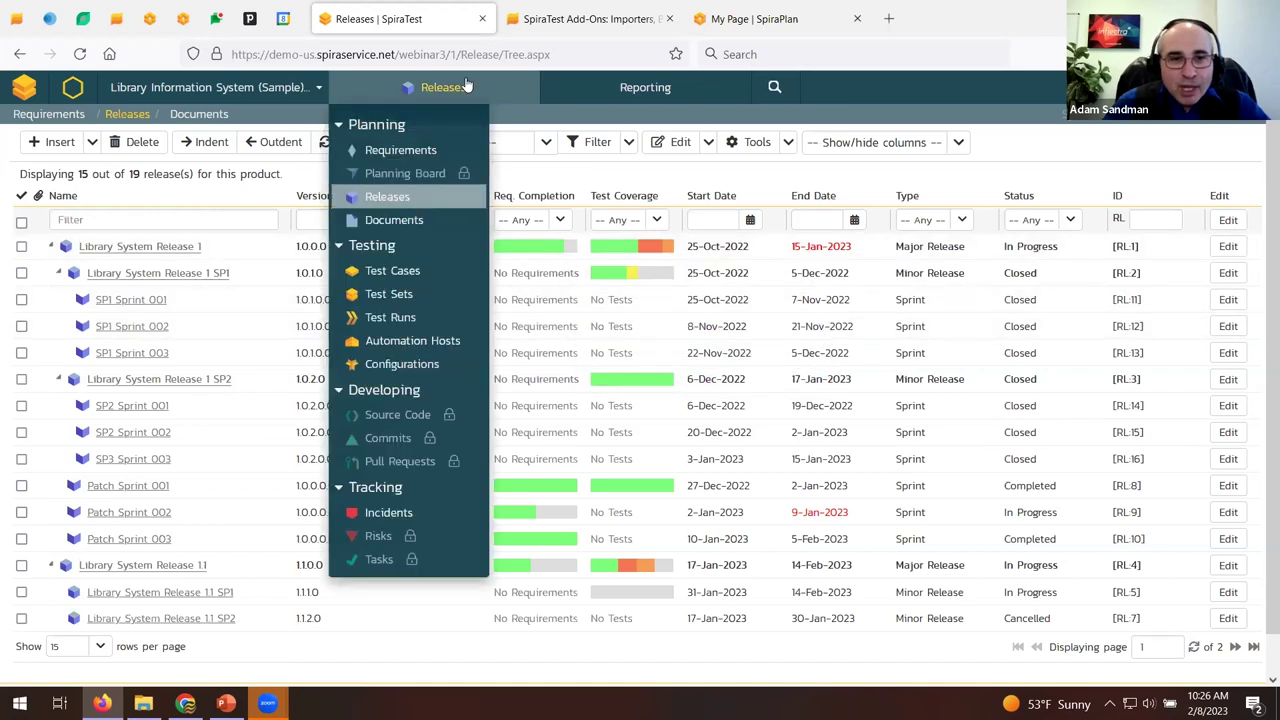
{"action": "left_click", "coordinate": [412, 278]}
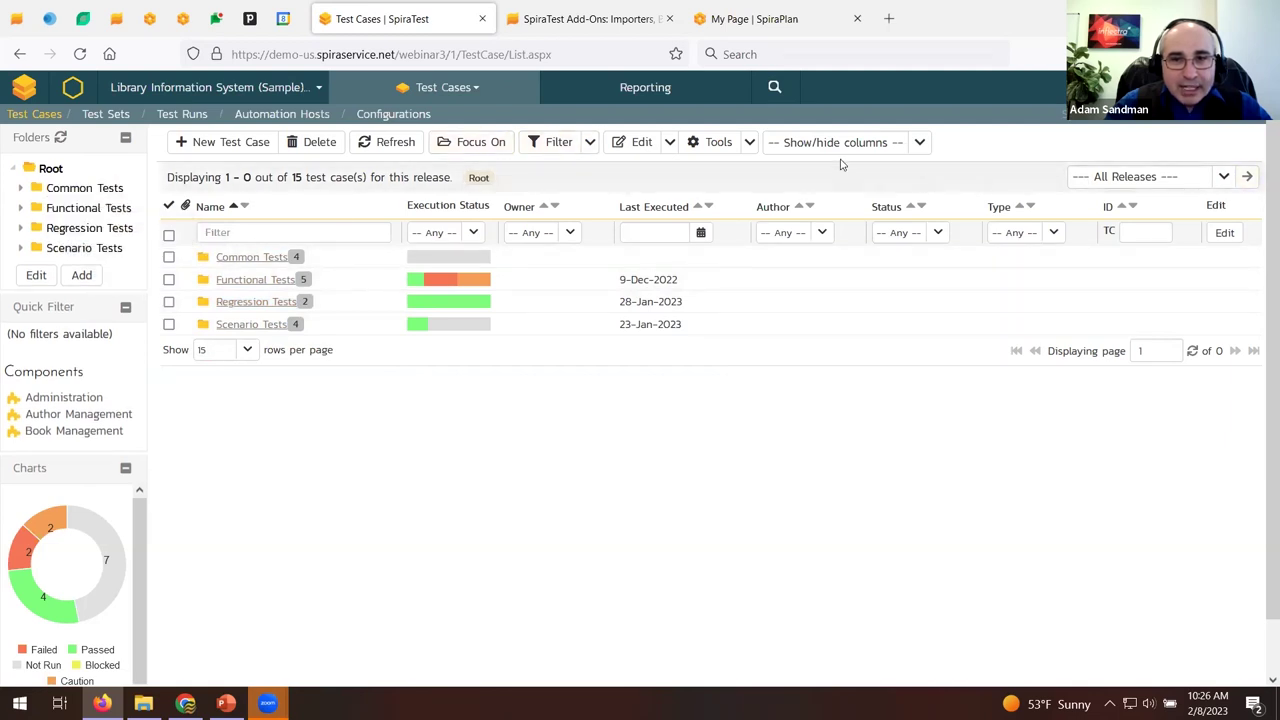
Clear the filter and move 'Ability to reassign book to different author' from Functional Tests to Scenario Tests.
{"action": "left_click", "coordinate": [589, 142]}
{"action": "left_click", "coordinate": [578, 199]}
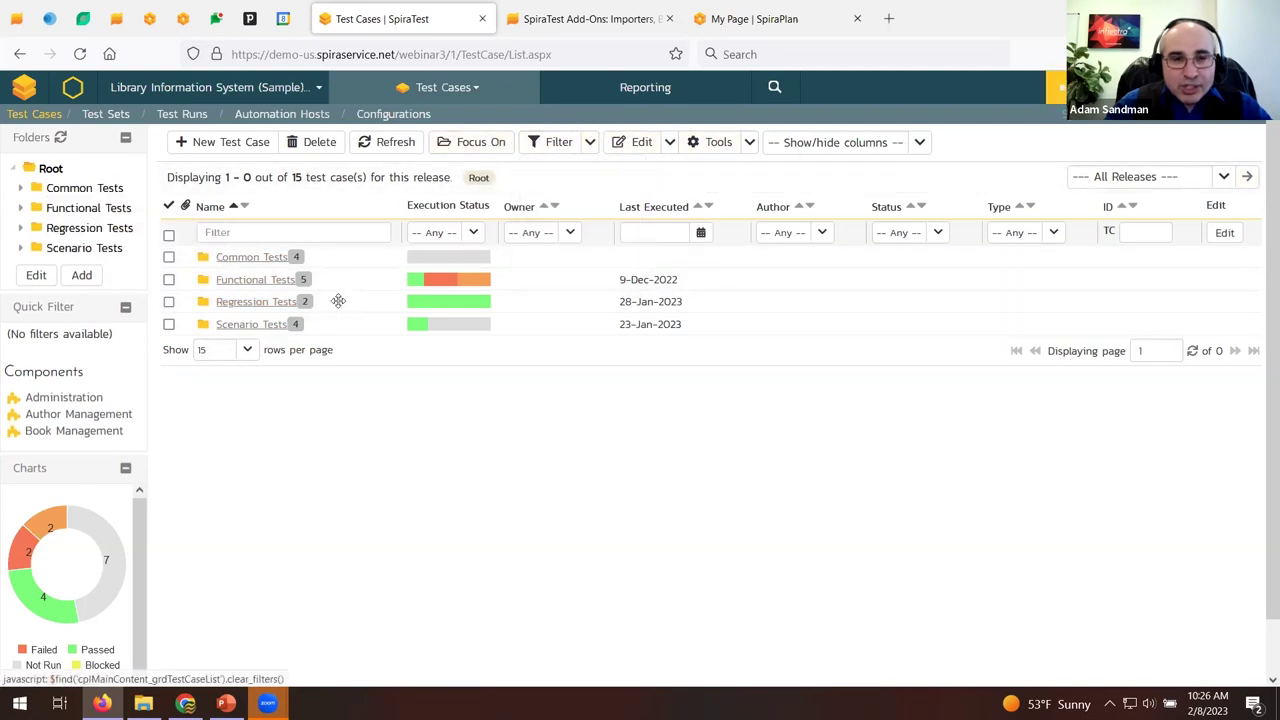
{"action": "left_click", "coordinate": [271, 285]}
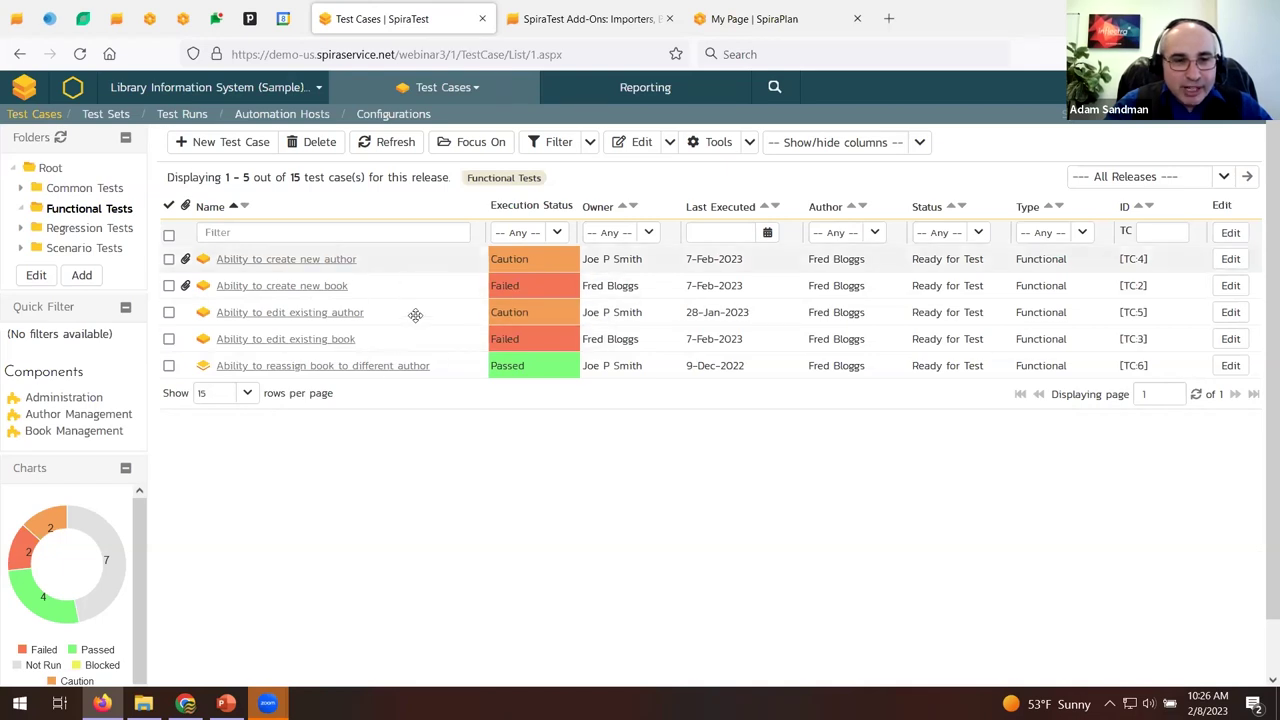
{"action": "left_click_drag", "start_coordinate": [222, 366], "coordinate": [118, 248]}
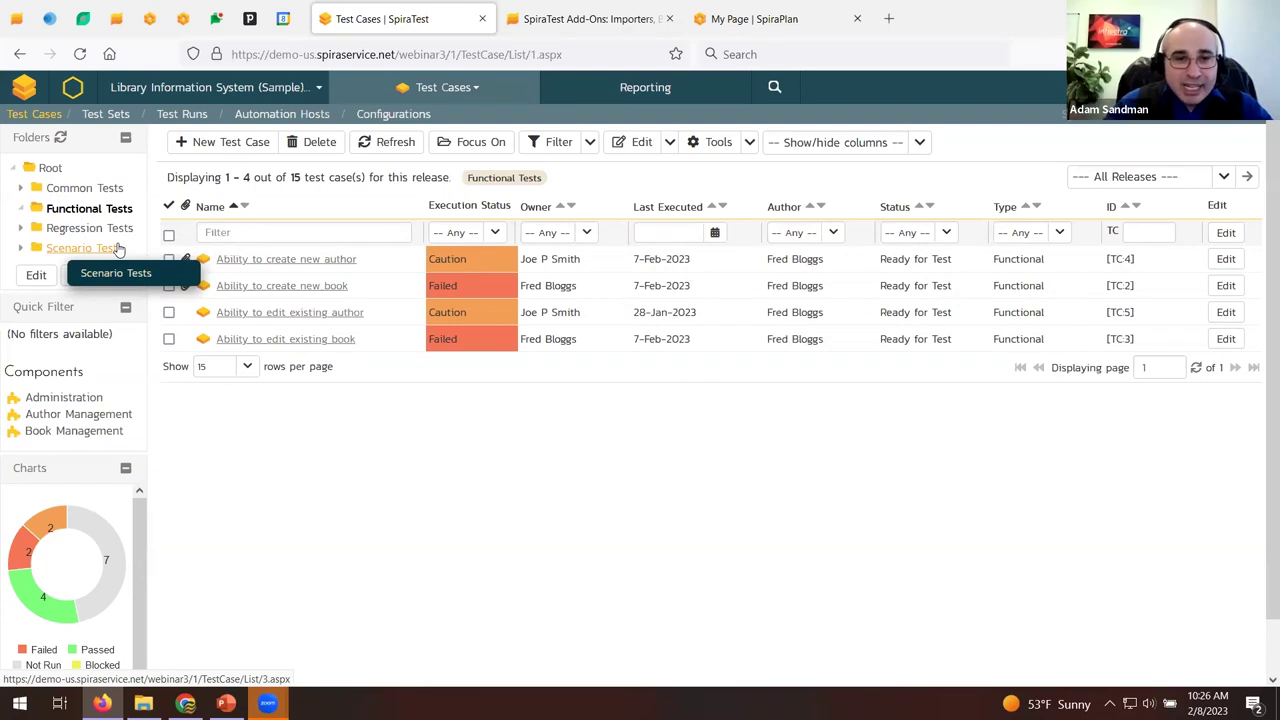
Create Functional test case 'Reporting on the book system' (TC:290) in Functional Tests and open it.
{"action": "left_click", "coordinate": [250, 145]}
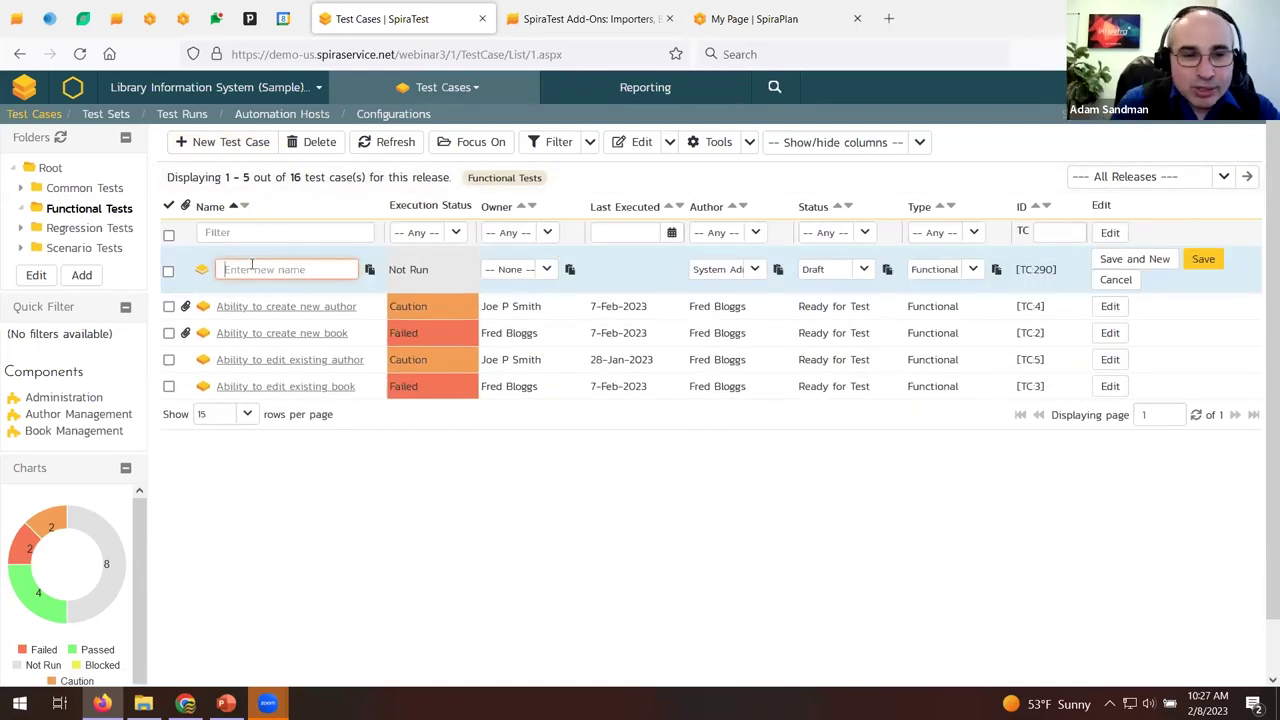
{"action": "type", "text": "Reporting on the"}
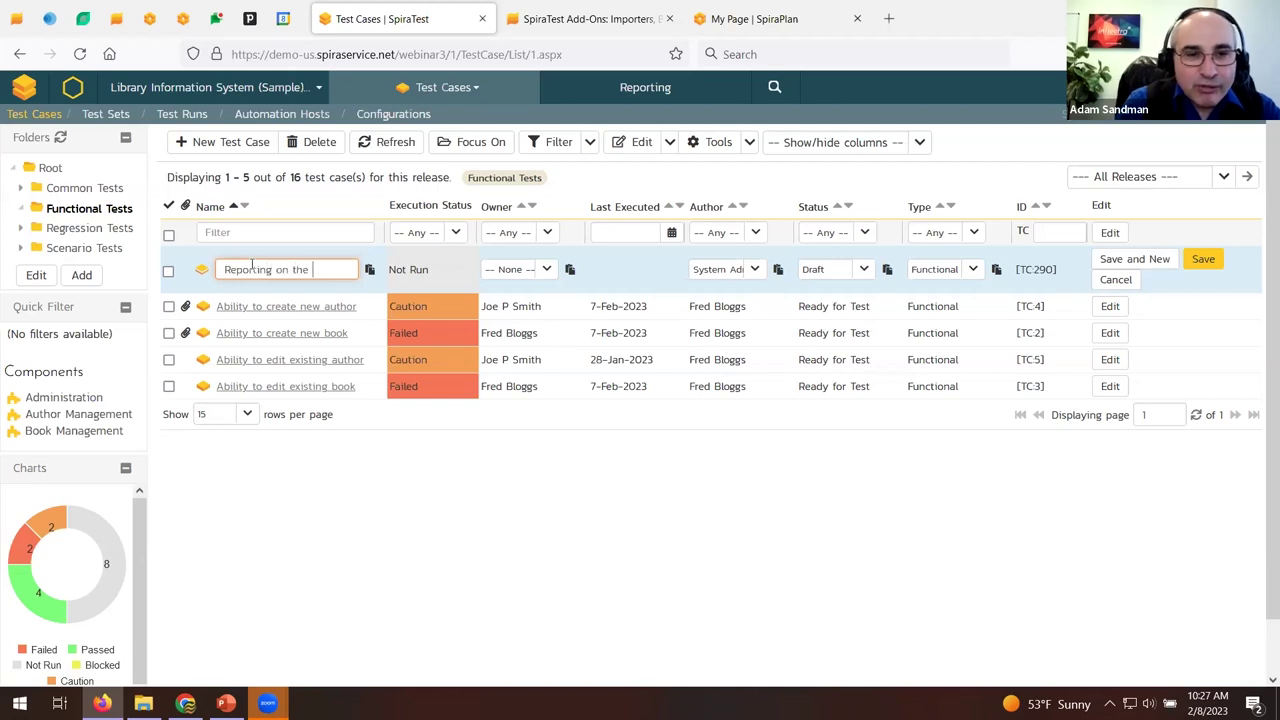
{"action": "type", "text": " book system"}
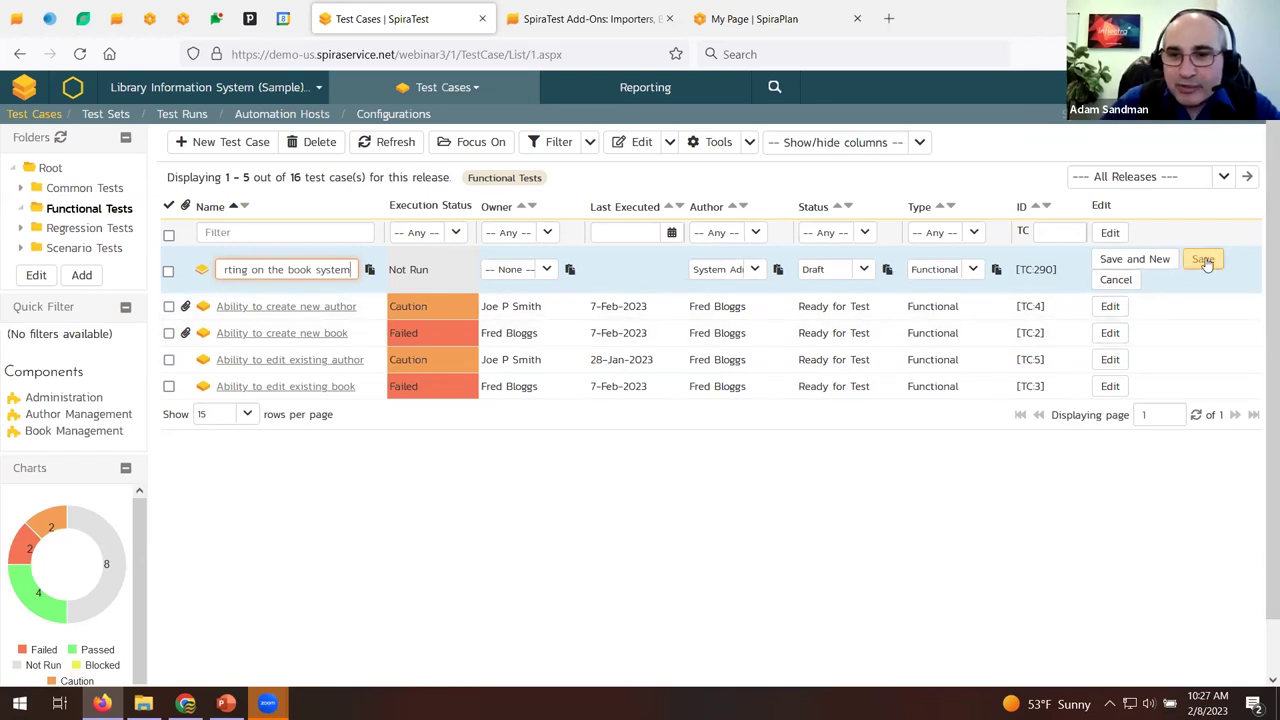
{"action": "left_click", "coordinate": [970, 270]}
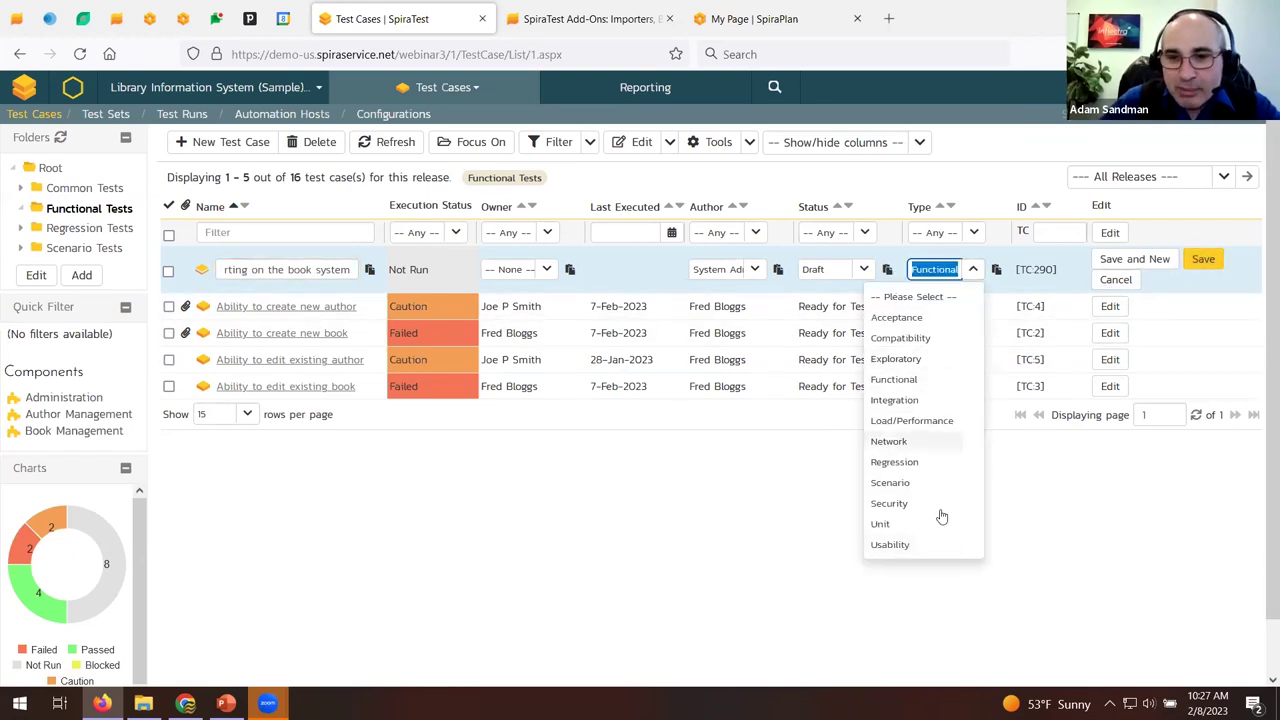
{"action": "left_click", "coordinate": [514, 293]}
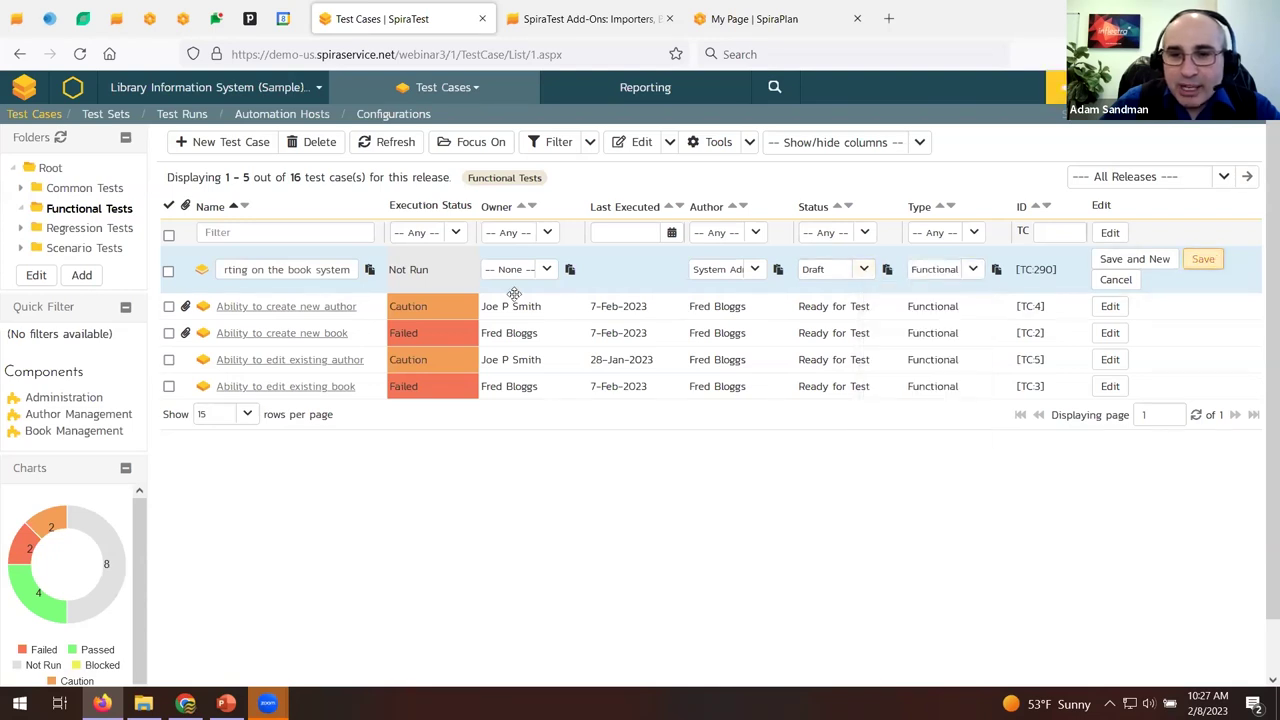
{"action": "key", "text": "Return"}
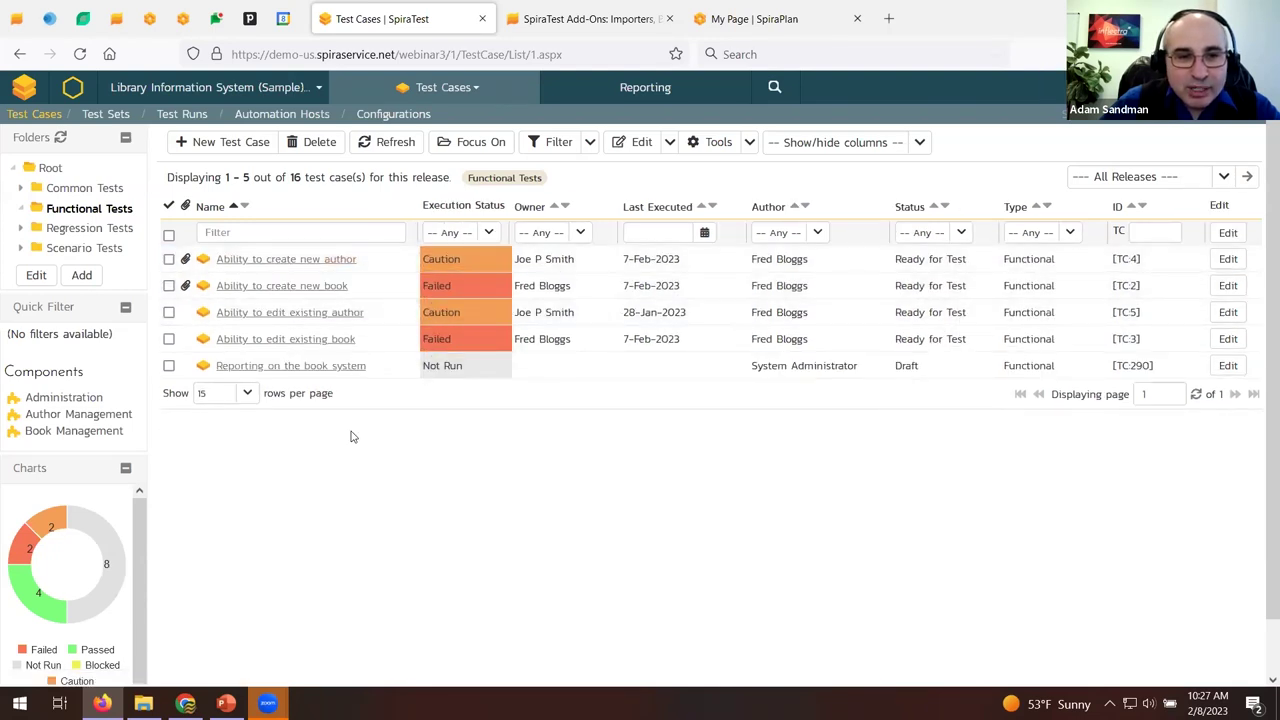
{"action": "left_click", "coordinate": [340, 367]}
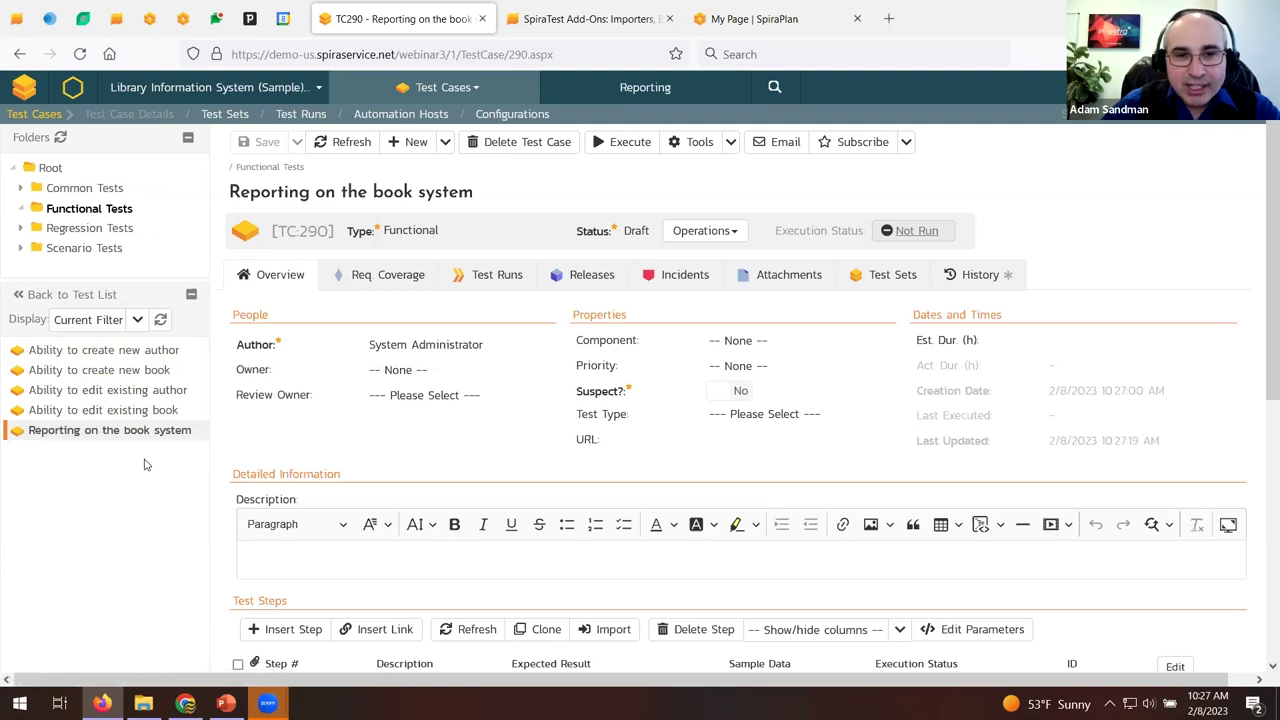
Write TC:290's description: the system lets you log in and report all loaned-out books.
{"action": "left_click", "coordinate": [400, 370]}
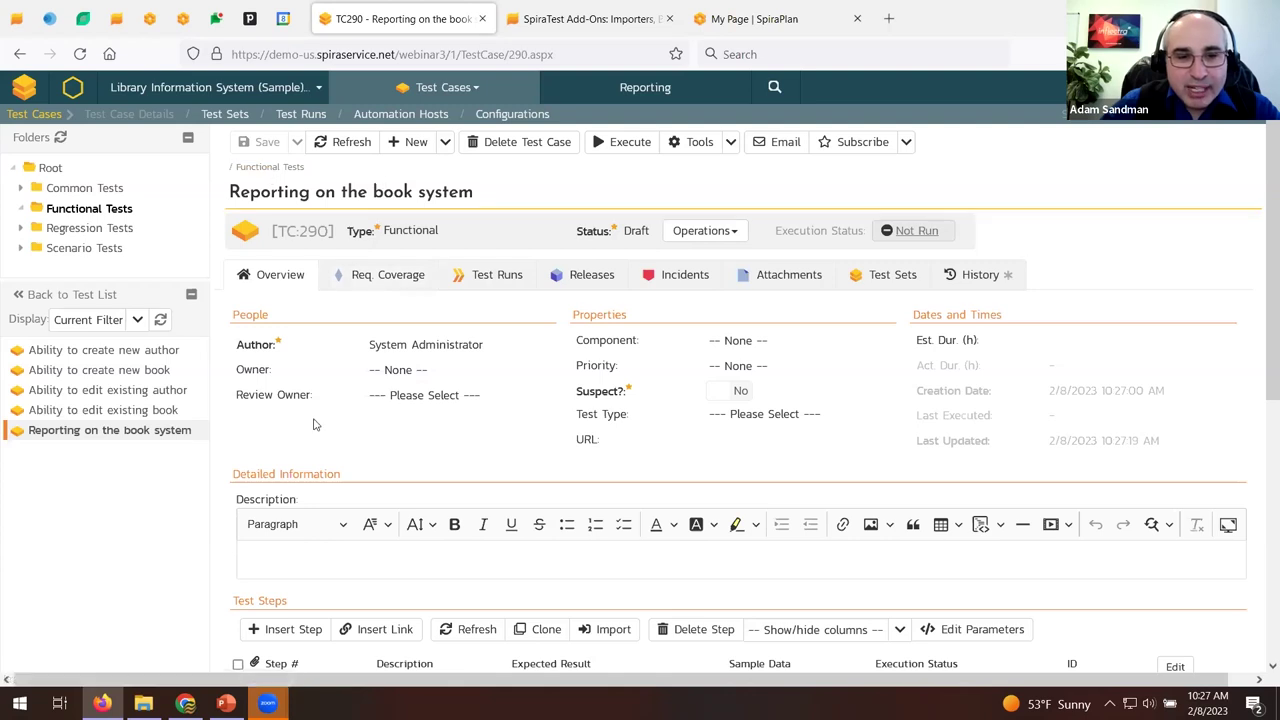
{"action": "scroll", "coordinate": [305, 445], "scroll_direction": "down", "scroll_amount": 1}
{"action": "left_click", "coordinate": [327, 477]}
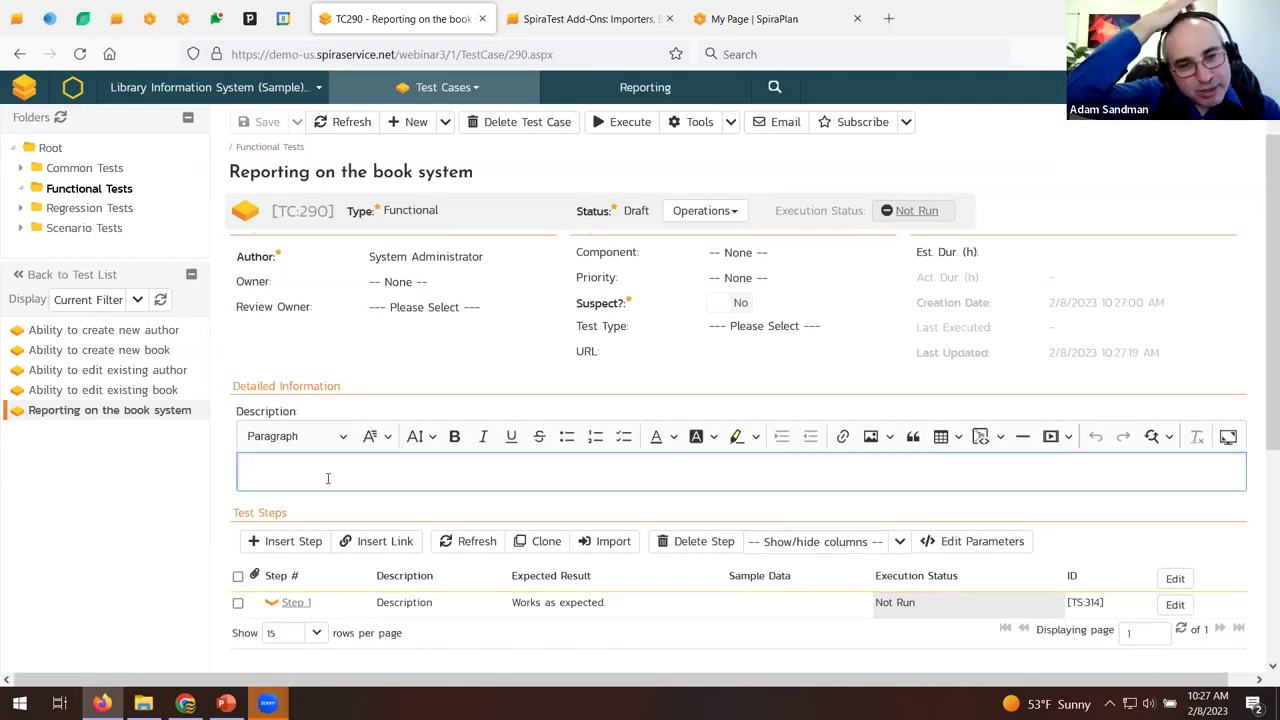
{"action": "type", "text": "This etst"}
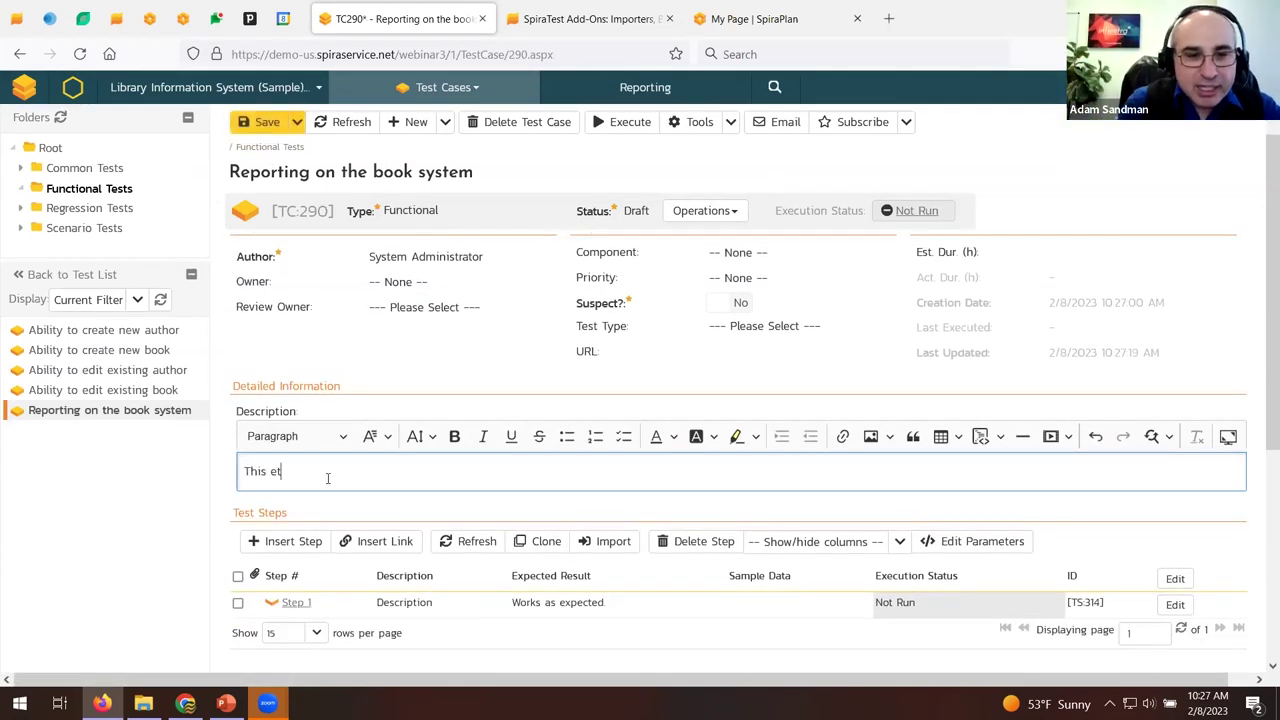
{"action": "key", "text": "BackSpace"}
{"action": "key", "text": "BackSpace"}
{"action": "key", "text": "BackSpace"}
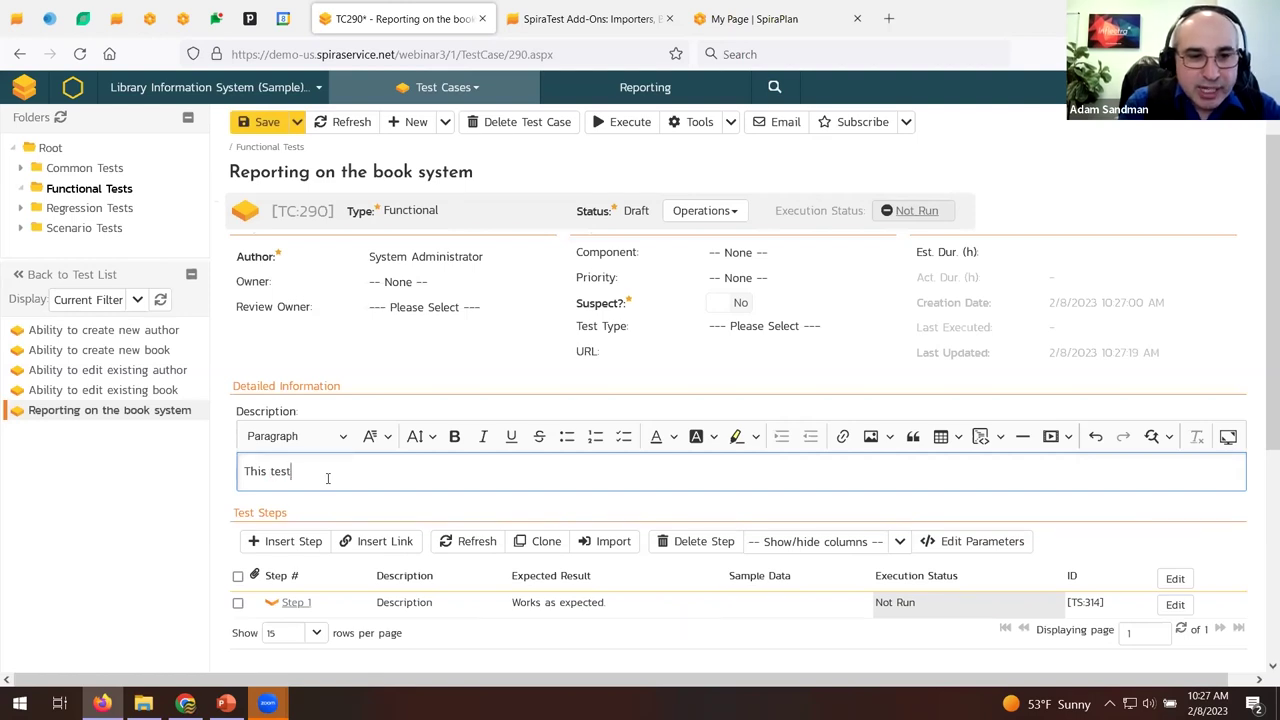
{"action": "type", "text": "s that the system will let you login and create a report of all books loane"}
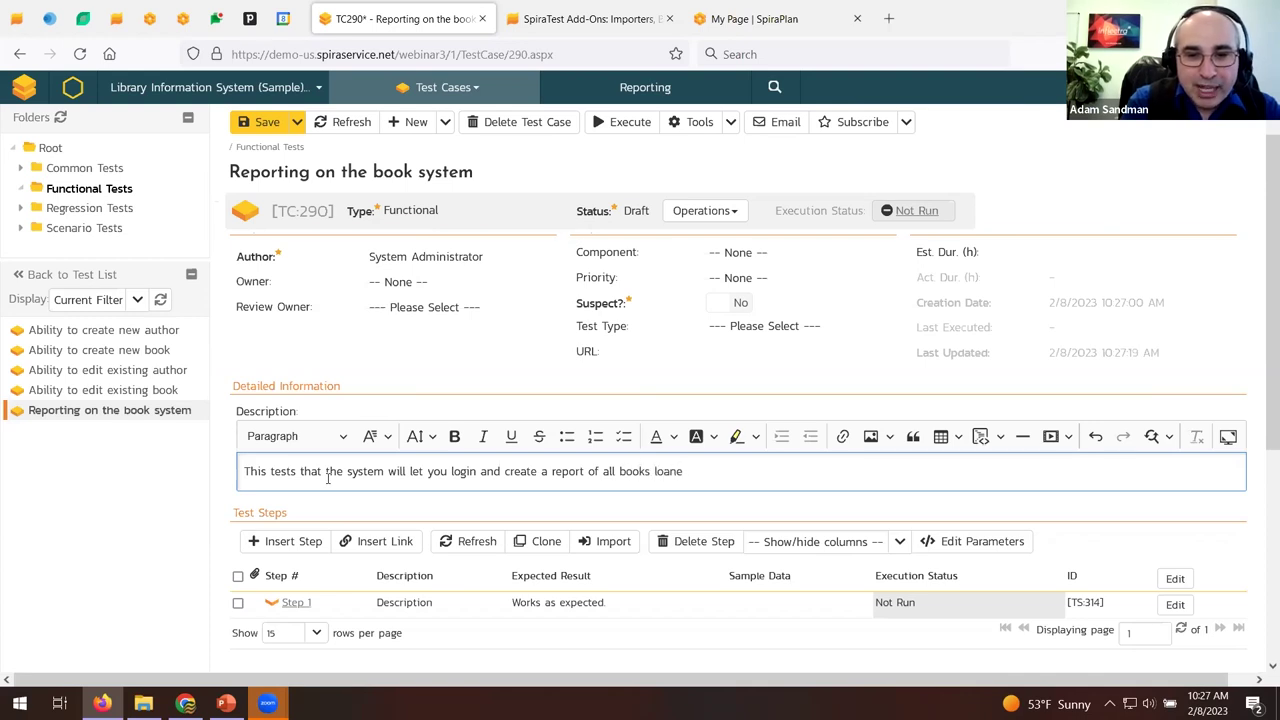
{"action": "type", "text": "d out in "}
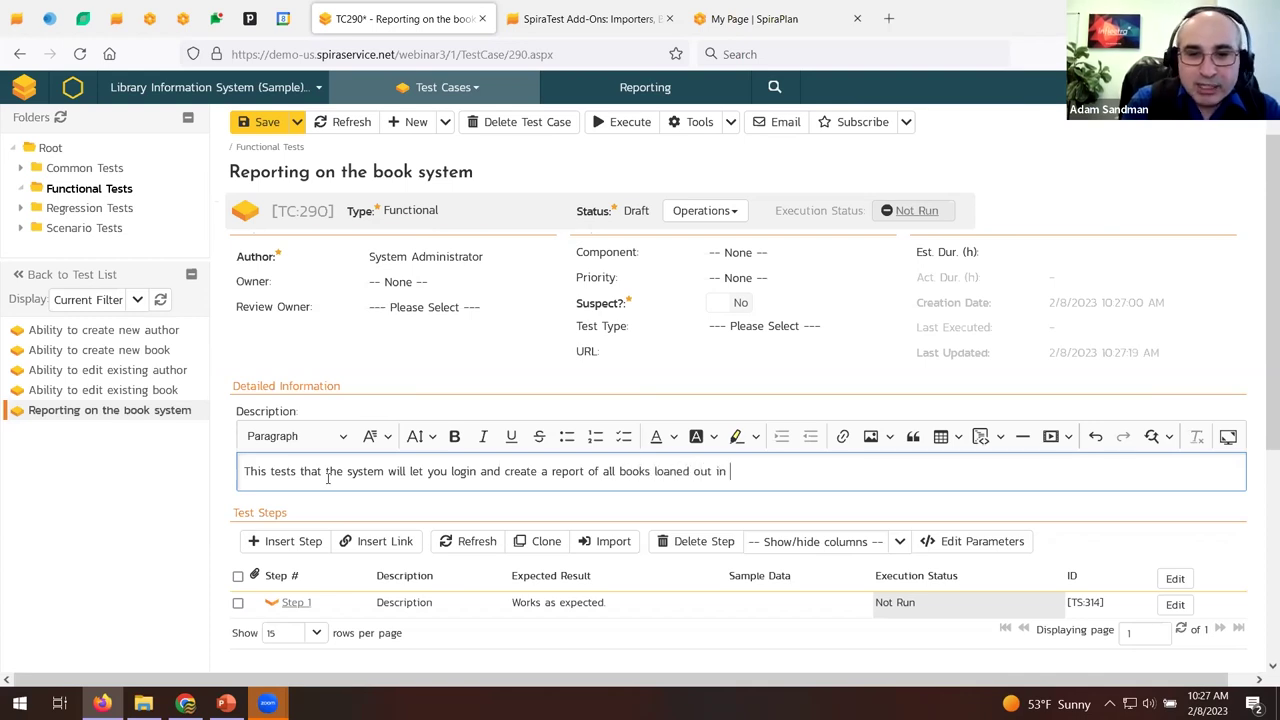
{"action": "type", "text": "the library."}
Add a Preconditions line followed by two TBD bullet points.
{"action": "key", "text": "Return"}
{"action": "type", "text": "Preconditions"}
{"action": "key", "text": "Return"}
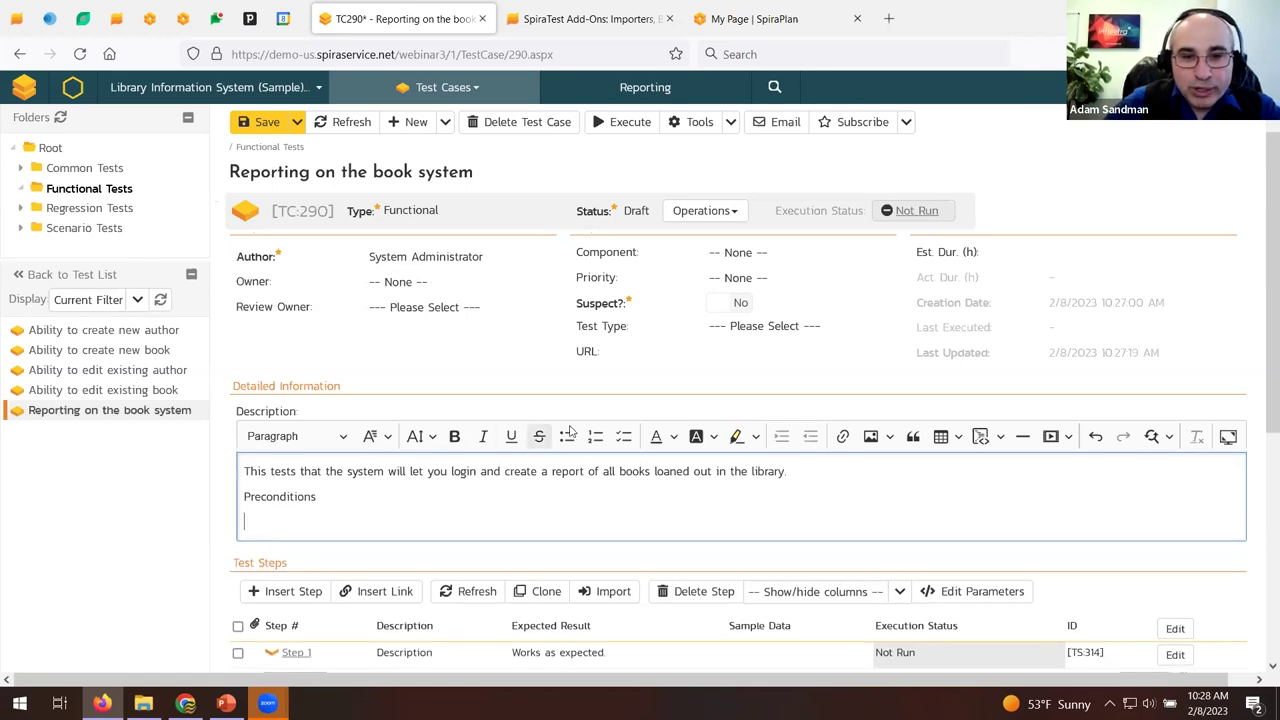
{"action": "left_click", "coordinate": [568, 440]}
{"action": "type", "text": "TBD"}
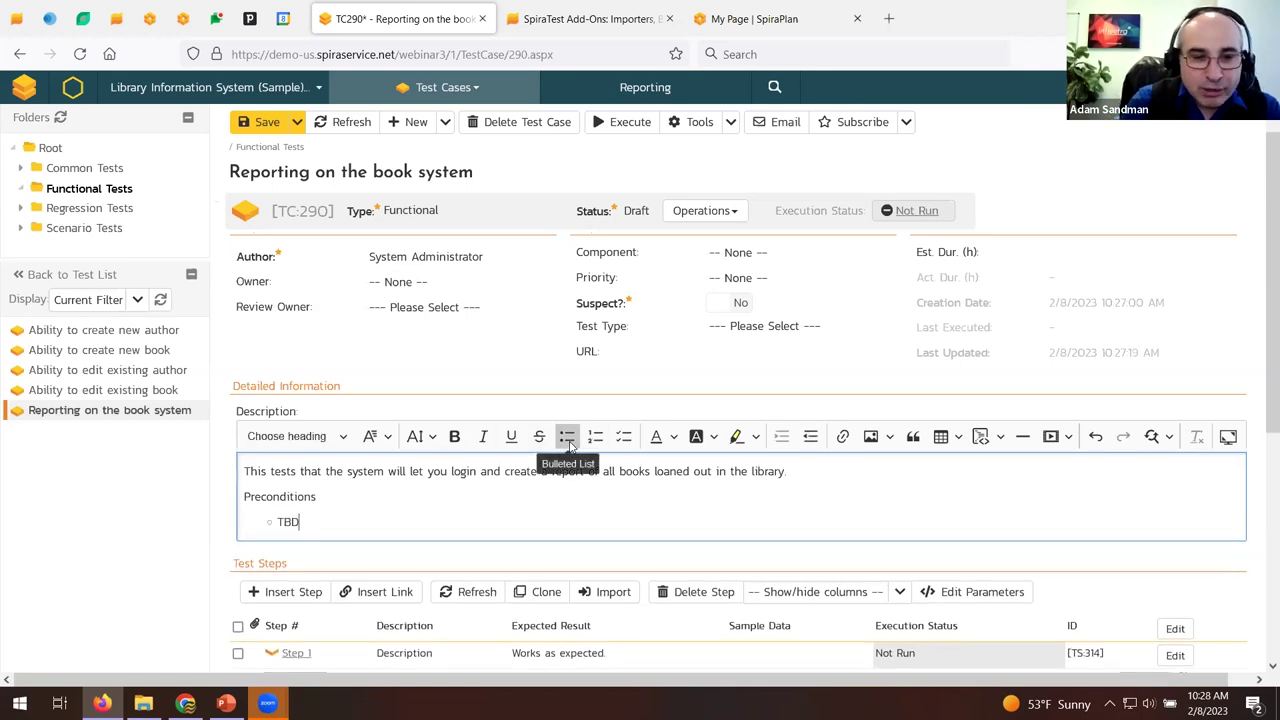
{"action": "key", "text": "Return"}
{"action": "type", "text": "TB"}
Make the Preconditions heading bold and underlined, then save the test case.
{"action": "left_click_drag", "start_coordinate": [318, 496], "coordinate": [240, 496]}
{"action": "left_click", "coordinate": [454, 440]}
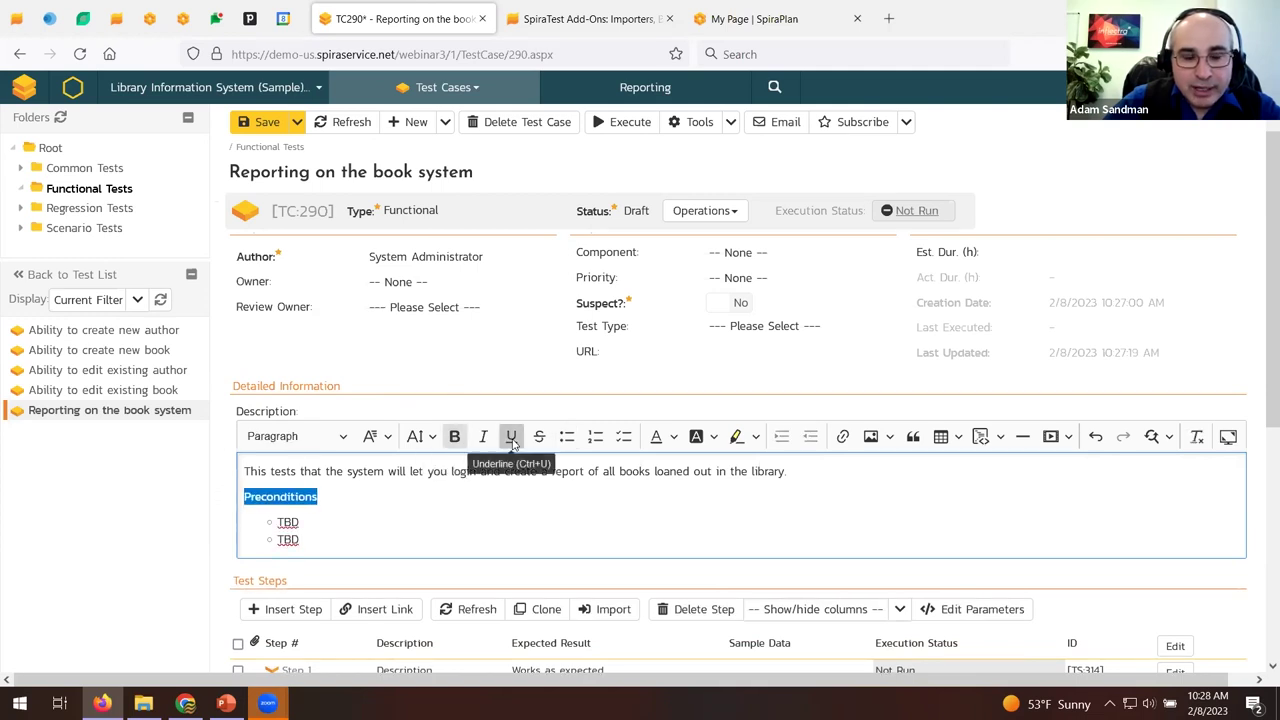
{"action": "left_click", "coordinate": [512, 437]}
{"action": "left_click", "coordinate": [260, 121]}
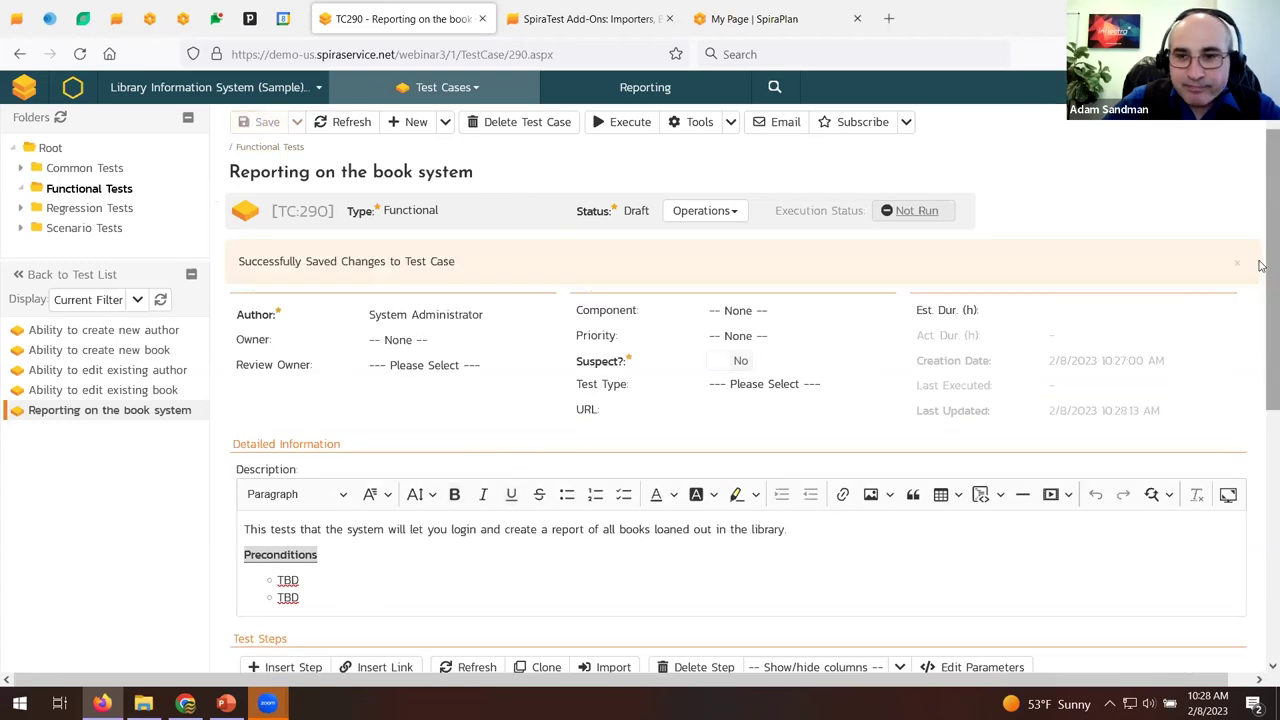
{"action": "left_click", "coordinate": [1252, 263]}
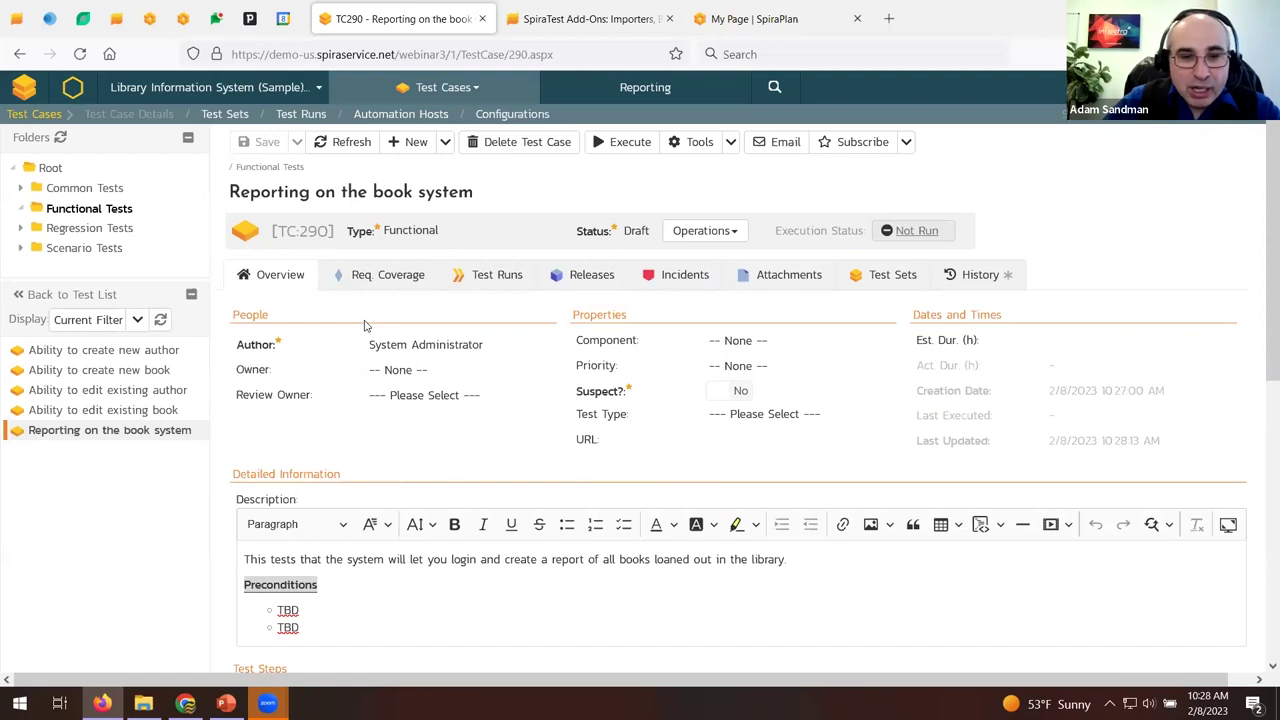
Link TC:290 to requirement RQ:10 in Req. Coverage, save, and return to the Overview.
{"action": "left_click", "coordinate": [376, 275]}
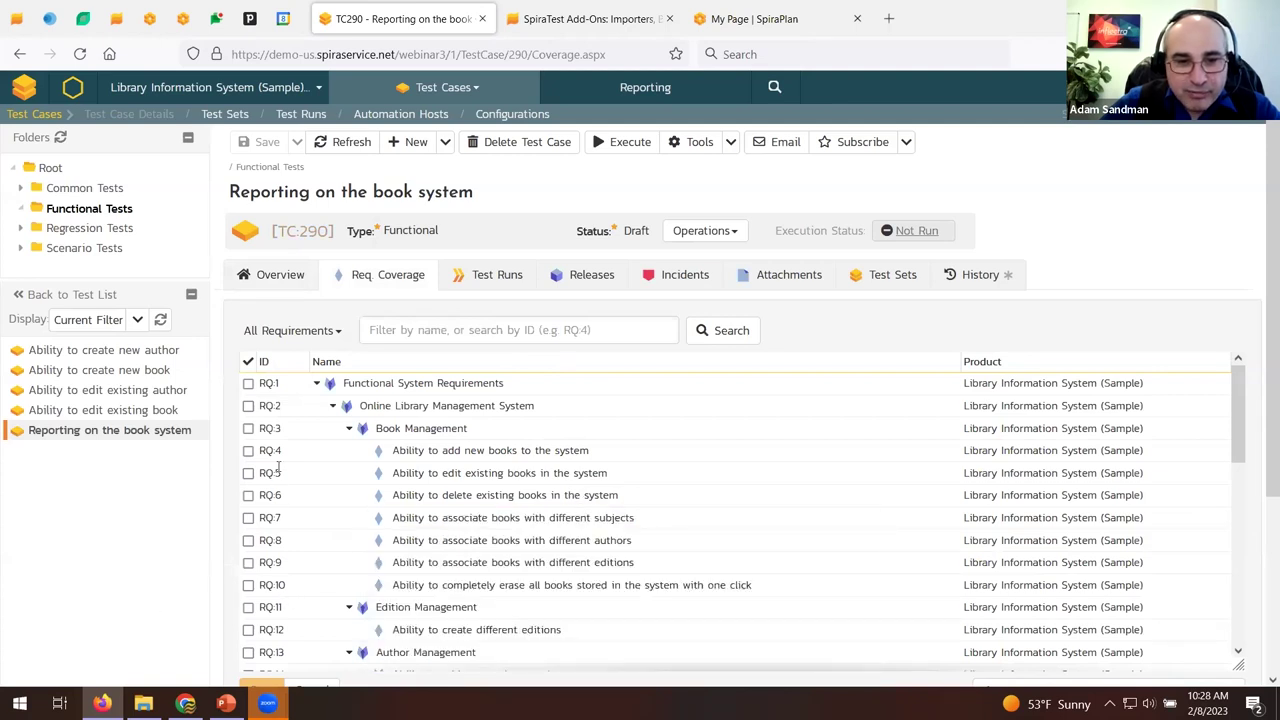
{"action": "scroll", "coordinate": [278, 467], "scroll_direction": "down", "scroll_amount": 5}
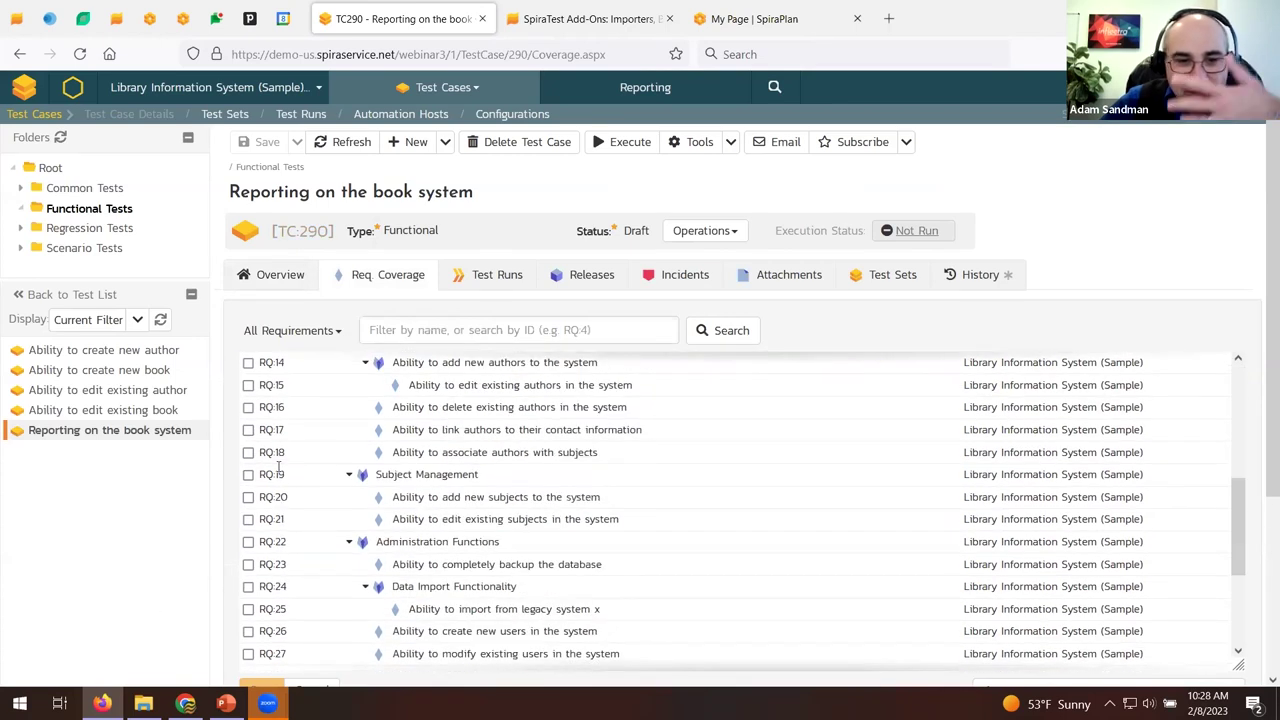
{"action": "scroll", "coordinate": [278, 467], "scroll_direction": "down", "scroll_amount": 2}
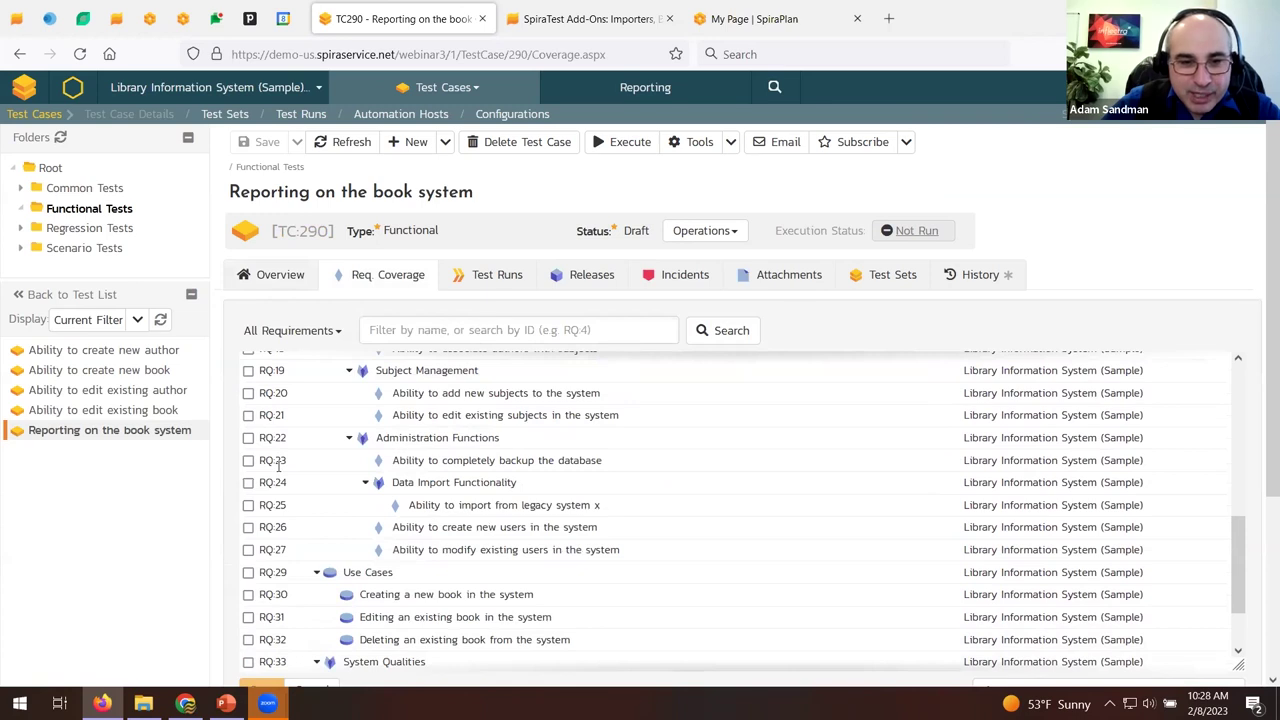
{"action": "scroll", "coordinate": [278, 462], "scroll_direction": "up", "scroll_amount": 4}
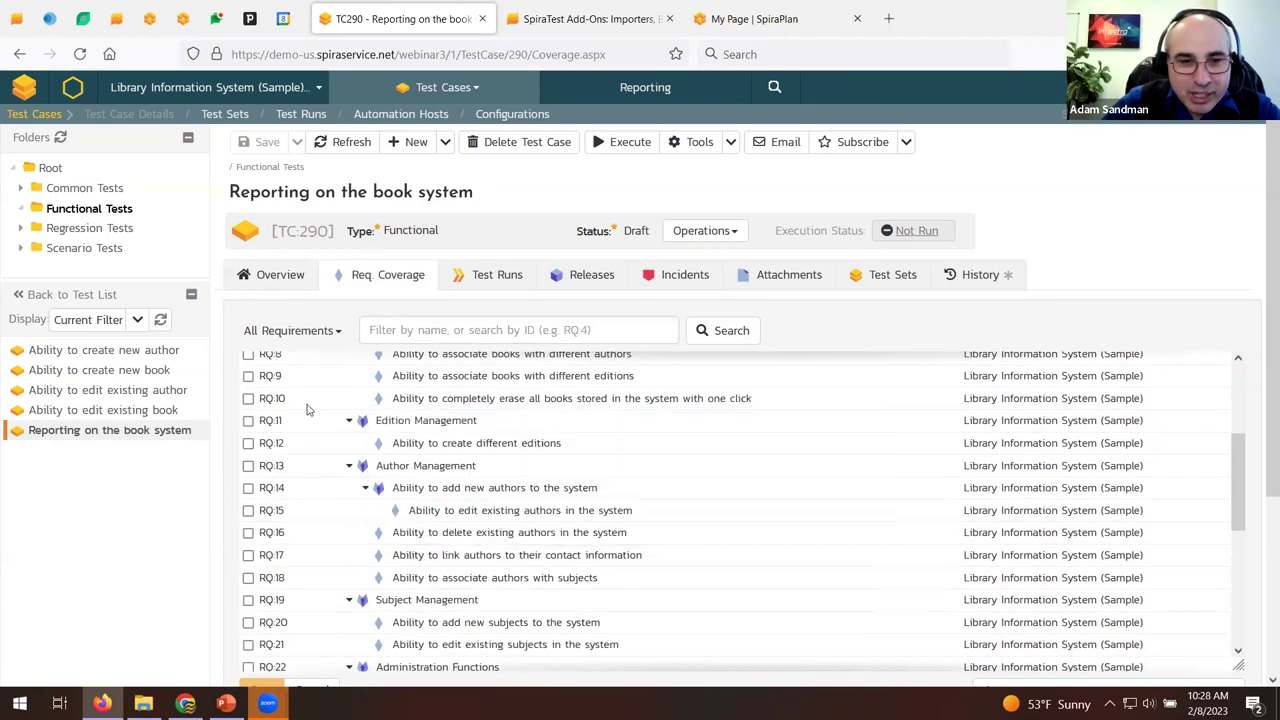
{"action": "left_click", "coordinate": [248, 399]}
{"action": "scroll", "coordinate": [529, 471], "scroll_direction": "down", "scroll_amount": 8}
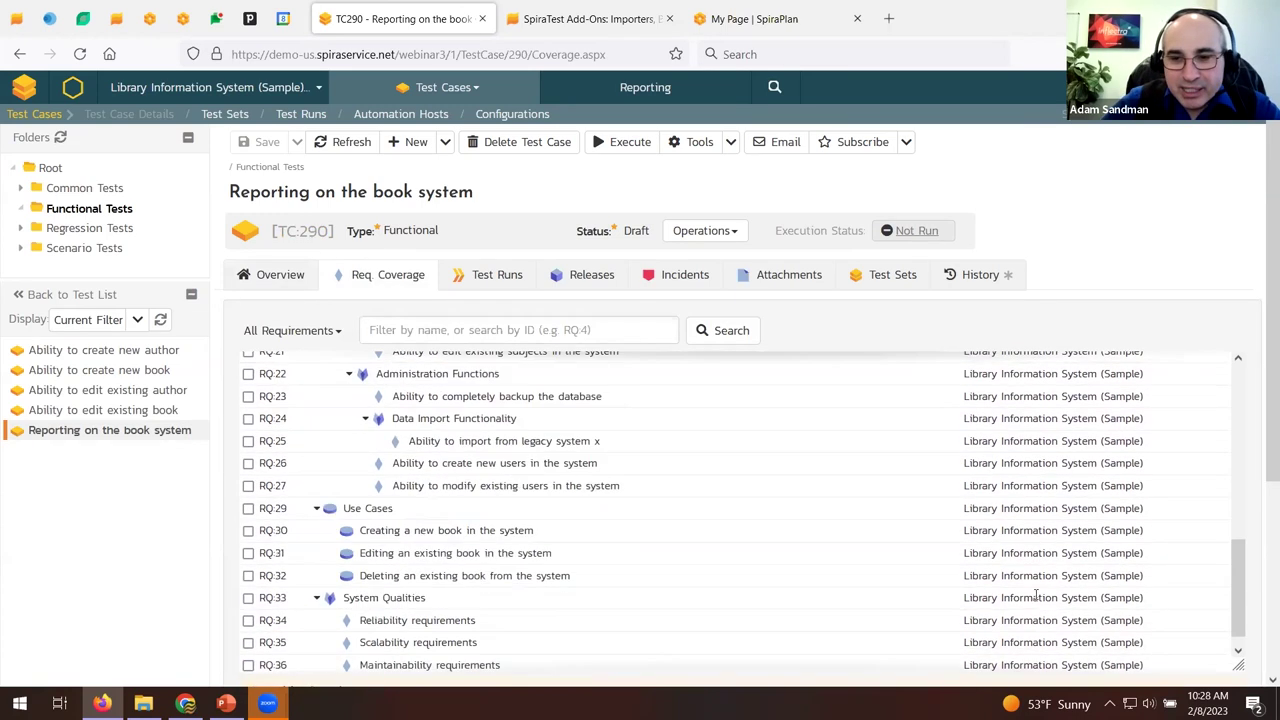
{"action": "left_click", "coordinate": [262, 458]}
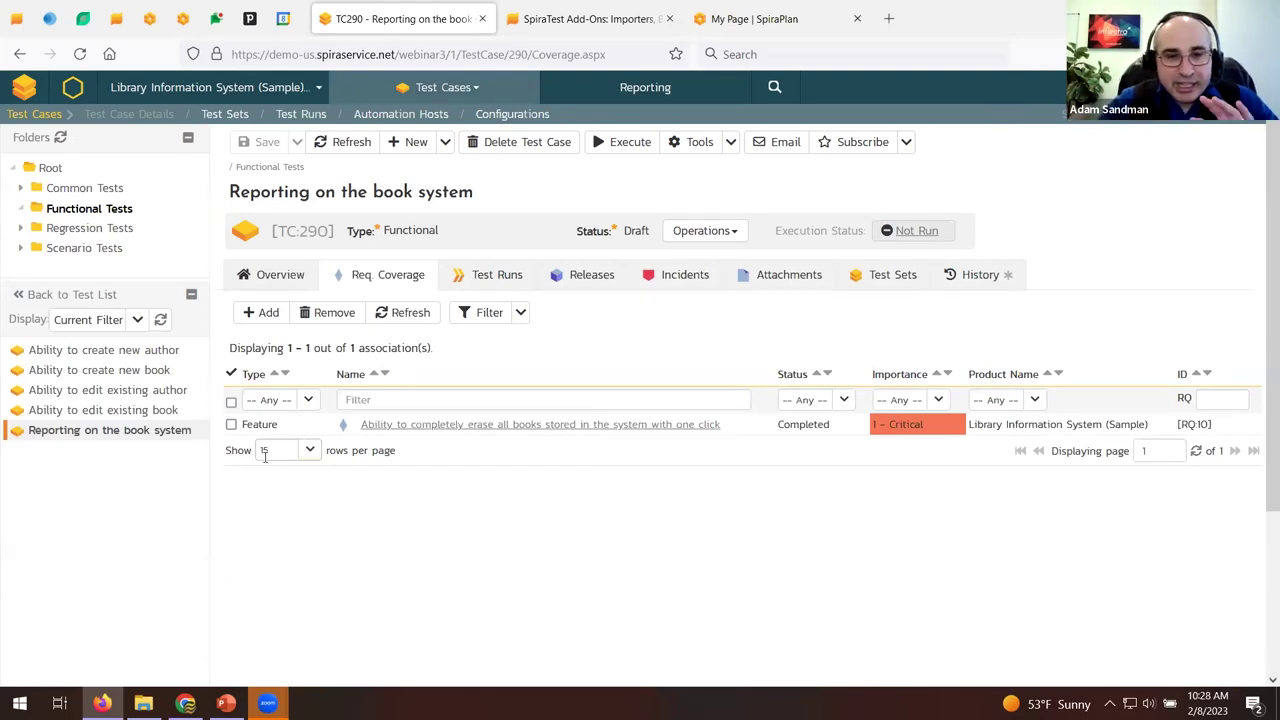
{"action": "left_click", "coordinate": [283, 280]}
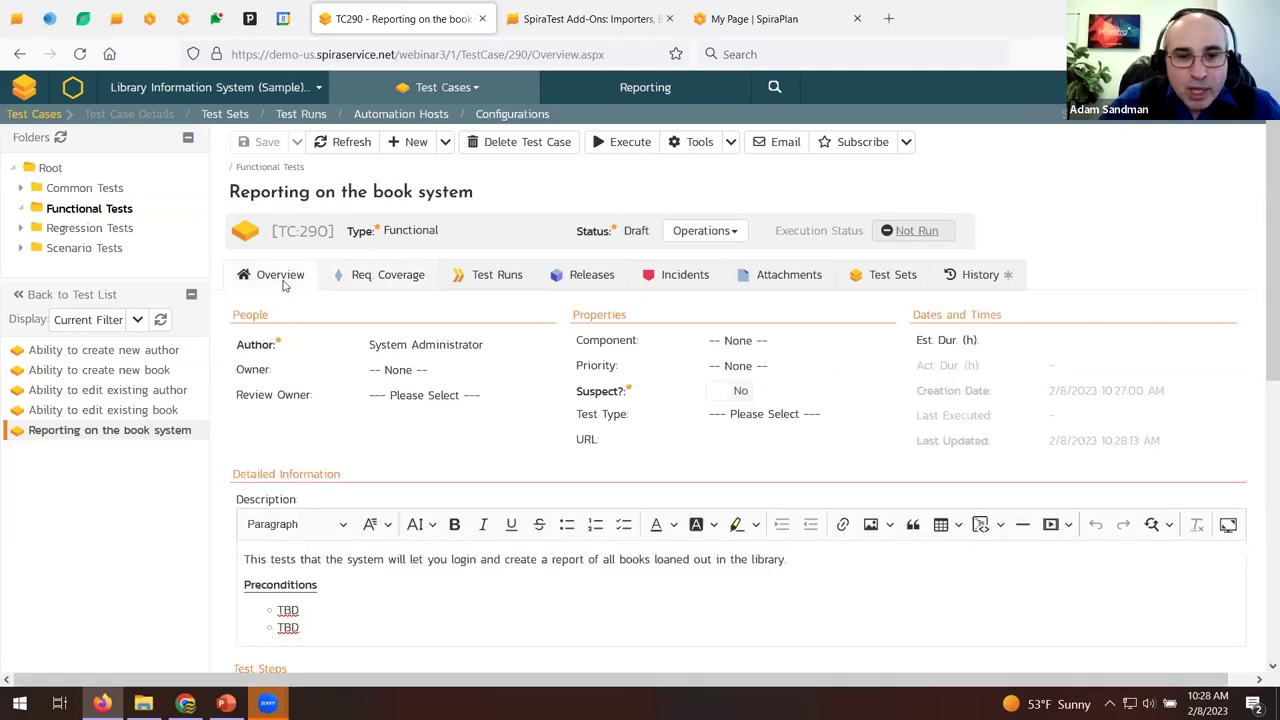
Set Step 1's description to 'Click on link to create a report'.
{"action": "scroll", "coordinate": [480, 391], "scroll_direction": "down", "scroll_amount": 5}
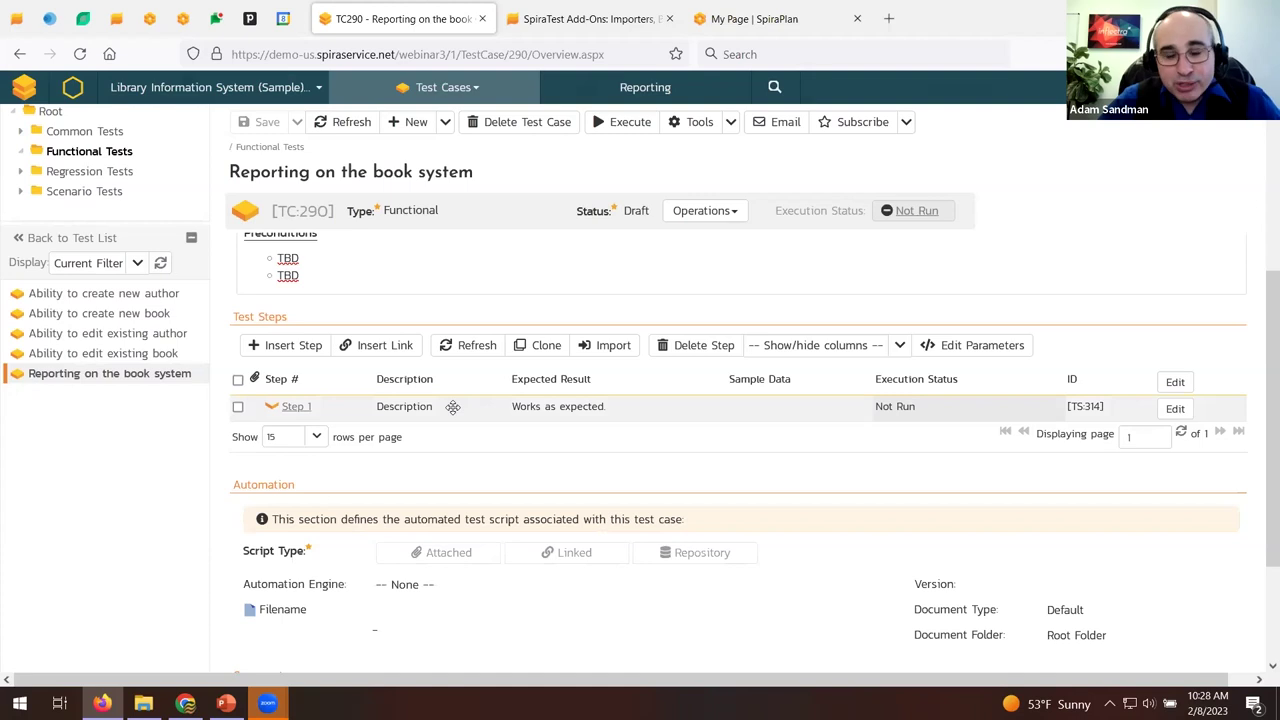
{"action": "left_click", "coordinate": [1174, 409]}
{"action": "left_click", "coordinate": [457, 458]}
{"action": "double_click", "coordinate": [457, 458]}
{"action": "type", "text": "Click on link to create a report"}
Set Step 1's expected result to 'The report home page appears', save, and insert a blank Step 2.
{"action": "key", "text": "Tab"}
{"action": "key", "text": "ctrl+a"}
{"action": "type", "text": "The rpeor"}
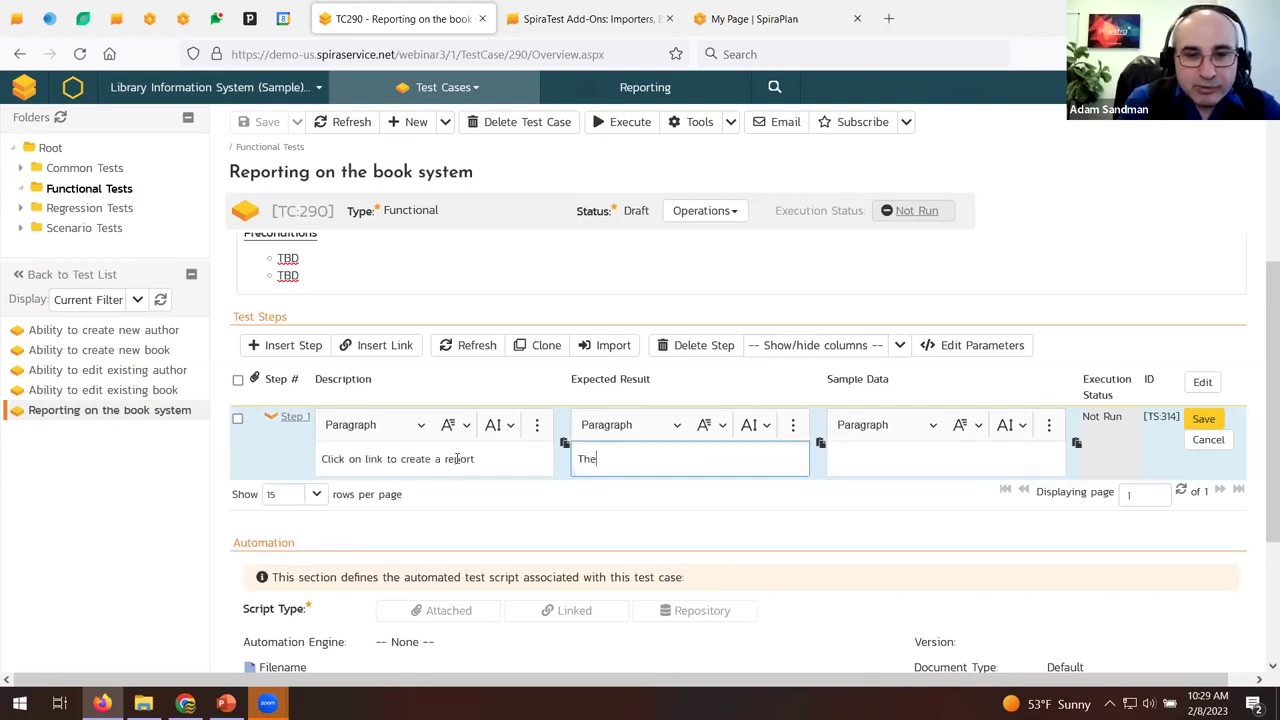
{"action": "key", "text": "BackSpace"}
{"action": "key", "text": "BackSpace"}
{"action": "key", "text": "BackSpace"}
{"action": "key", "text": "BackSpace"}
{"action": "type", "text": "eport hom"}
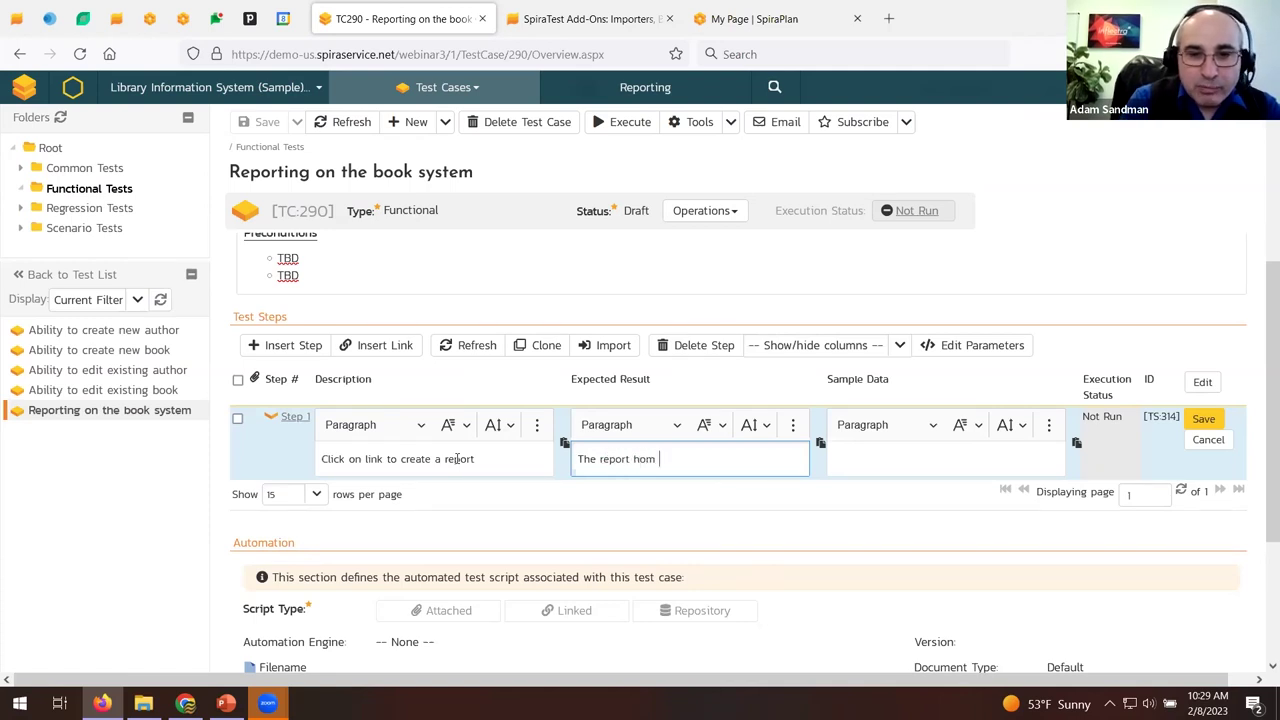
{"action": "key", "text": "BackSpace"}
{"action": "type", "text": "e page appears"}
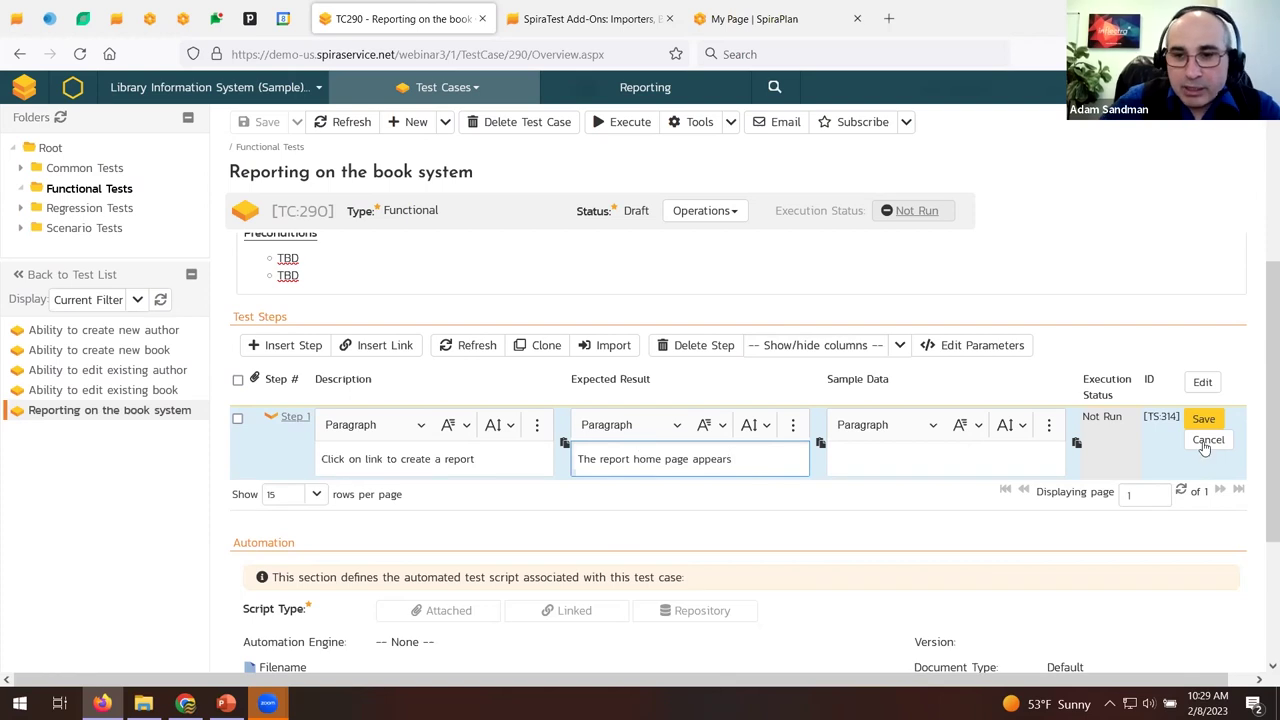
{"action": "left_click", "coordinate": [1203, 419]}
{"action": "left_click", "coordinate": [293, 345]}
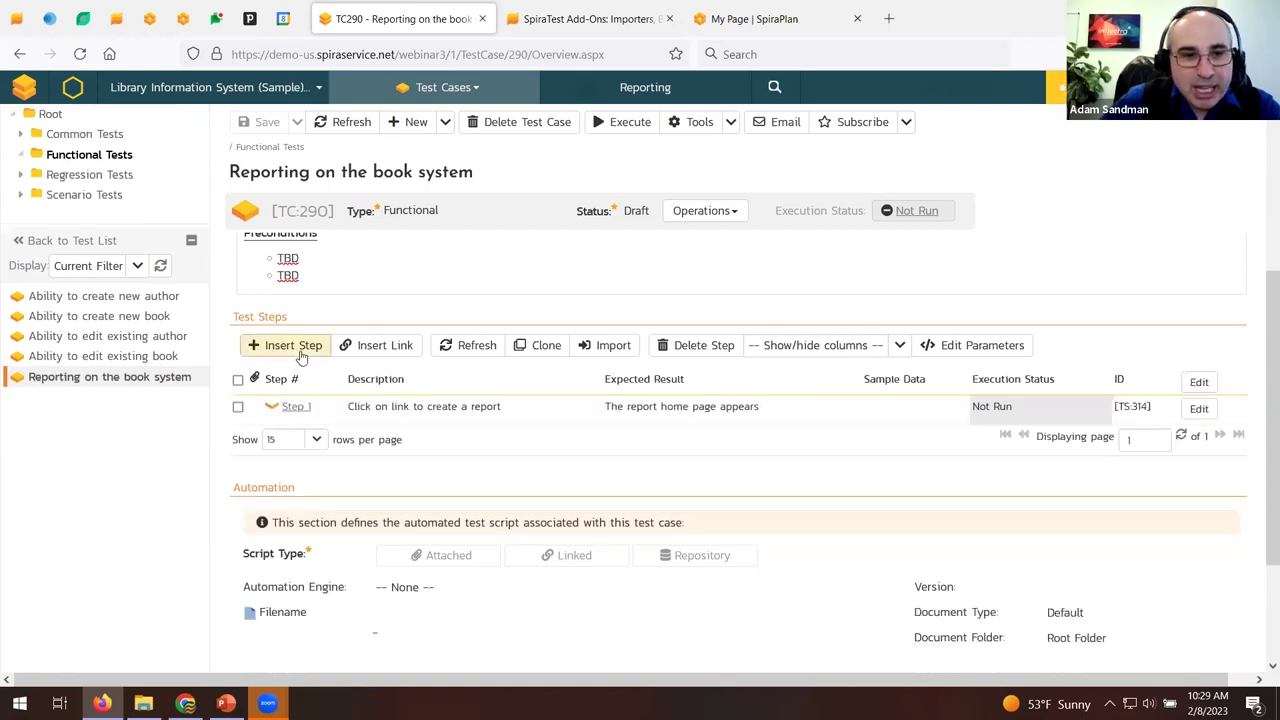
{"action": "left_click", "coordinate": [364, 434]}
Describe Step 2 as entering the report dates and submitting, expecting 'The report you selected is displayed'.
{"action": "left_click", "coordinate": [395, 486]}
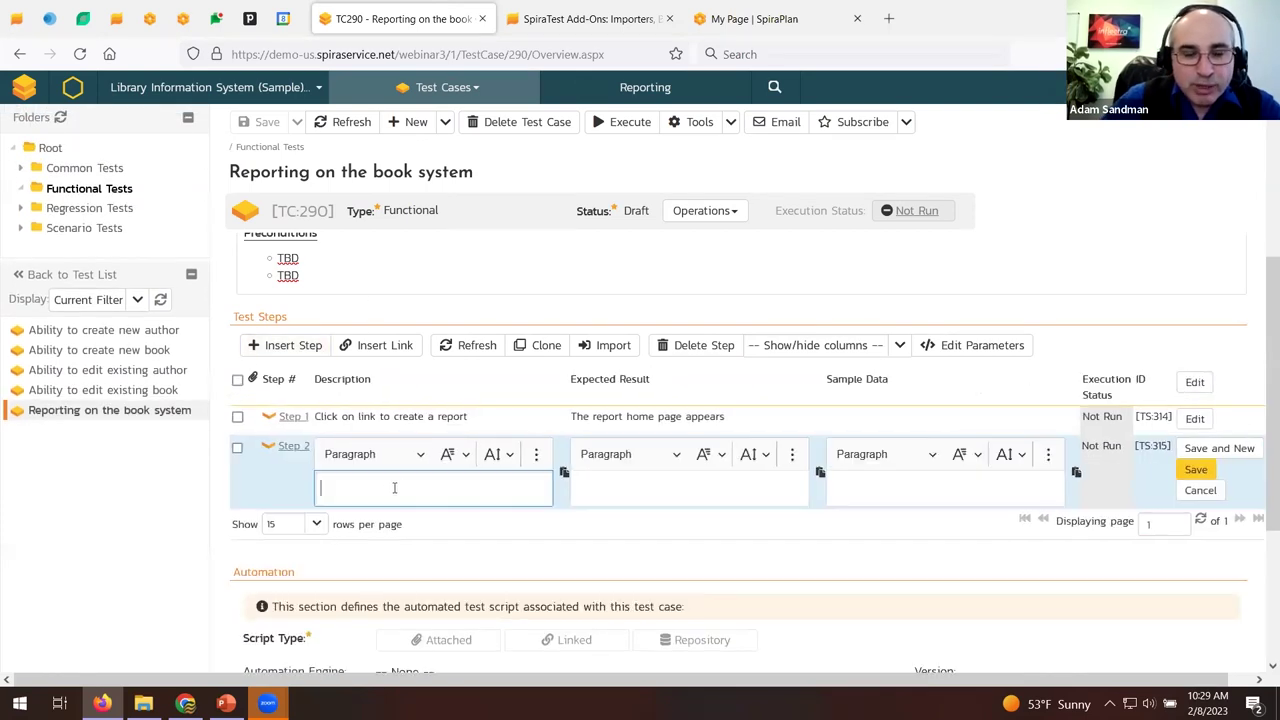
{"action": "type", "text": "Ent"}
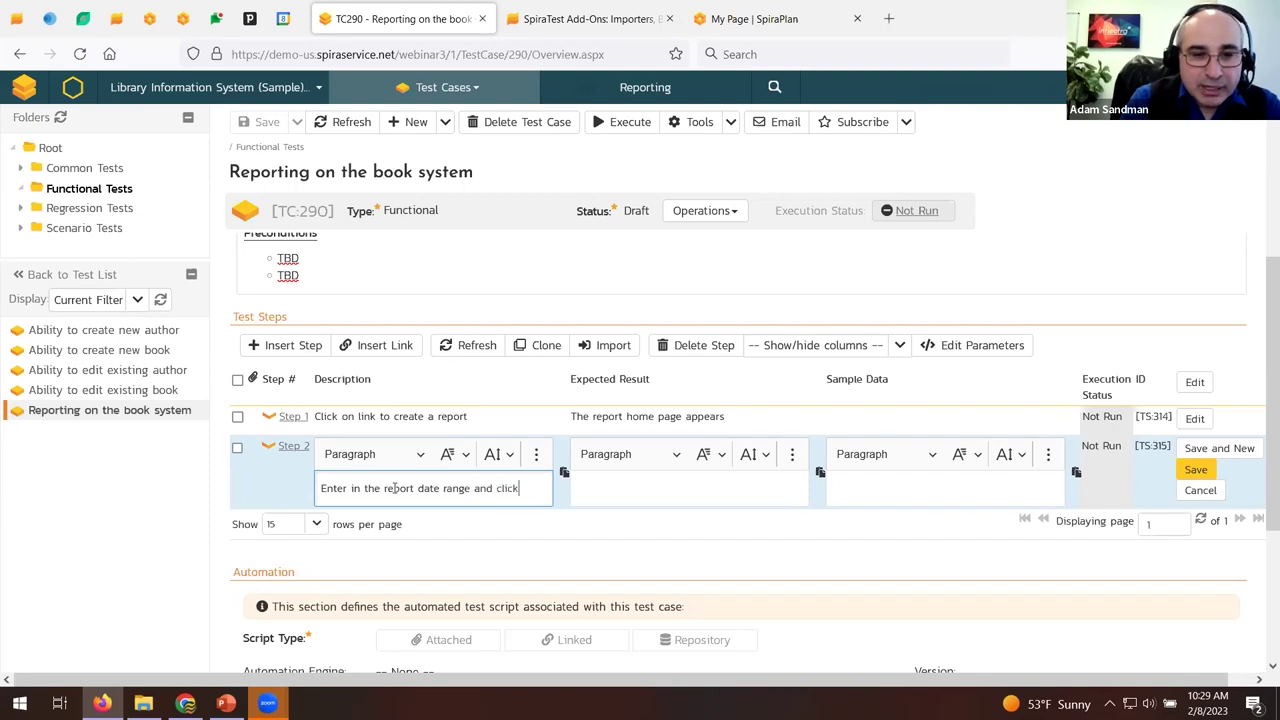
{"action": "type", "text": "Submit"}
{"action": "key", "text": "Tab"}
{"action": "type", "text": "The rep"}
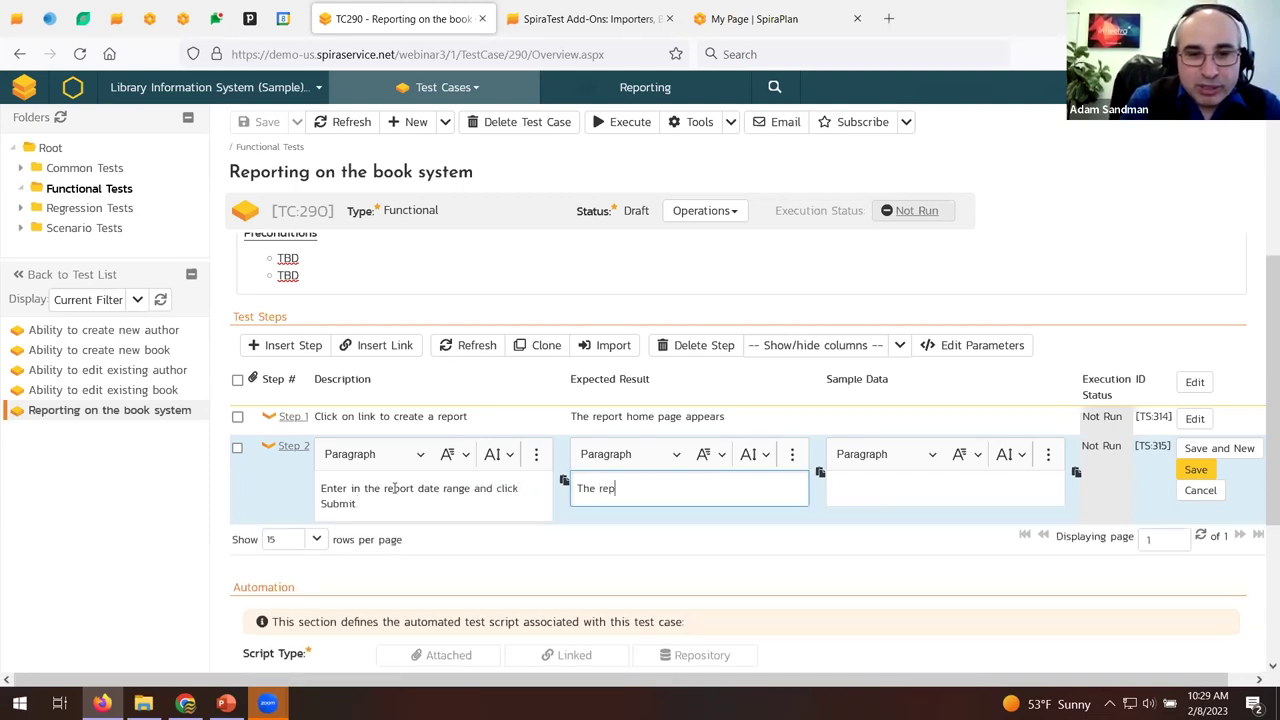
{"action": "type", "text": "ort you selected"}
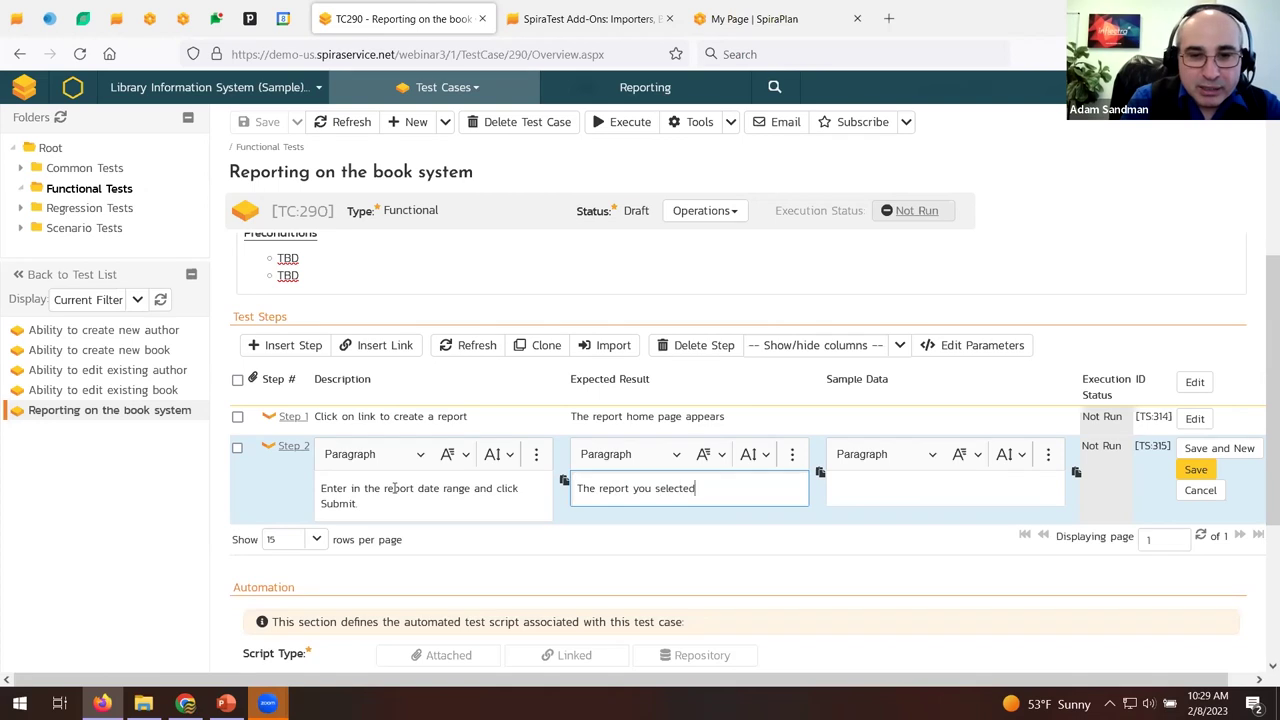
{"action": "type", "text": " is displayed"}
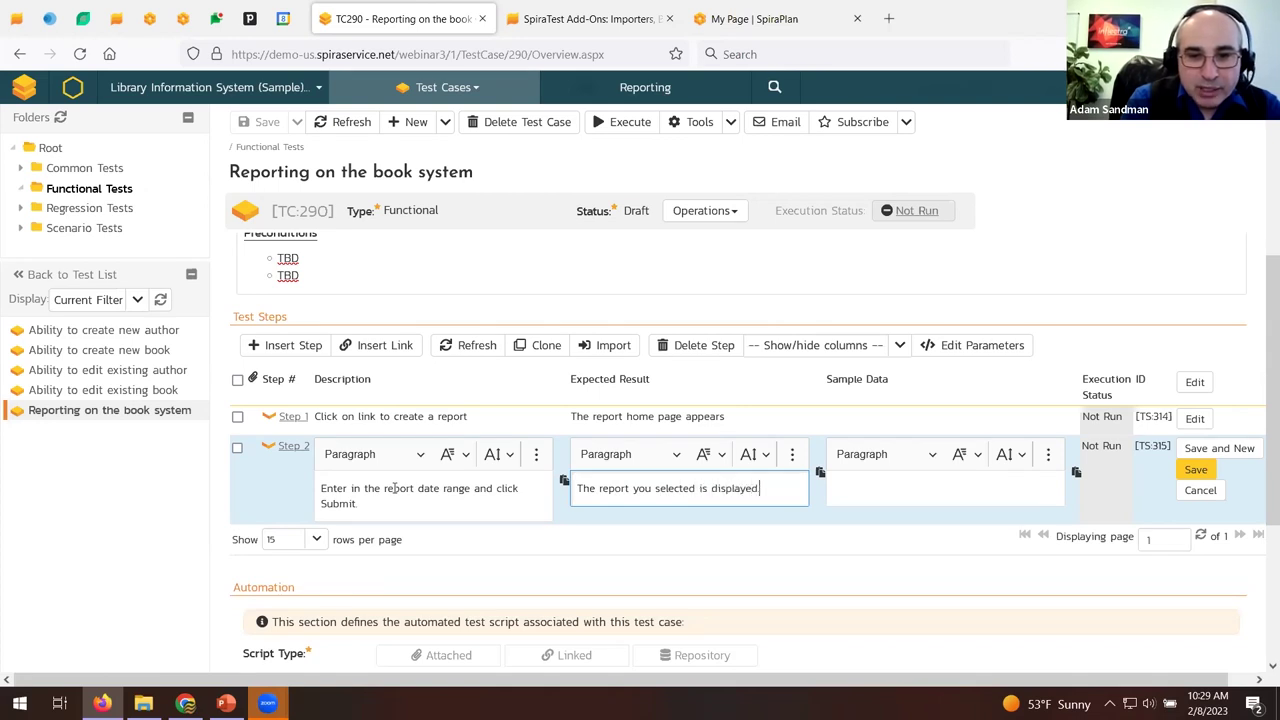
{"action": "left_click", "coordinate": [933, 491]}
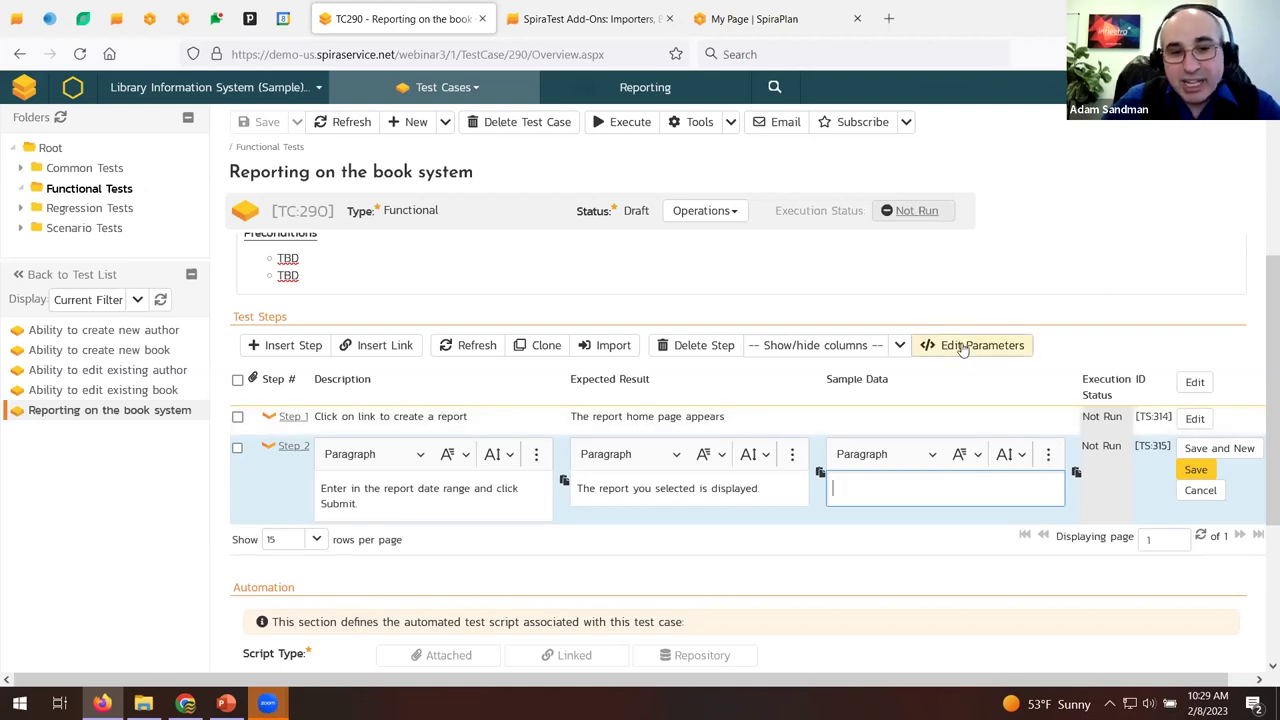
{"action": "left_click", "coordinate": [962, 346]}
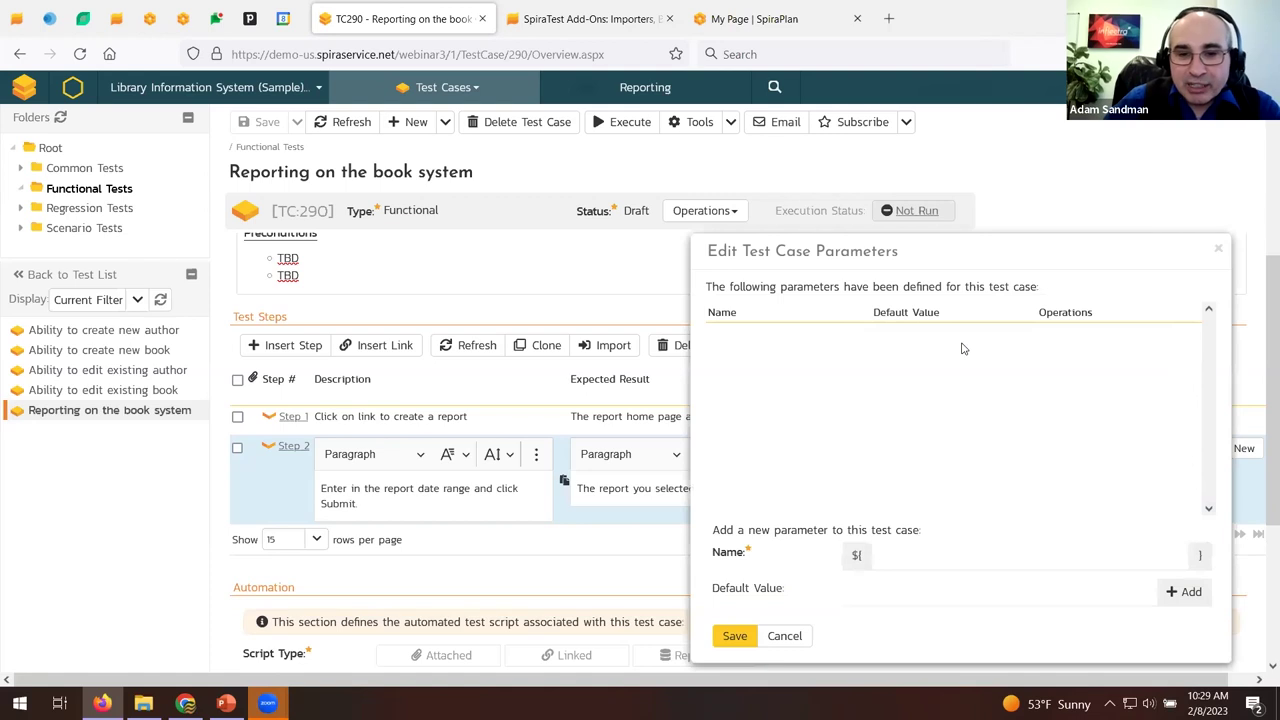
Define the test case parameters startDate and endDate.
{"action": "left_click", "coordinate": [925, 545]}
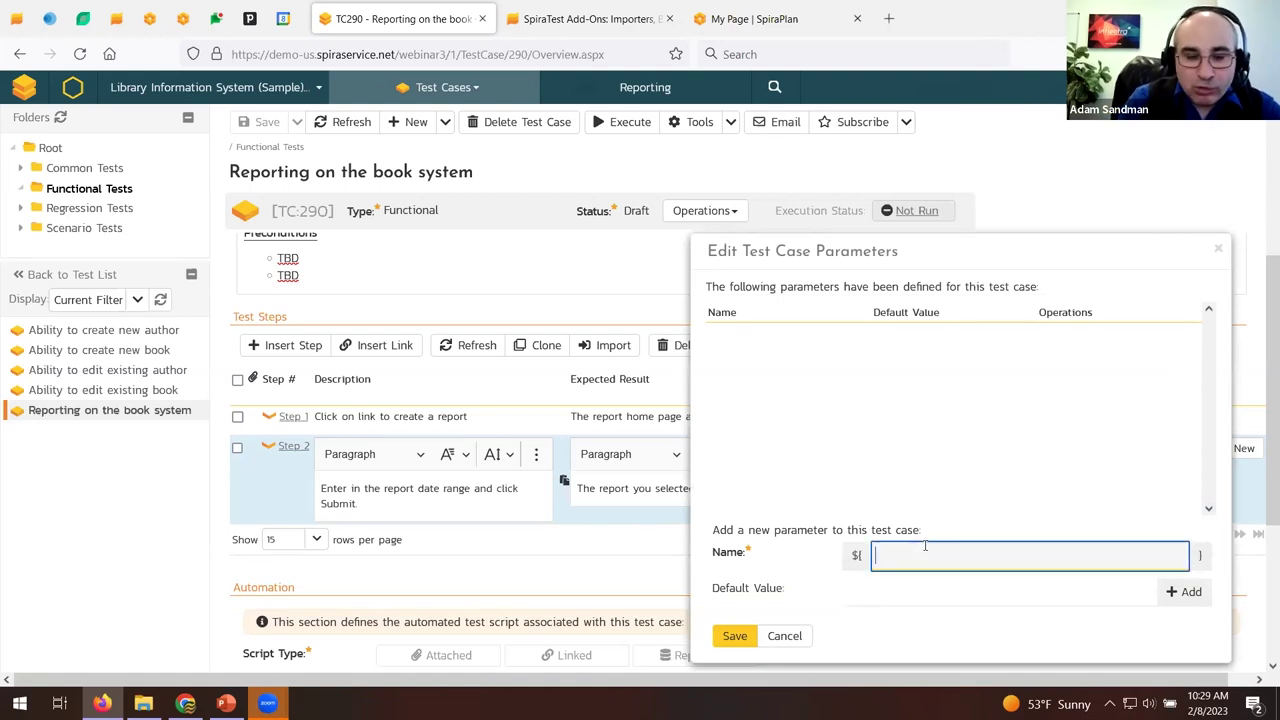
{"action": "type", "text": "star"}
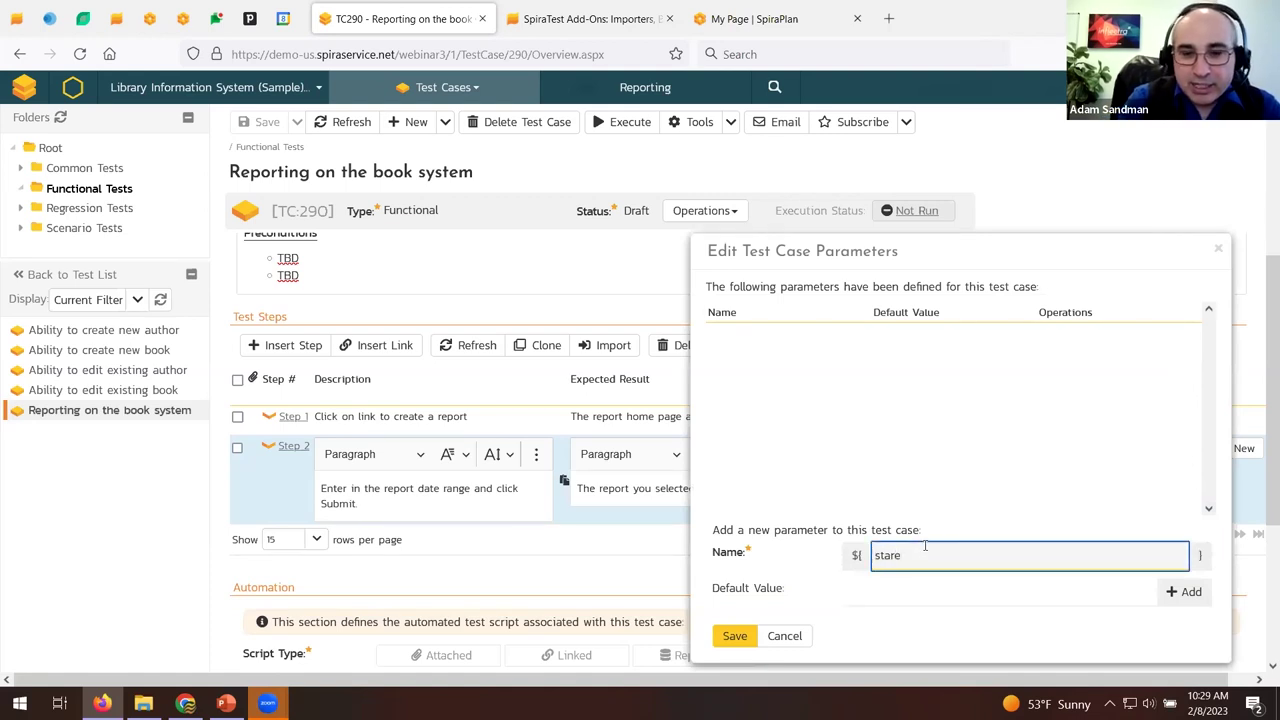
{"action": "type", "text": "tDate"}
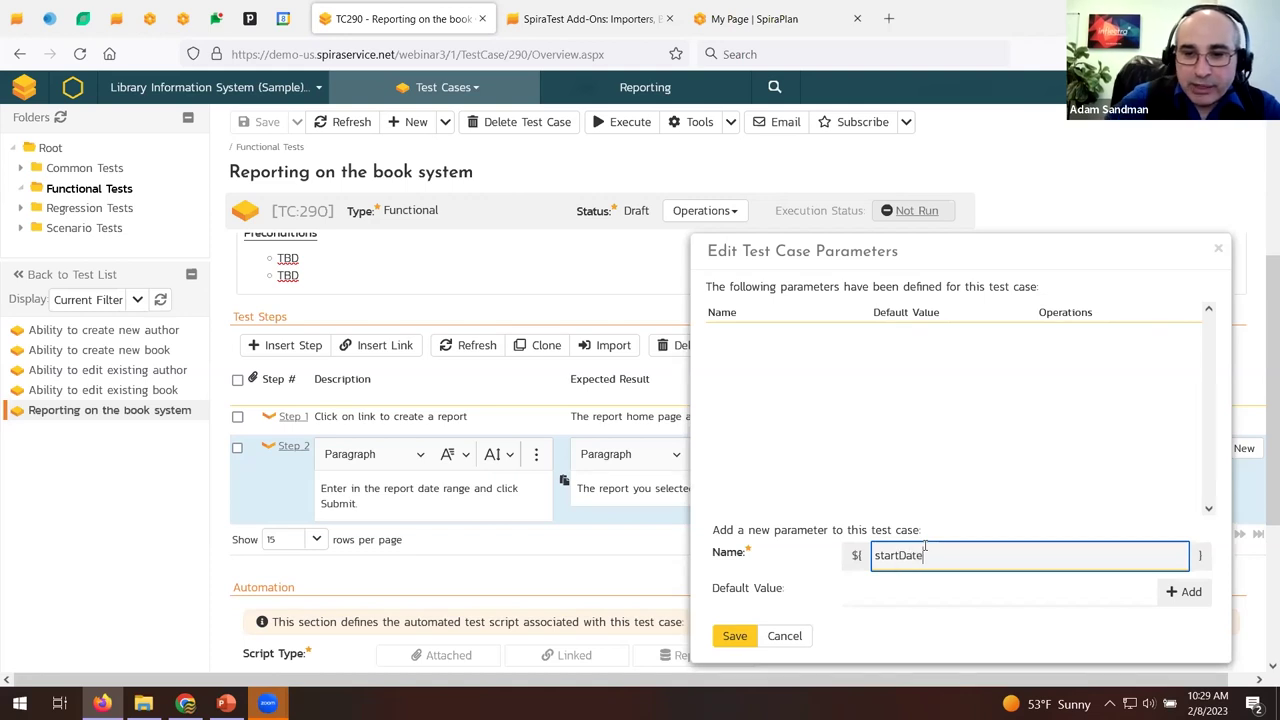
{"action": "left_click", "coordinate": [1184, 591]}
{"action": "left_click", "coordinate": [990, 555]}
{"action": "double_click", "coordinate": [990, 555]}
{"action": "type", "text": "endDate"}
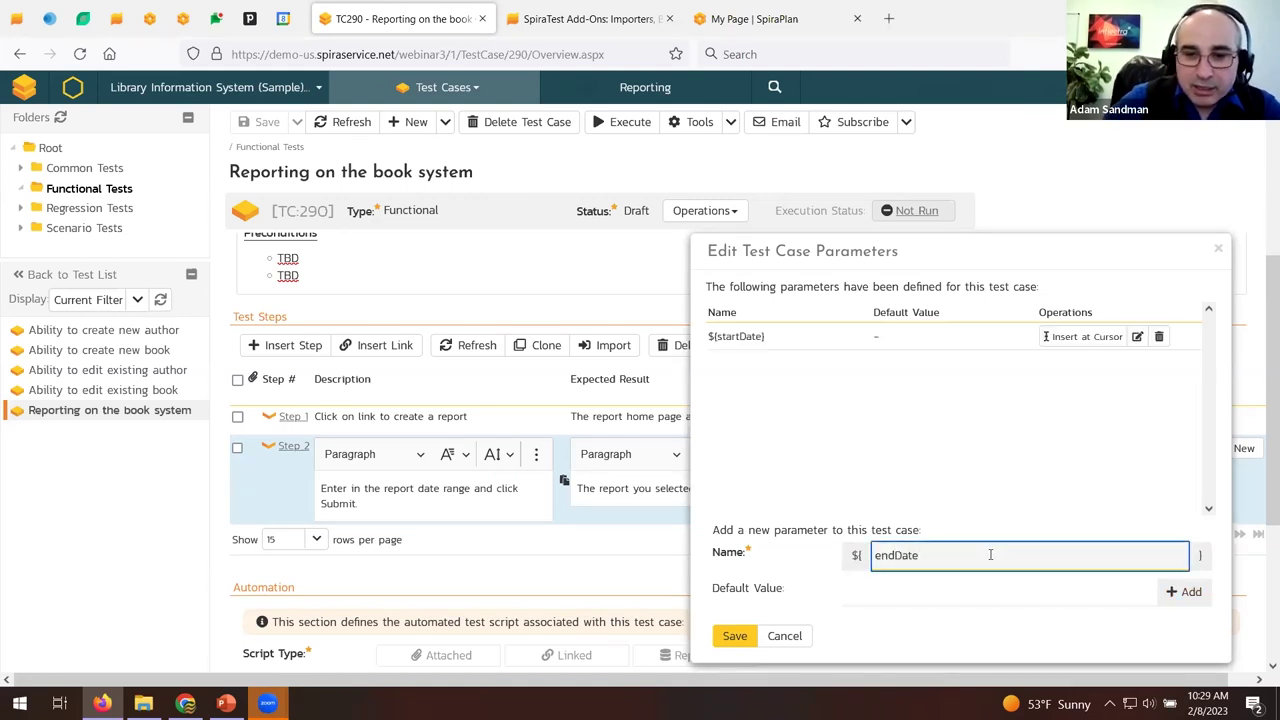
{"action": "left_click", "coordinate": [1184, 591]}
{"action": "left_click_drag", "start_coordinate": [976, 248], "coordinate": [394, 177]}
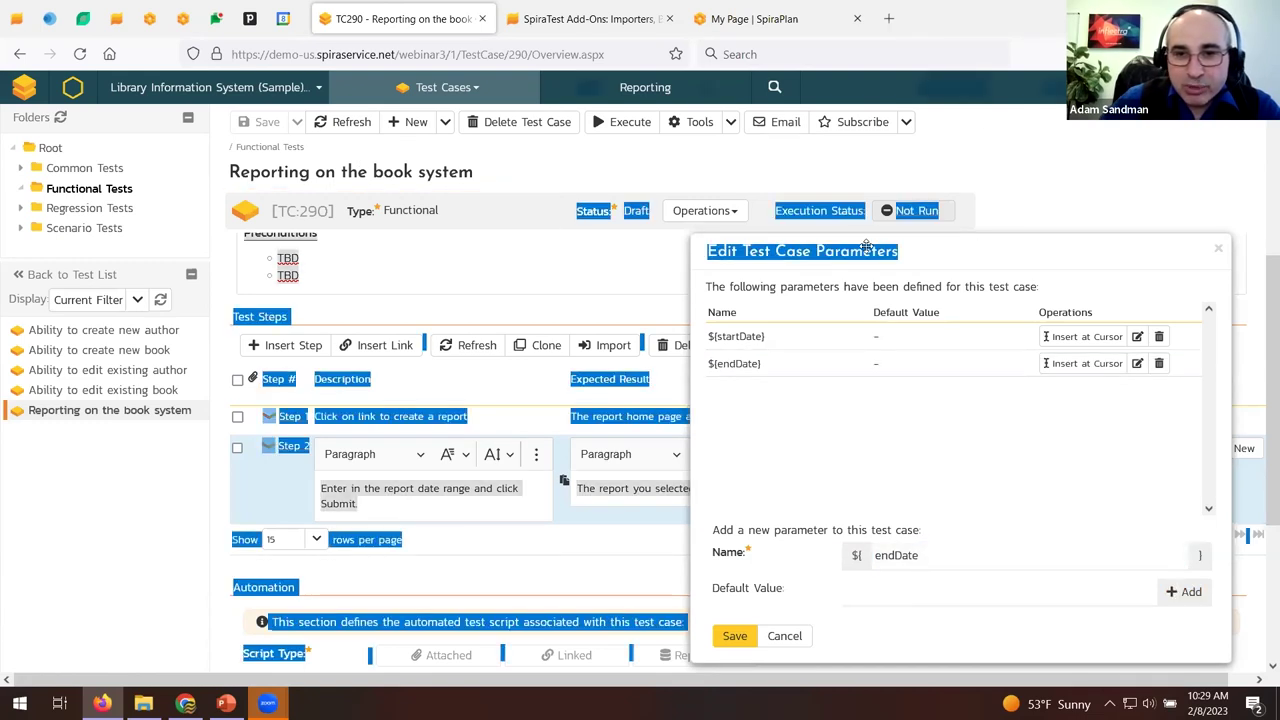
{"action": "left_click_drag", "start_coordinate": [848, 247], "coordinate": [295, 122]}
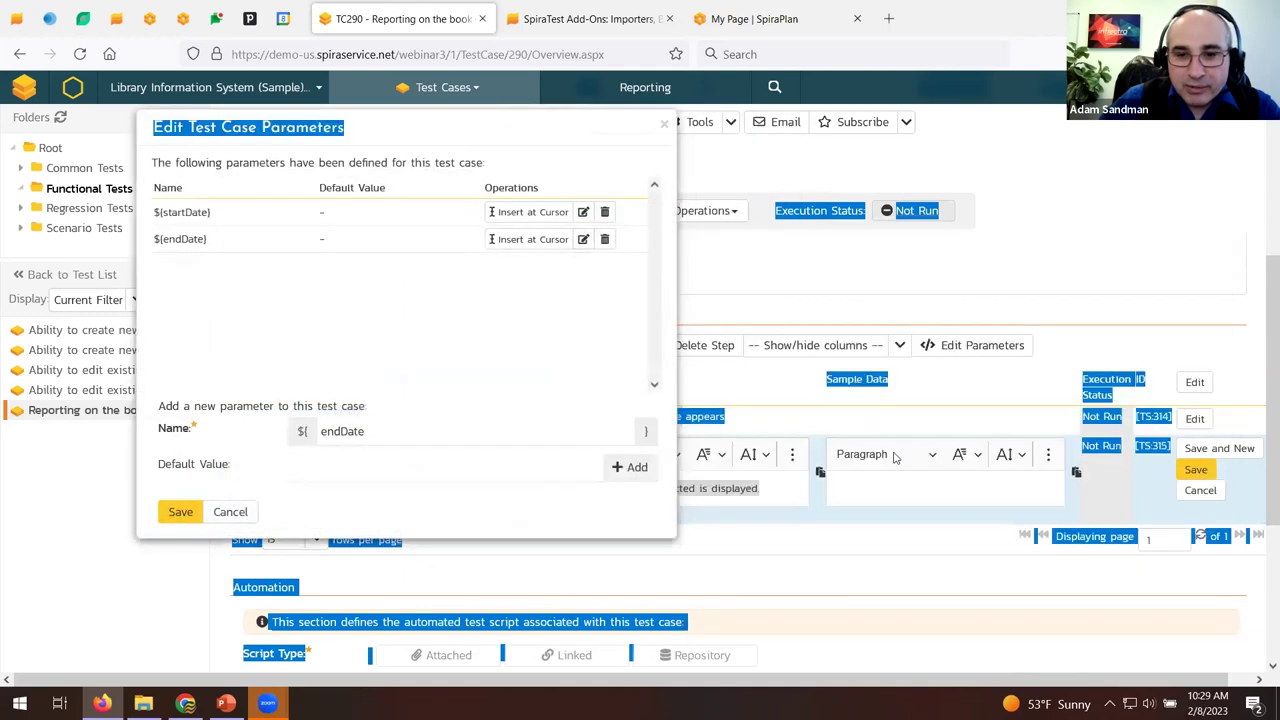
Enter Step 2 sample data 'Start Date: ${startDate}' and 'End Date: ${endDate}' as bullets, then save the step.
{"action": "left_click", "coordinate": [926, 488]}
{"action": "left_click", "coordinate": [1048, 454]}
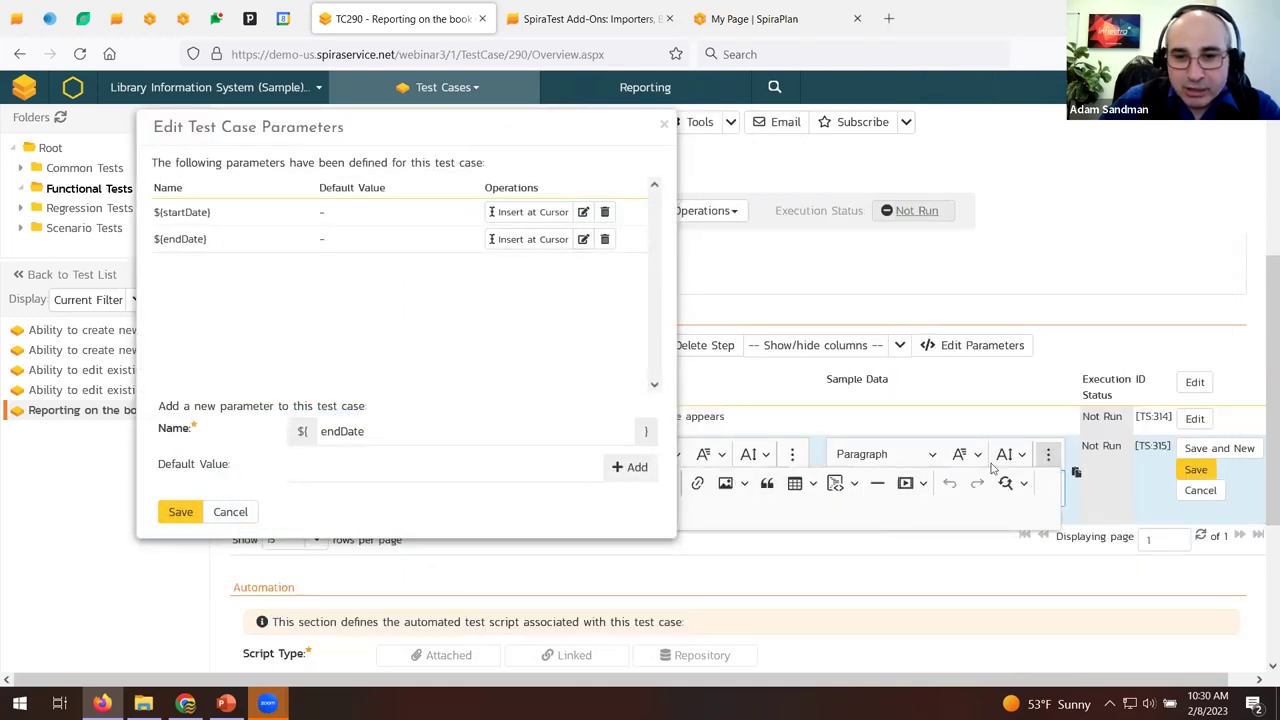
{"action": "left_click_drag", "start_coordinate": [463, 126], "coordinate": [339, 129]}
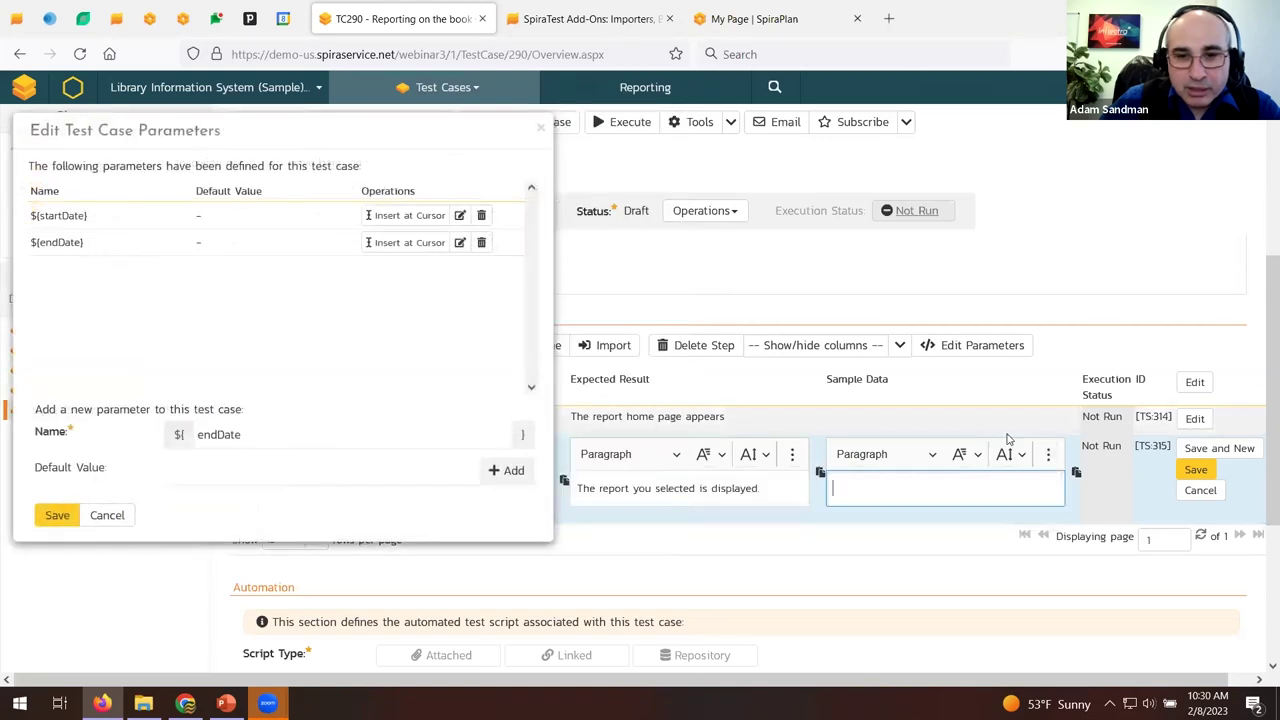
{"action": "left_click", "coordinate": [1048, 456]}
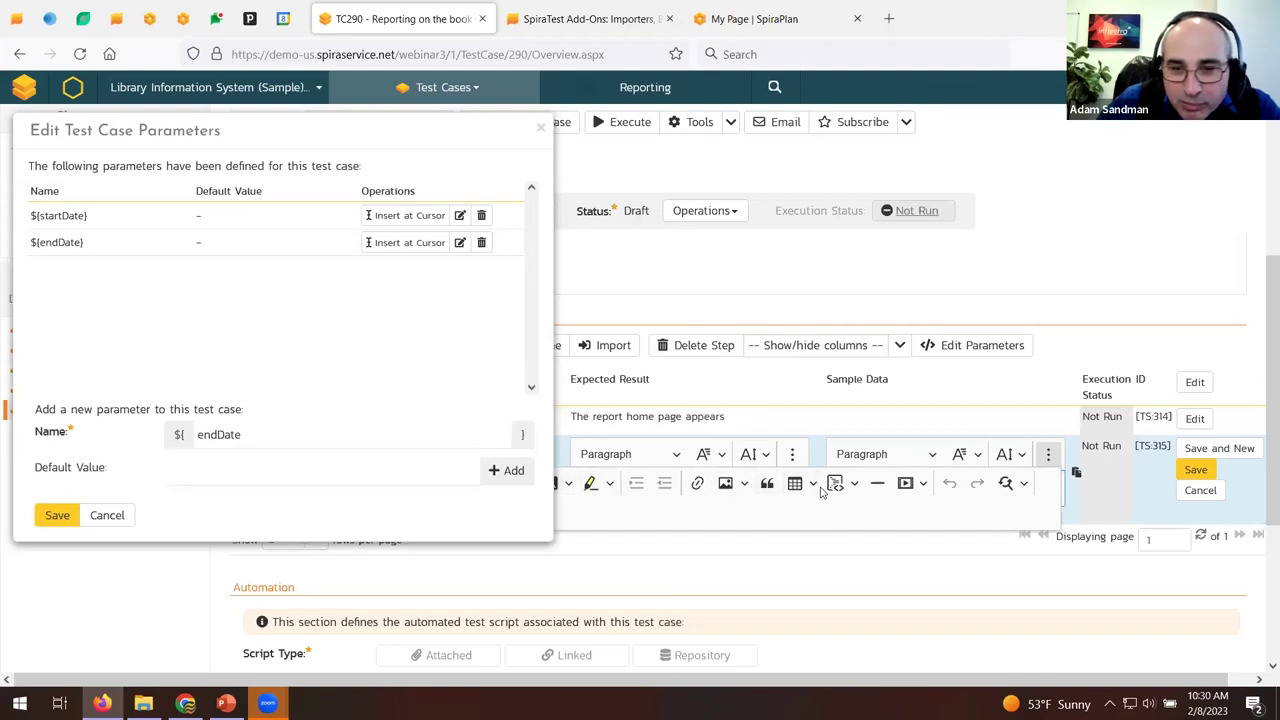
{"action": "left_click", "coordinate": [1048, 456]}
{"action": "type", "text": "- "}
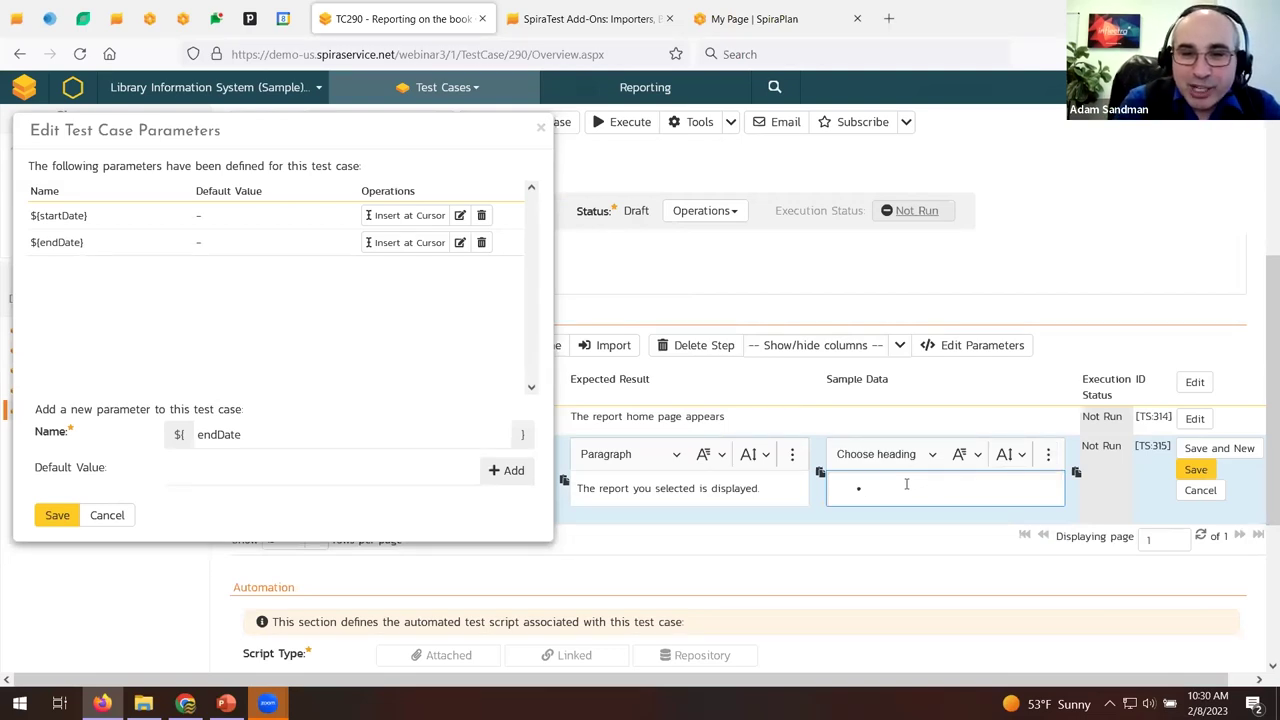
{"action": "type", "text": "Start Date:"}
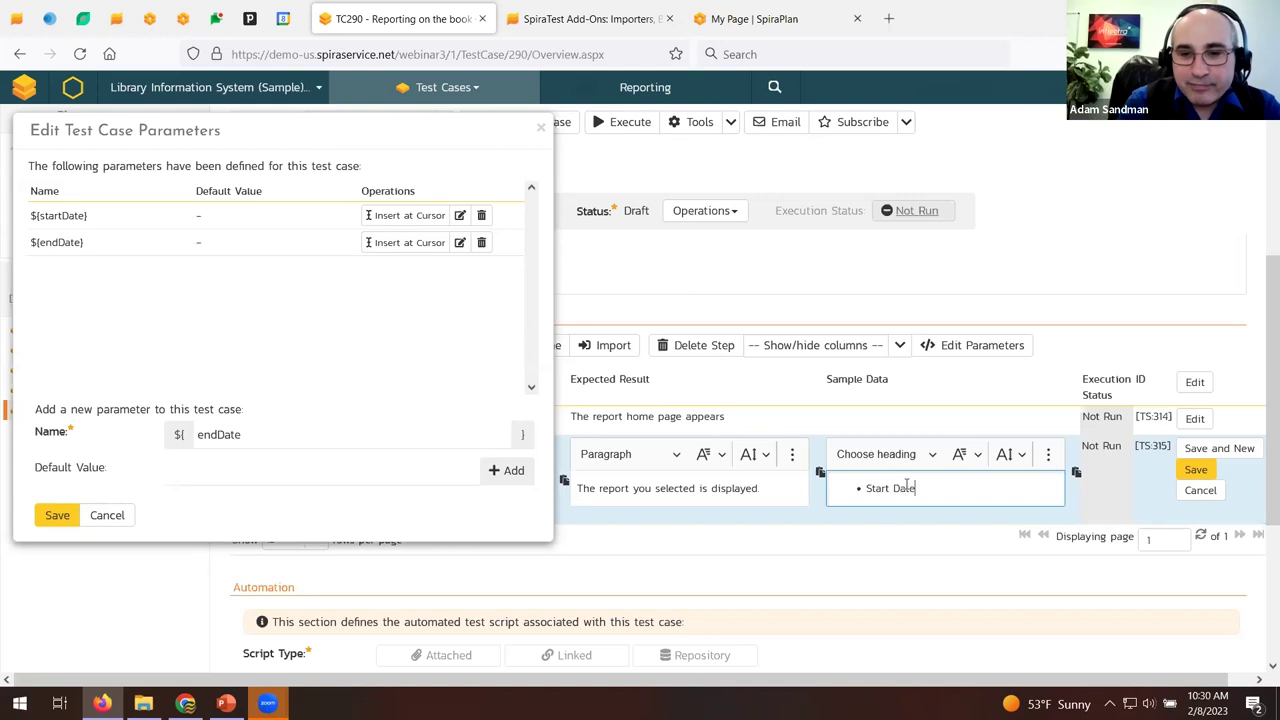
{"action": "left_click", "coordinate": [397, 216]}
{"action": "key", "text": "Return"}
{"action": "type", "text": "End Date:"}
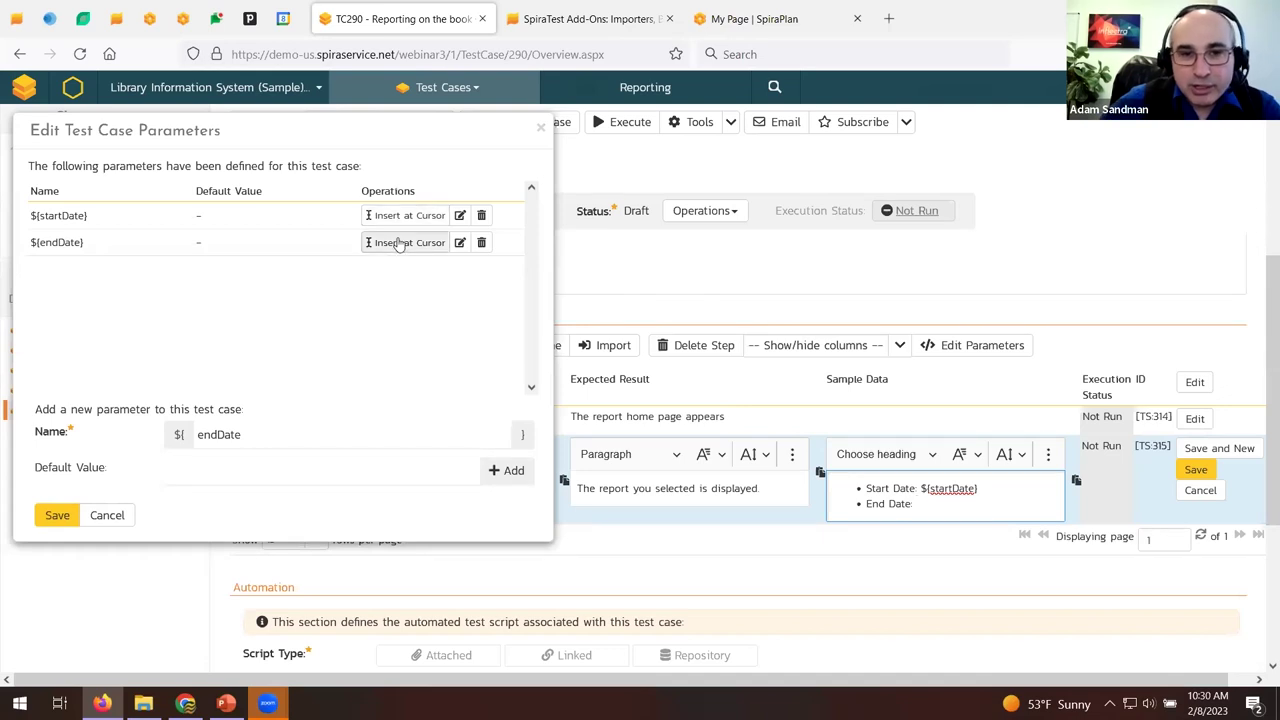
{"action": "left_click", "coordinate": [400, 243]}
{"action": "left_click", "coordinate": [60, 512]}
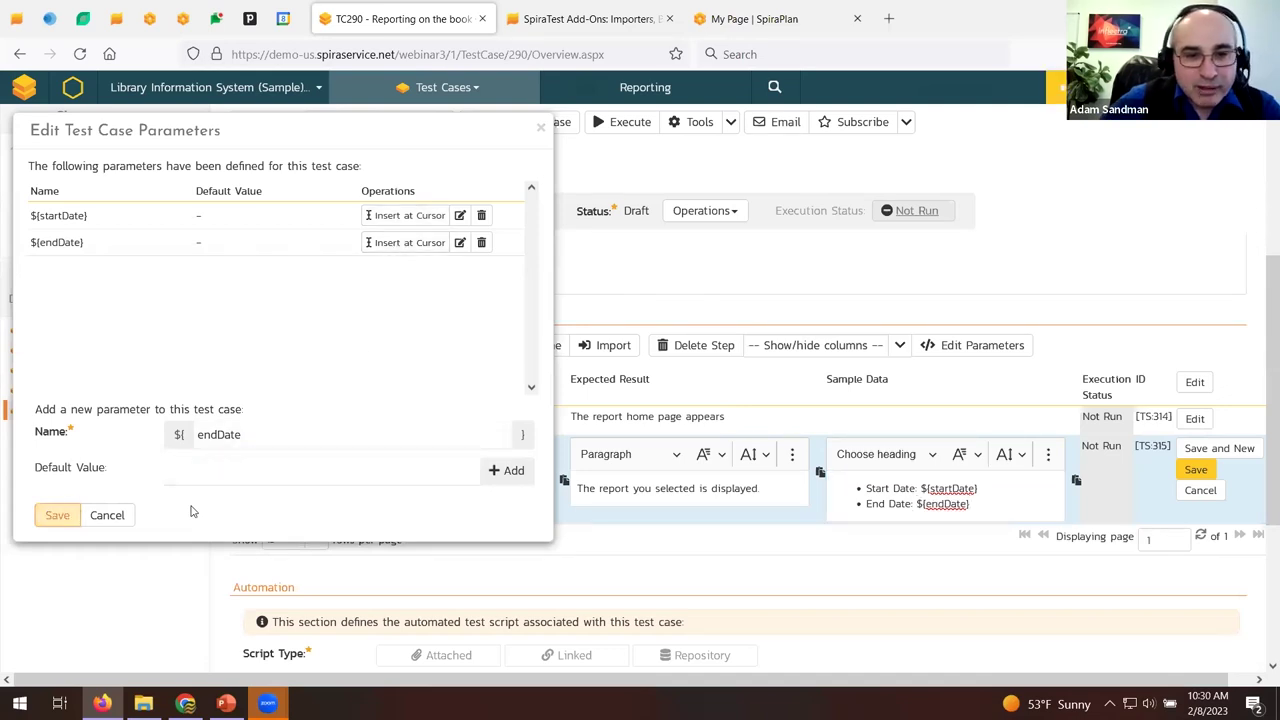
{"action": "left_click", "coordinate": [1200, 471]}
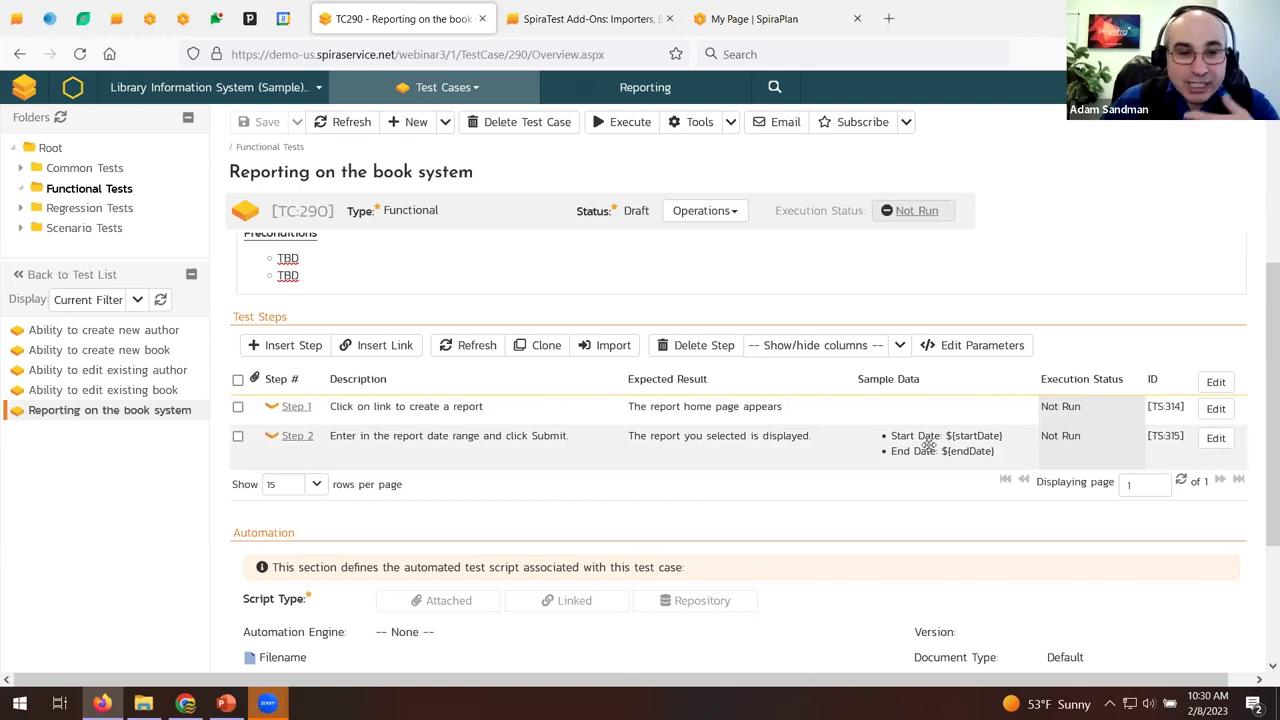
{"action": "left_click", "coordinate": [238, 407]}
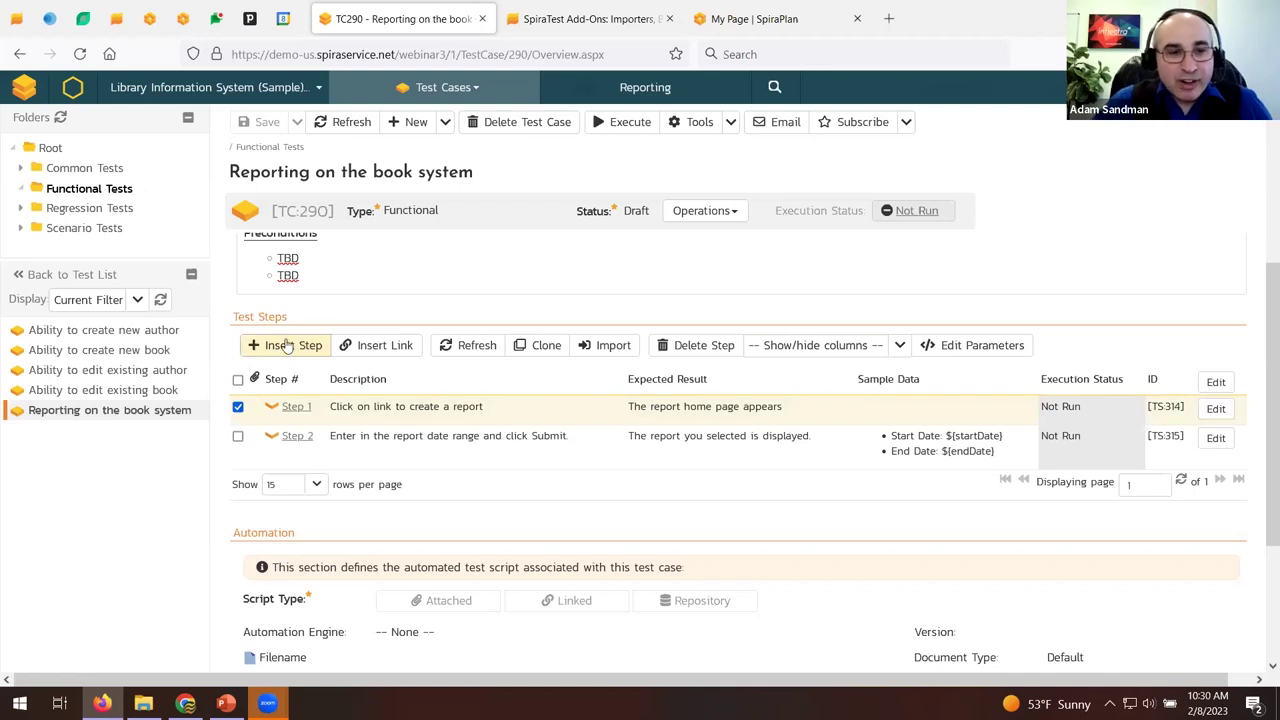
{"action": "left_click", "coordinate": [140, 391]}
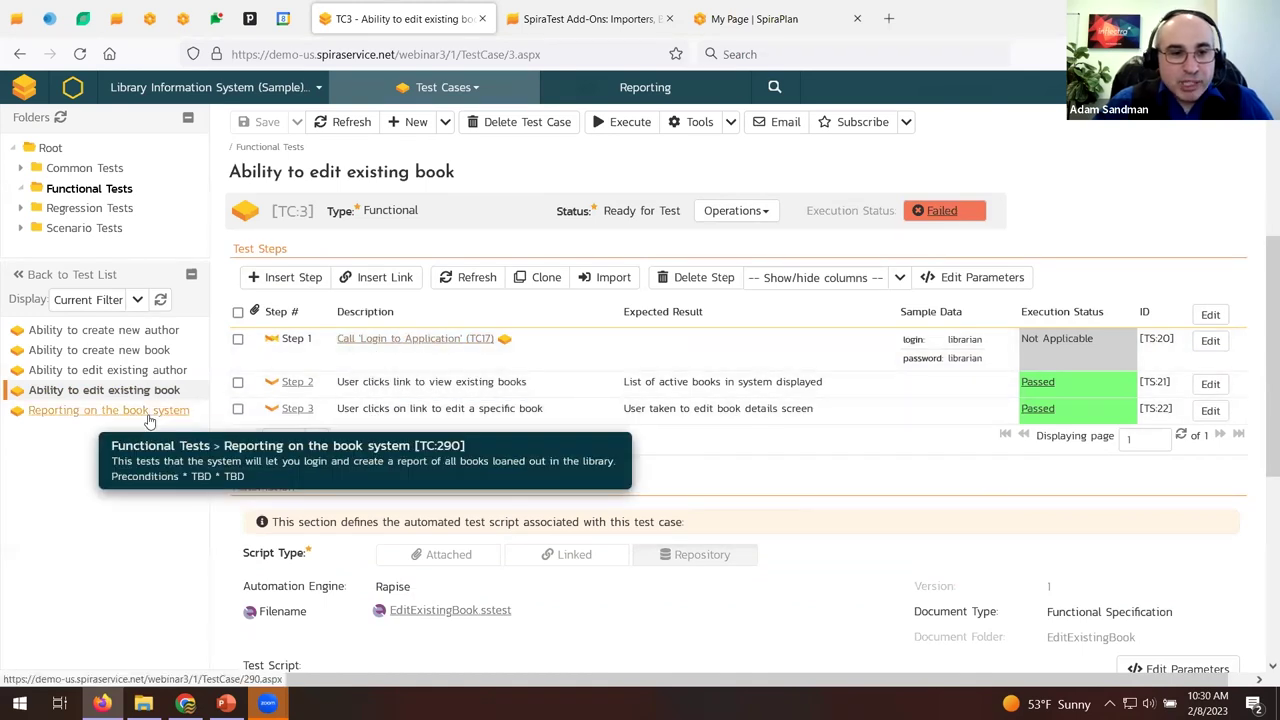
{"action": "left_click", "coordinate": [150, 412]}
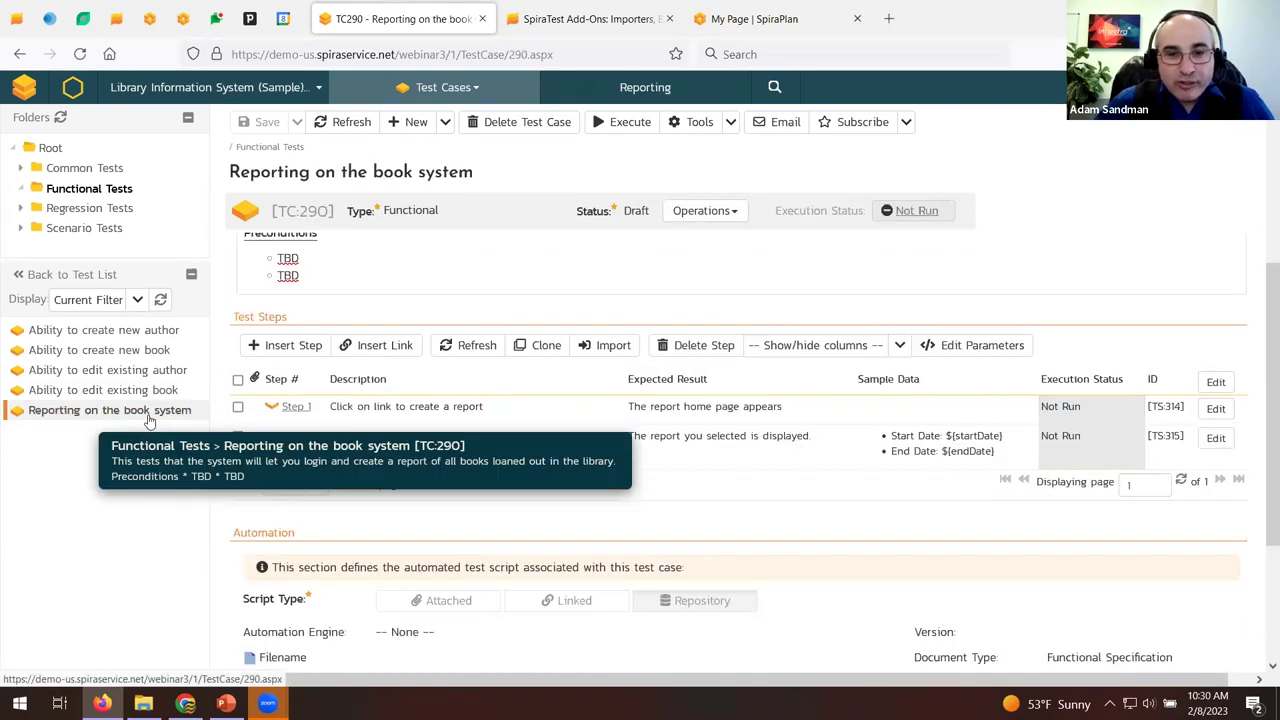
{"action": "left_click", "coordinate": [238, 407]}
{"action": "left_click", "coordinate": [610, 345]}
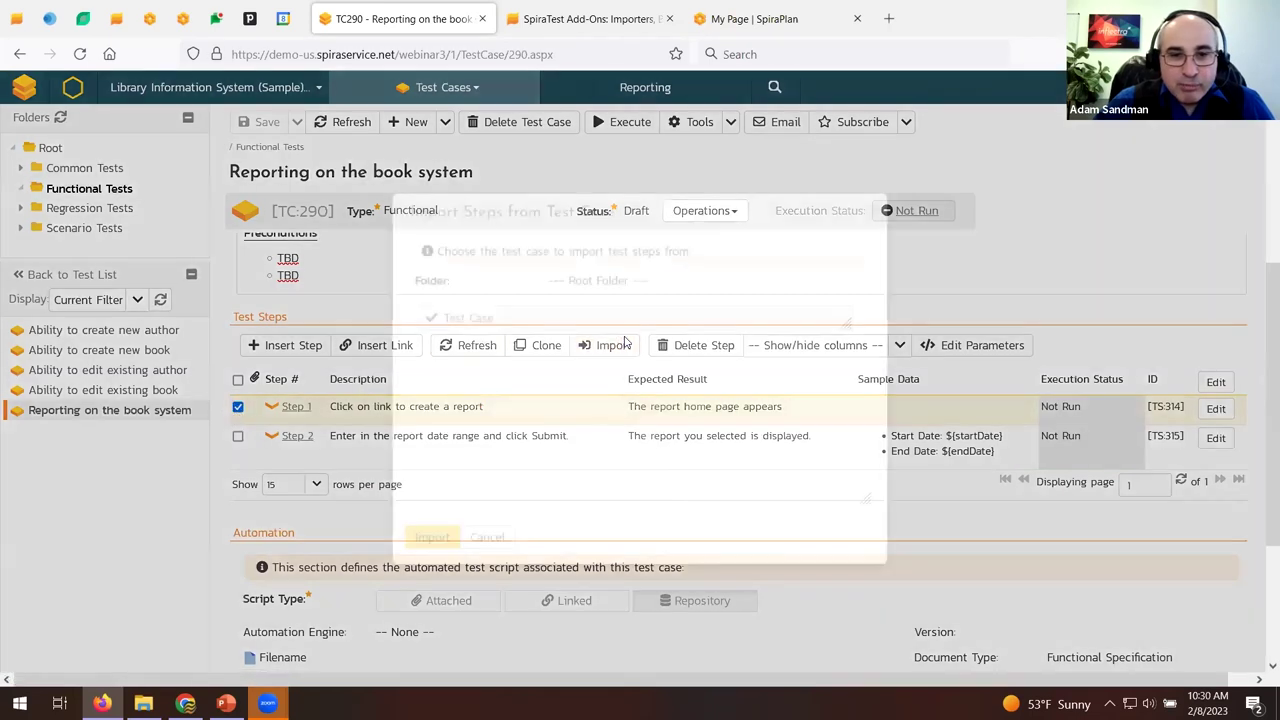
{"action": "left_click", "coordinate": [610, 280]}
{"action": "left_click", "coordinate": [688, 329]}
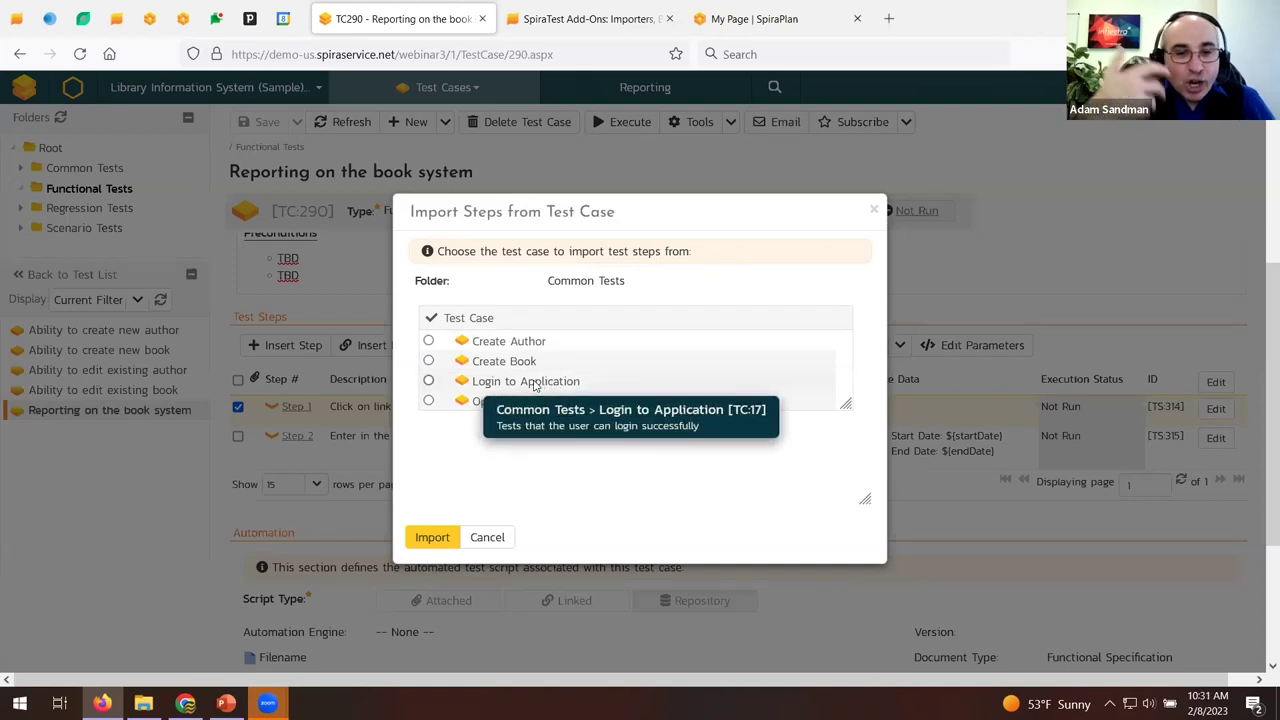
{"action": "left_click", "coordinate": [489, 537]}
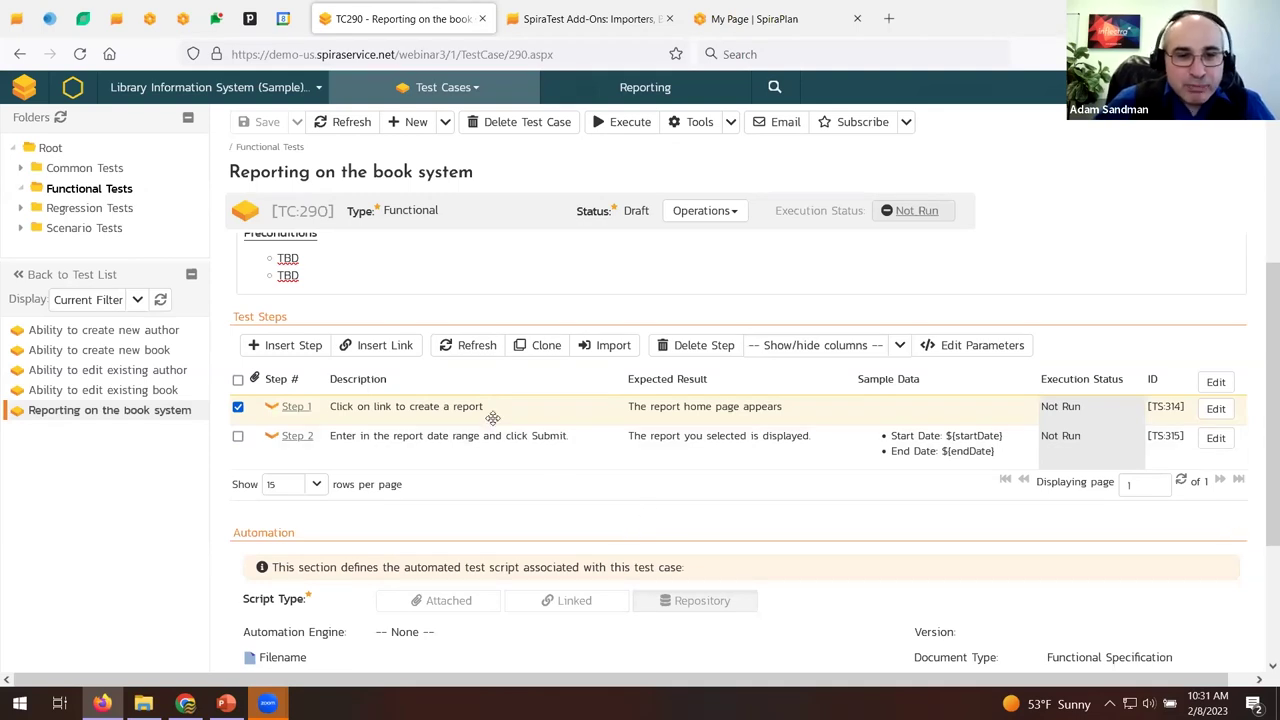
{"action": "left_click", "coordinate": [412, 346]}
Pick the Login to Application test case from the Common Tests folder to link.
{"action": "left_click", "coordinate": [626, 350]}
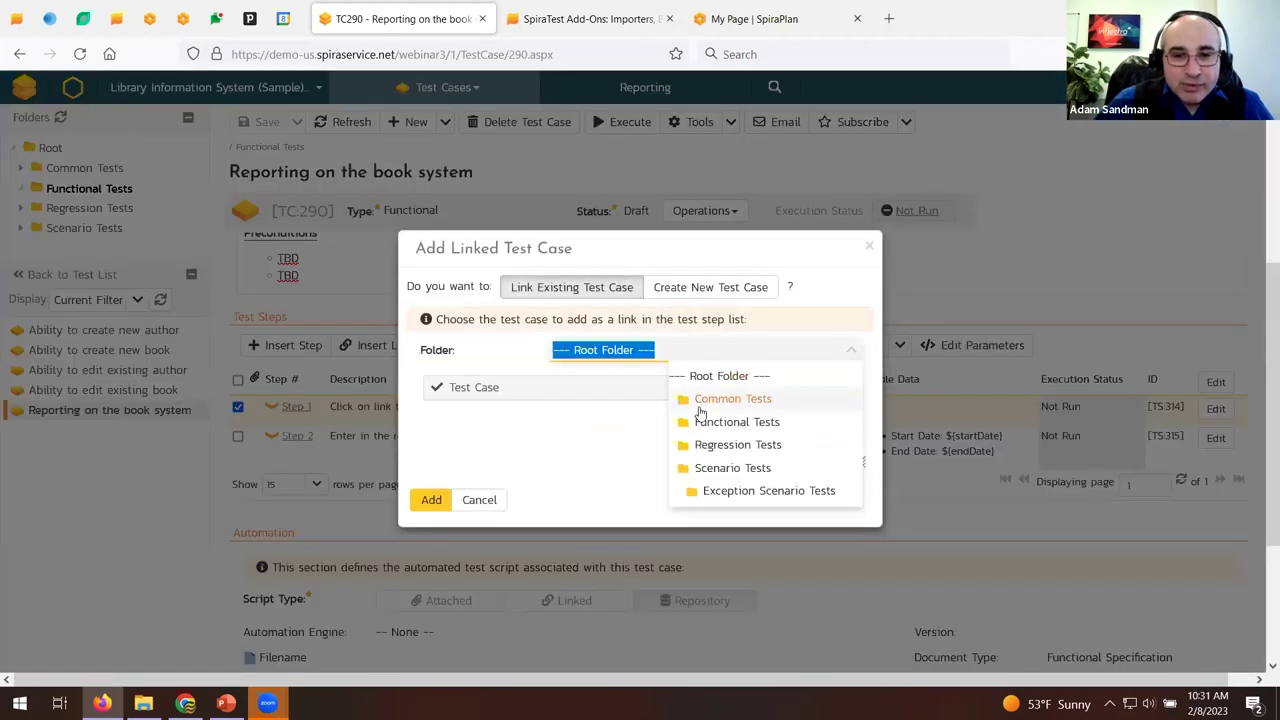
{"action": "left_click", "coordinate": [706, 408]}
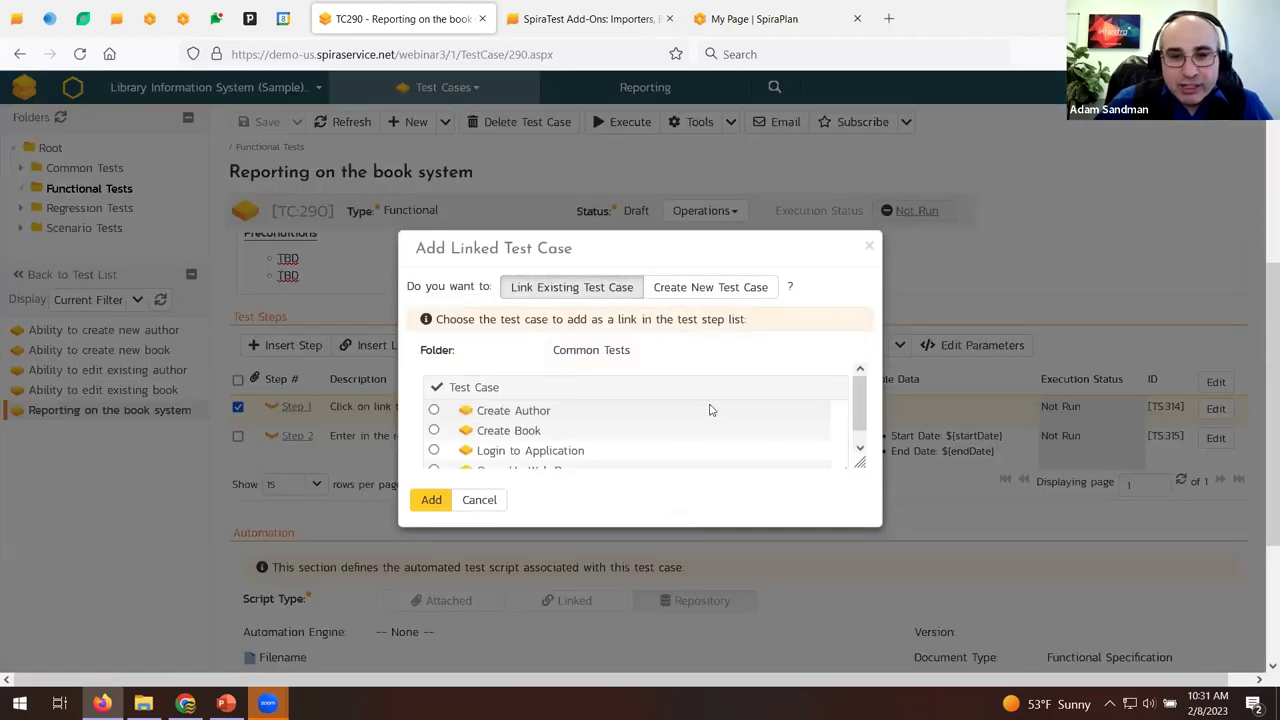
{"action": "left_click", "coordinate": [433, 450]}
{"action": "left_click", "coordinate": [470, 469]}
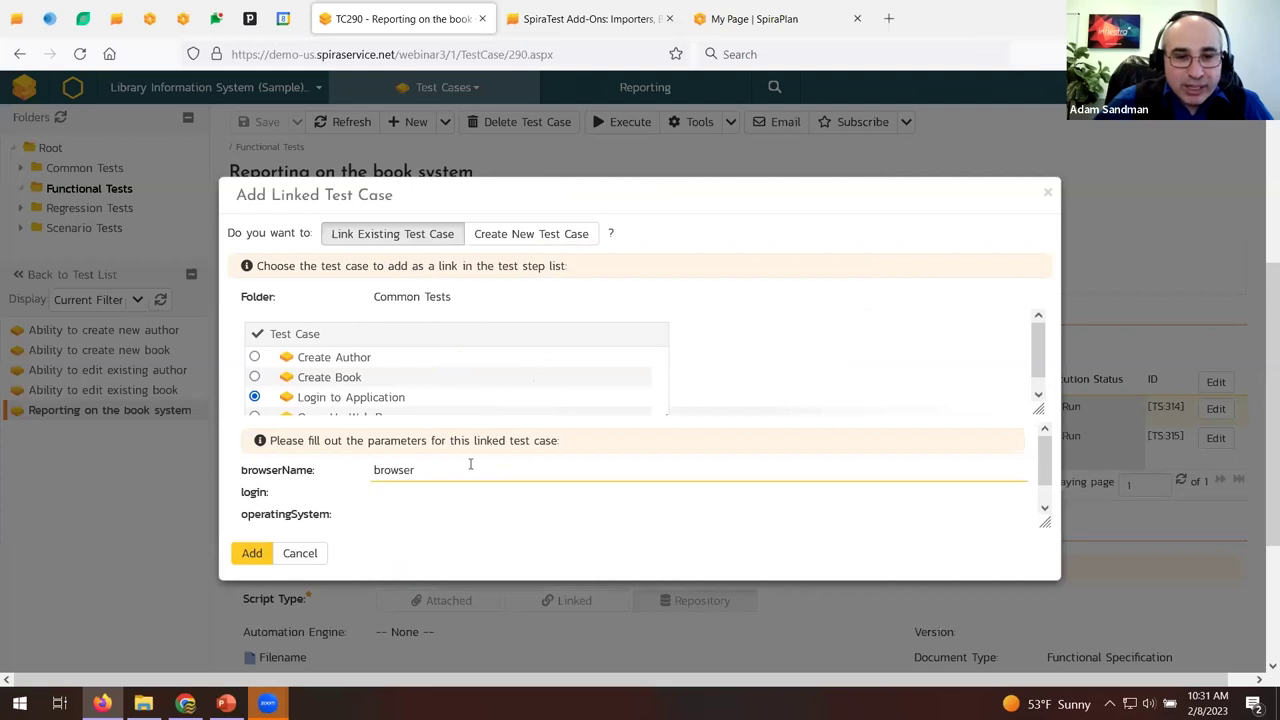
Set the linked step's browserName parameter value to Firefox.
{"action": "left_click", "coordinate": [416, 491]}
{"action": "double_click", "coordinate": [413, 470]}
{"action": "key", "text": "BackSpace"}
{"action": "left_click", "coordinate": [415, 490]}
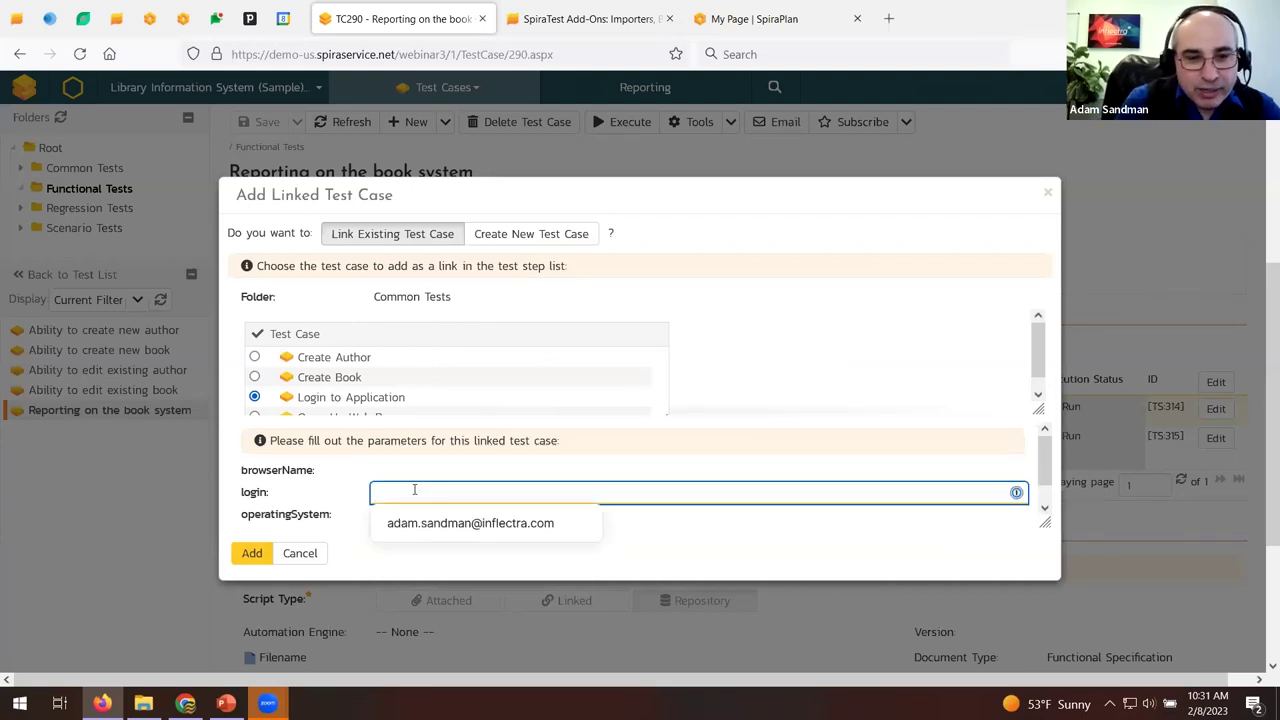
{"action": "type", "text": "Firefox"}
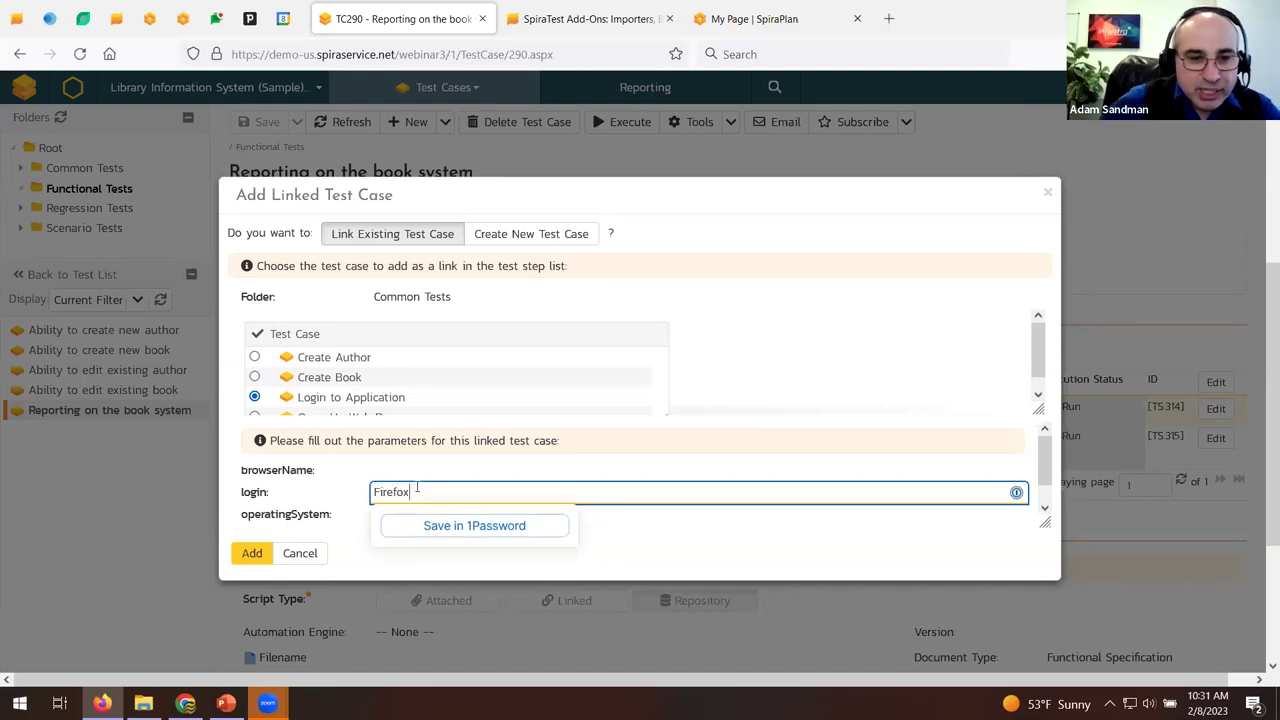
{"action": "scroll", "coordinate": [415, 490], "scroll_direction": "down", "scroll_amount": 1}
{"action": "left_click", "coordinate": [385, 508]}
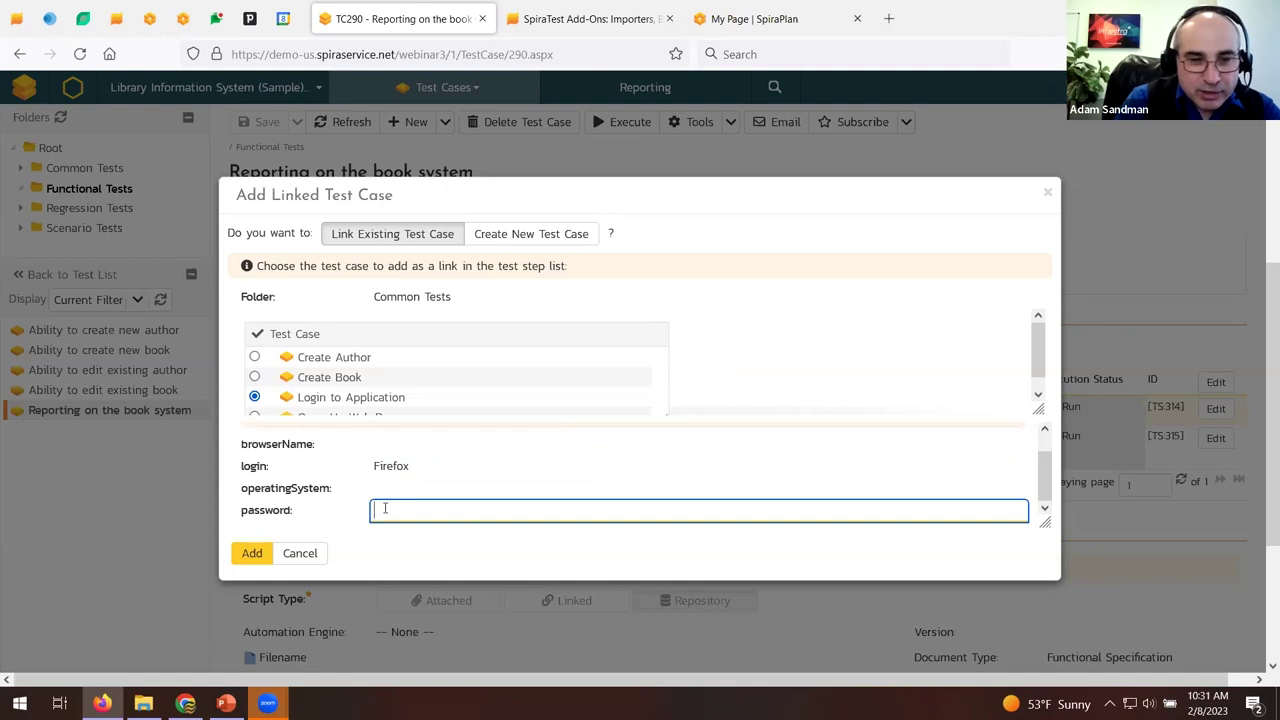
{"action": "left_click", "coordinate": [400, 463]}
{"action": "key", "text": "ctrl+a"}
{"action": "key", "text": "ctrl+x"}
{"action": "left_click", "coordinate": [400, 444]}
{"action": "key", "text": "ctrl+v"}
Set login and operatingSystem to 'librarian' and add the linked Login to Application step.
{"action": "left_click", "coordinate": [394, 489]}
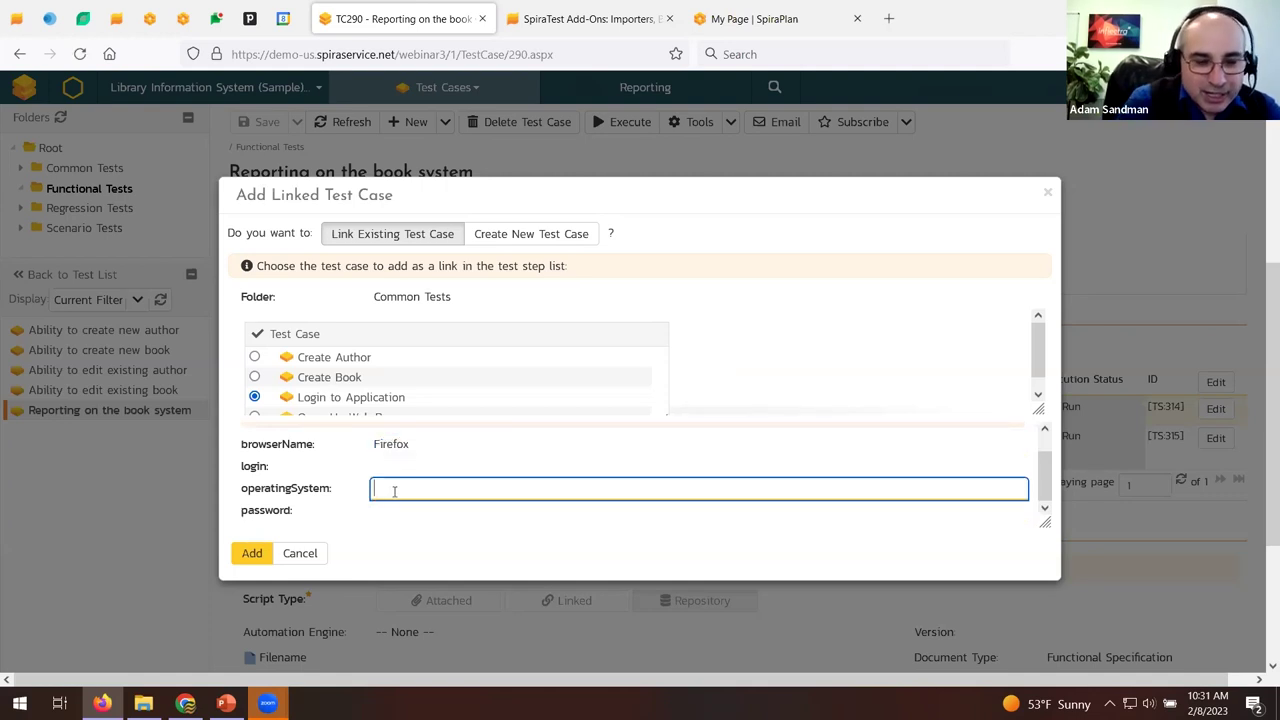
{"action": "left_click", "coordinate": [395, 467]}
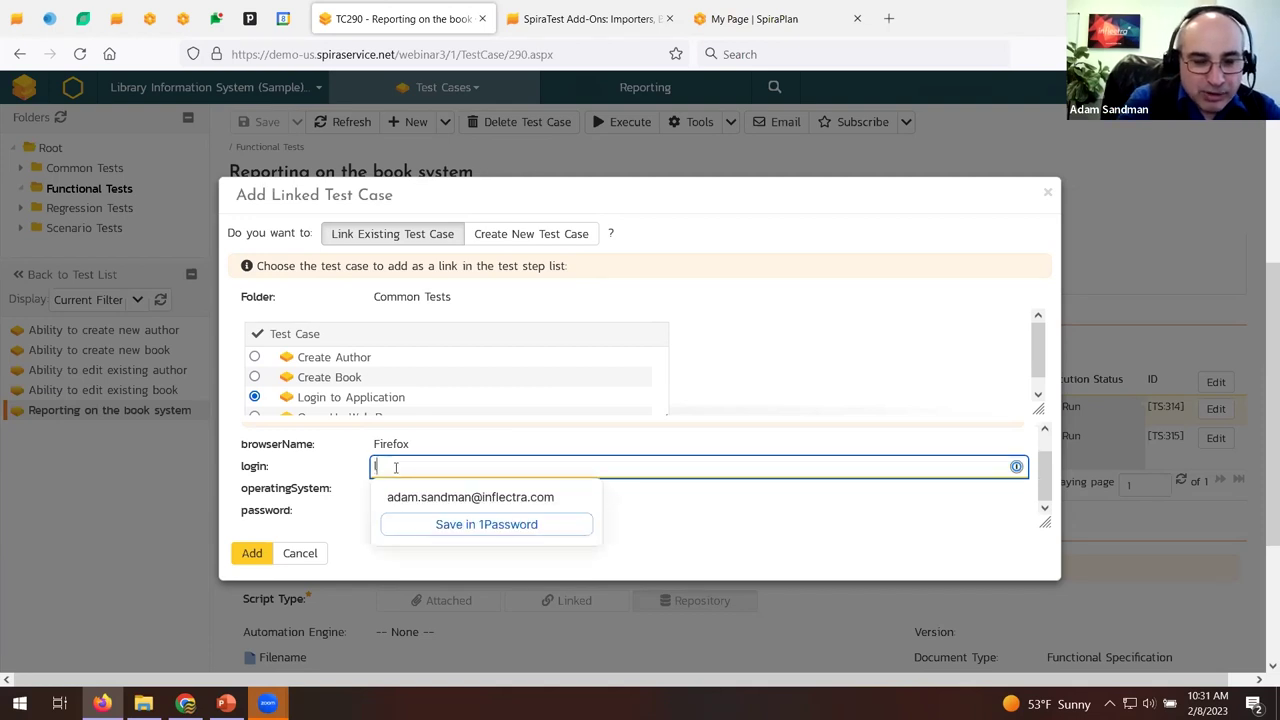
{"action": "type", "text": "librarian"}
{"action": "key", "text": "Tab"}
{"action": "type", "text": "librarian"}
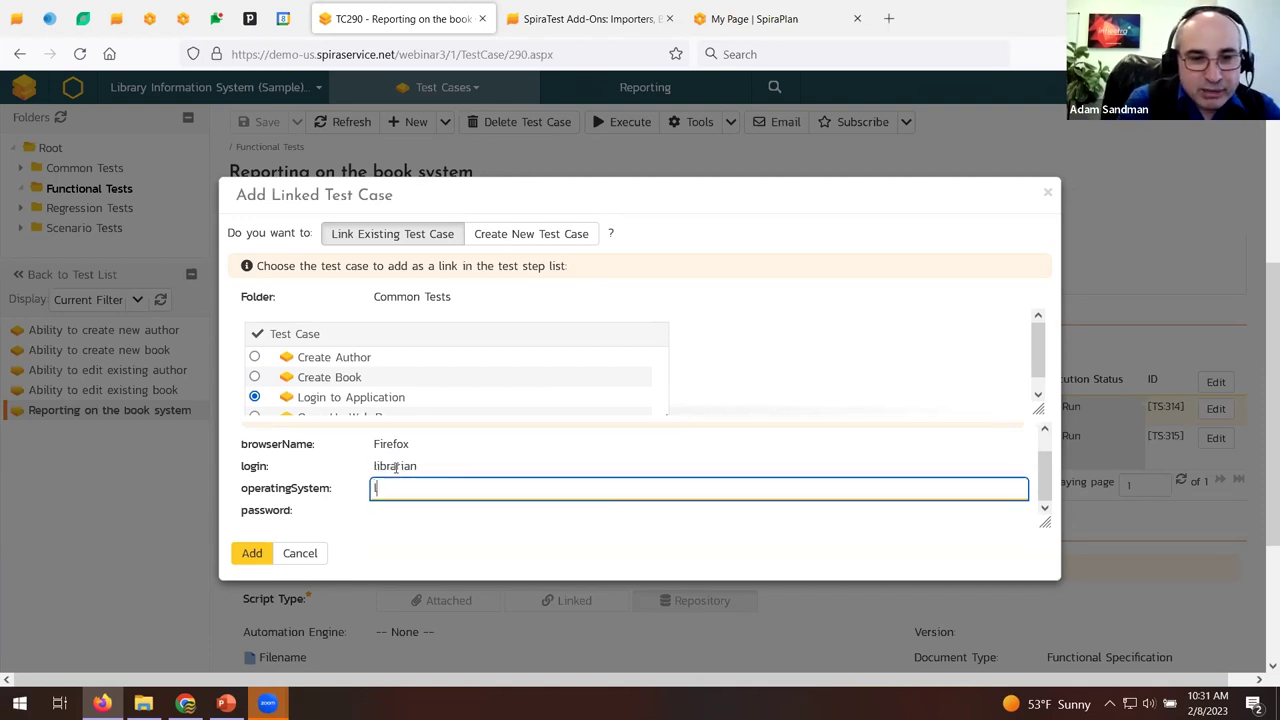
{"action": "left_click", "coordinate": [251, 553]}
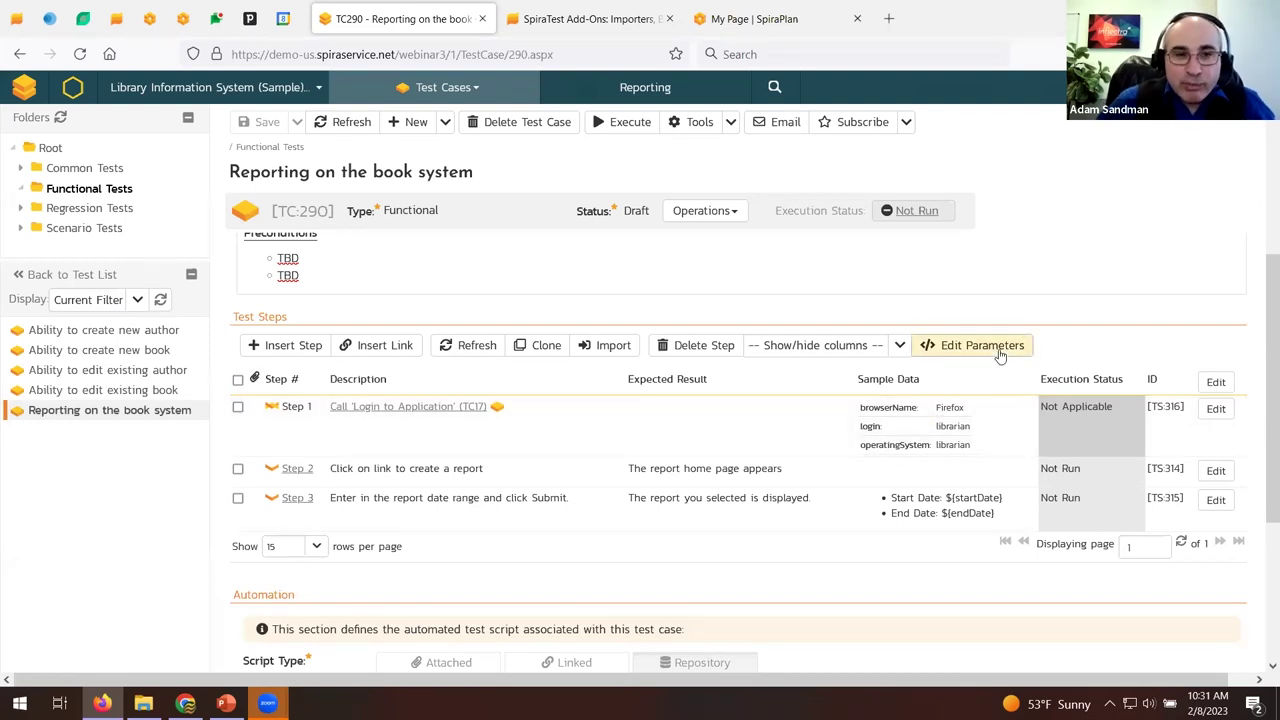
{"action": "scroll", "coordinate": [1000, 355], "scroll_direction": "down", "scroll_amount": 5}
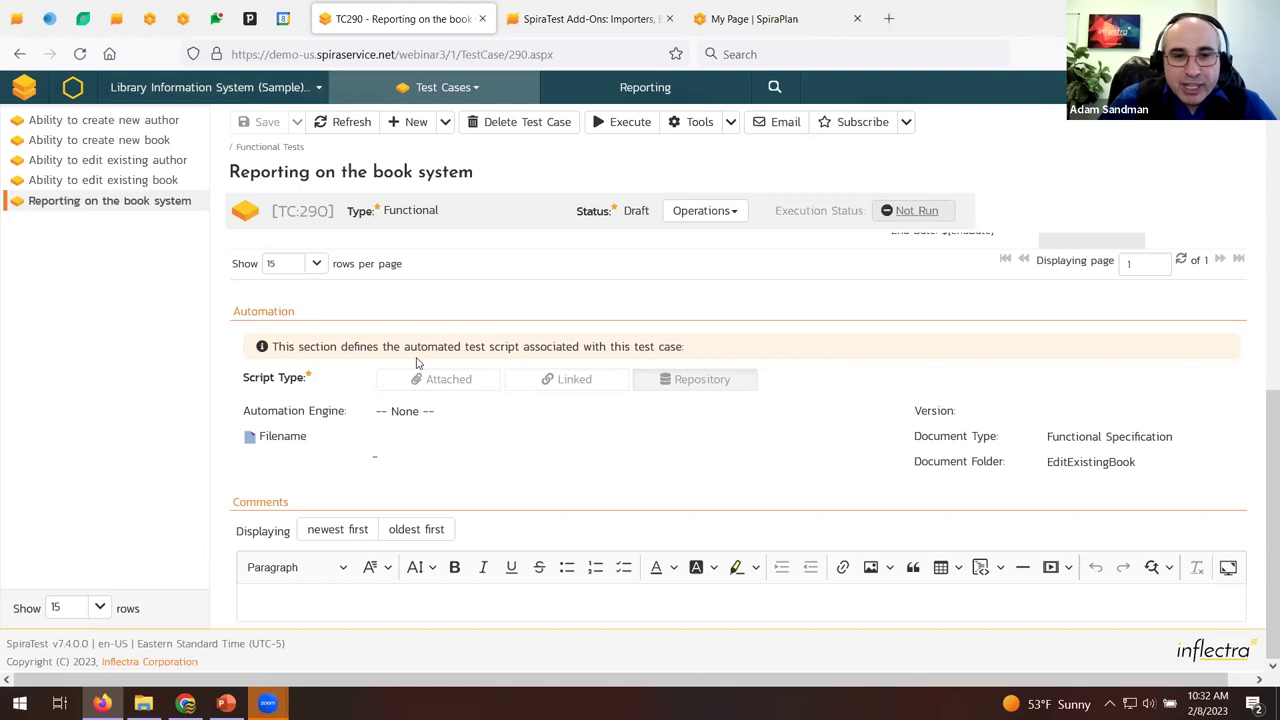
Check TC:290's workflow operations, then go to the Test Sets list.
{"action": "scroll", "coordinate": [418, 363], "scroll_direction": "up", "scroll_amount": 10}
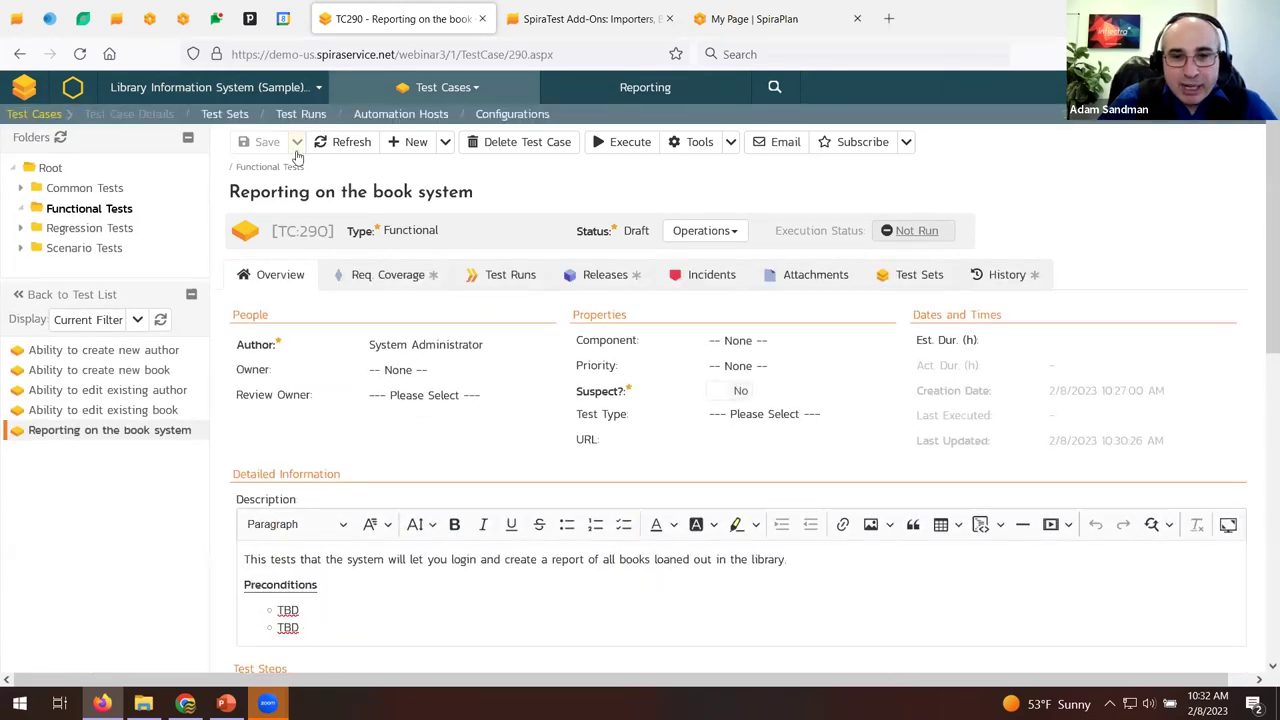
{"action": "left_click", "coordinate": [726, 236]}
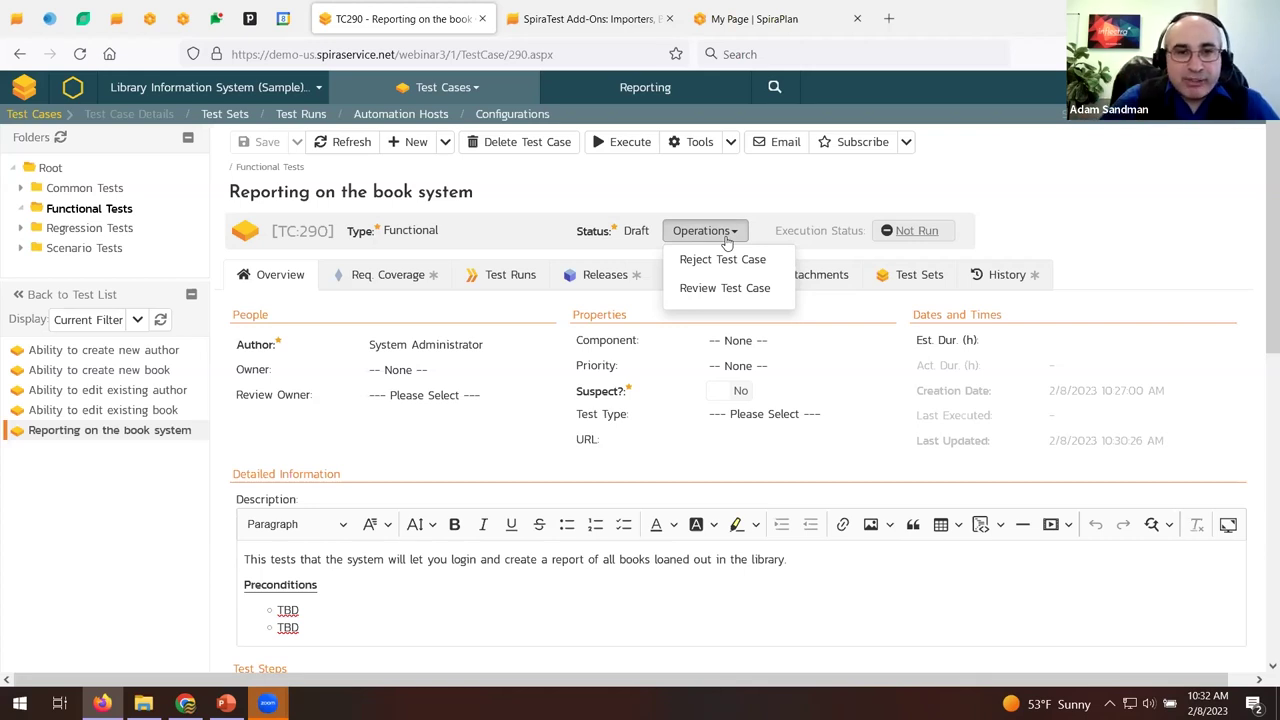
{"action": "left_click", "coordinate": [238, 117]}
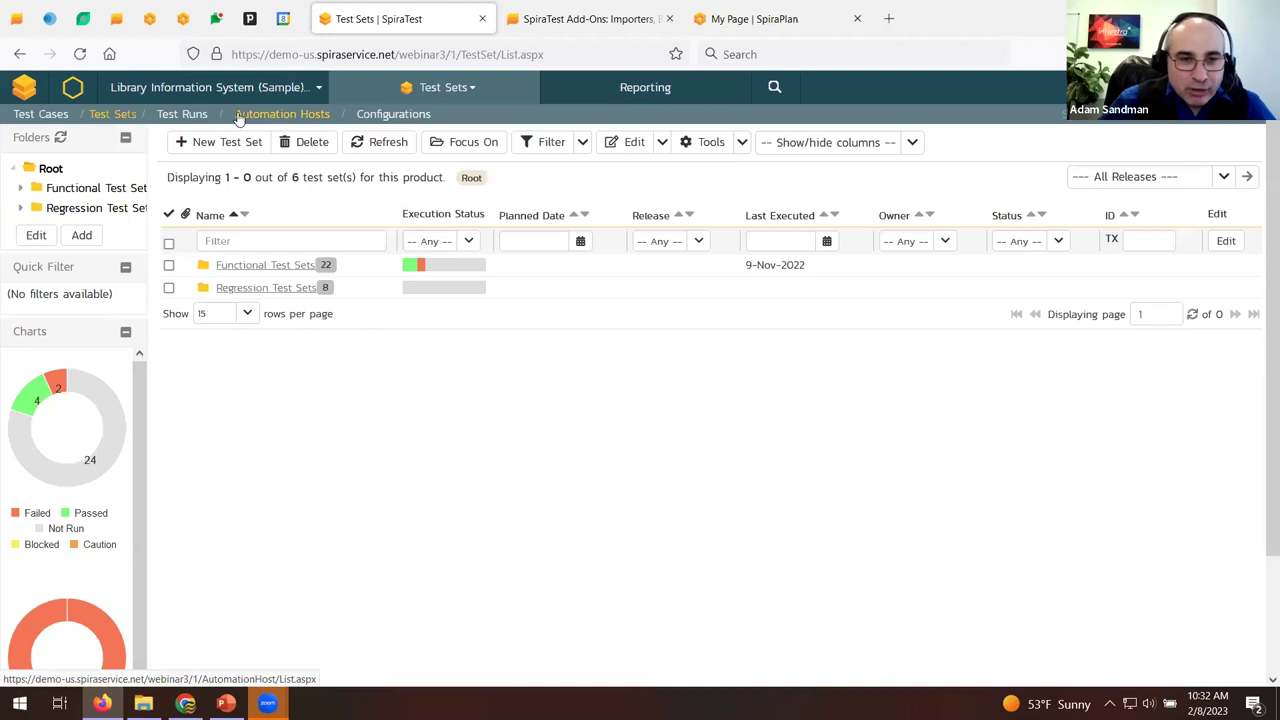
Return through Test Cases to Test Sets and open the Functional Test Sets folder.
{"action": "left_click", "coordinate": [50, 116]}
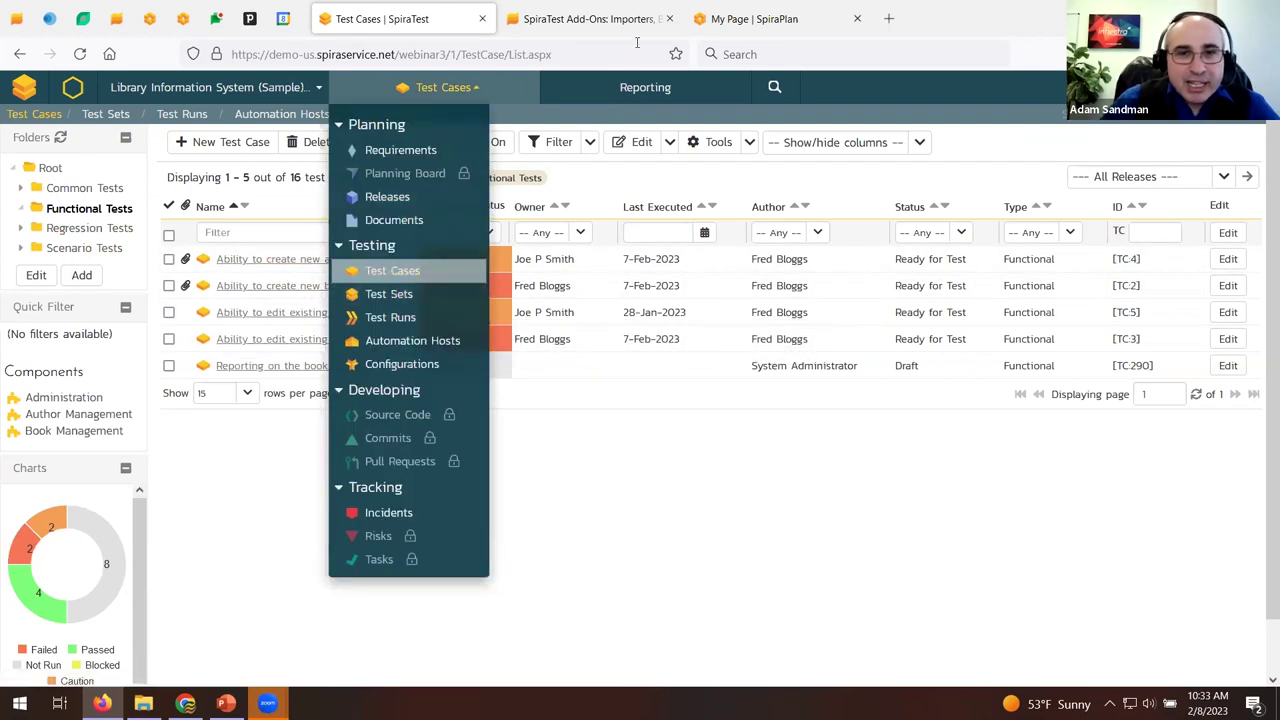
{"action": "left_click", "coordinate": [410, 295]}
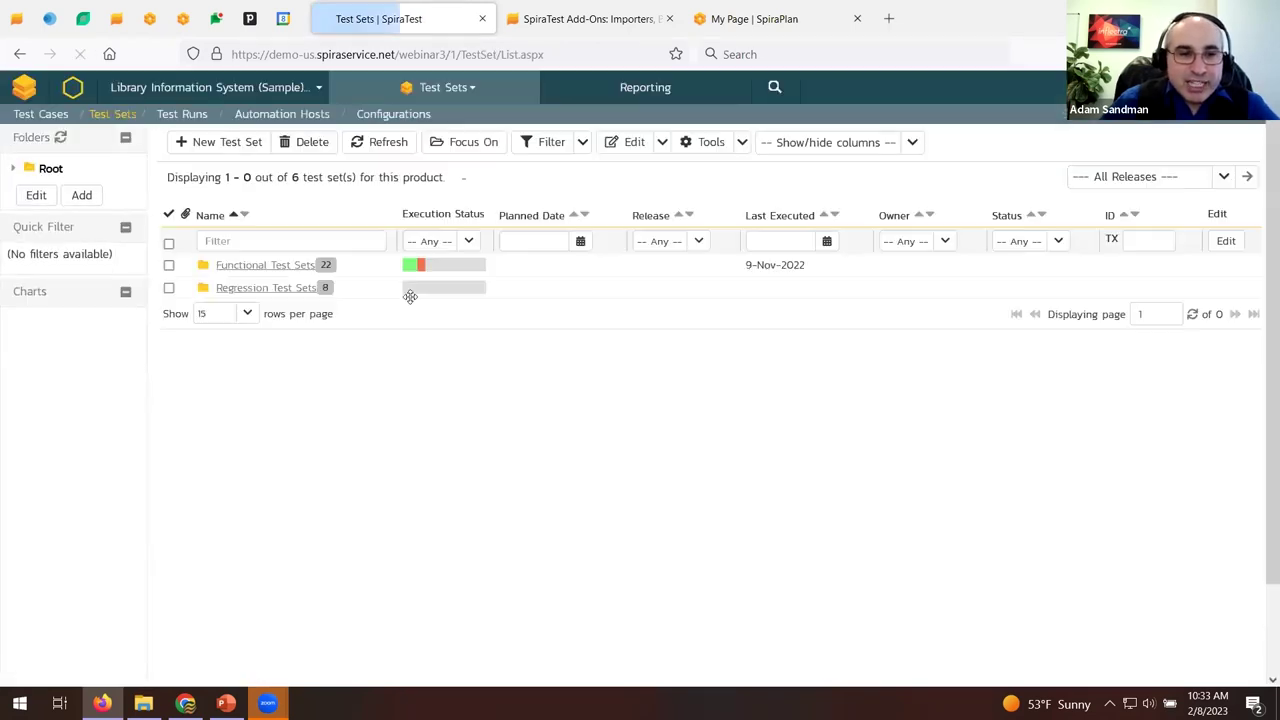
{"action": "left_click", "coordinate": [284, 265]}
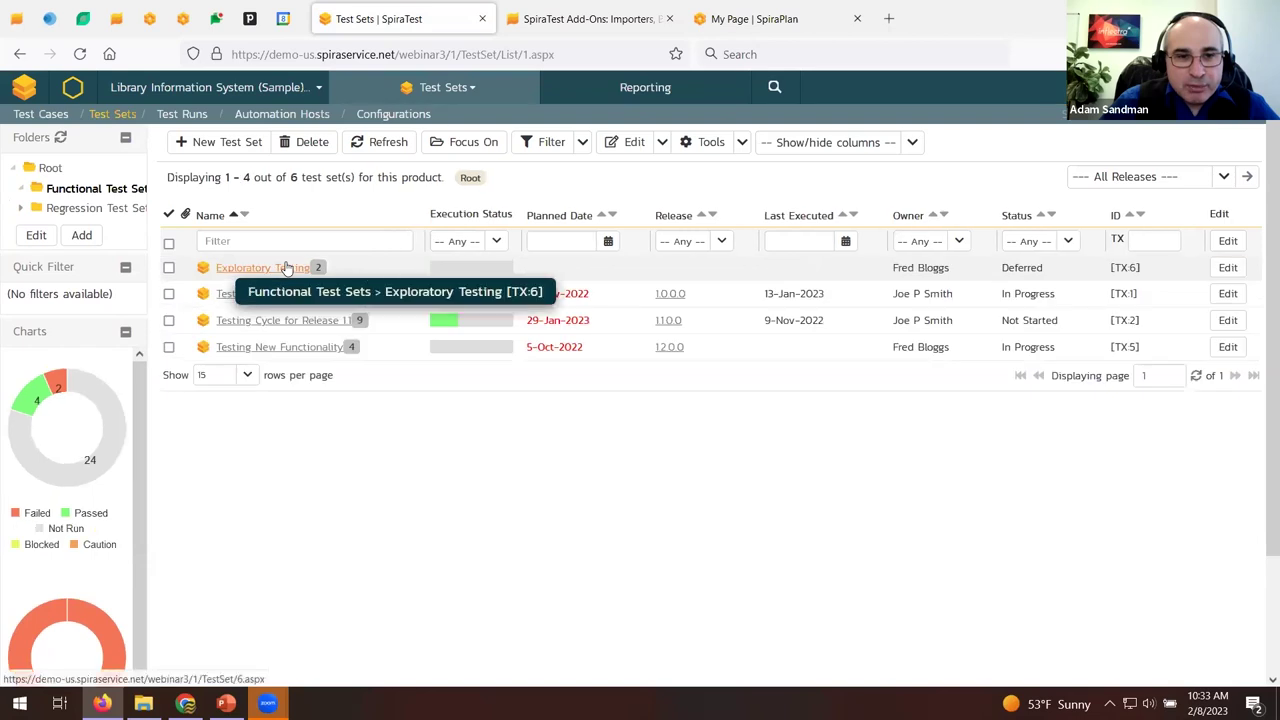
Create test set 'Manua Suite for Release 1.0' on release 1.0.0.0 and open its details.
{"action": "left_click", "coordinate": [207, 150]}
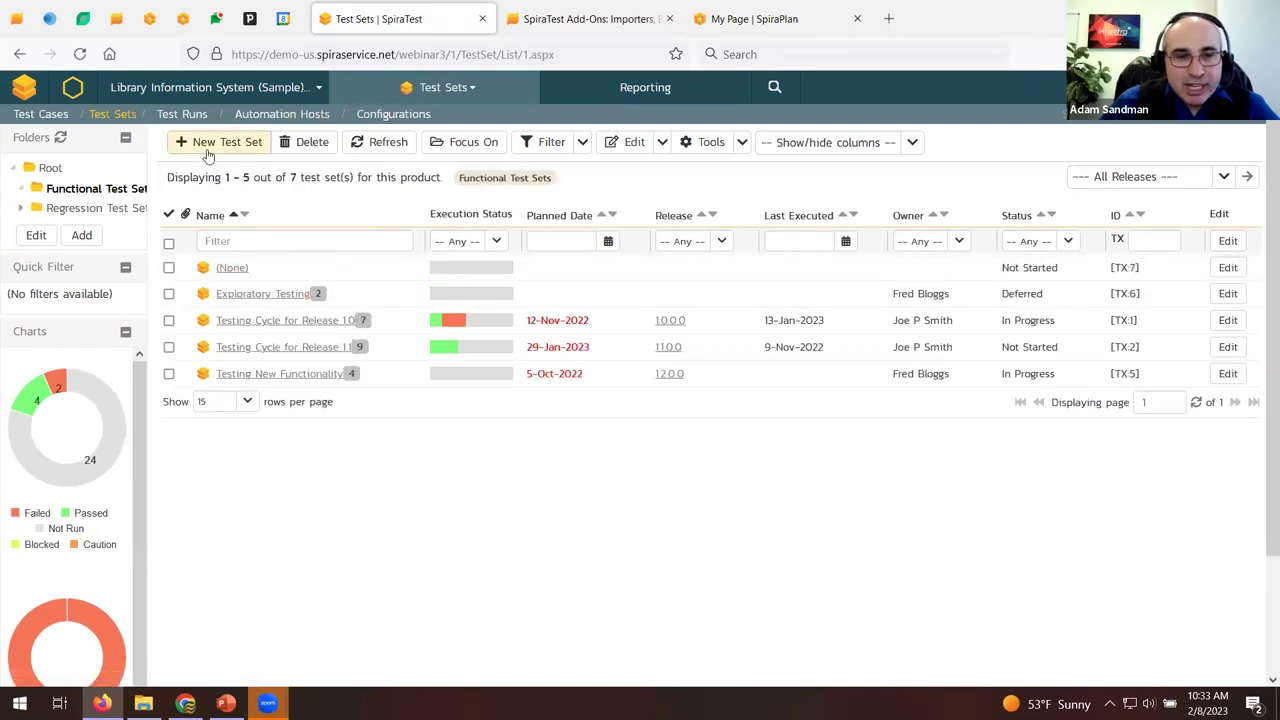
{"action": "left_click", "coordinate": [256, 280]}
{"action": "type", "text": "Manua Suite"}
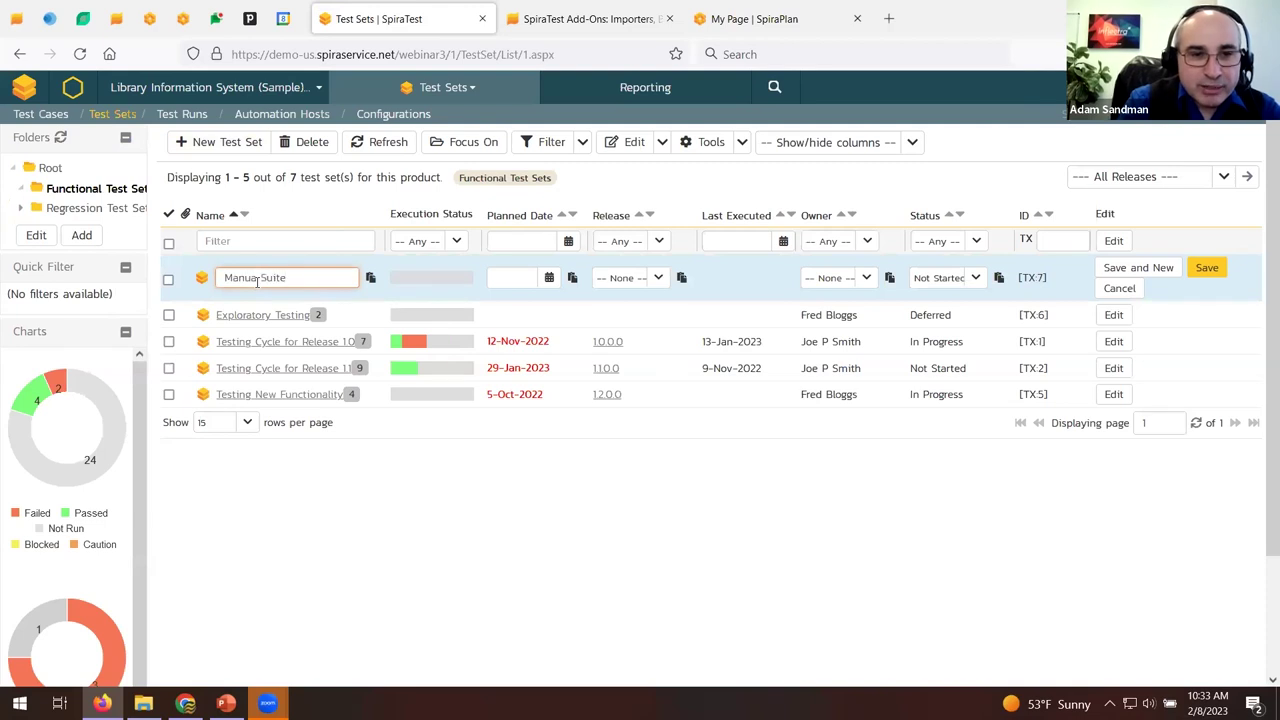
{"action": "type", "text": "ual Suite for Release 1.0"}
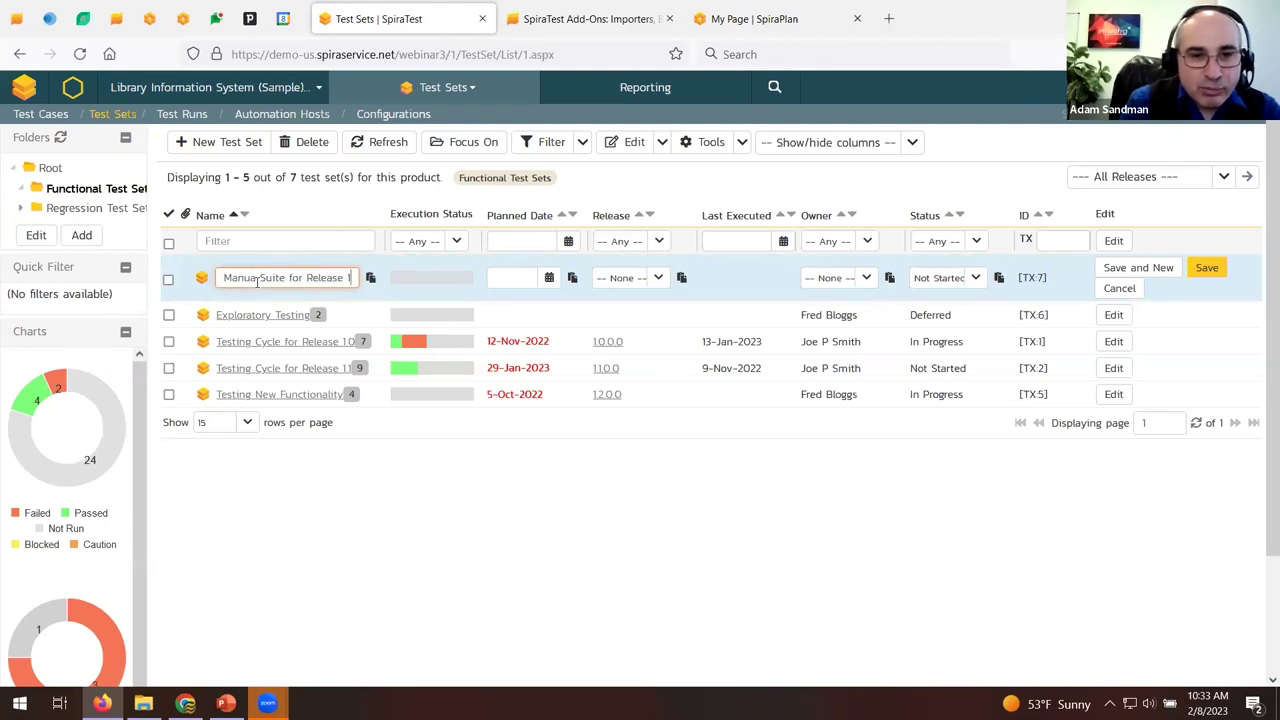
{"action": "left_click", "coordinate": [660, 277]}
{"action": "left_click", "coordinate": [614, 312]}
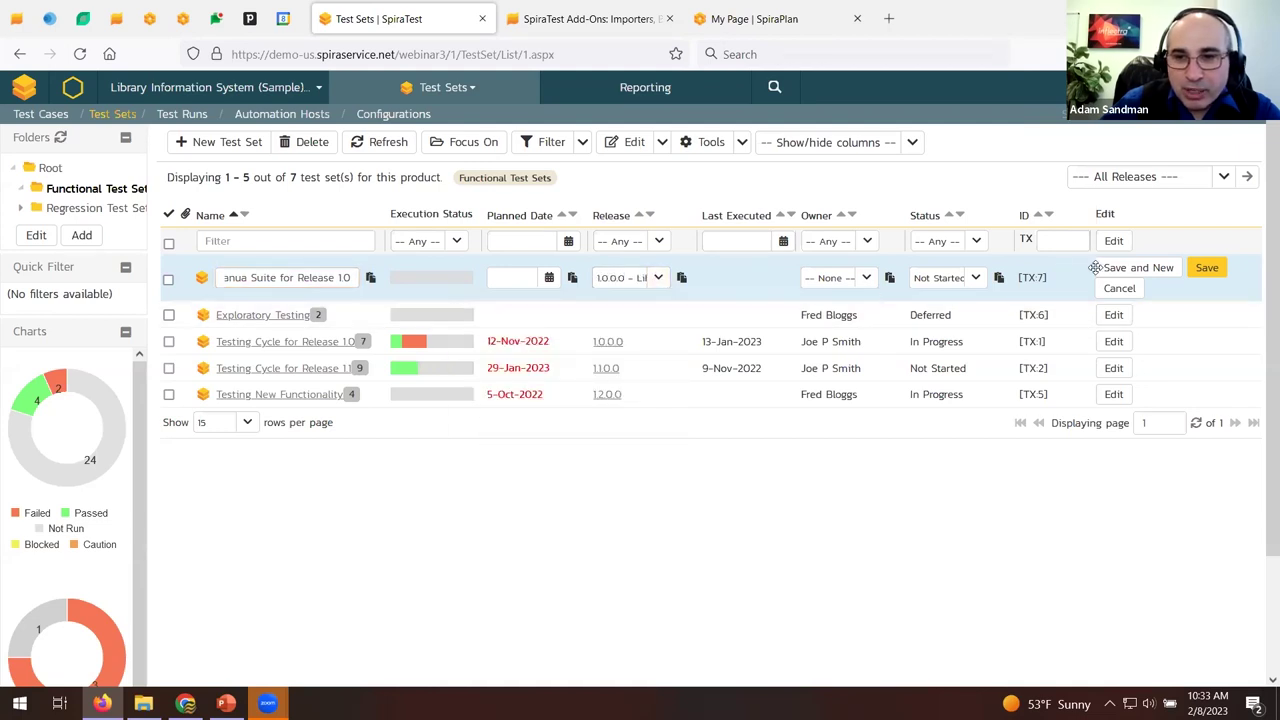
{"action": "left_click", "coordinate": [1206, 268]}
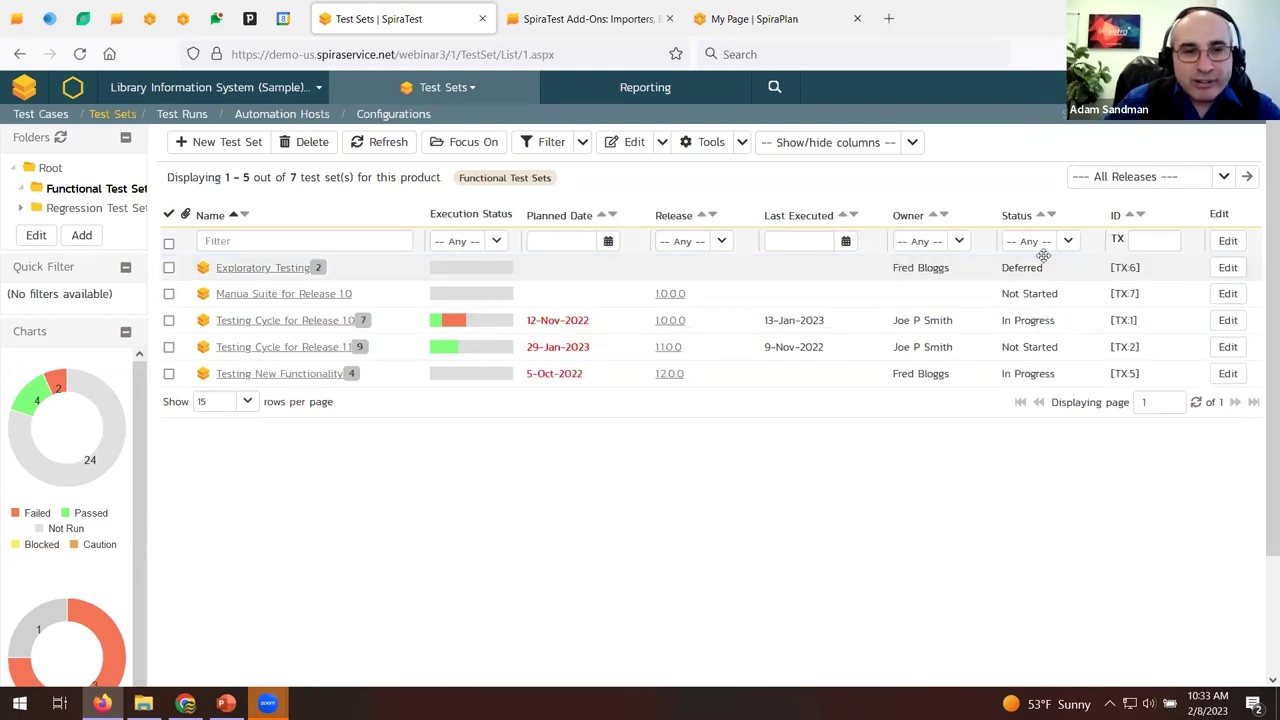
{"action": "left_click", "coordinate": [260, 296]}
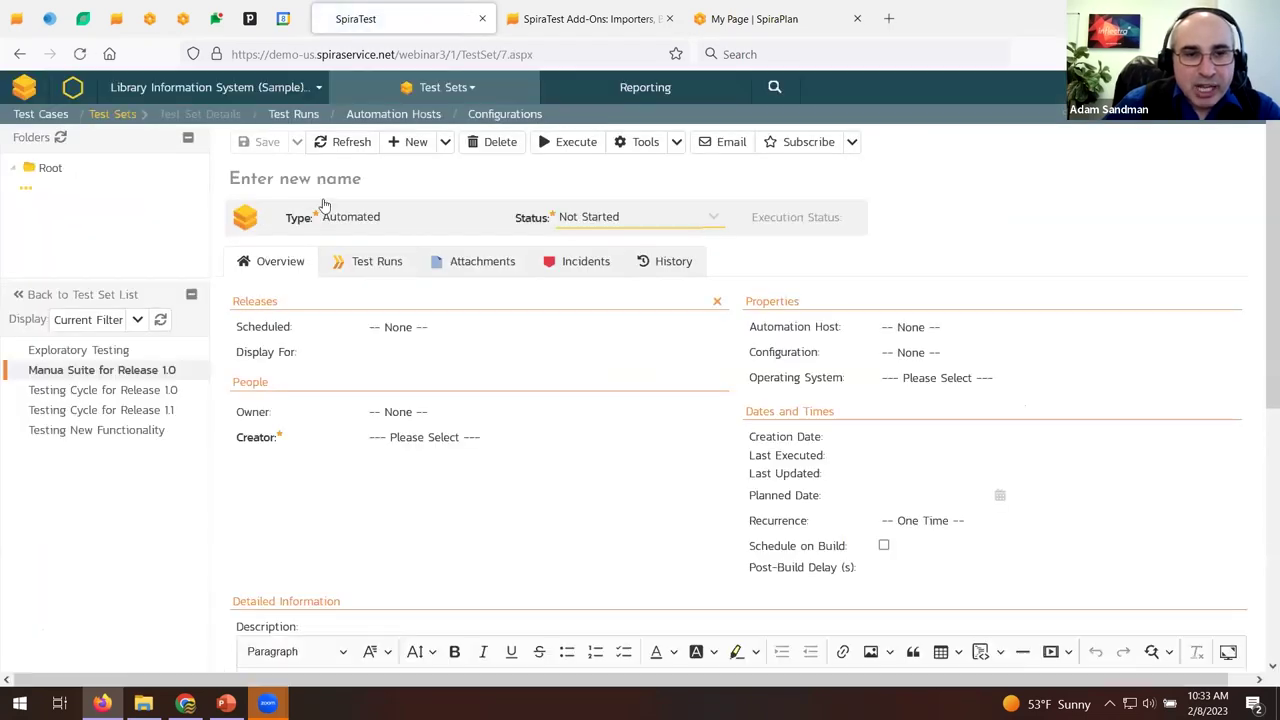
Correct the test set name to 'Manual Suite for Release 1.0' via spelling suggestion.
{"action": "left_click", "coordinate": [297, 188]}
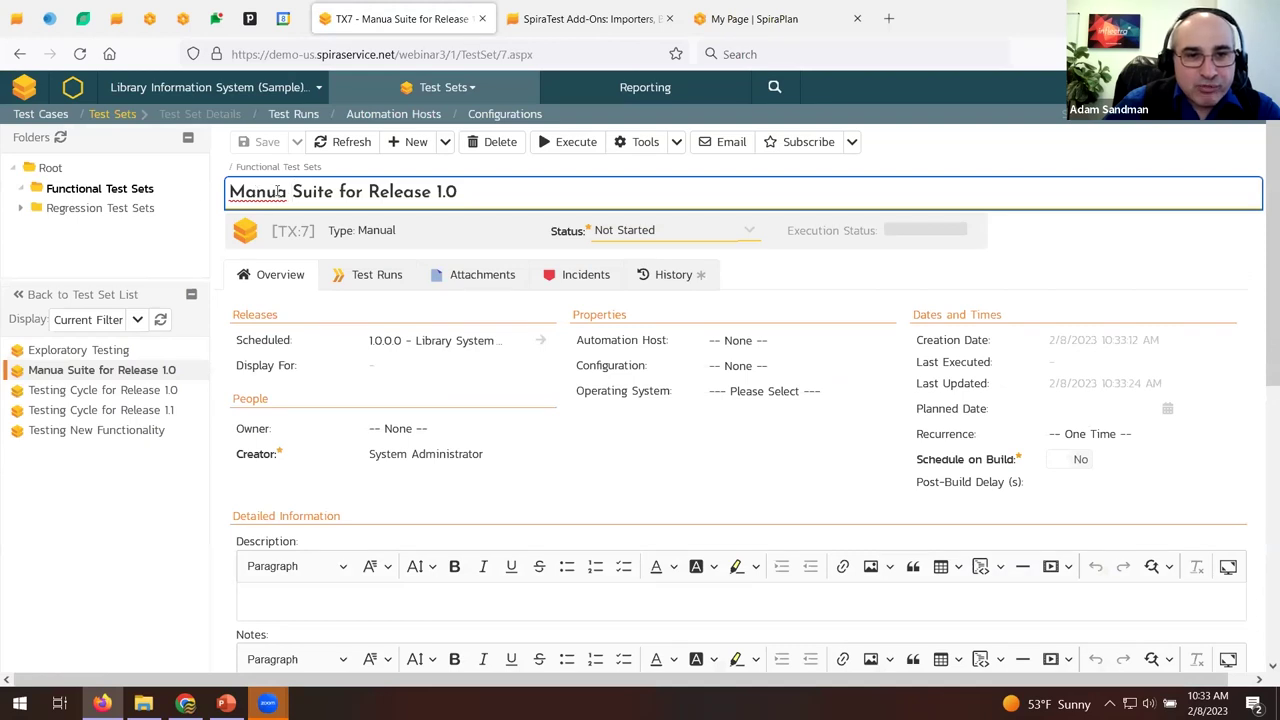
{"action": "right_click", "coordinate": [279, 192]}
{"action": "left_click", "coordinate": [318, 284]}
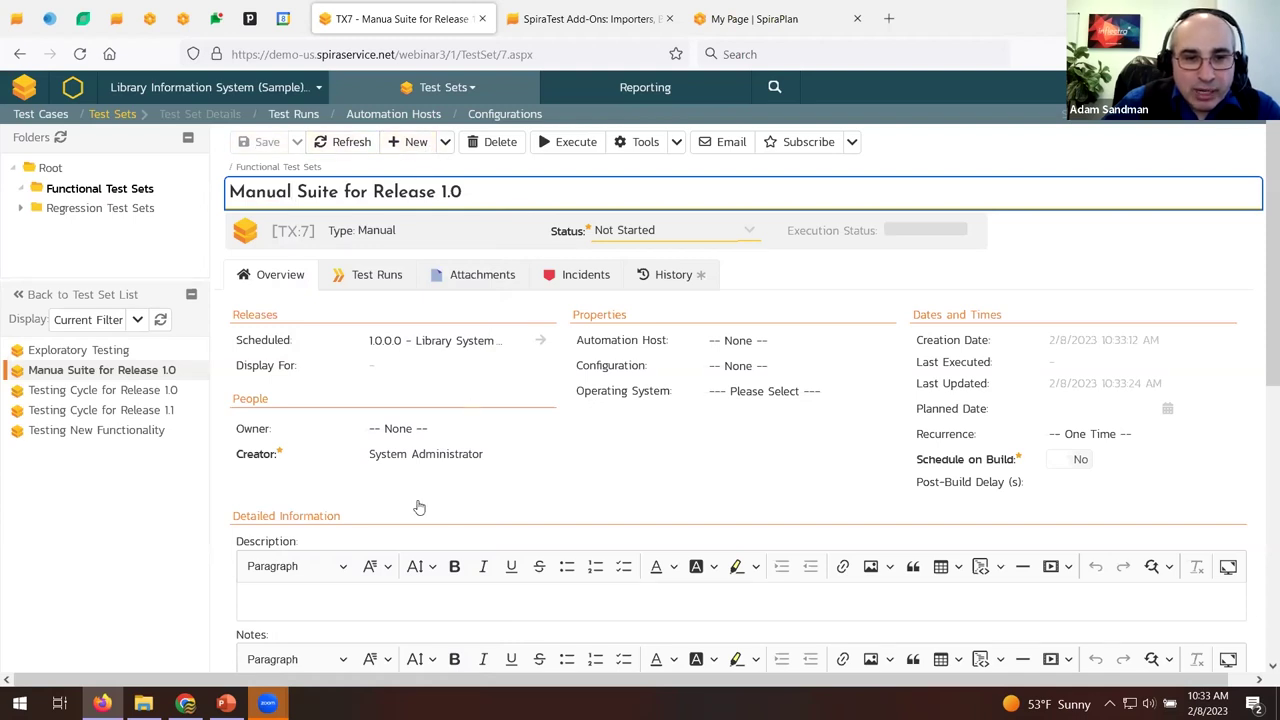
Save a description about the happy path of creating a book, author and running a report.
{"action": "scroll", "coordinate": [419, 507], "scroll_direction": "down", "scroll_amount": 2}
{"action": "left_click", "coordinate": [390, 435]}
{"action": "type", "text": "This tests the general happ"}
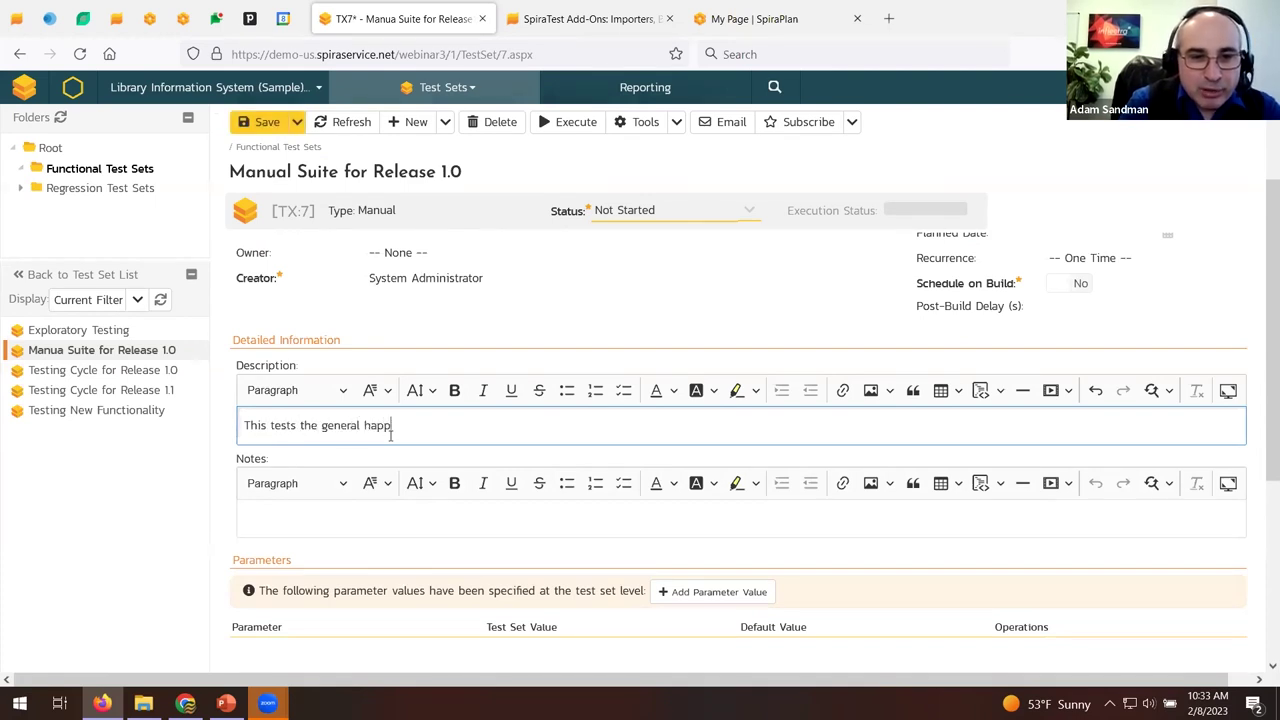
{"action": "type", "text": "y path of creating a book, auth"}
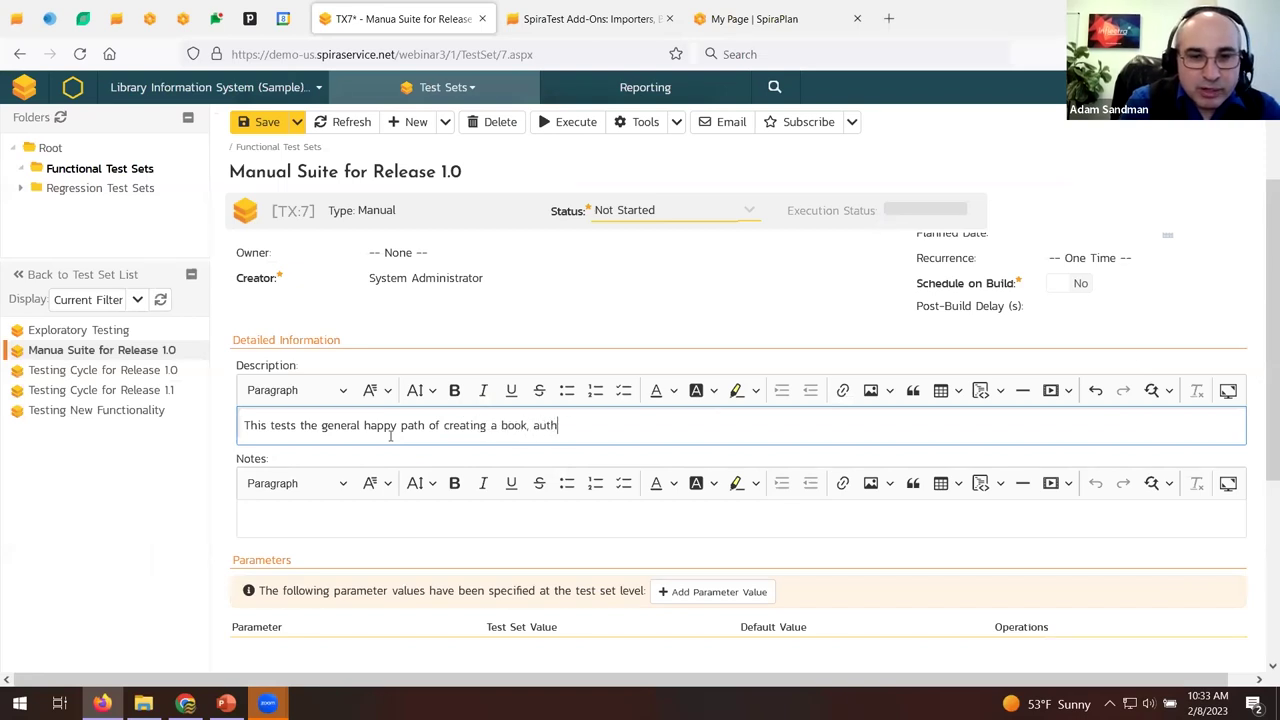
{"action": "type", "text": "or and running a report."}
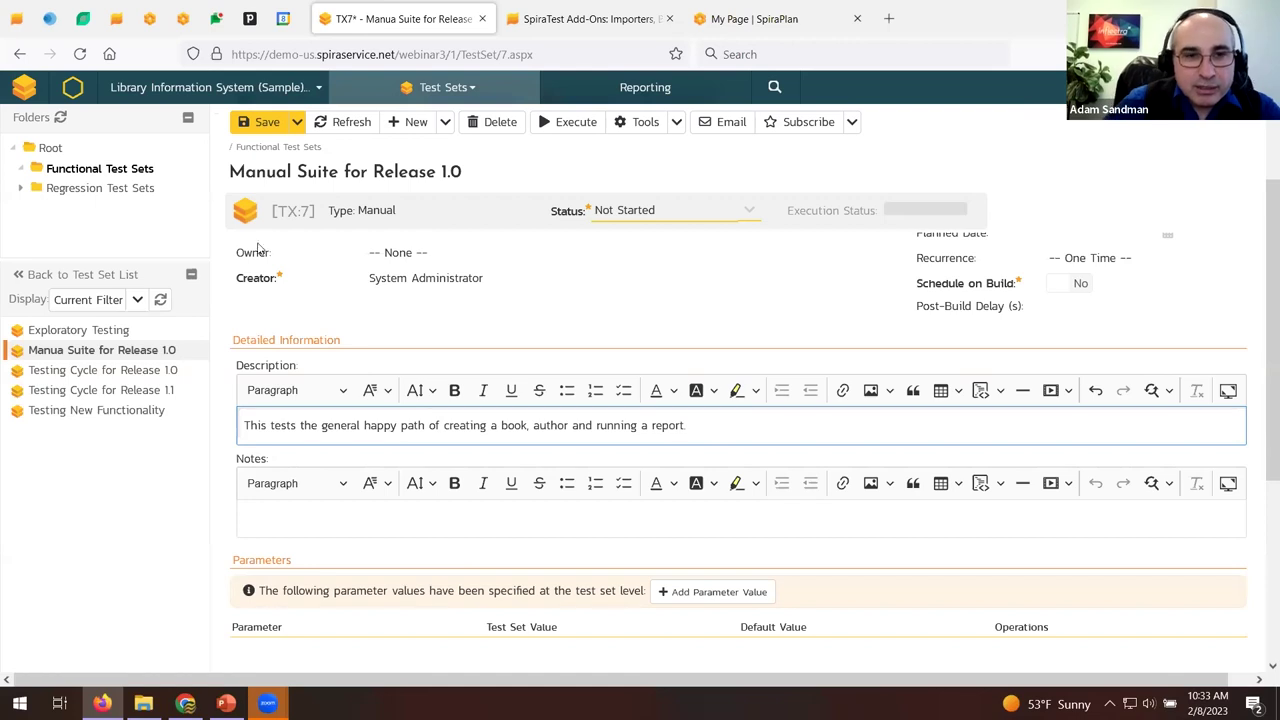
{"action": "left_click", "coordinate": [262, 122]}
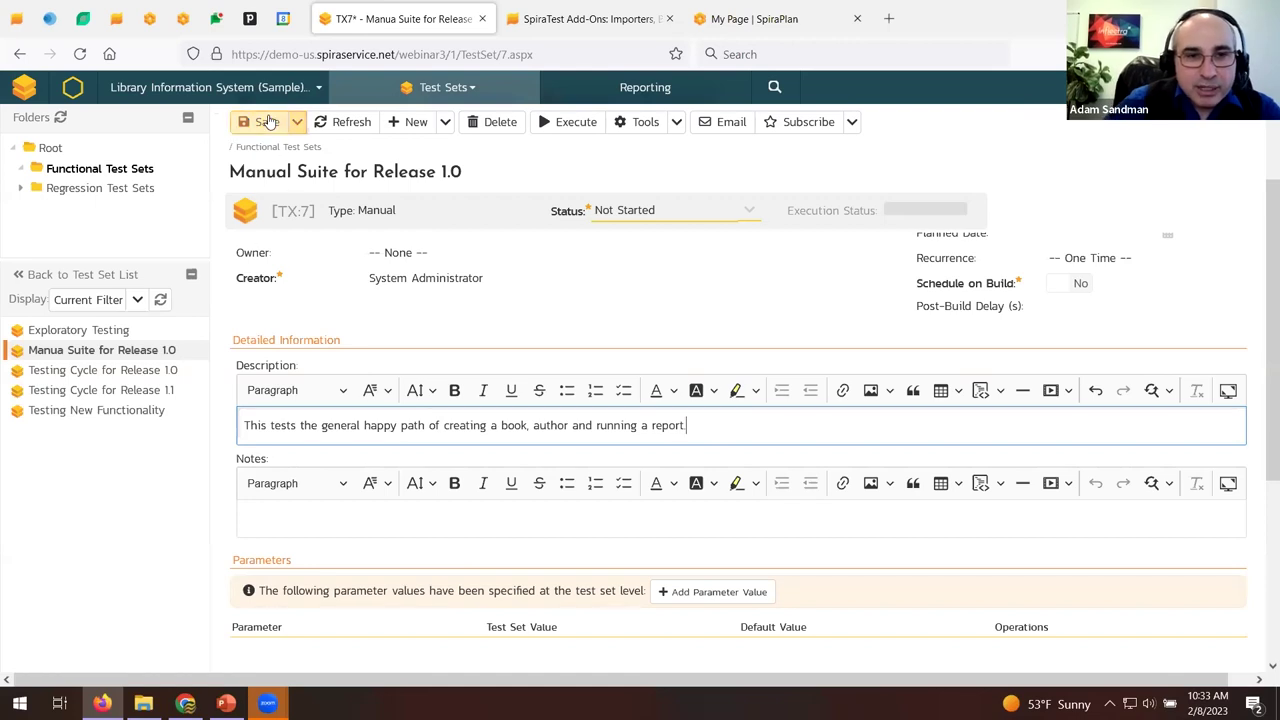
{"action": "scroll", "coordinate": [474, 383], "scroll_direction": "down", "scroll_amount": 3}
{"action": "scroll", "coordinate": [474, 383], "scroll_direction": "down", "scroll_amount": 2}
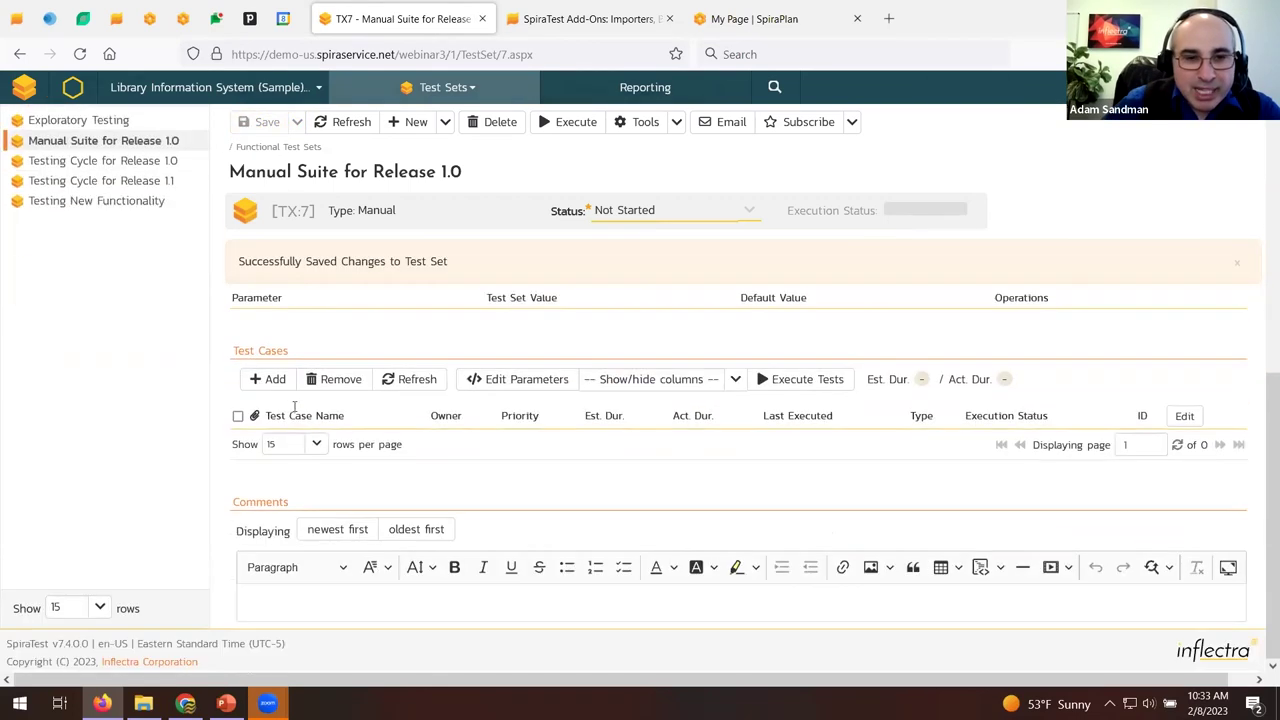
{"action": "left_click", "coordinate": [270, 384]}
Add the author, book and Reporting test cases from Functional Tests, moving author above book.
{"action": "left_click", "coordinate": [279, 399]}
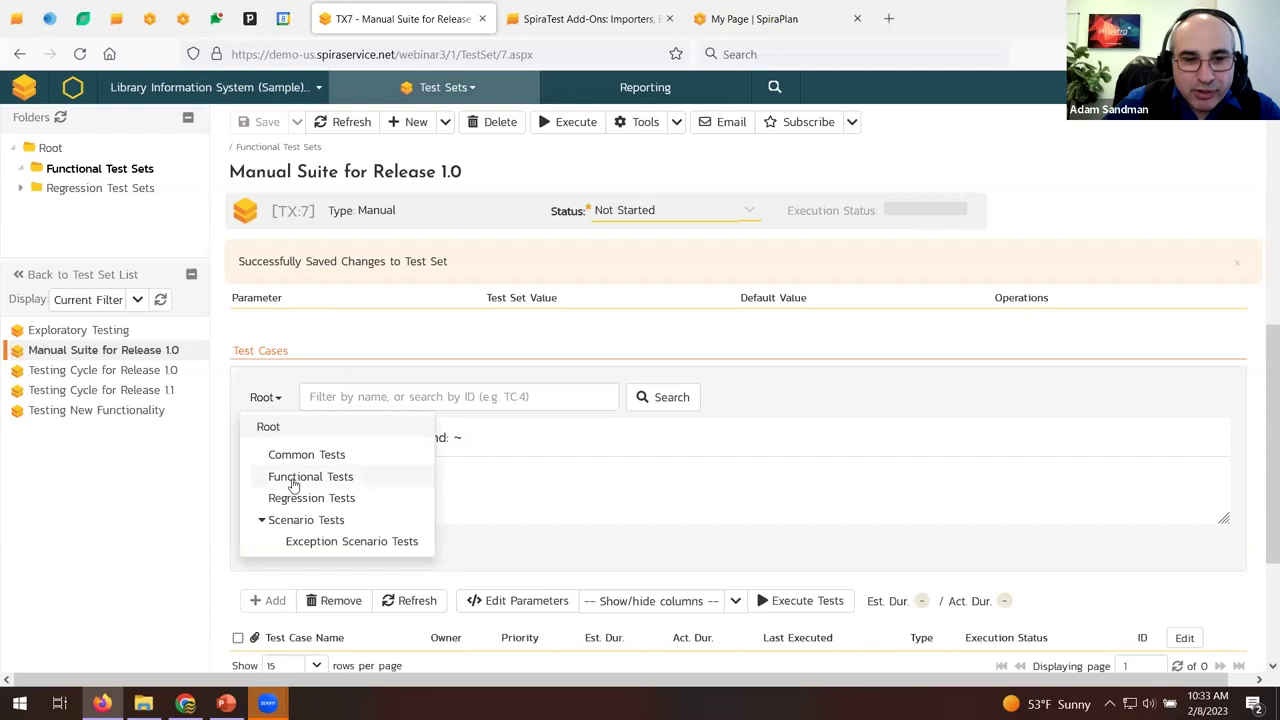
{"action": "left_click", "coordinate": [296, 477]}
{"action": "left_click", "coordinate": [255, 451]}
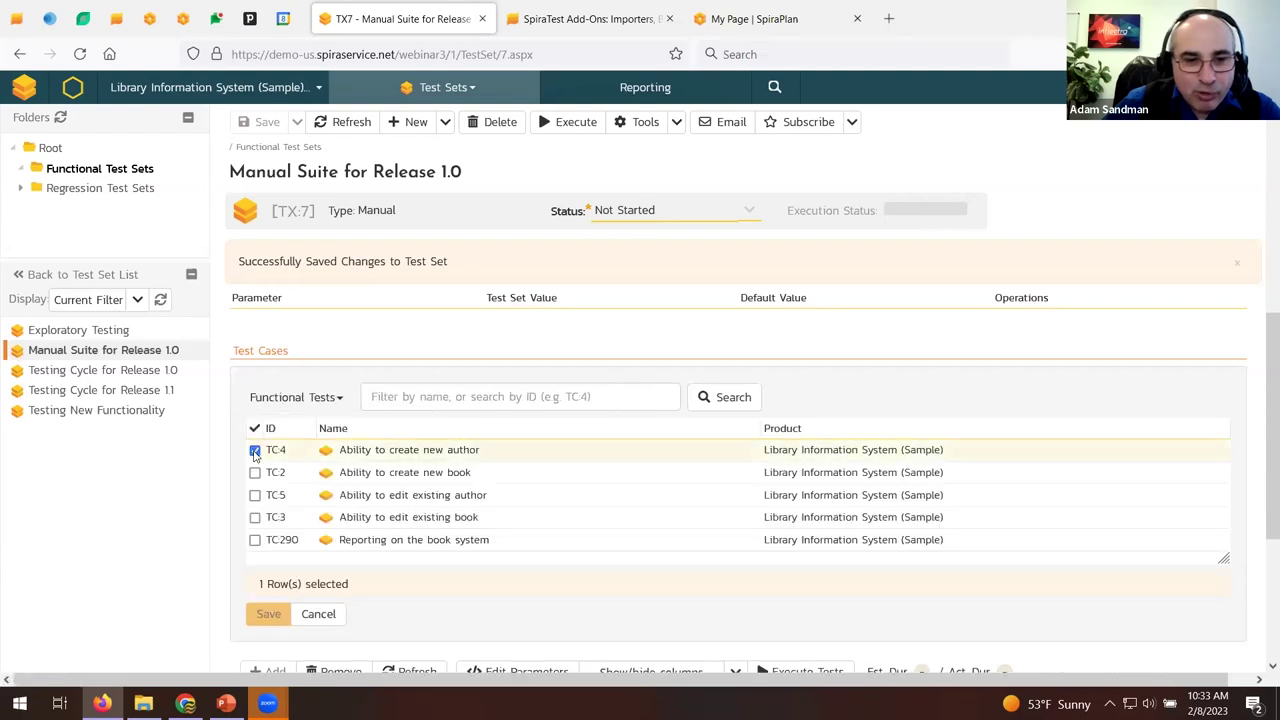
{"action": "left_click", "coordinate": [255, 473]}
{"action": "left_click", "coordinate": [255, 541]}
{"action": "left_click", "coordinate": [267, 613]}
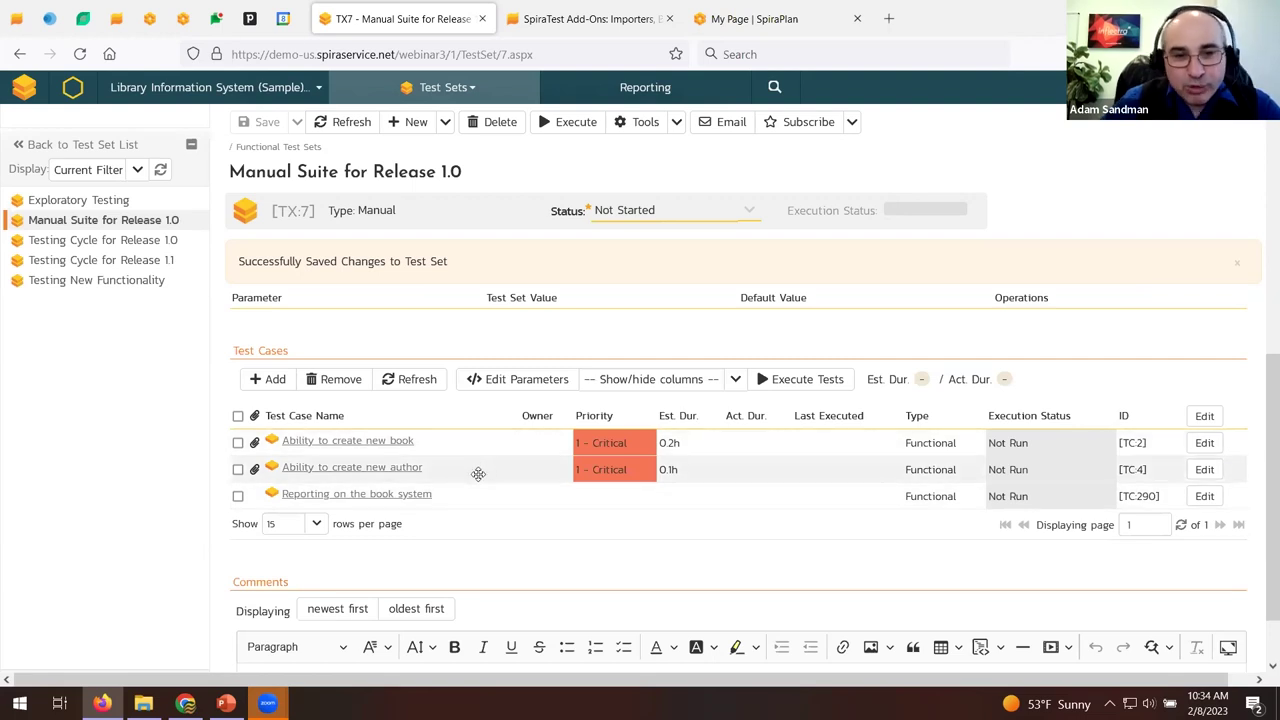
{"action": "left_click_drag", "start_coordinate": [455, 471], "coordinate": [459, 448]}
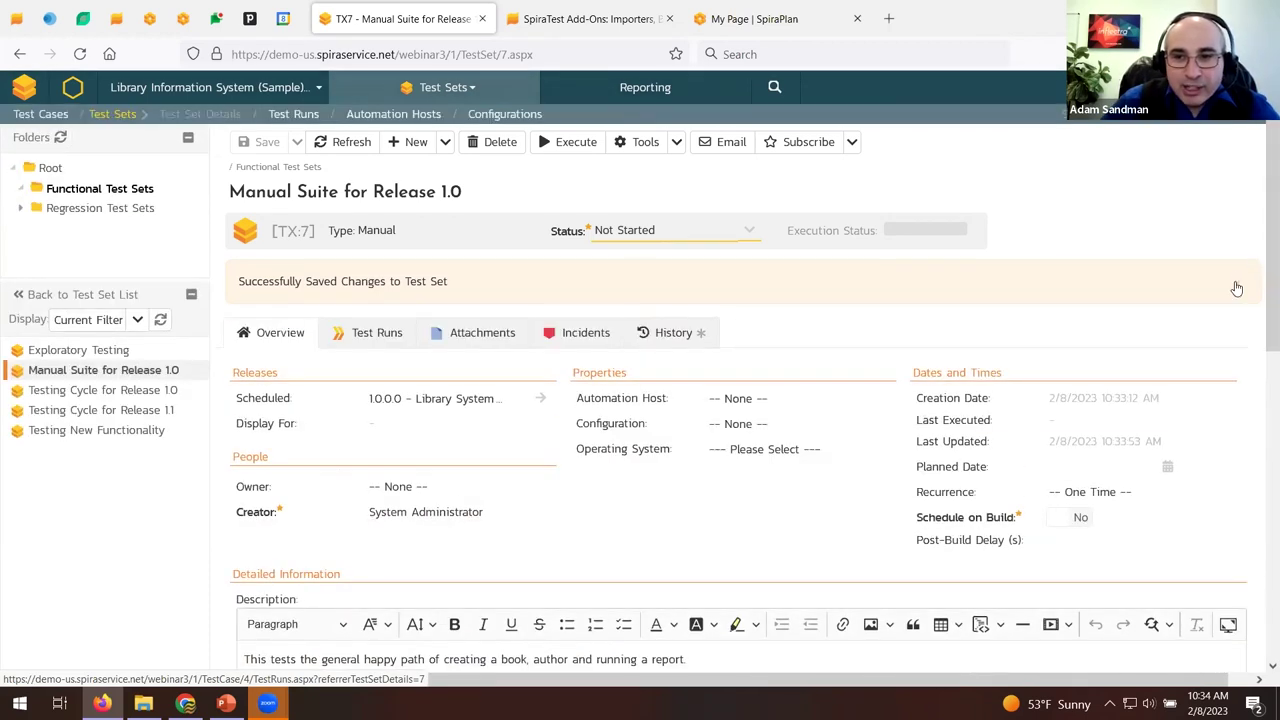
{"action": "left_click", "coordinate": [1236, 288]}
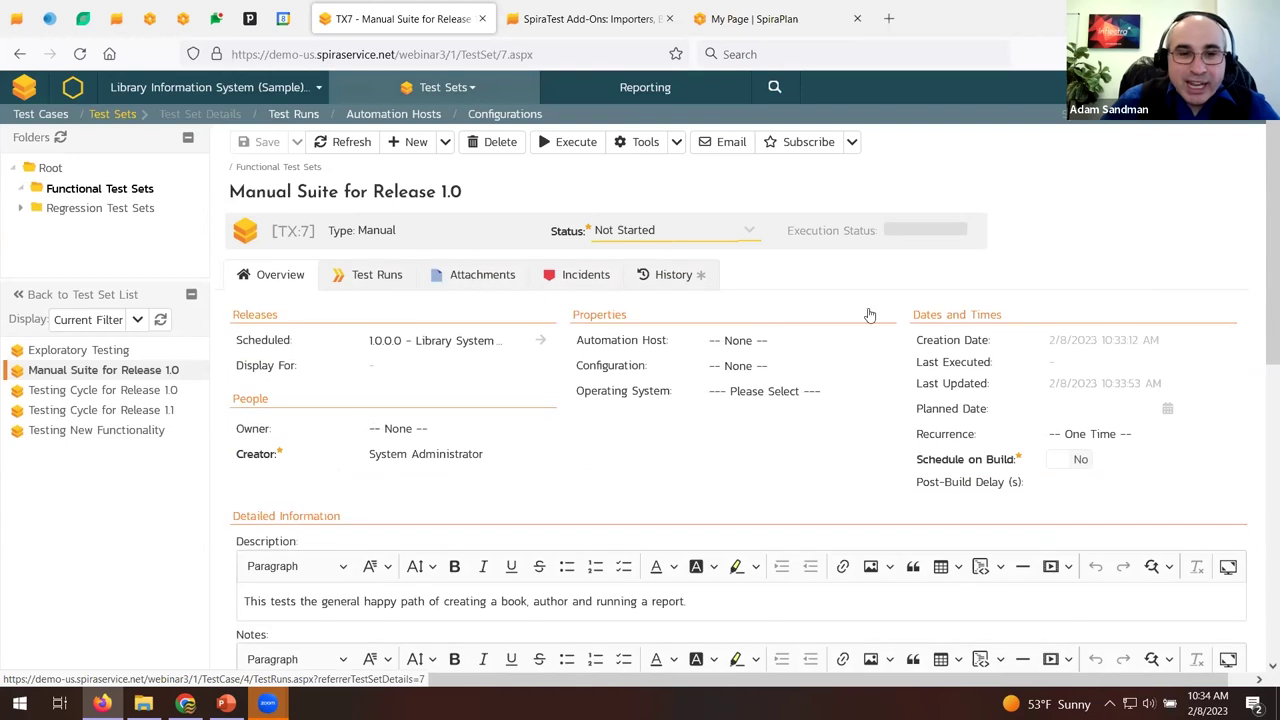
Make System Administrator the owner and set the planned date to February 10, 2023.
{"action": "left_click", "coordinate": [418, 428]}
{"action": "scroll", "coordinate": [432, 460], "scroll_direction": "down", "scroll_amount": 5}
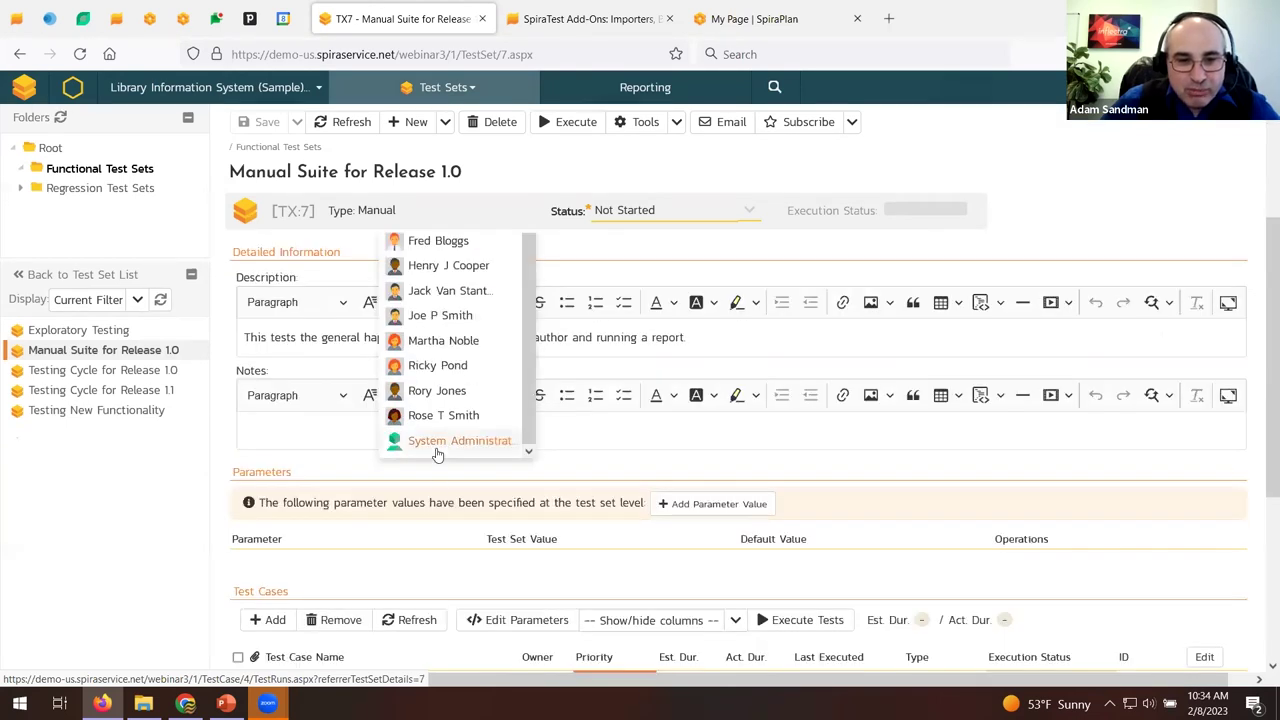
{"action": "left_click", "coordinate": [437, 450]}
{"action": "scroll", "coordinate": [460, 434], "scroll_direction": "up", "scroll_amount": 5}
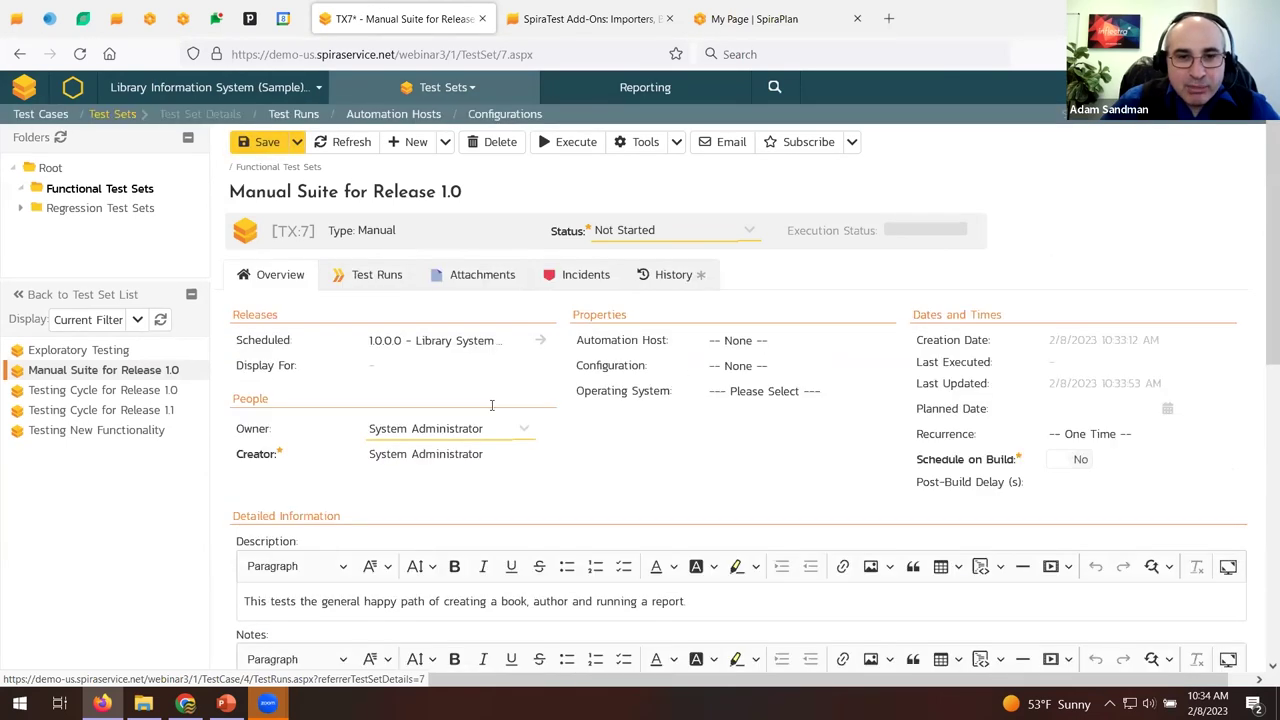
{"action": "left_click", "coordinate": [1144, 414]}
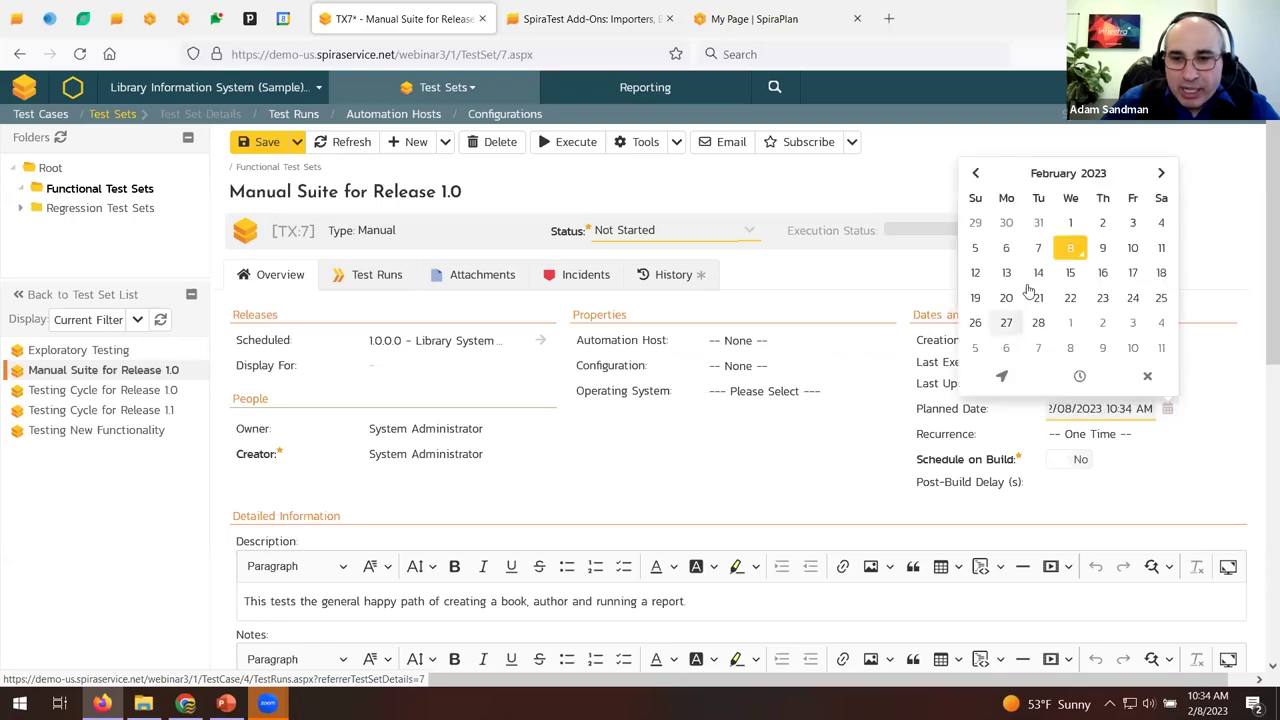
{"action": "left_click", "coordinate": [1133, 248]}
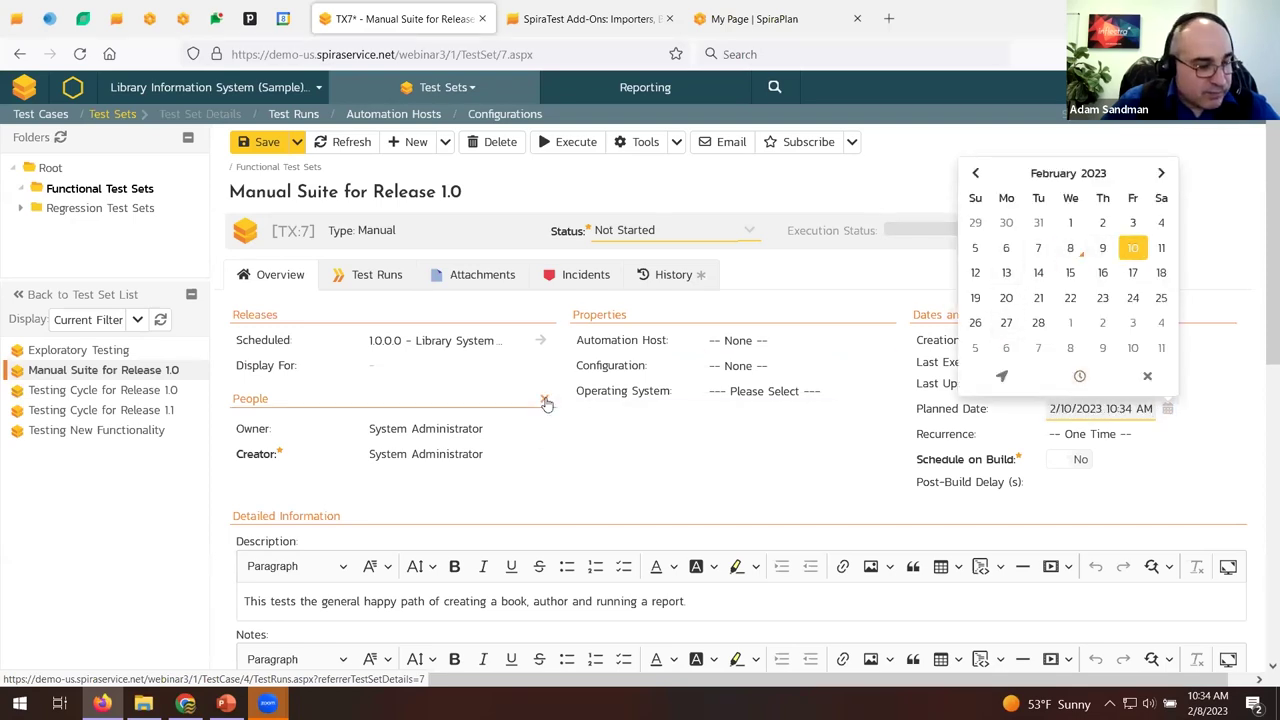
{"action": "scroll", "coordinate": [546, 402], "scroll_direction": "down", "scroll_amount": 6}
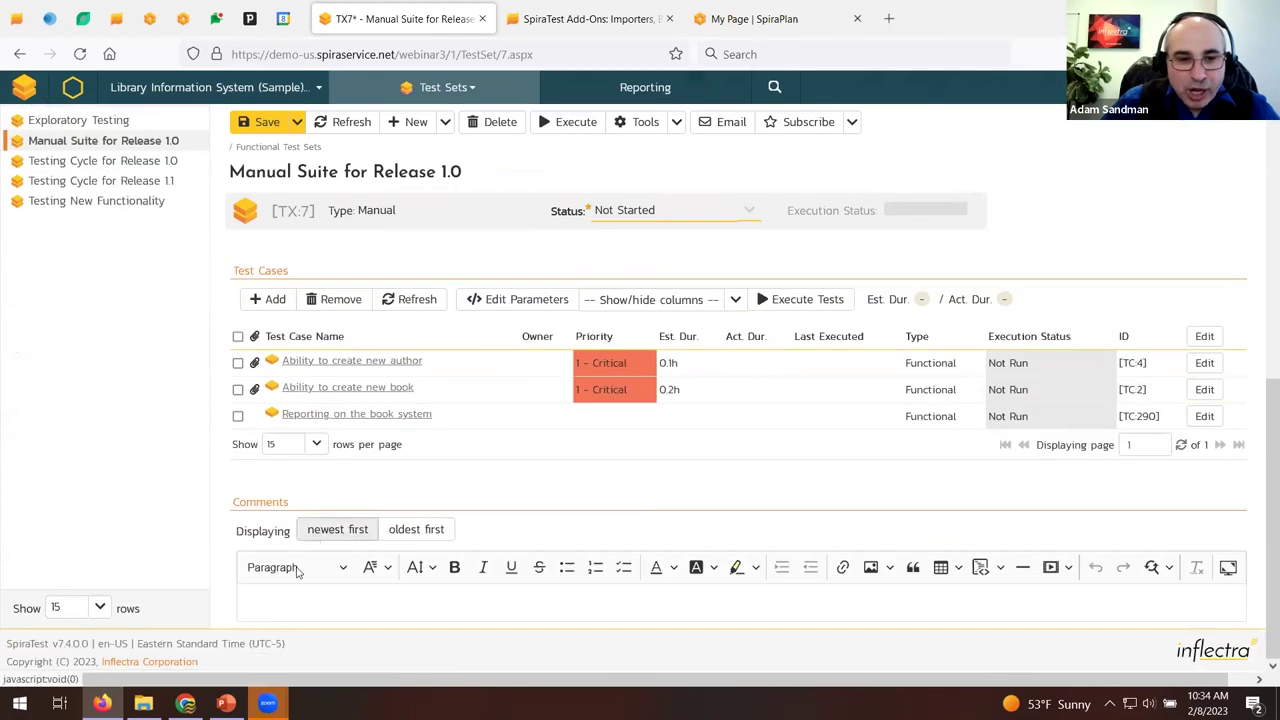
Add the comment 'please do asap' and save the test set.
{"action": "left_click", "coordinate": [282, 592]}
{"action": "type", "text": "please do asap"}
{"action": "scroll", "coordinate": [568, 541], "scroll_direction": "up", "scroll_amount": 3}
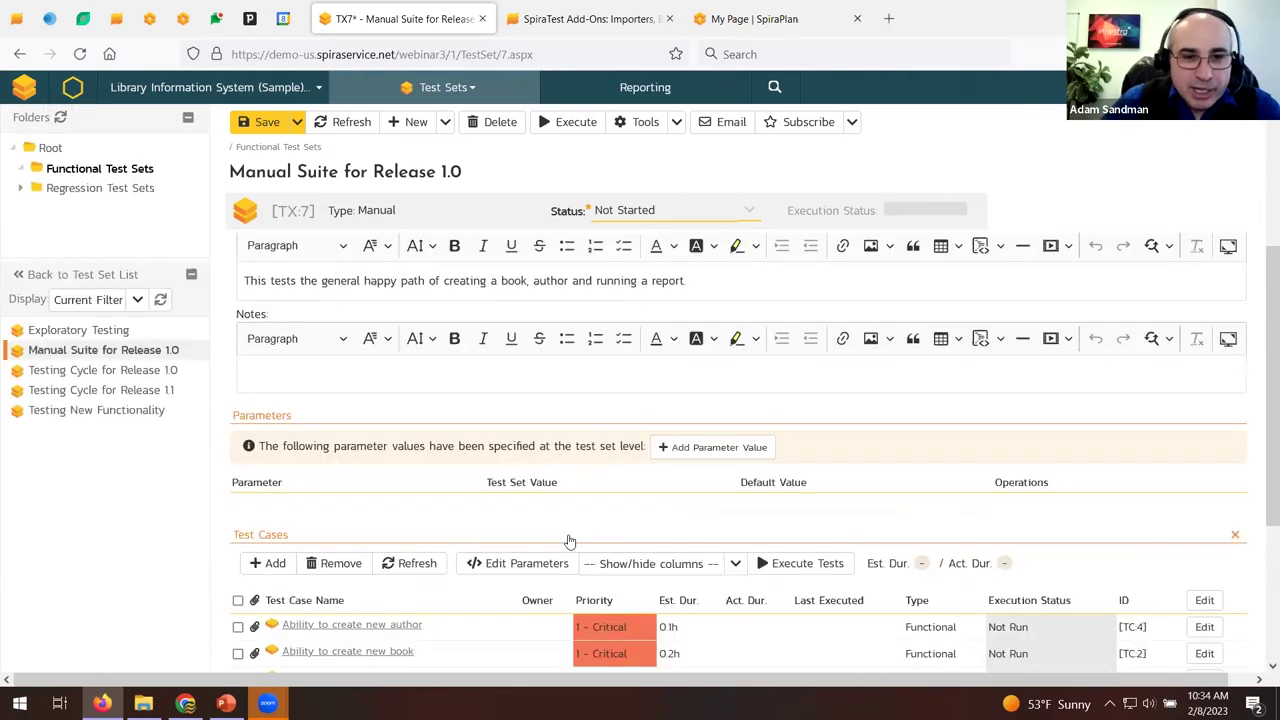
{"action": "left_click", "coordinate": [268, 122]}
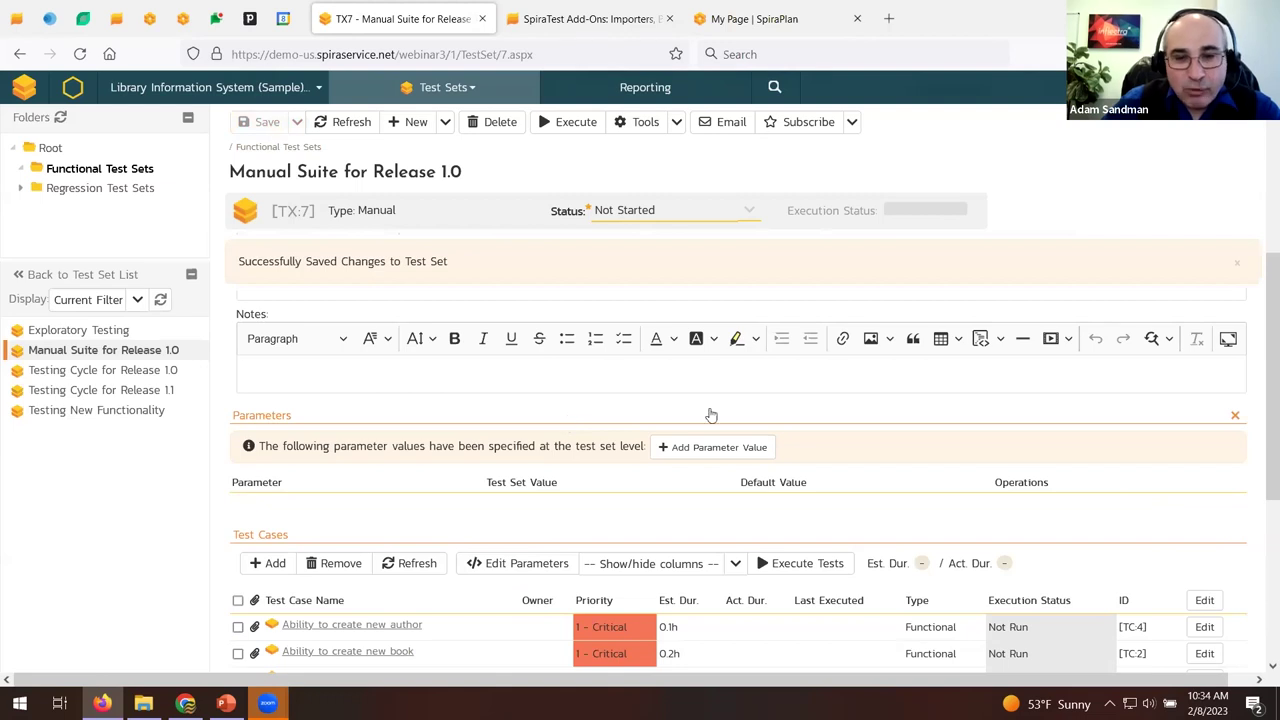
Give the test set a browserName parameter value of Chrome.
{"action": "left_click", "coordinate": [684, 450]}
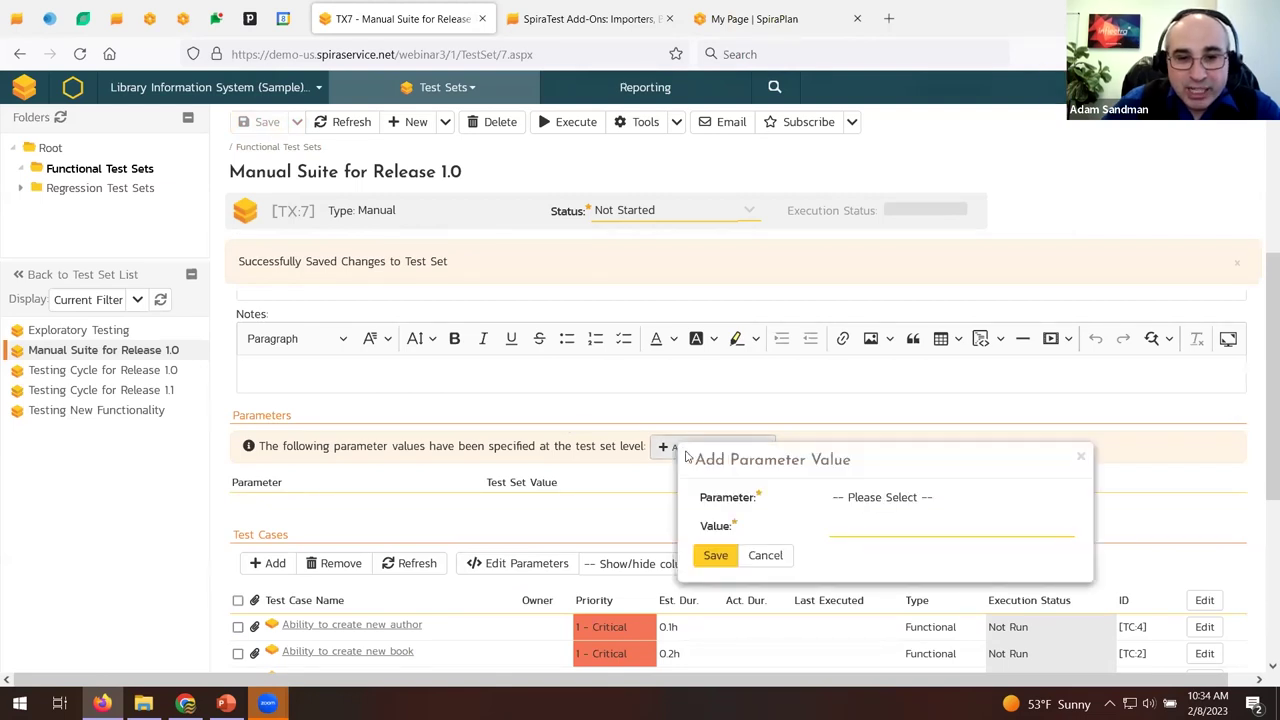
{"action": "left_click", "coordinate": [882, 496]}
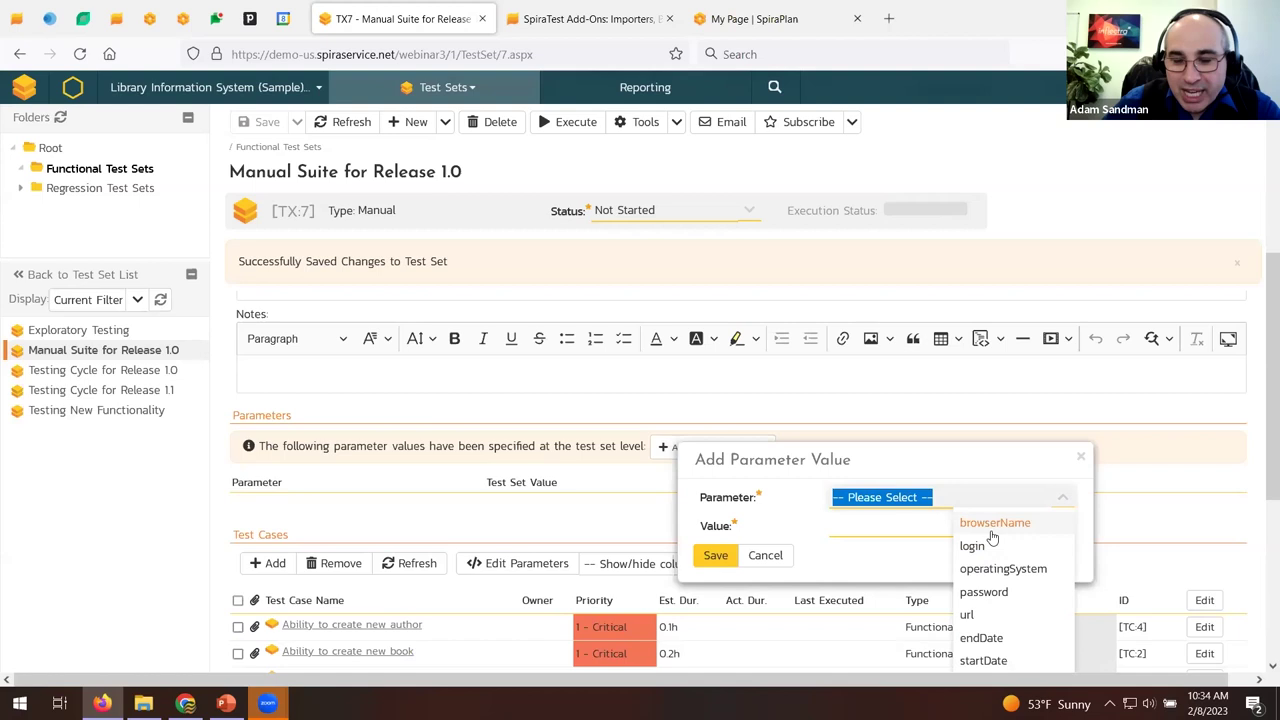
{"action": "left_click", "coordinate": [990, 524]}
{"action": "left_click", "coordinate": [895, 530]}
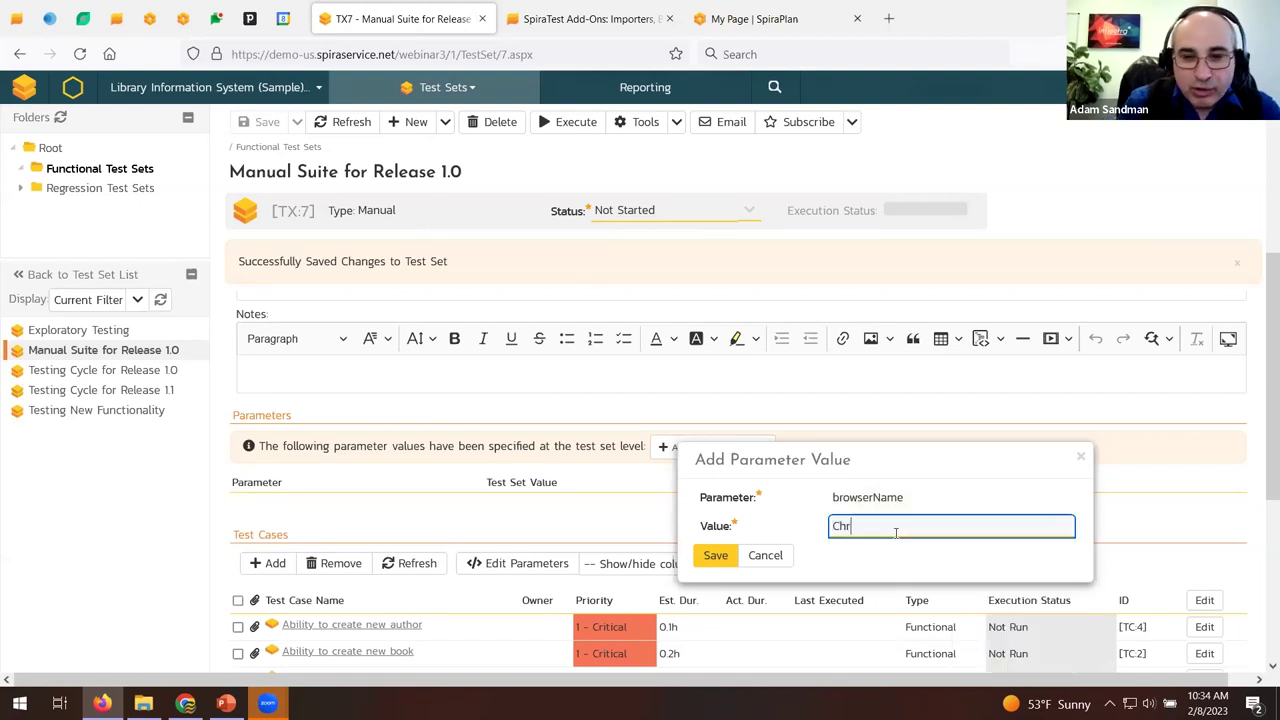
{"action": "key", "text": "ctrl+a"}
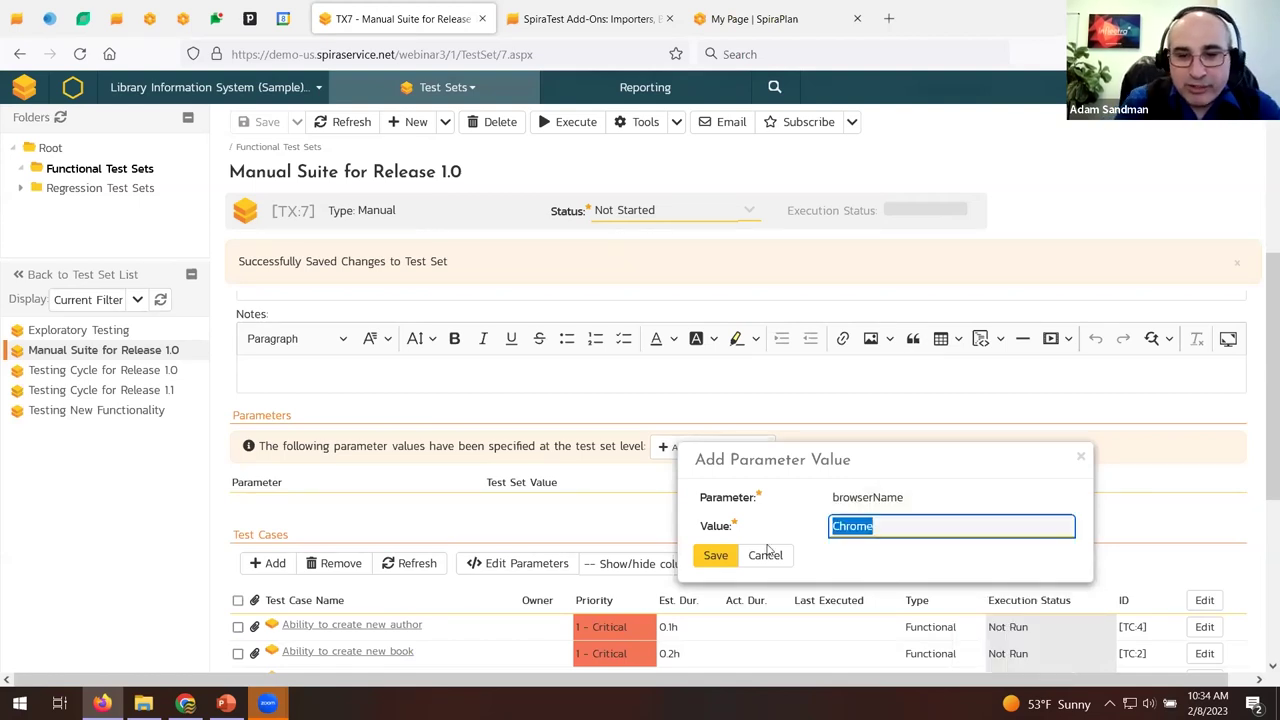
{"action": "left_click", "coordinate": [726, 557]}
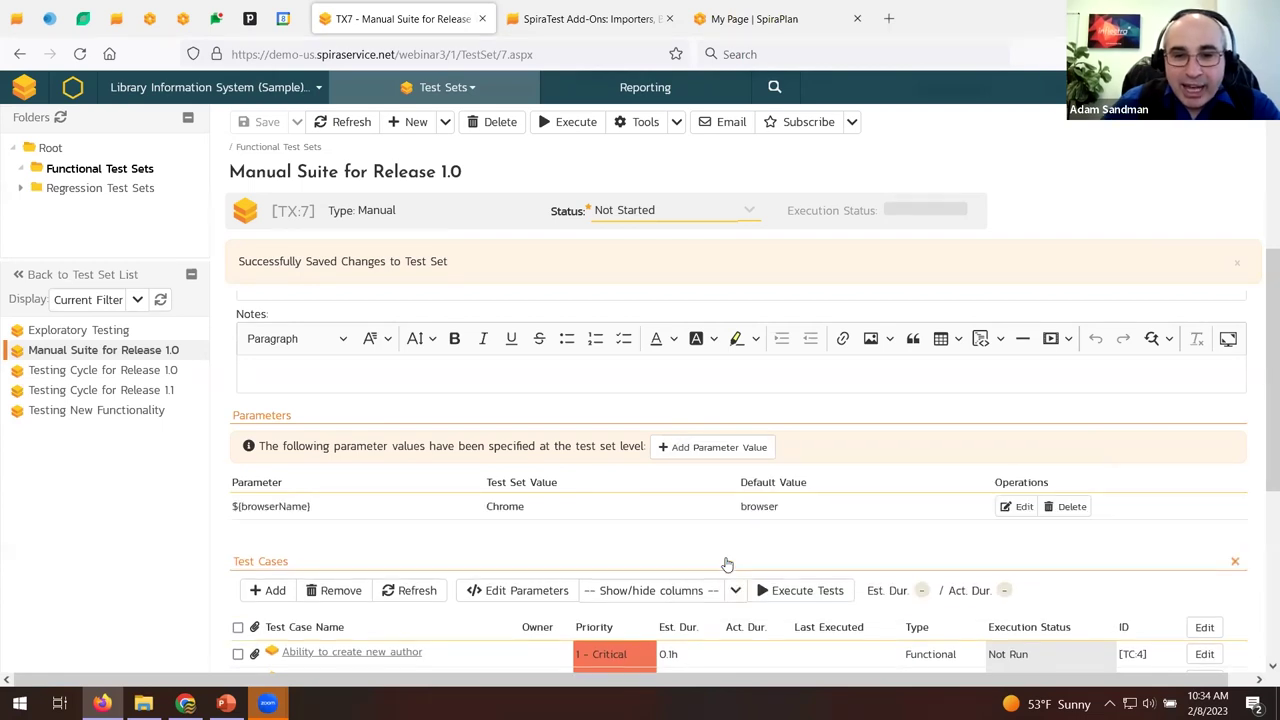
{"action": "scroll", "coordinate": [727, 565], "scroll_direction": "down", "scroll_amount": 3}
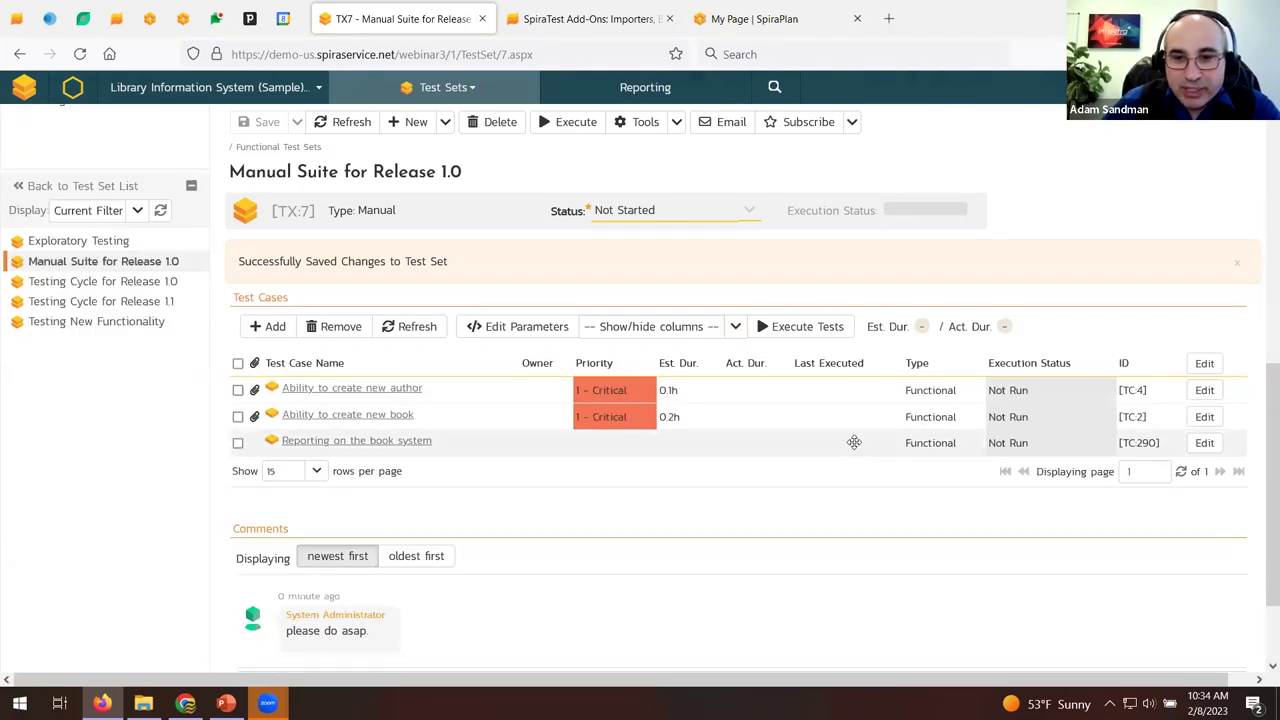
Show the Parameters column in the test case grid.
{"action": "left_click", "coordinate": [686, 327]}
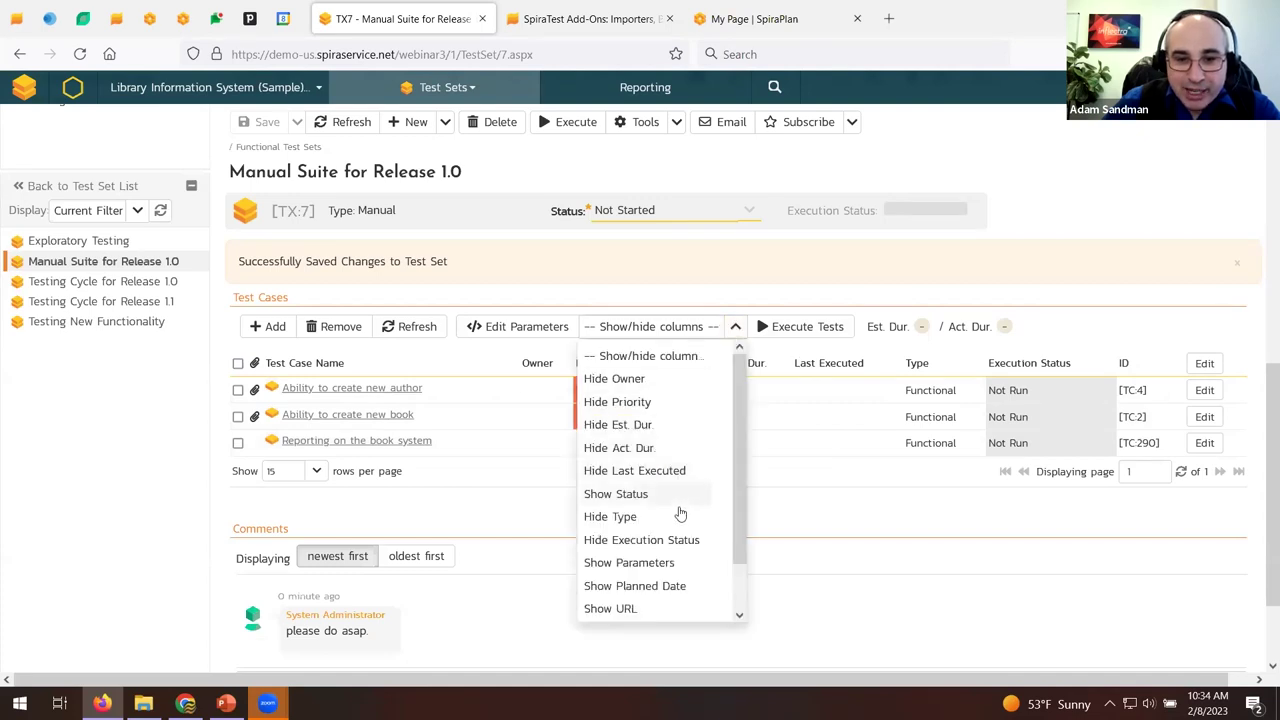
{"action": "left_click", "coordinate": [661, 564]}
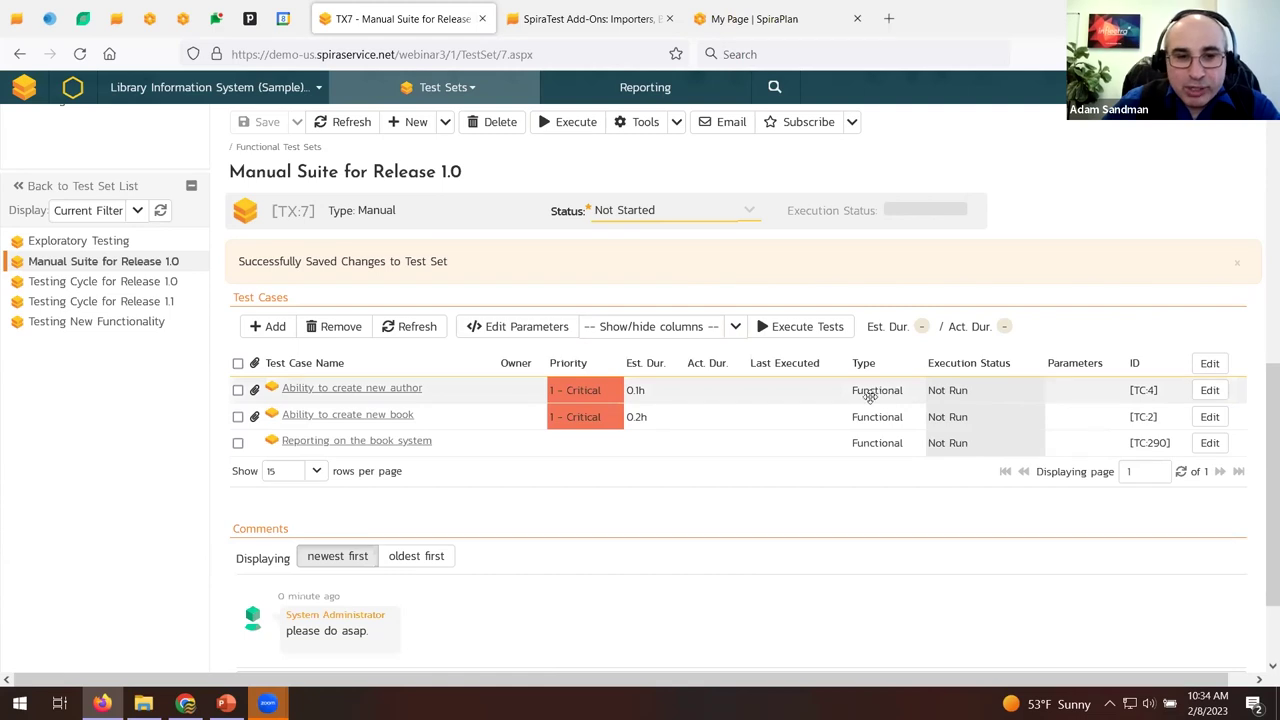
{"action": "right_click", "coordinate": [1068, 446]}
Set and save the login and password parameter values for the 'Reporting on the book system' test case.
{"action": "left_click", "coordinate": [1127, 566]}
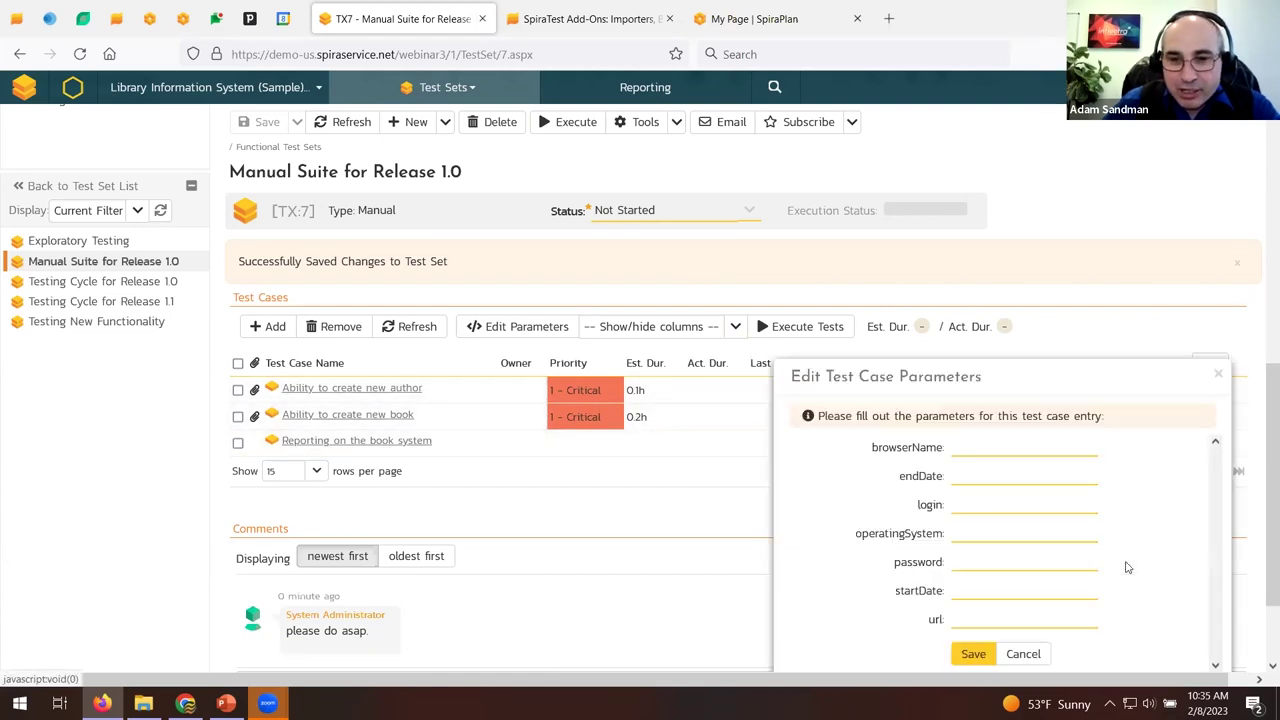
{"action": "left_click", "coordinate": [981, 505]}
{"action": "type", "text": "admin"}
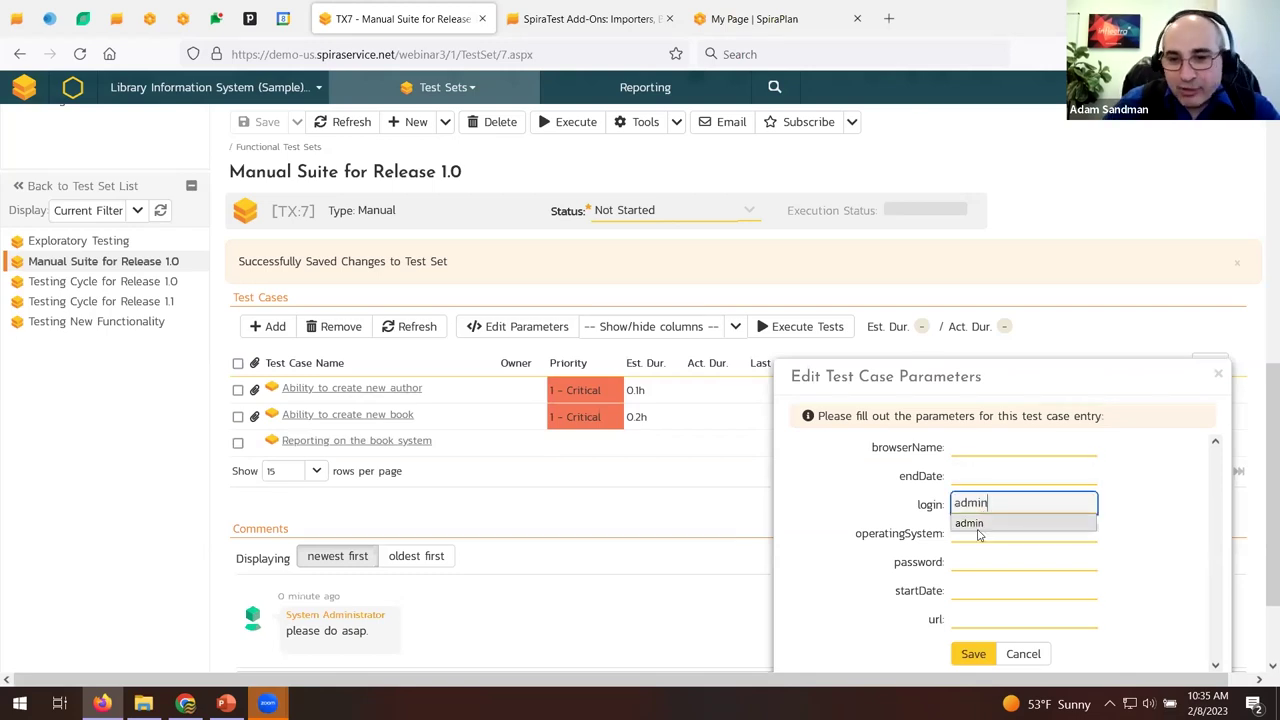
{"action": "left_click", "coordinate": [960, 561]}
{"action": "type", "text": "changem"}
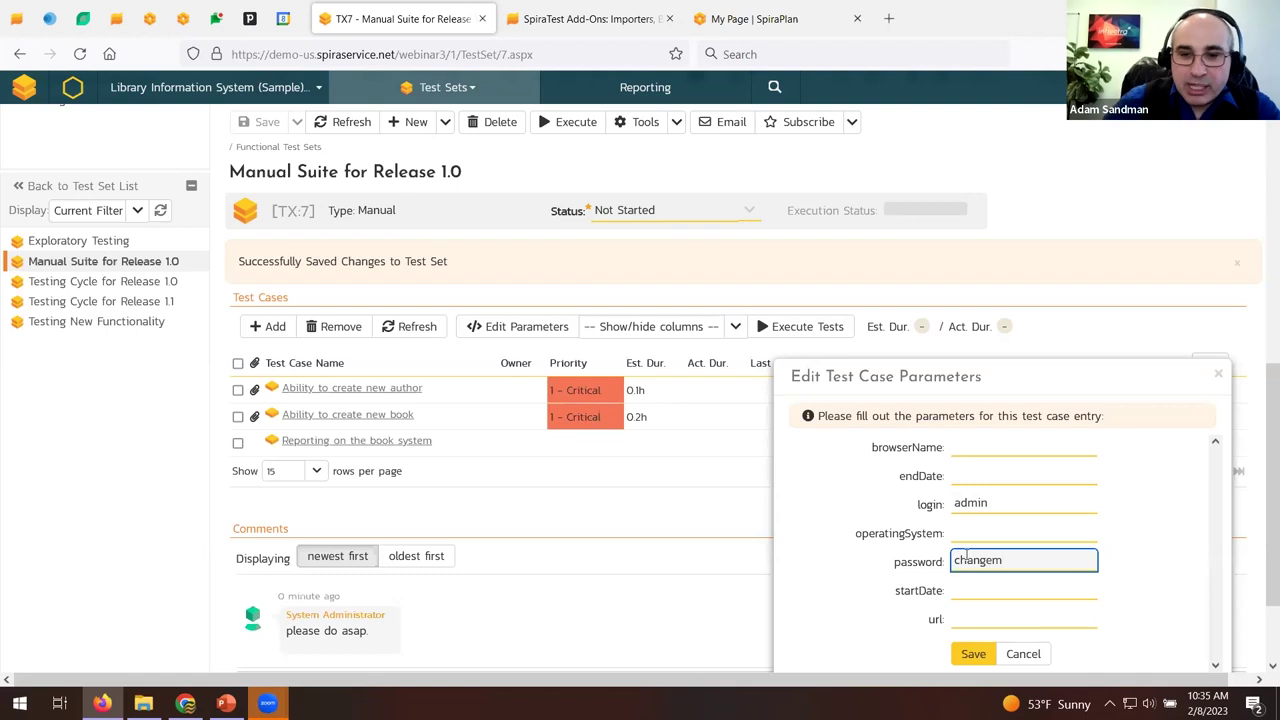
{"action": "scroll", "coordinate": [966, 555], "scroll_direction": "down", "scroll_amount": 1}
{"action": "left_click", "coordinate": [975, 535]}
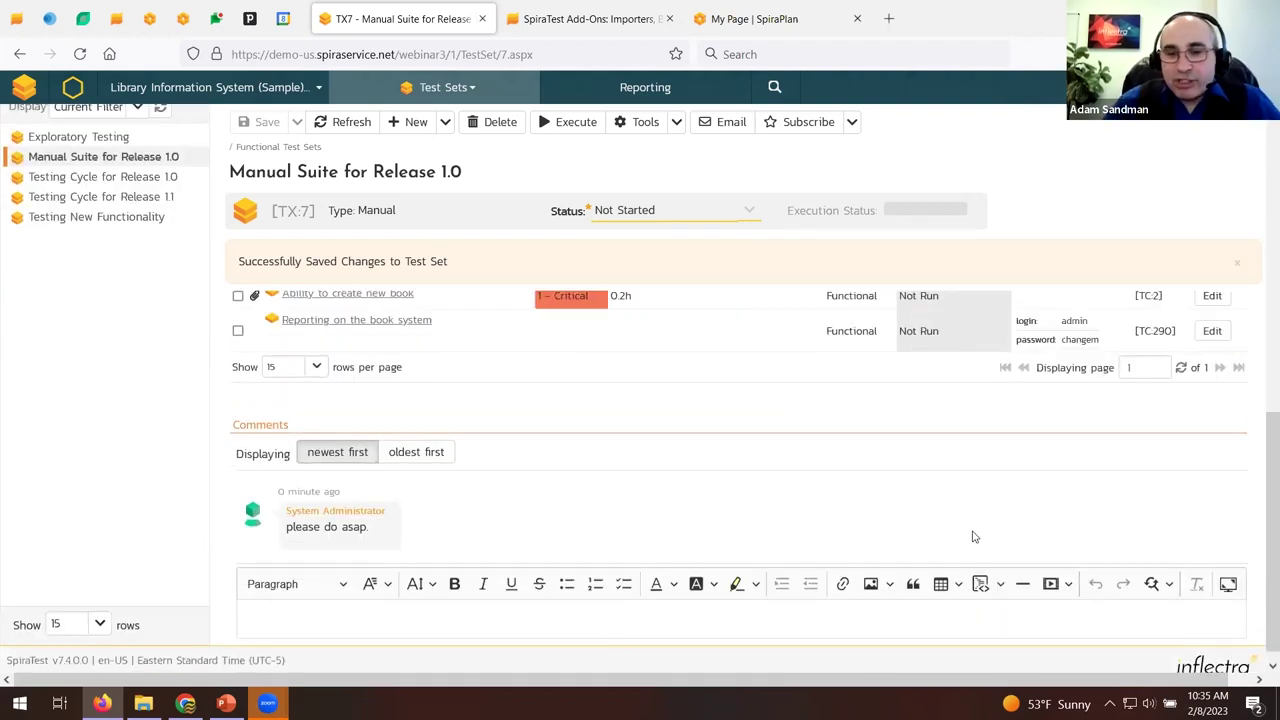
{"action": "scroll", "coordinate": [905, 469], "scroll_direction": "up", "scroll_amount": 3}
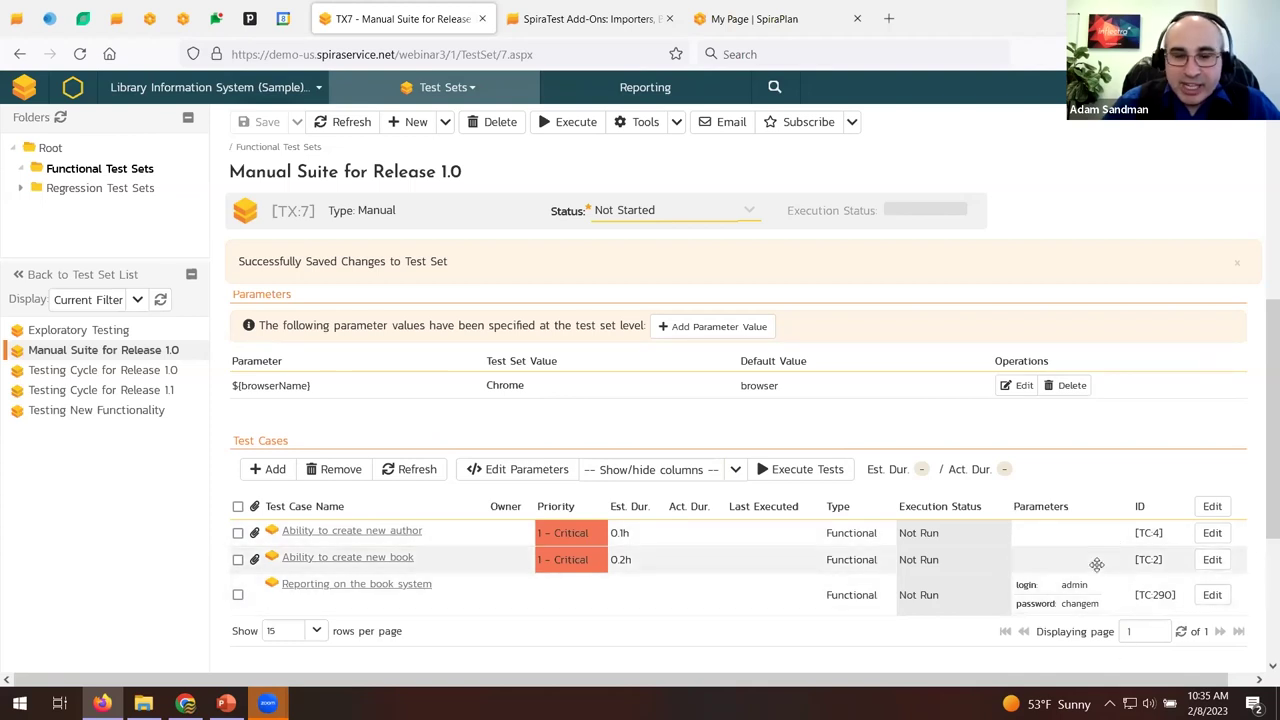
{"action": "scroll", "coordinate": [830, 493], "scroll_direction": "up", "scroll_amount": 5}
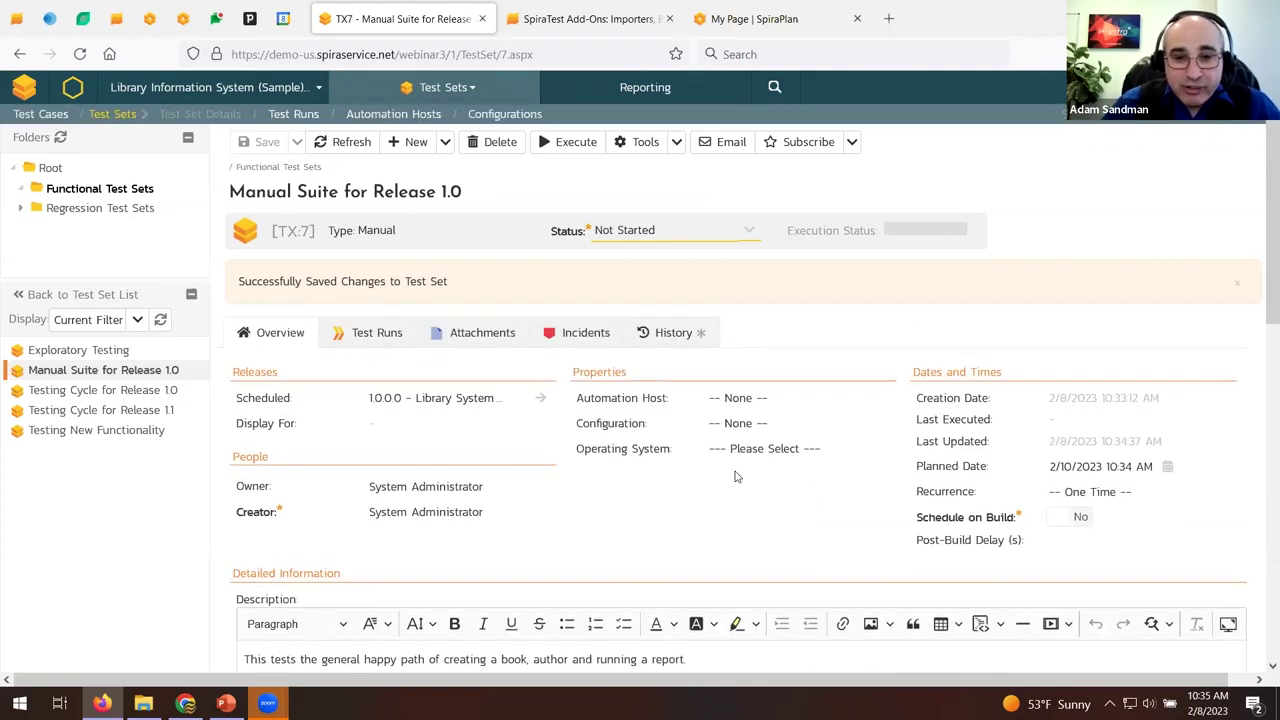
Browse the list of available test configurations.
{"action": "left_click", "coordinate": [733, 424]}
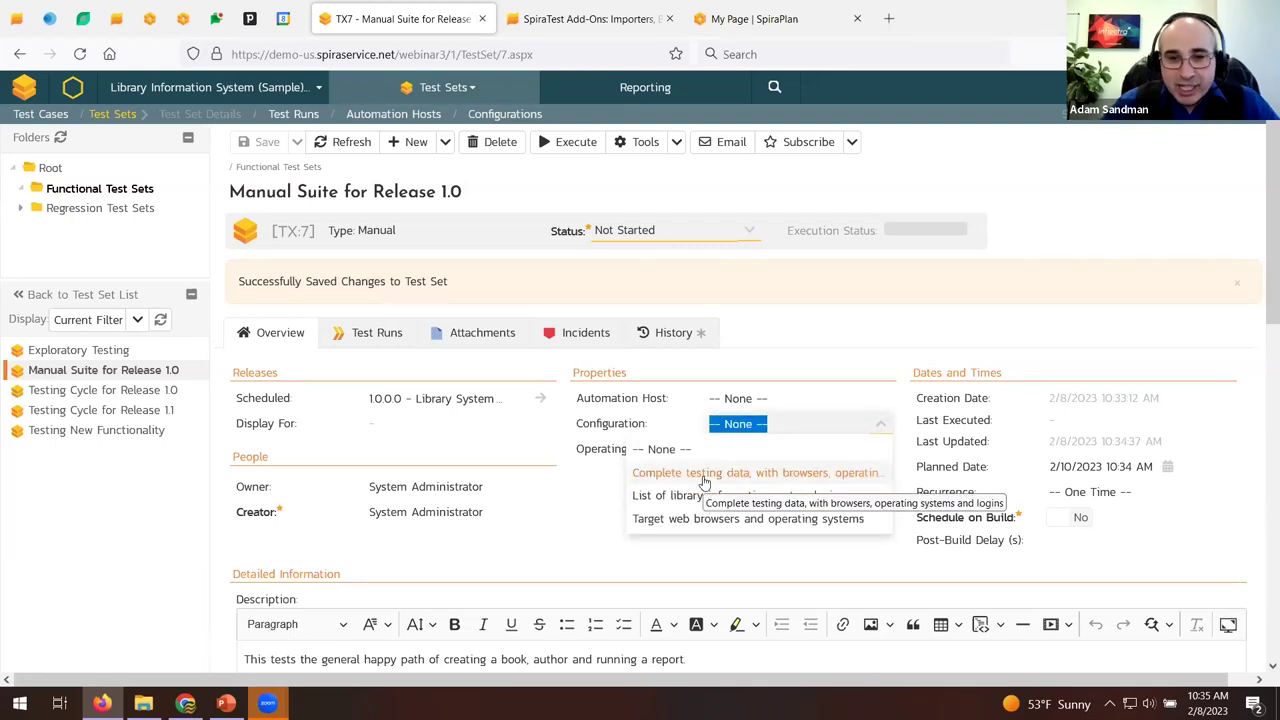
{"action": "scroll", "coordinate": [472, 545], "scroll_direction": "down", "scroll_amount": 4}
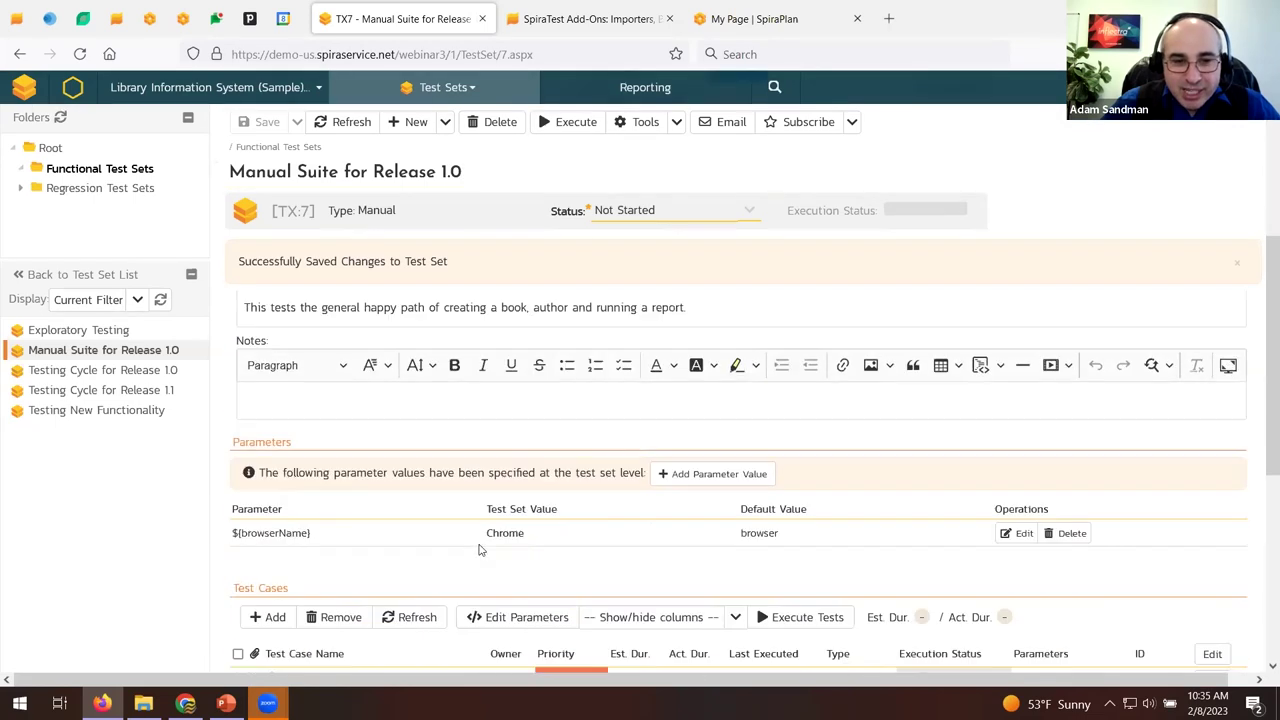
{"action": "scroll", "coordinate": [475, 540], "scroll_direction": "down", "scroll_amount": 2}
{"action": "scroll", "coordinate": [470, 535], "scroll_direction": "up", "scroll_amount": 7}
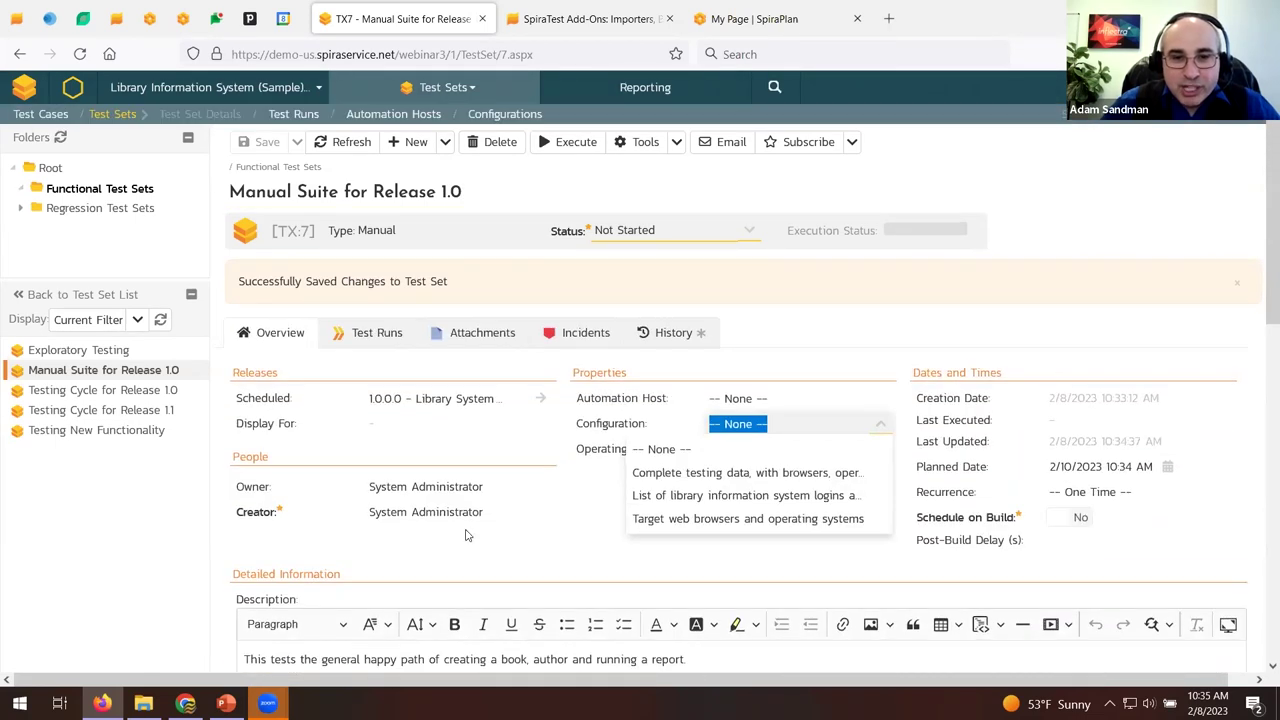
Review the Complete testing data configuration entries, then return to My Page.
{"action": "left_click", "coordinate": [510, 115]}
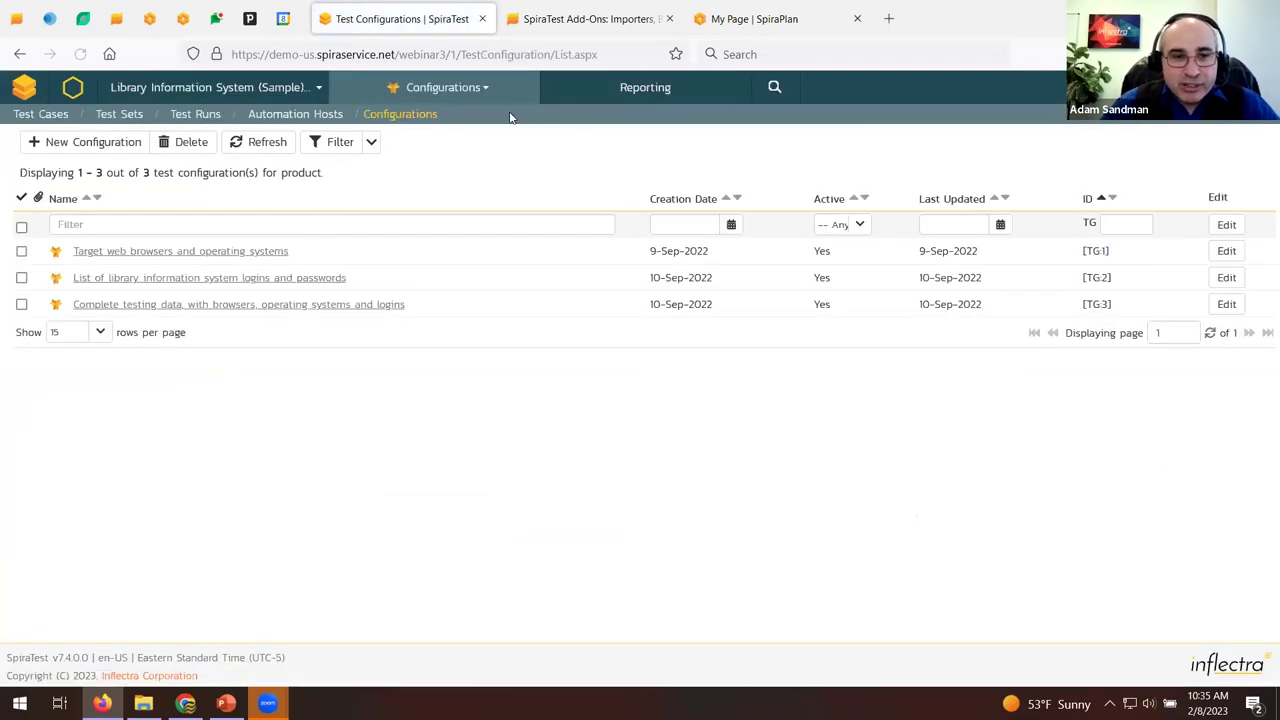
{"action": "left_click", "coordinate": [152, 304]}
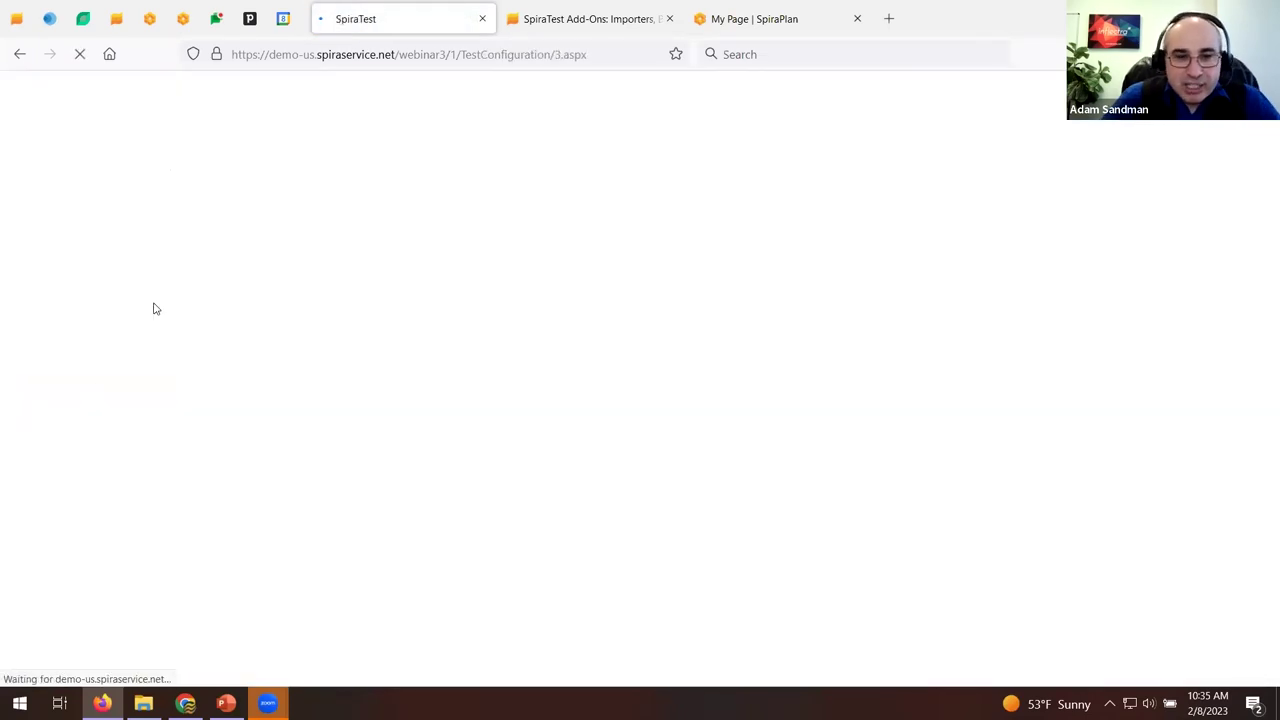
{"action": "scroll", "coordinate": [390, 290], "scroll_direction": "down", "scroll_amount": 2}
{"action": "scroll", "coordinate": [390, 290], "scroll_direction": "down", "scroll_amount": 3}
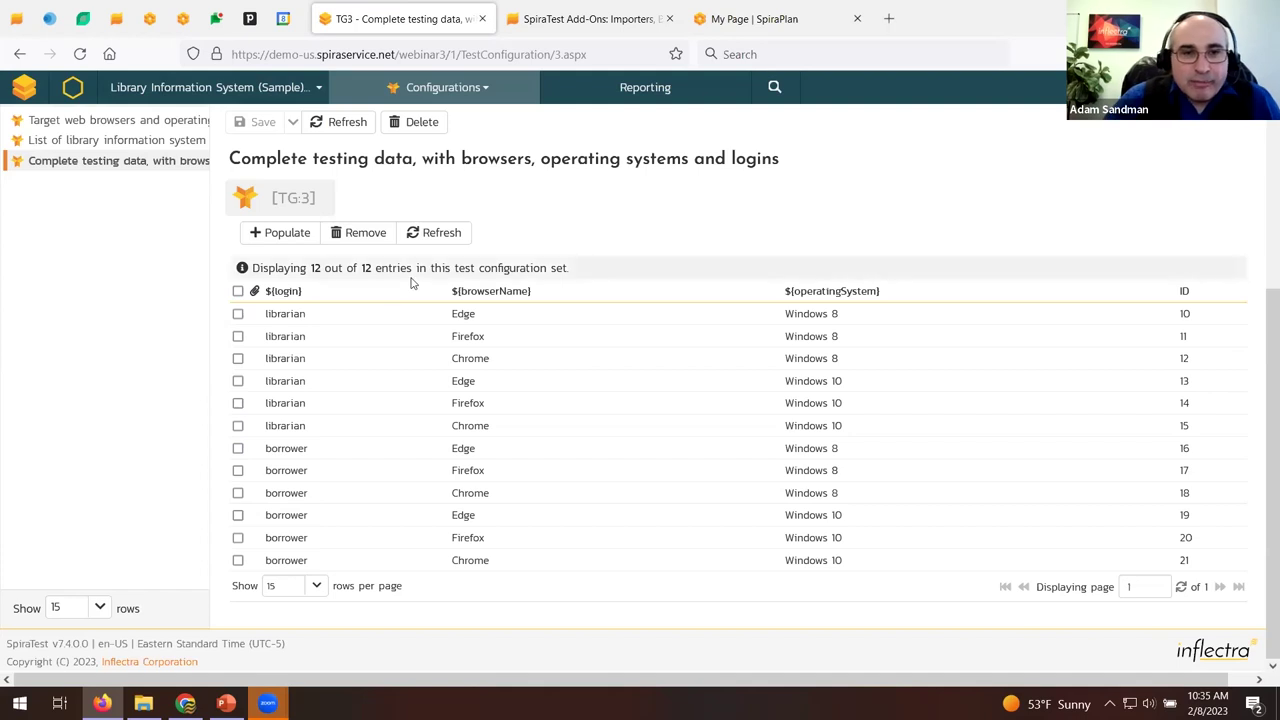
{"action": "scroll", "coordinate": [410, 284], "scroll_direction": "up", "scroll_amount": 3}
{"action": "left_click", "coordinate": [30, 89]}
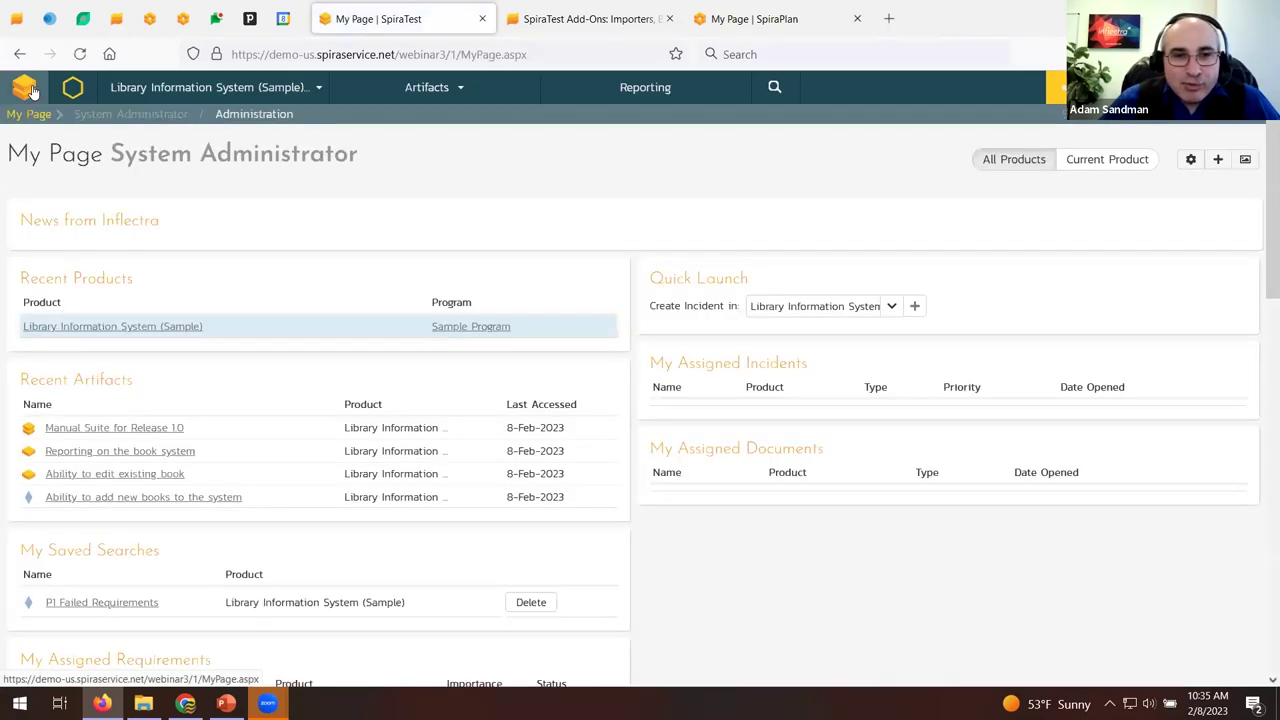
Execute Manual Suite for Release 1.0 with Windows 10 as the operating system and Firefox as the browser.
{"action": "scroll", "coordinate": [274, 250], "scroll_direction": "down", "scroll_amount": 5}
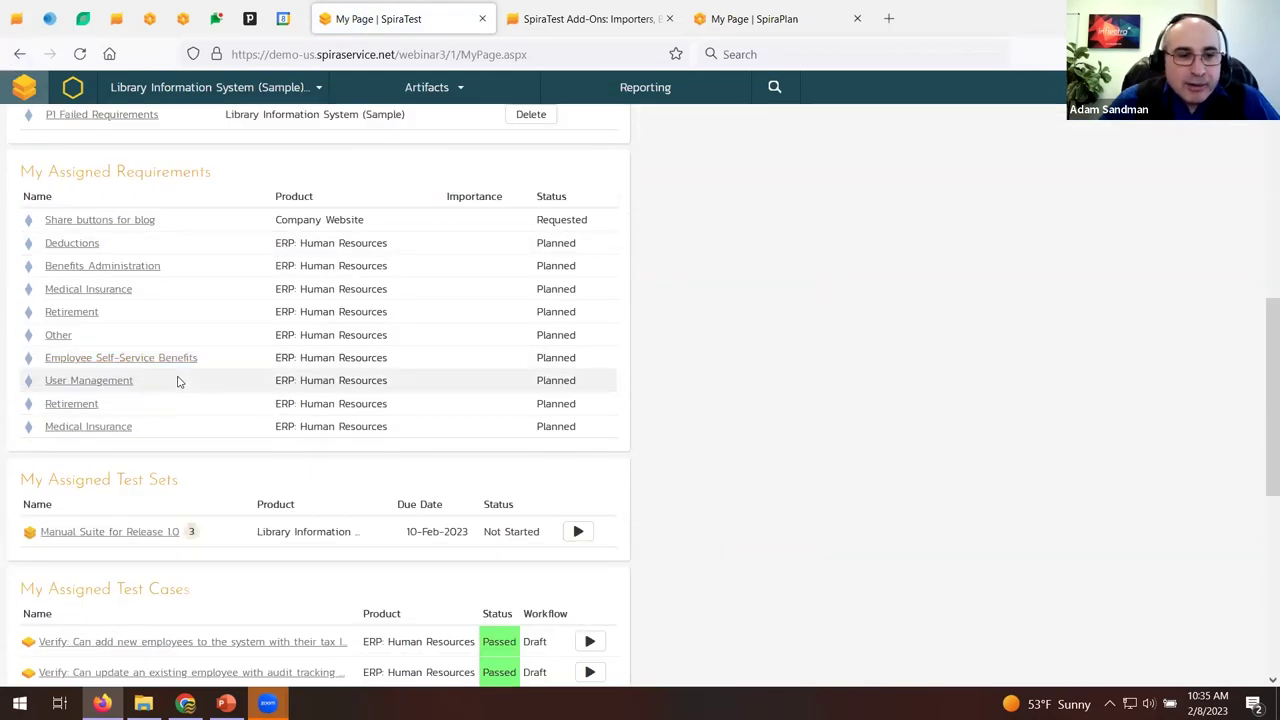
{"action": "left_click", "coordinate": [580, 532]}
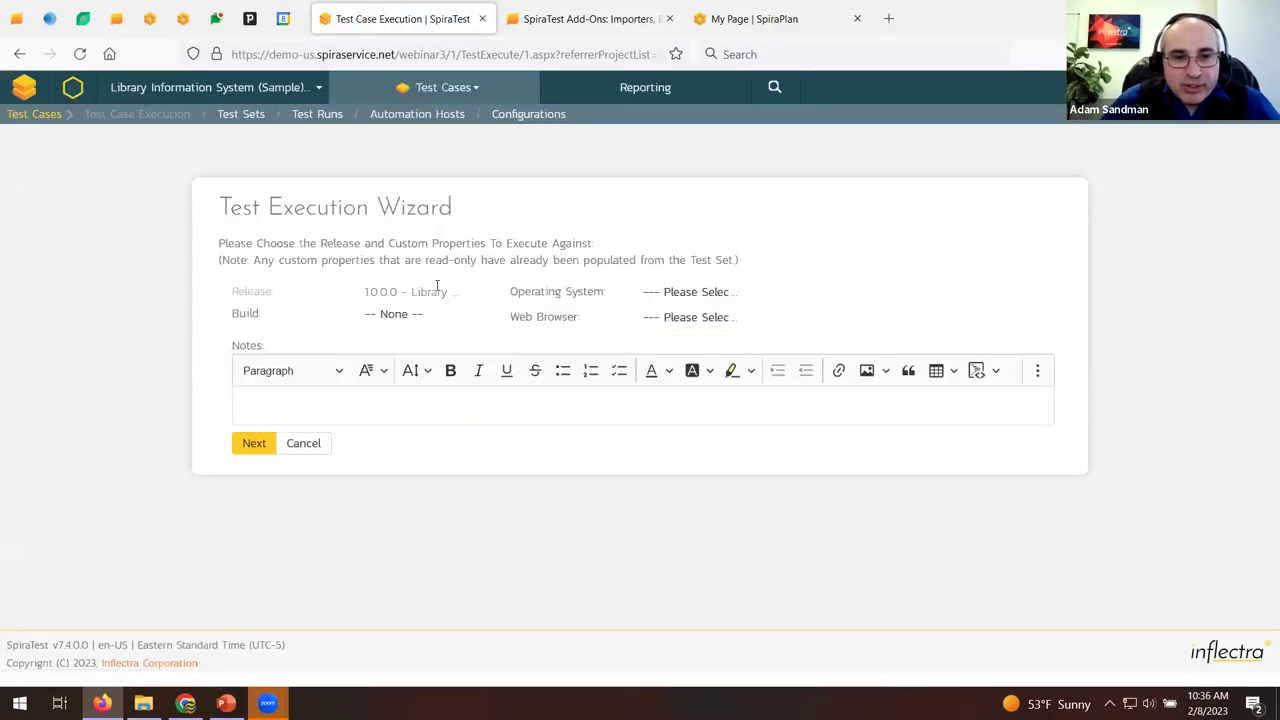
{"action": "left_click", "coordinate": [733, 293]}
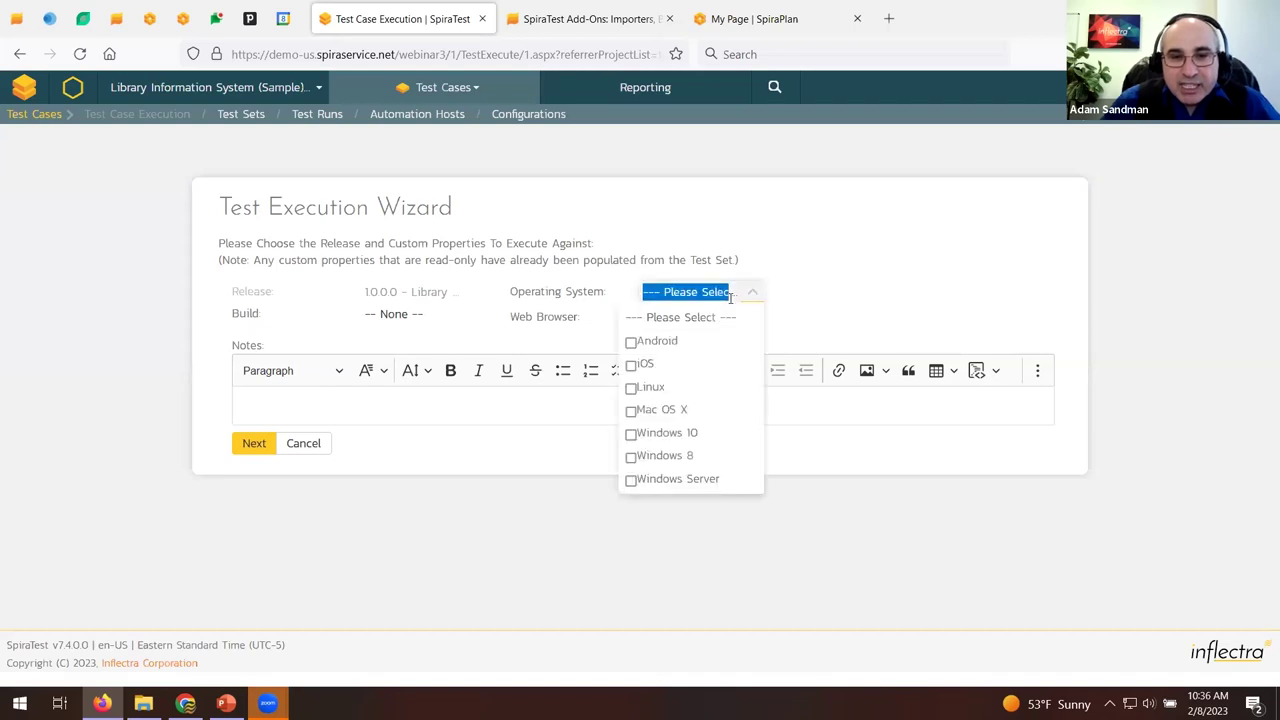
{"action": "left_click", "coordinate": [700, 434]}
{"action": "left_click", "coordinate": [690, 317]}
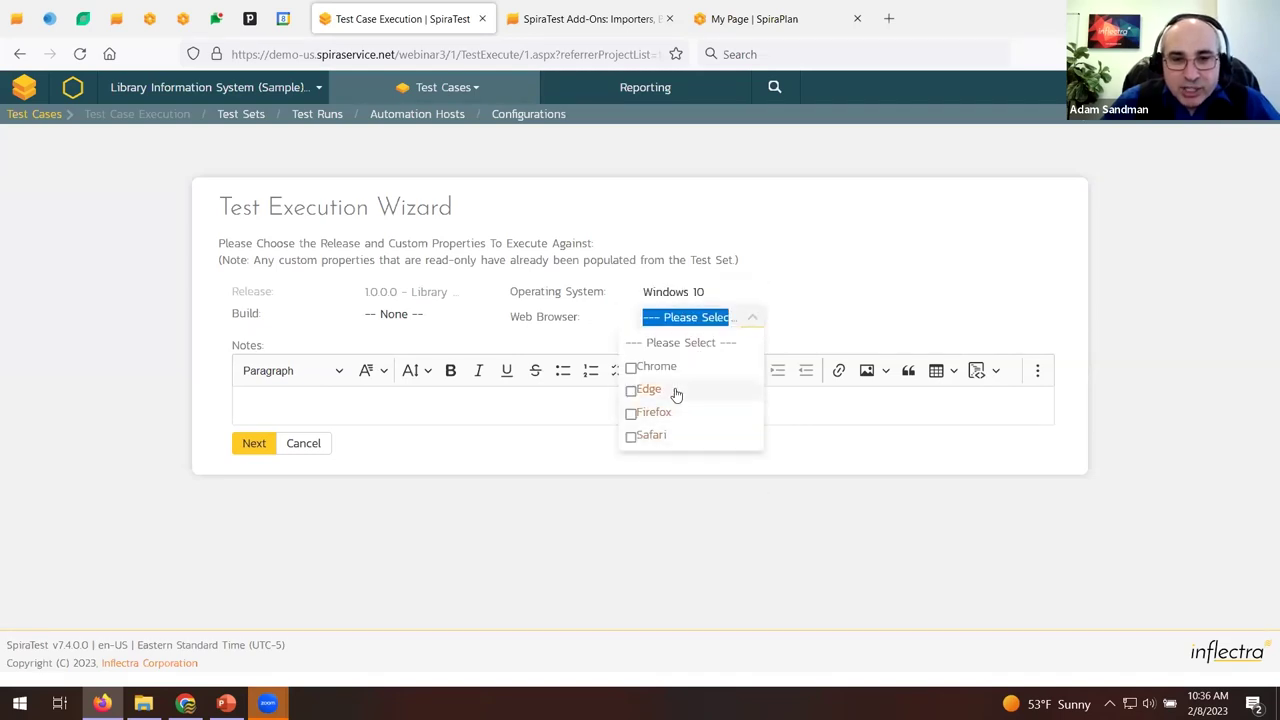
{"action": "left_click", "coordinate": [677, 420]}
{"action": "left_click", "coordinate": [252, 448]}
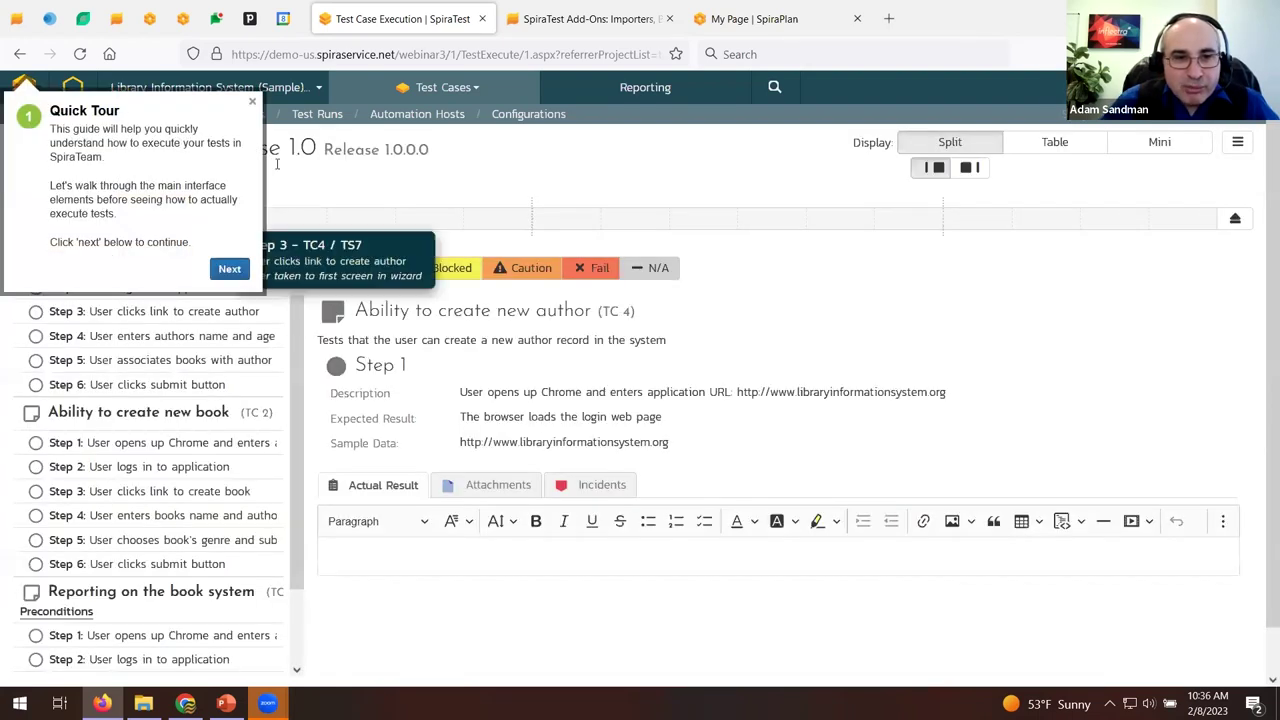
Dismiss the quick tour, pass Steps 1 to 5, and start Step 6's actual result.
{"action": "left_click", "coordinate": [252, 101]}
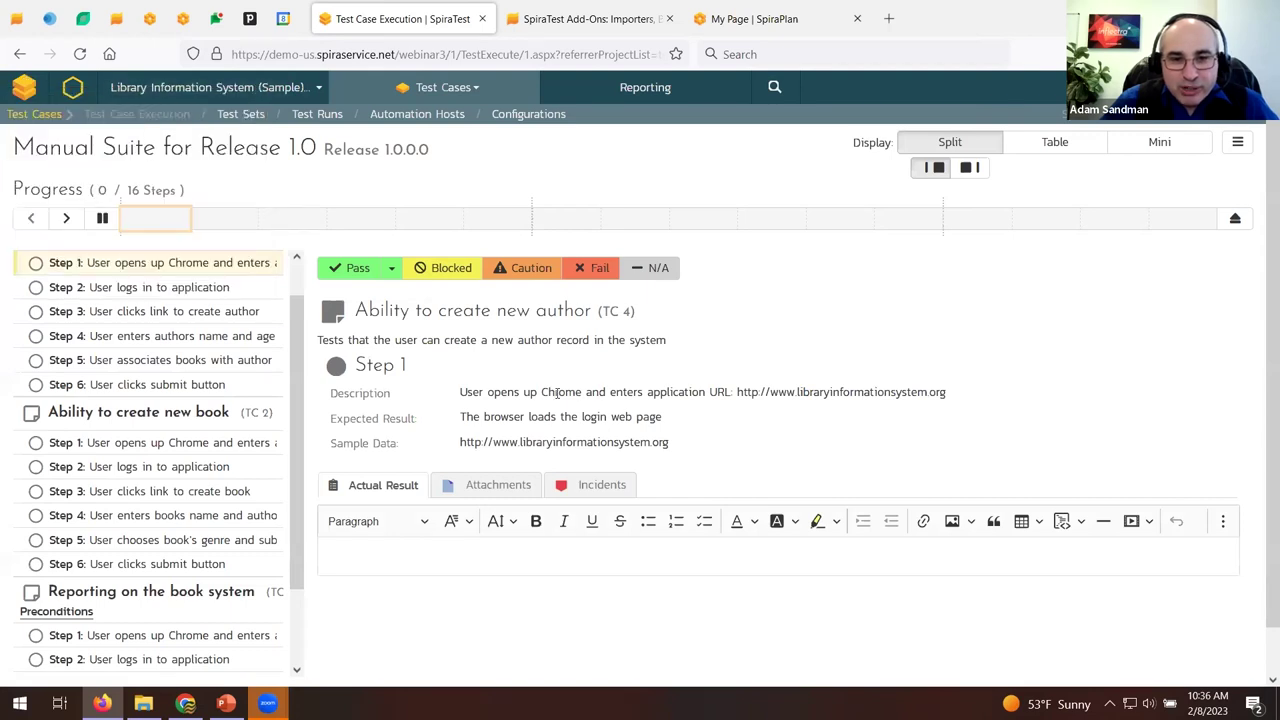
{"action": "left_click", "coordinate": [353, 270]}
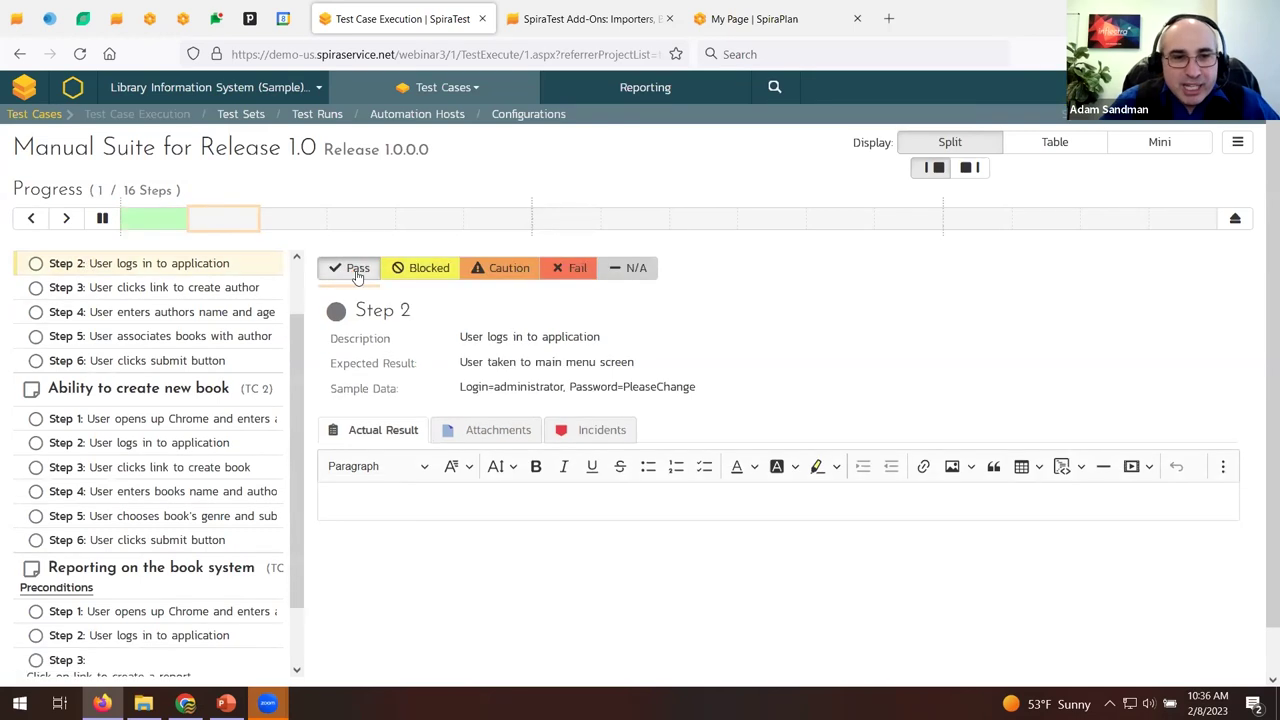
{"action": "left_click", "coordinate": [360, 270]}
{"action": "left_click", "coordinate": [358, 270]}
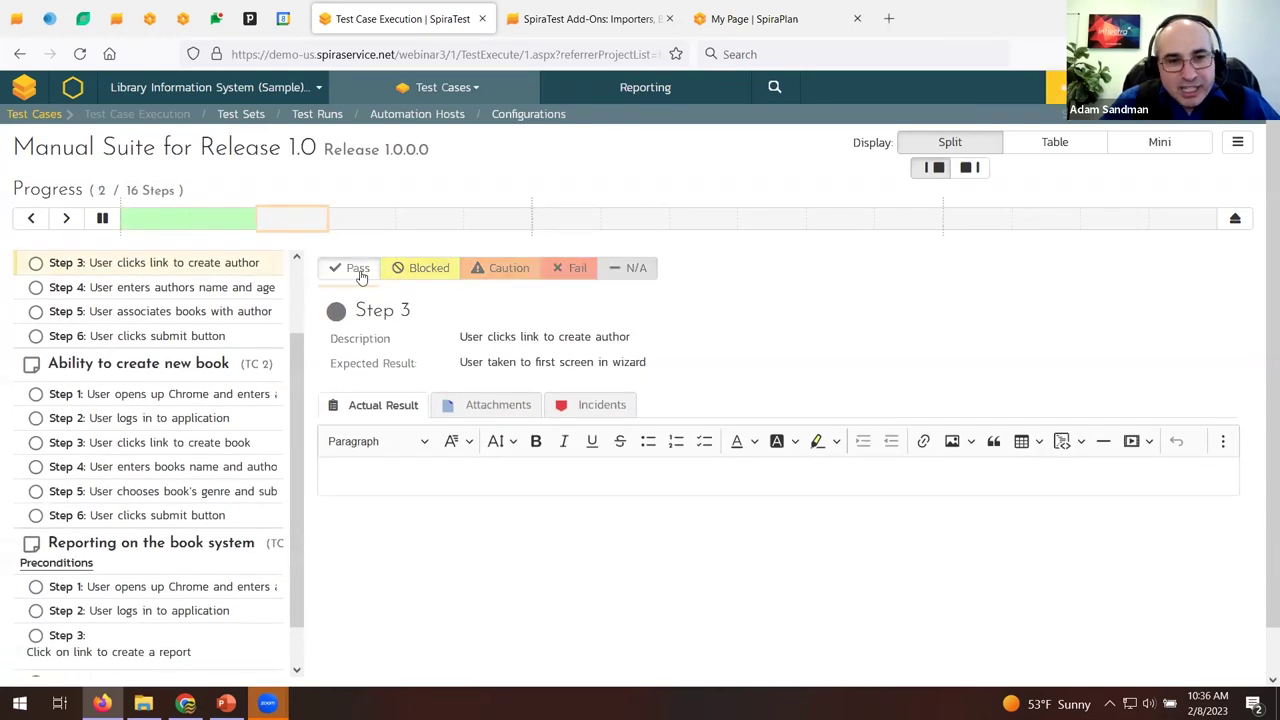
{"action": "left_click", "coordinate": [360, 274]}
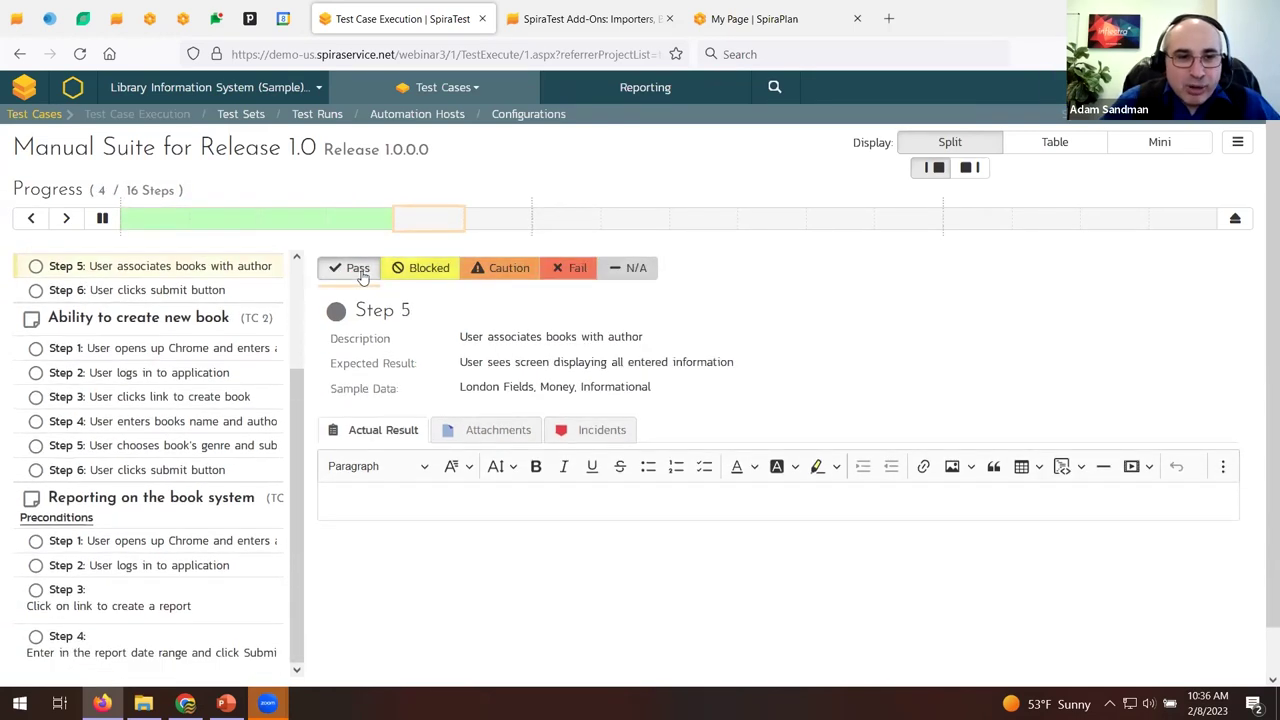
{"action": "left_click", "coordinate": [360, 272]}
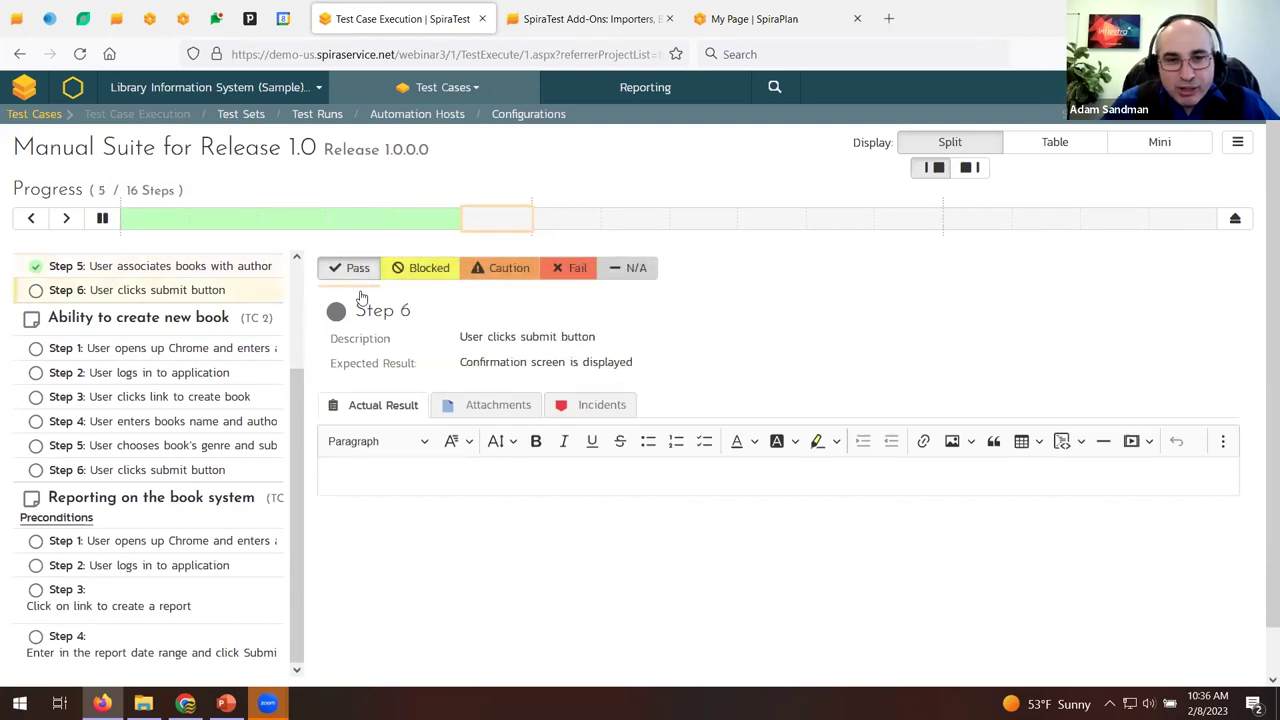
{"action": "left_click", "coordinate": [363, 472]}
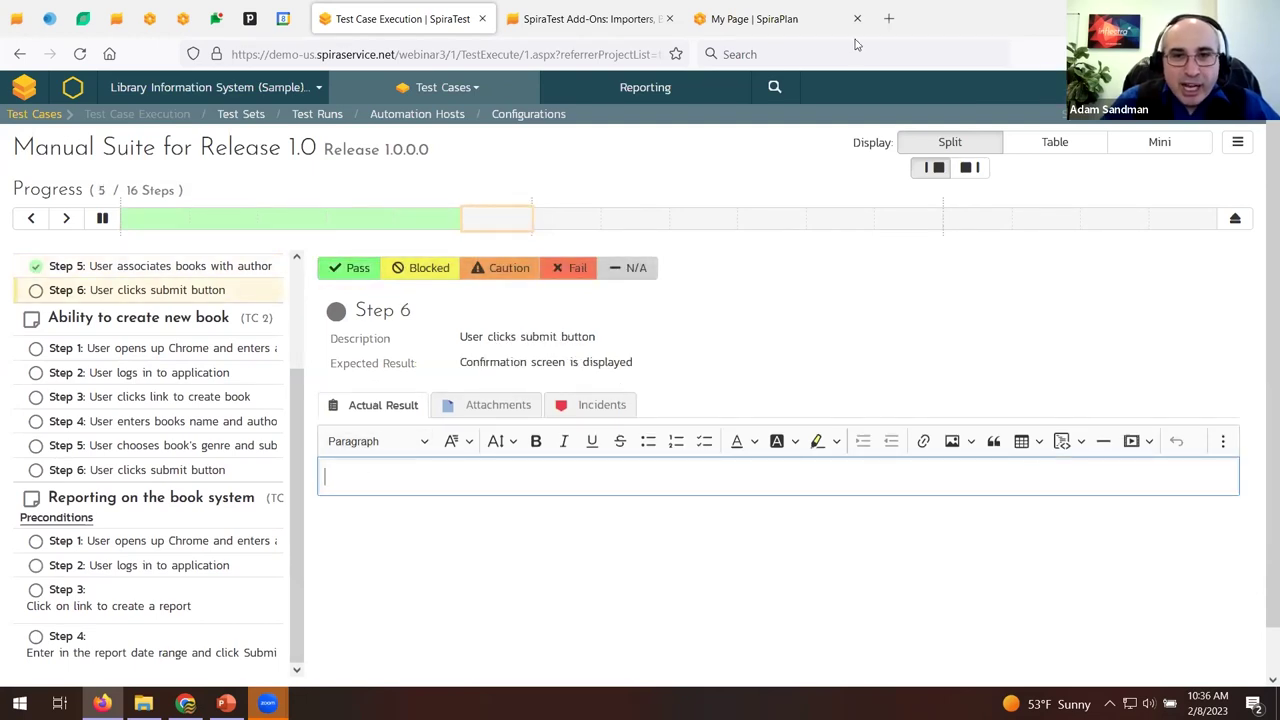
Load the library information system site in the other browser tab, then return to the test run.
{"action": "key", "text": "ctrl+shift+Tab"}
{"action": "left_click", "coordinate": [588, 54]}
{"action": "type", "text": "www.i"}
{"action": "key", "text": "BackSpace"}
{"action": "key", "text": "BackSpace"}
{"action": "type", "text": "li"}
{"action": "key", "text": "End"}
{"action": "type", "text": "404"}
{"action": "key", "text": "Return"}
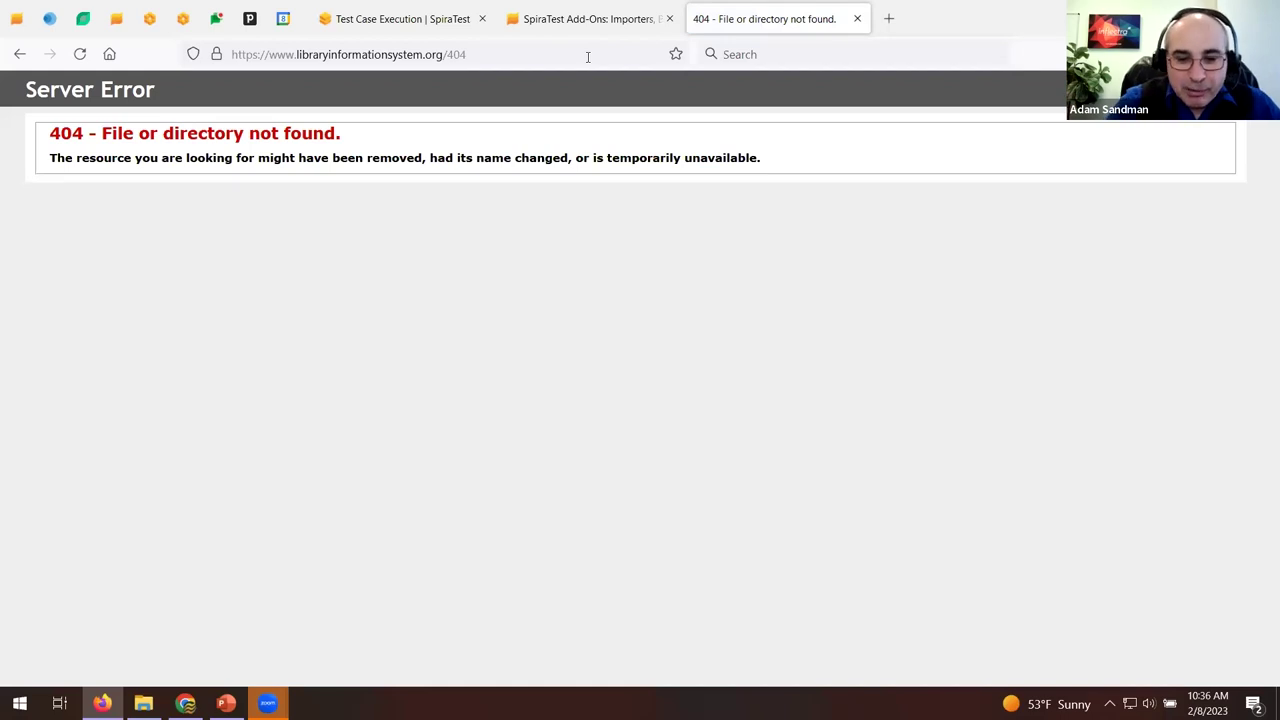
{"action": "left_click", "coordinate": [357, 6]}
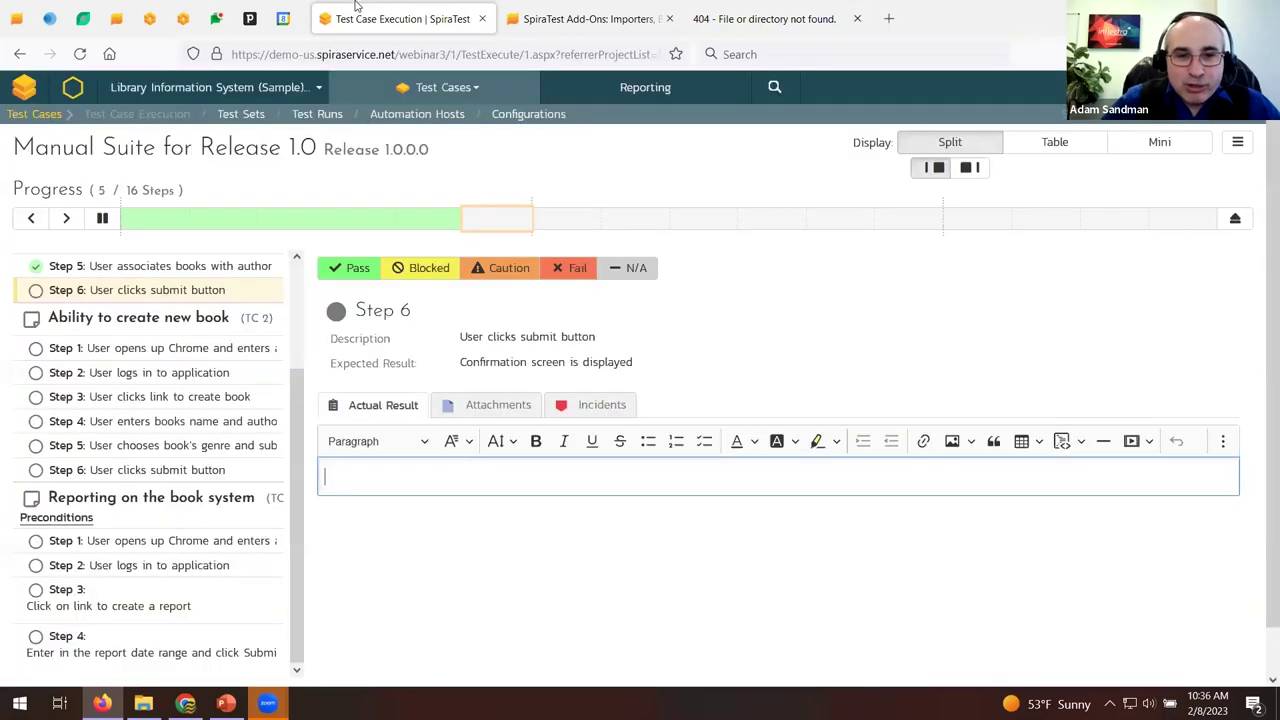
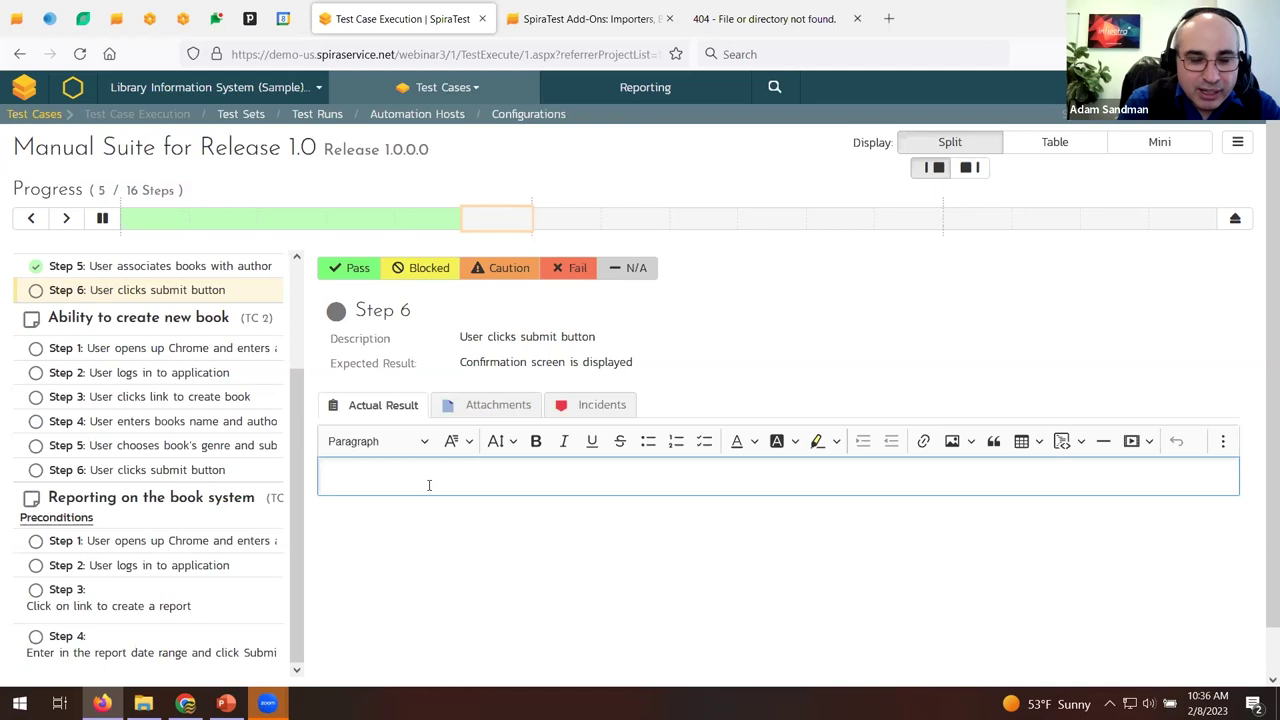
Enter Step 6's actual result 'Got a missing page error instead :-(' and paste the 404 screenshot below it.
{"action": "key", "text": "BackSpace"}
{"action": "key", "text": "BackSpace"}
{"action": "key", "text": "BackSpace"}
{"action": "type", "text": "ot a missing page.error instead :-("}
{"action": "key", "text": "Return"}
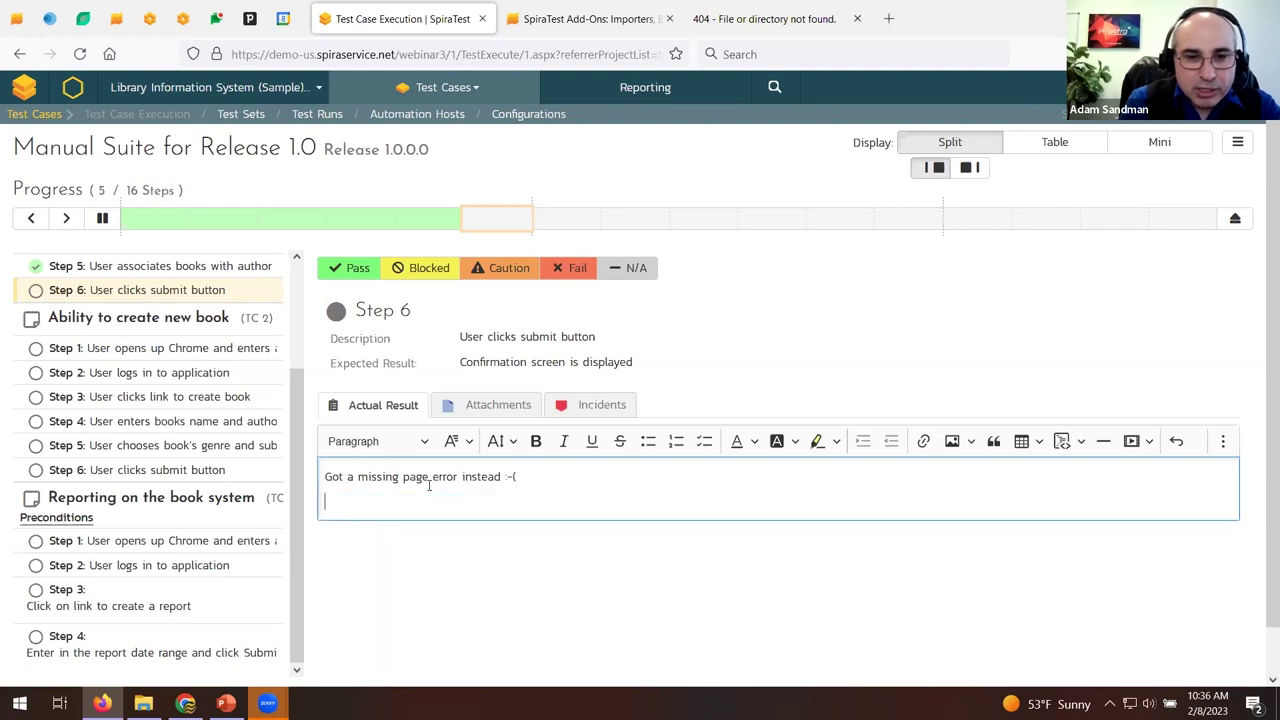
{"action": "key", "text": "ctrl+v"}
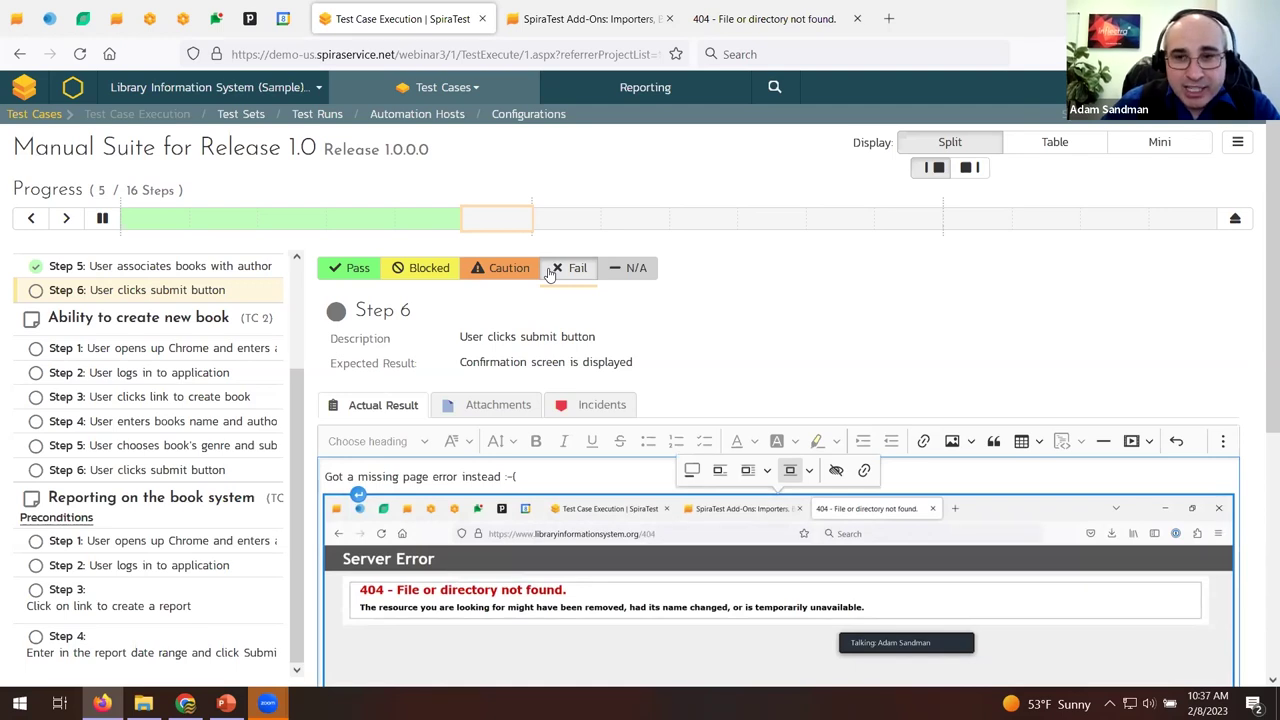
{"action": "left_click", "coordinate": [549, 273]}
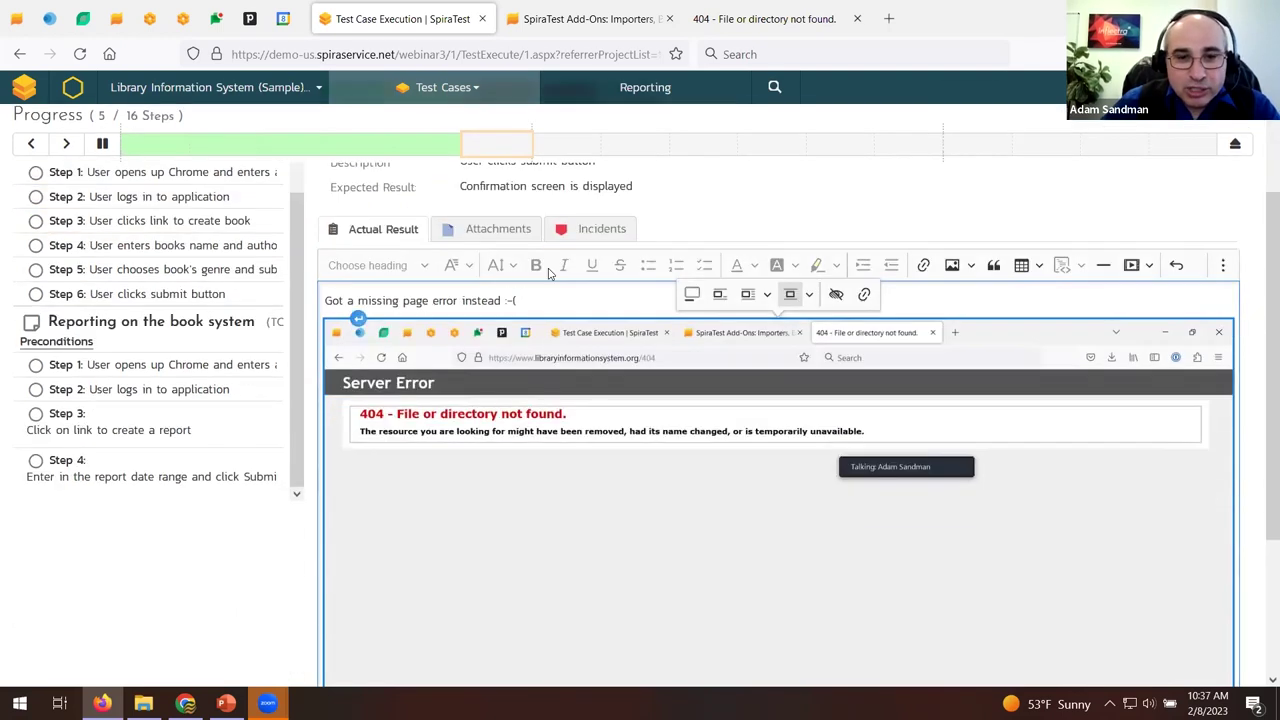
{"action": "scroll", "coordinate": [560, 280], "scroll_direction": "up", "scroll_amount": 3}
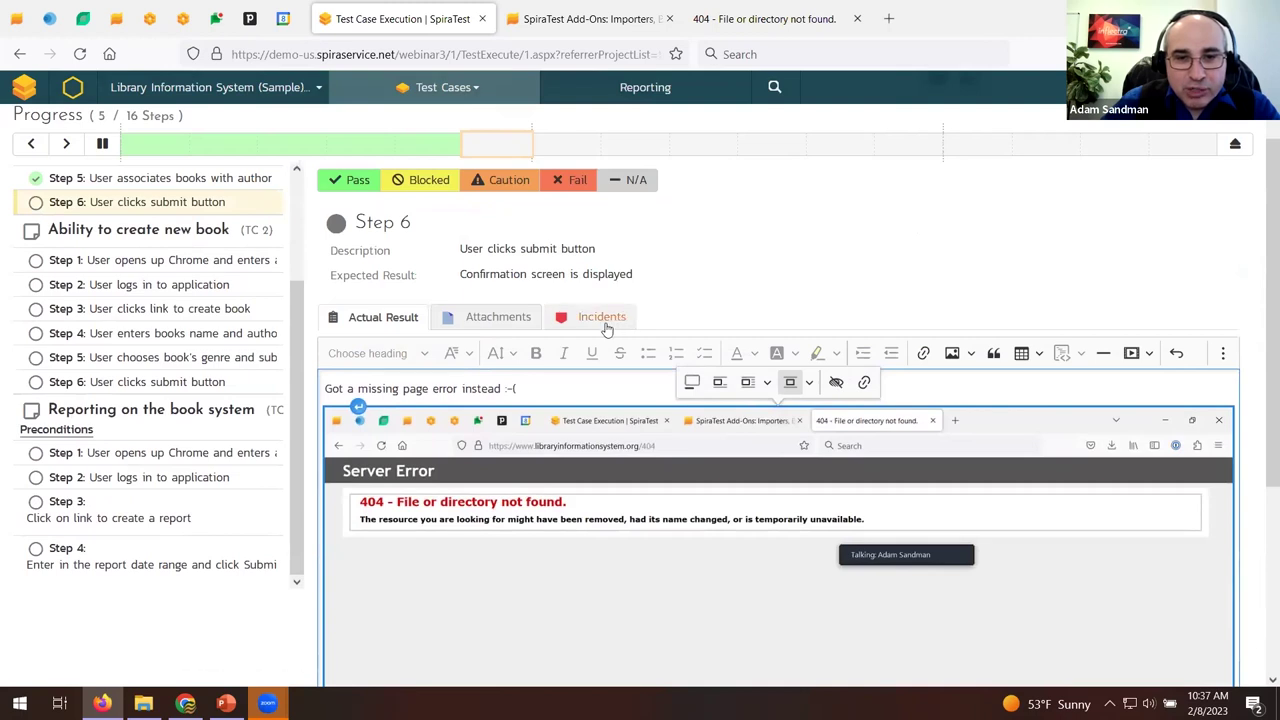
Start a new Step 6 incident named 'Missing page when submitting book'.
{"action": "left_click", "coordinate": [606, 326]}
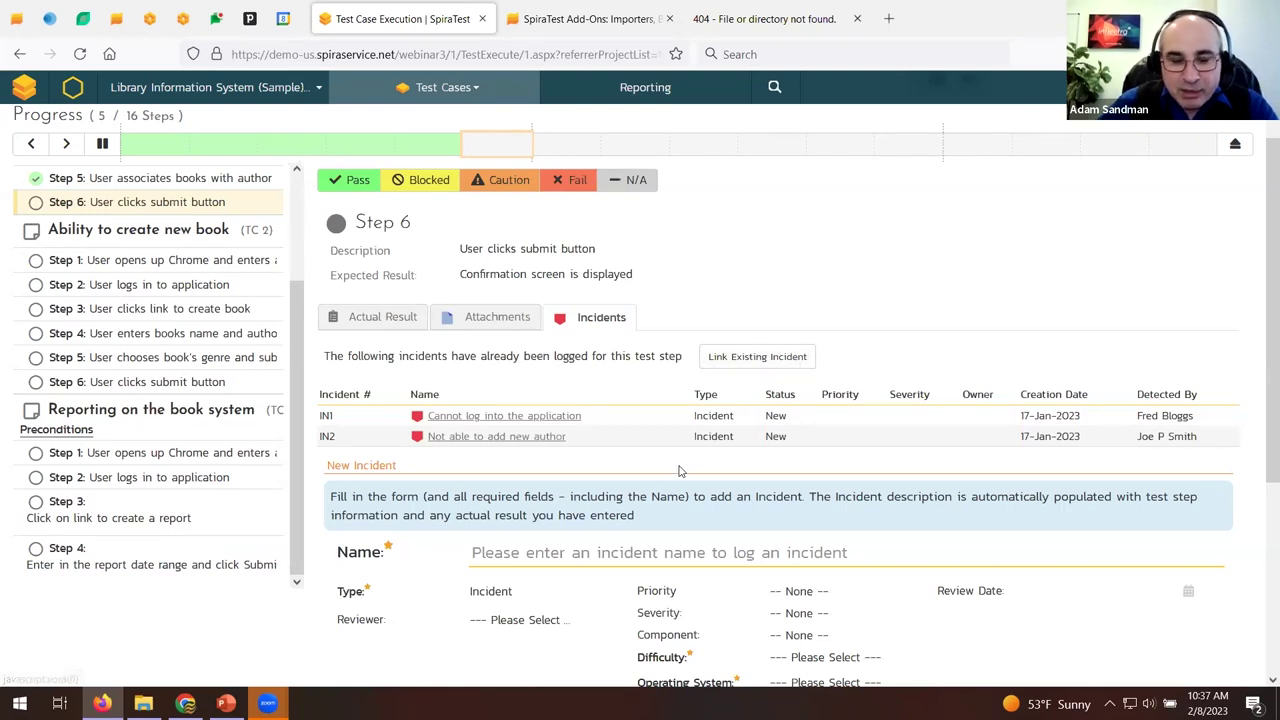
{"action": "scroll", "coordinate": [680, 471], "scroll_direction": "down", "scroll_amount": 2}
{"action": "left_click", "coordinate": [497, 376]}
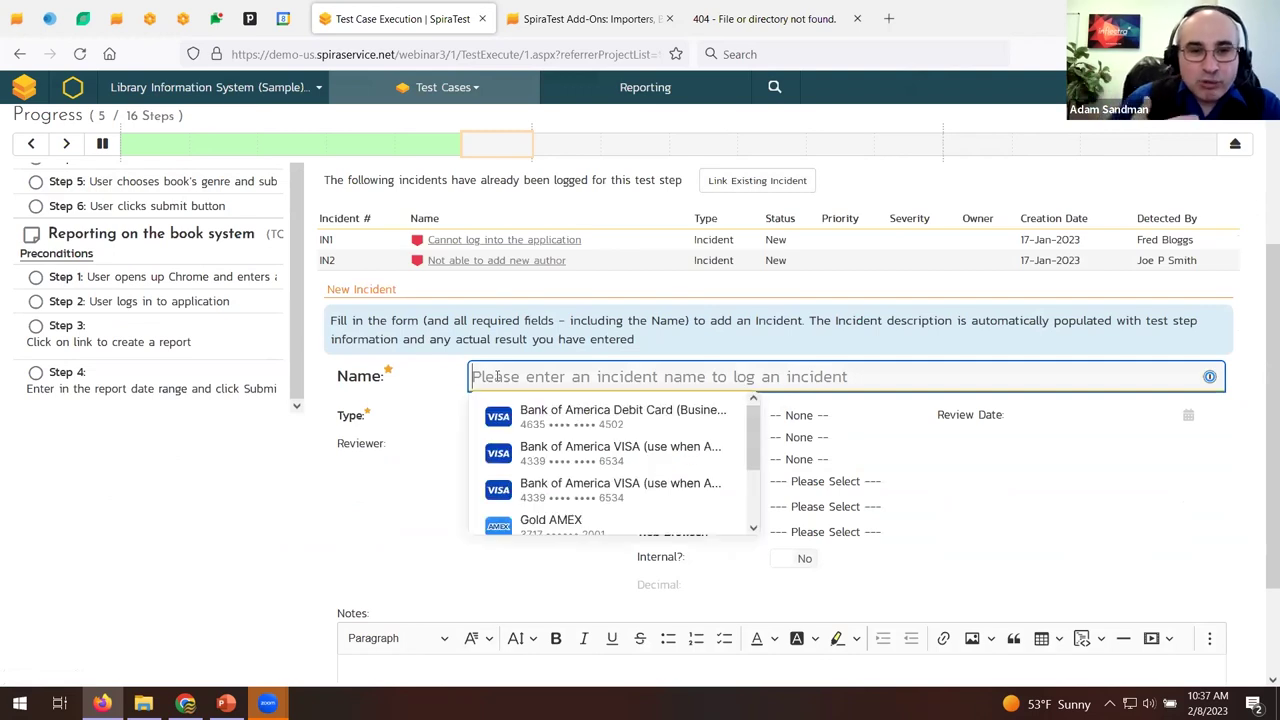
{"action": "type", "text": "Missing page"}
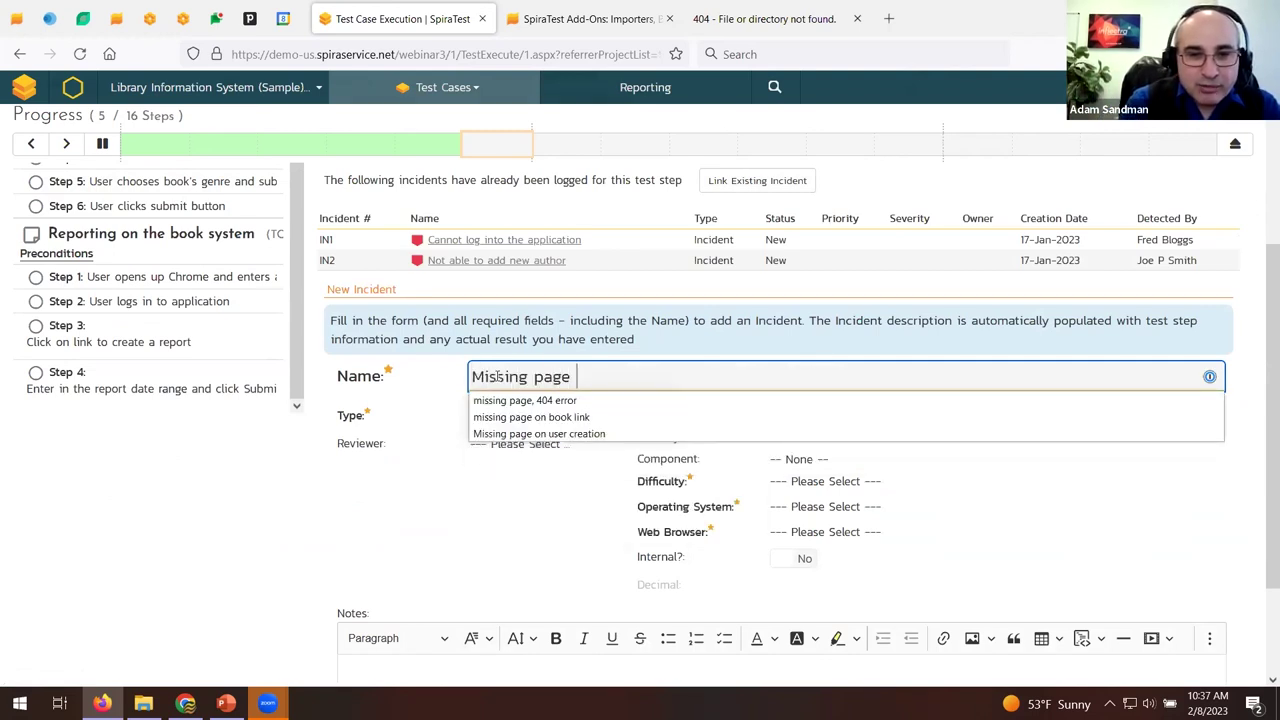
{"action": "type", "text": " when submitting book"}
{"action": "left_click", "coordinate": [455, 481]}
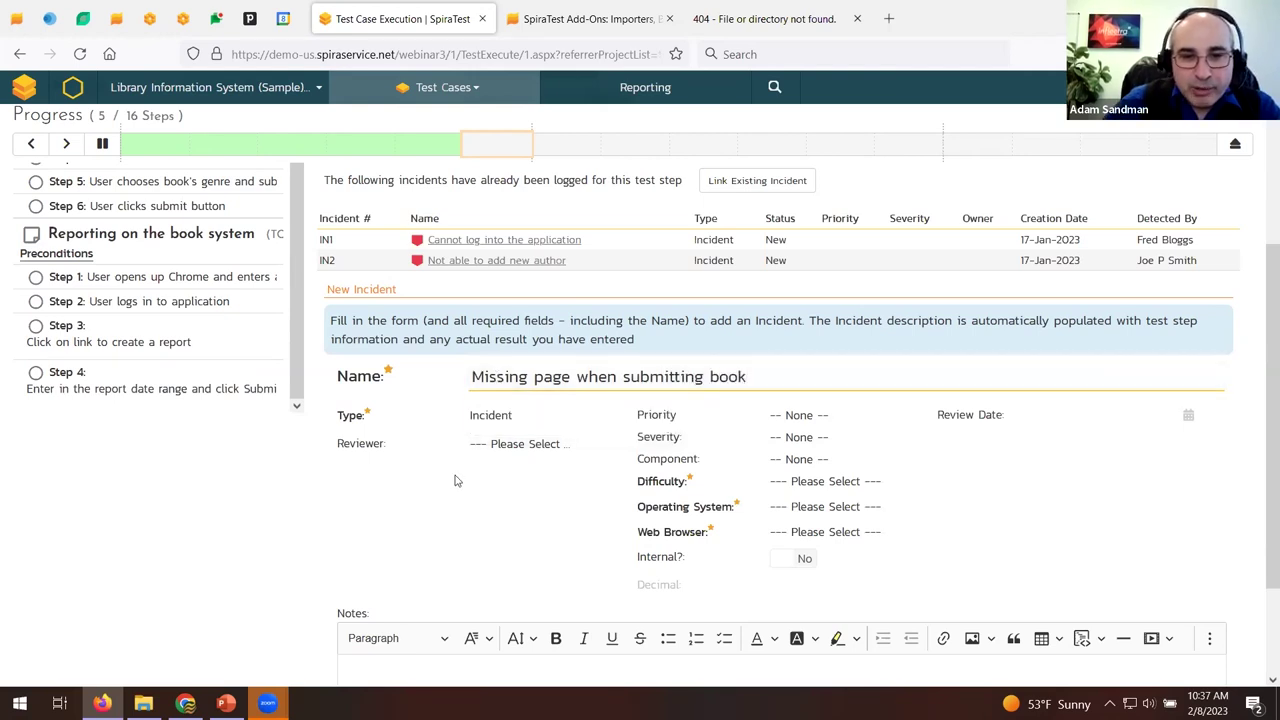
Set the new incident's type to Bug.
{"action": "left_click", "coordinate": [485, 413]}
{"action": "key", "text": "Escape"}
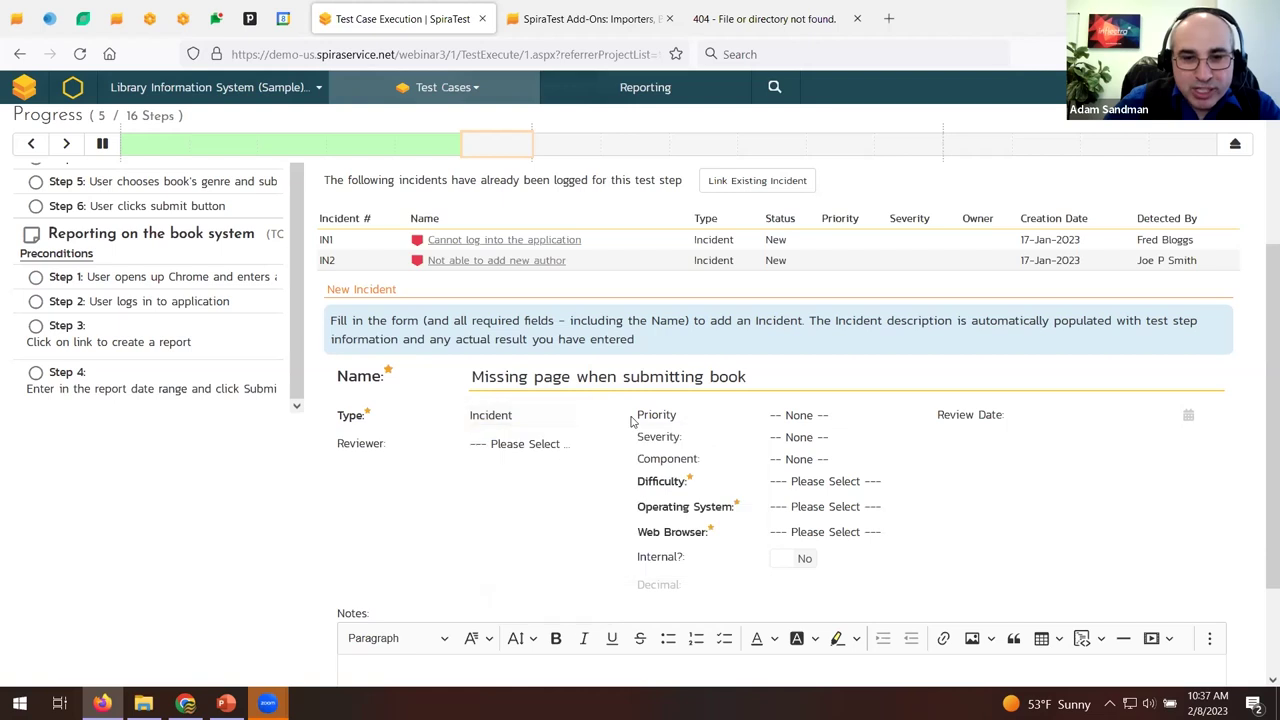
{"action": "left_click", "coordinate": [600, 414]}
{"action": "left_click", "coordinate": [563, 446]}
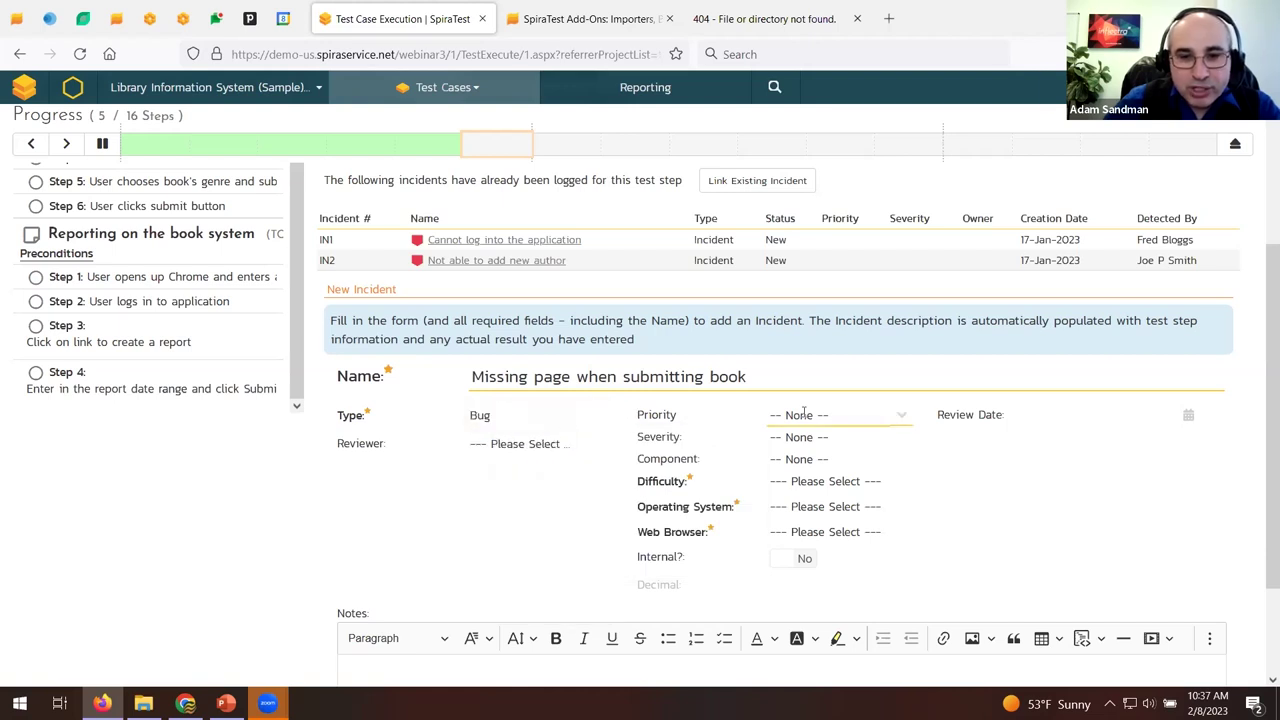
{"action": "left_click", "coordinate": [603, 420]}
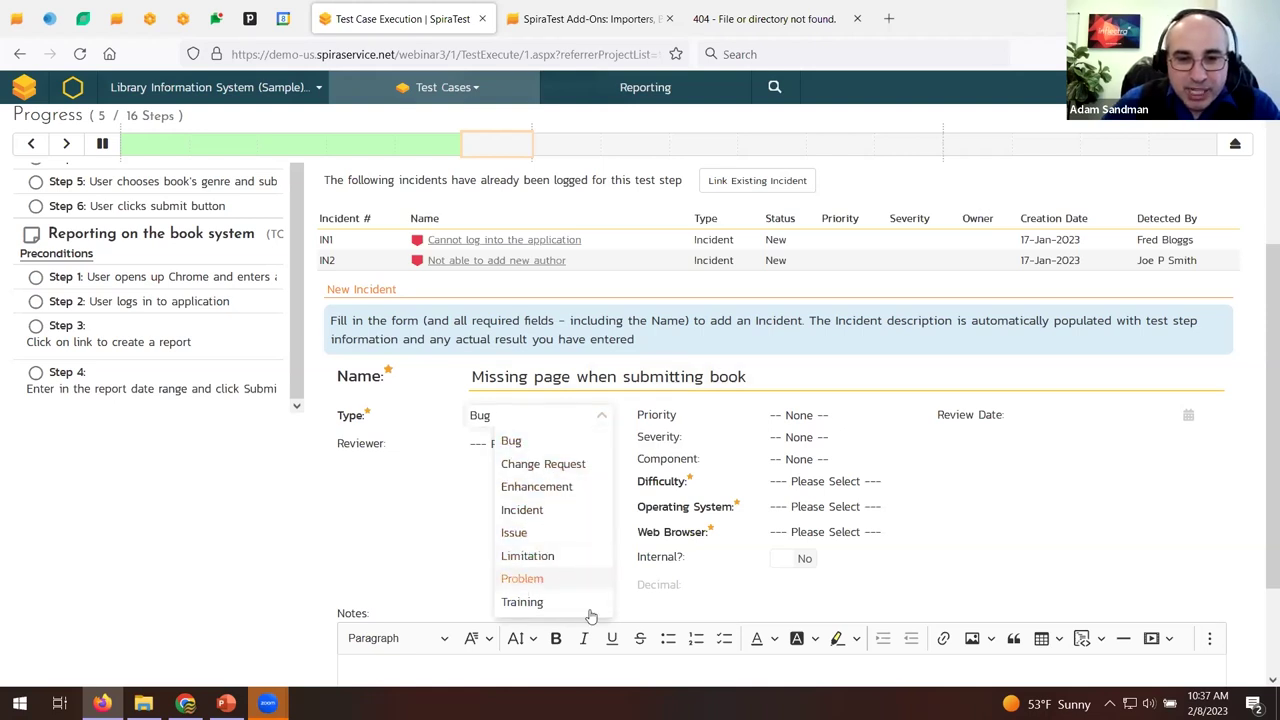
{"action": "left_click", "coordinate": [1240, 87]}
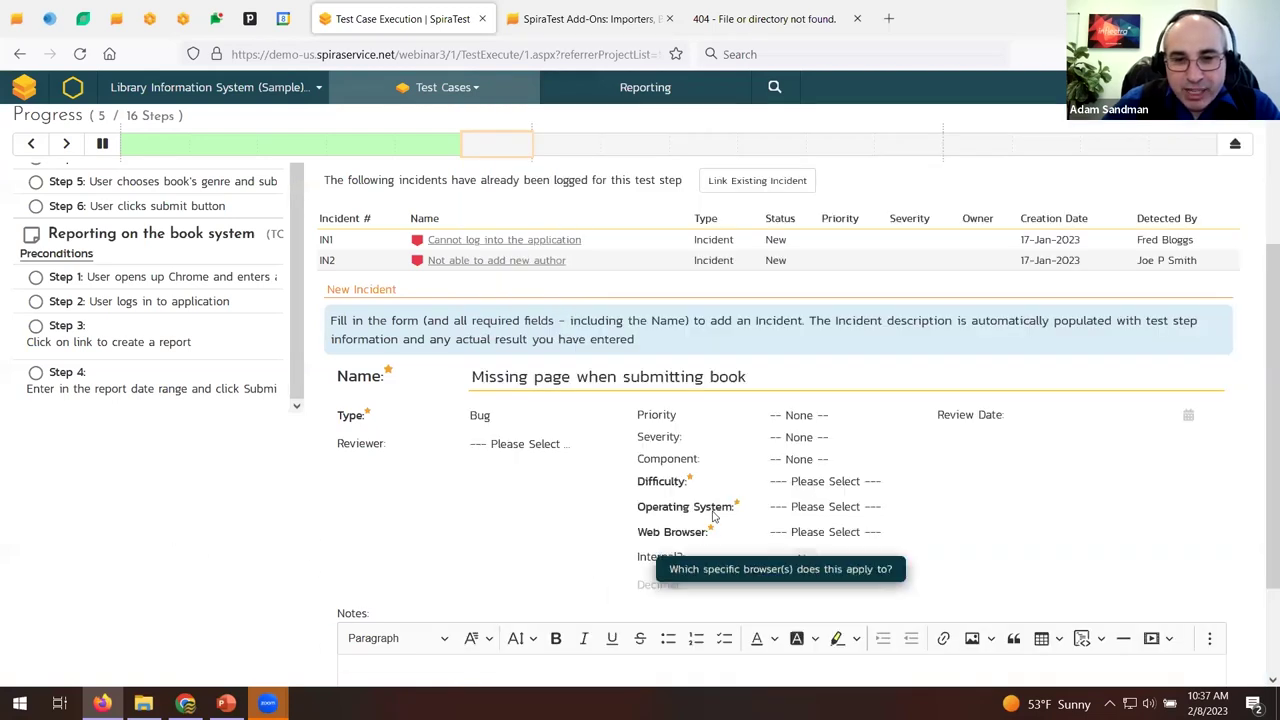
Open Administration > Incidents > Custom Properties in a new tab, then return to test execution.
{"action": "left_click", "coordinate": [421, 569]}
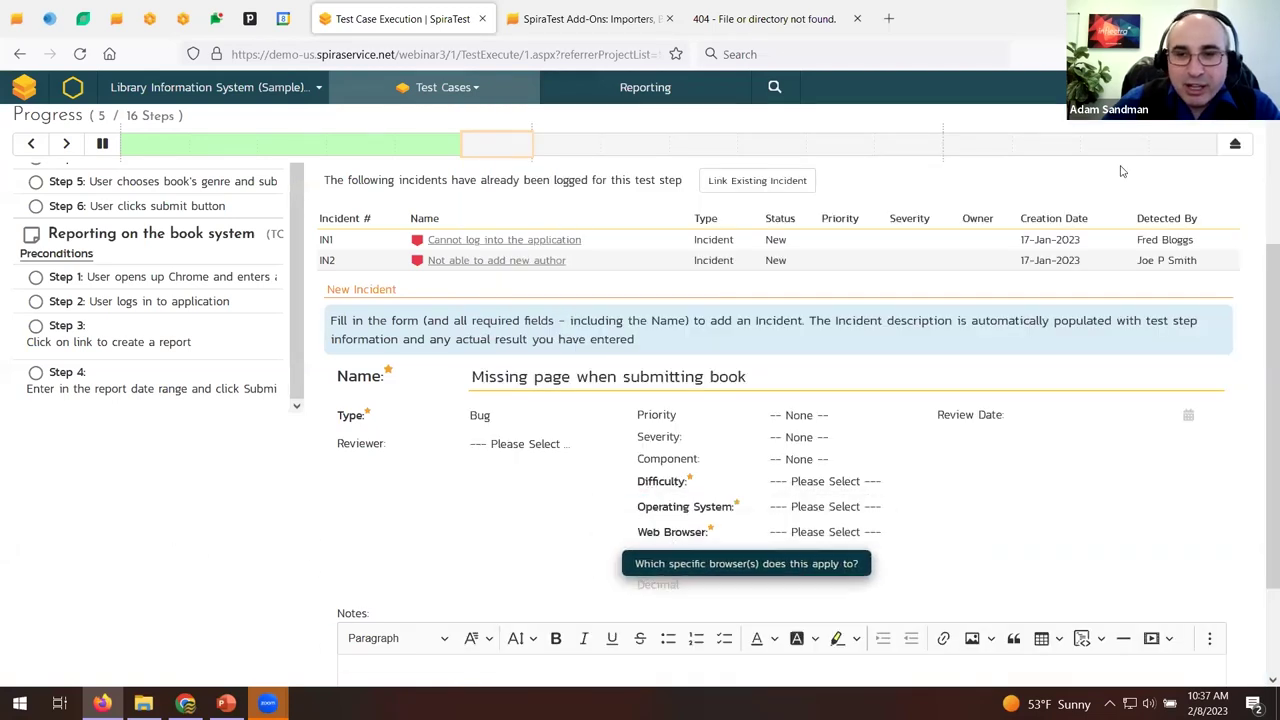
{"action": "left_click", "coordinate": [1240, 87]}
{"action": "middle_click", "coordinate": [800, 543]}
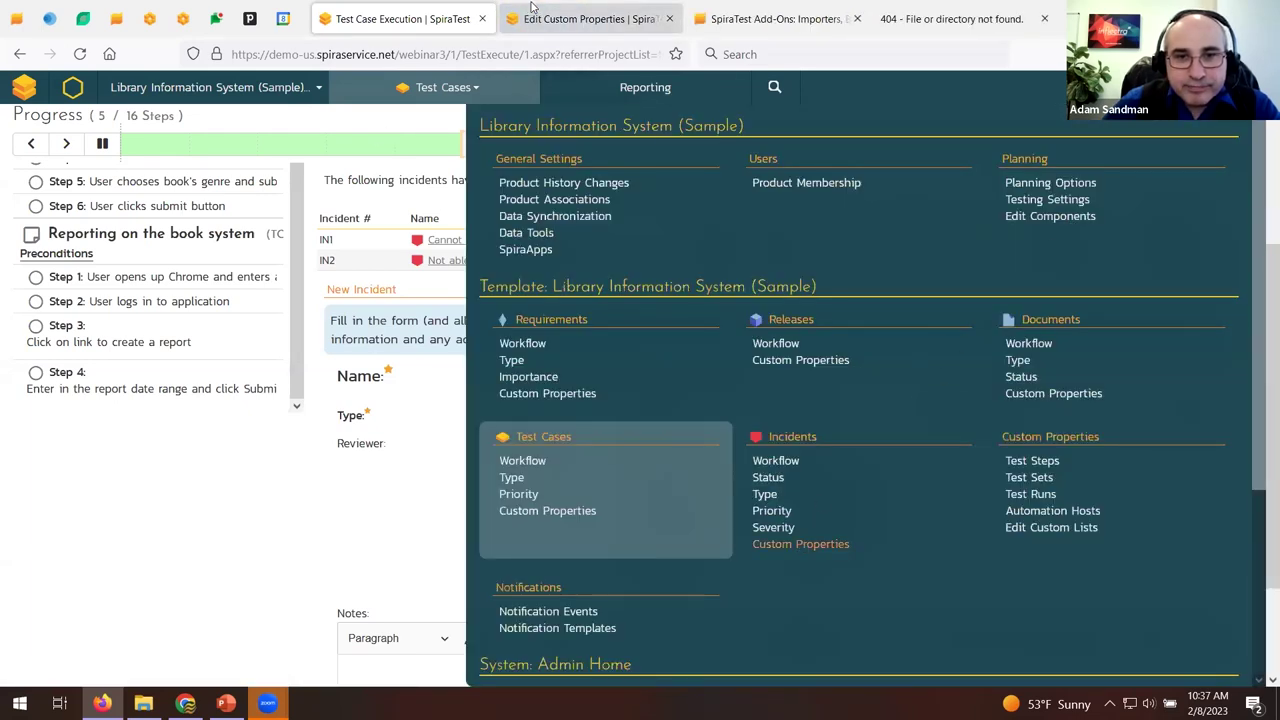
{"action": "left_click", "coordinate": [505, 15]}
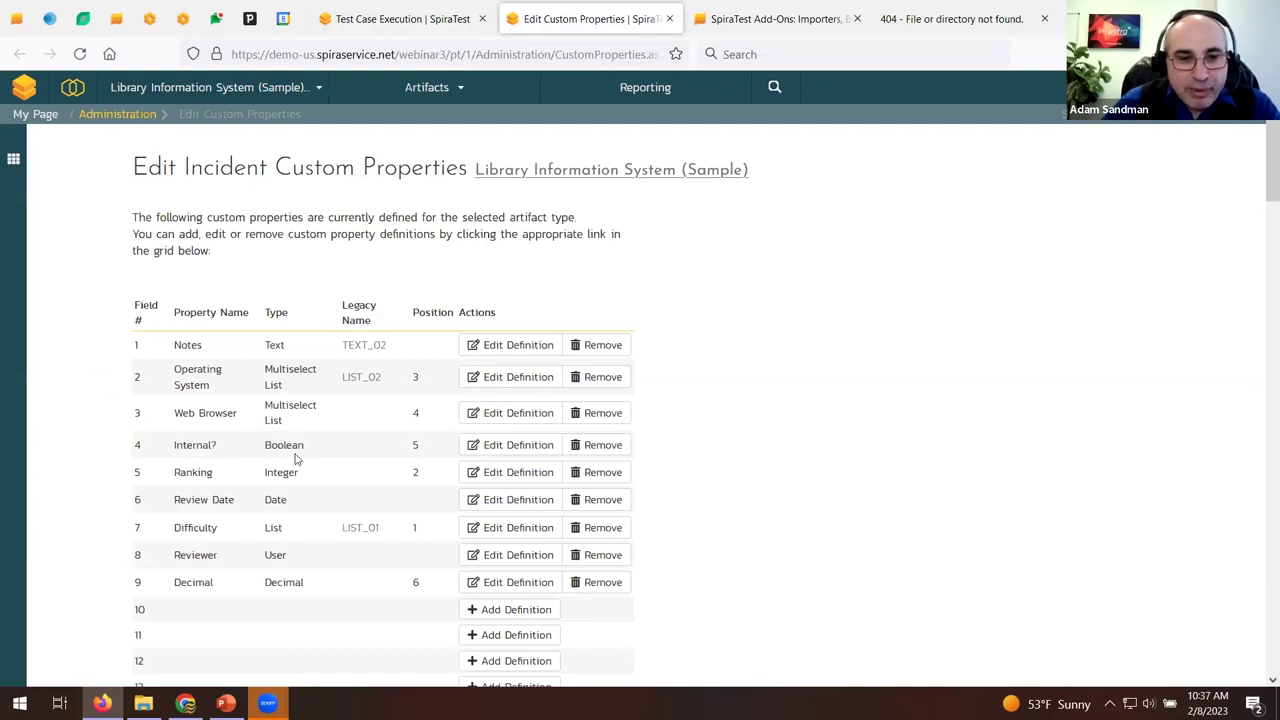
{"action": "left_click", "coordinate": [416, 14]}
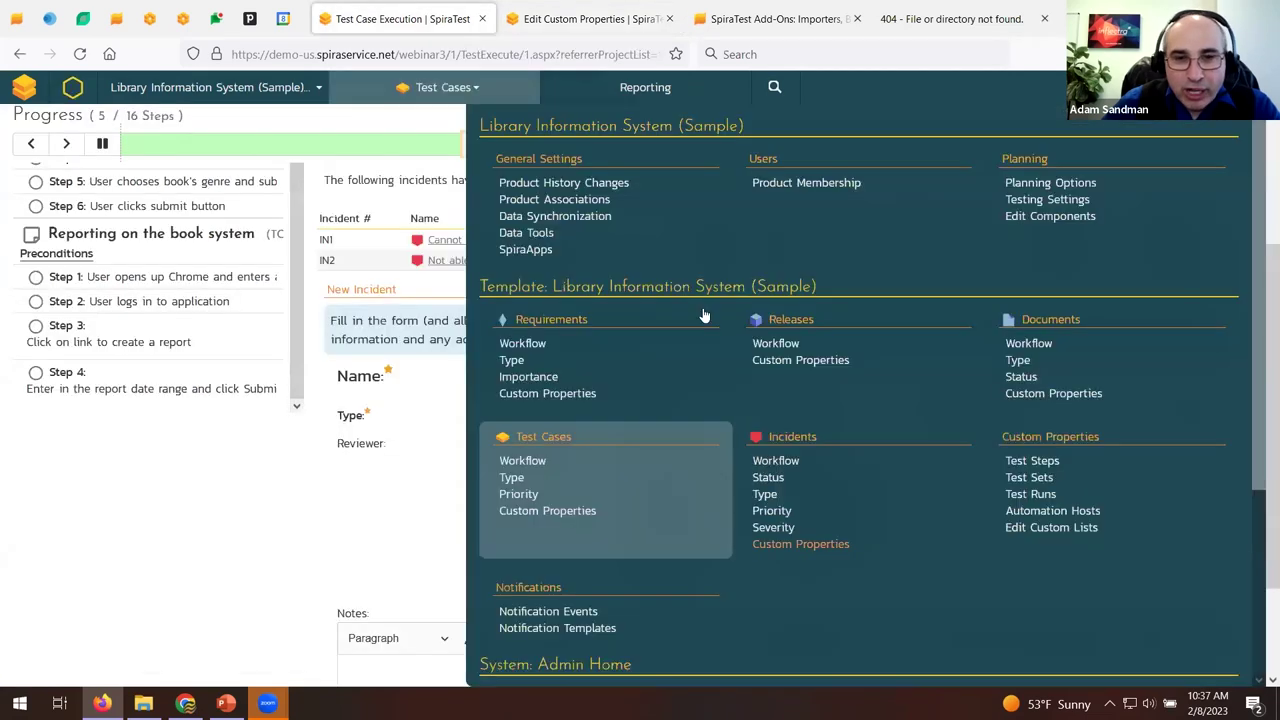
{"action": "left_click", "coordinate": [262, 535]}
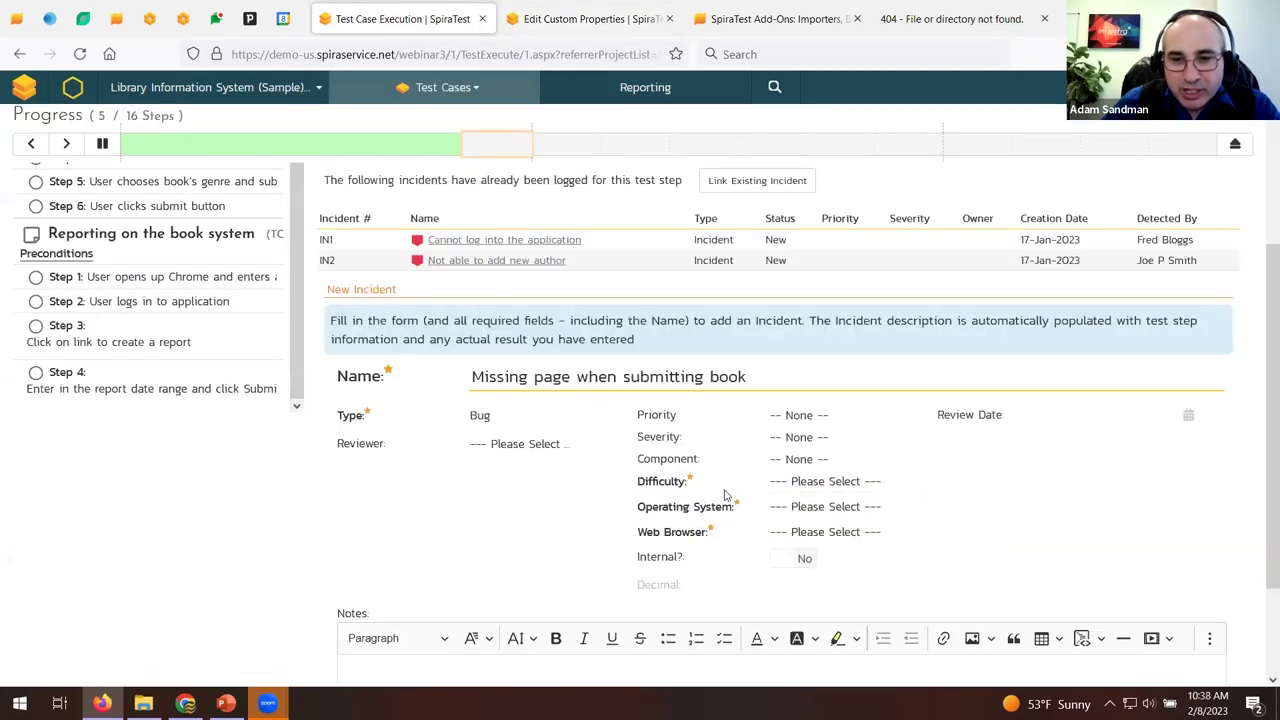
Set the incident's Difficulty to Difficult, Operating System to Windows 10 and Web Browser to Firefox.
{"action": "left_click", "coordinate": [840, 481]}
{"action": "left_click", "coordinate": [1047, 477]}
{"action": "left_click", "coordinate": [899, 483]}
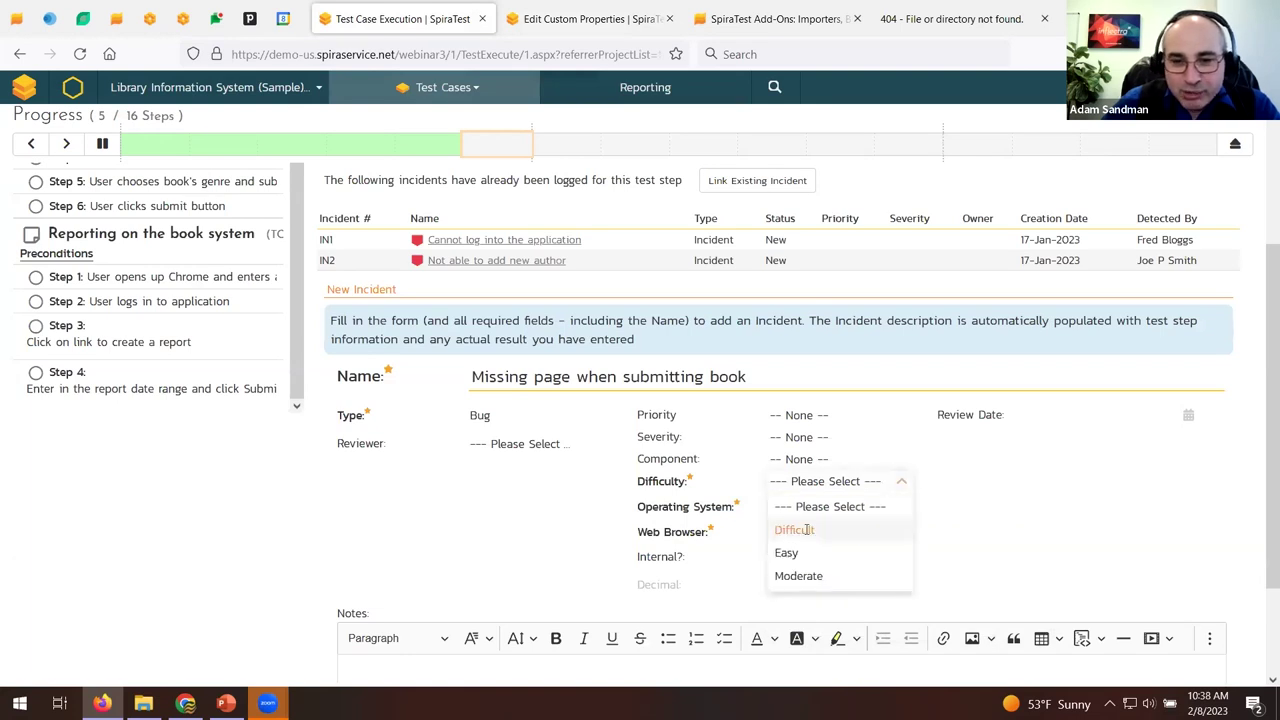
{"action": "left_click", "coordinate": [806, 530]}
{"action": "left_click", "coordinate": [901, 507]}
{"action": "scroll", "coordinate": [839, 607], "scroll_direction": "down", "scroll_amount": 2}
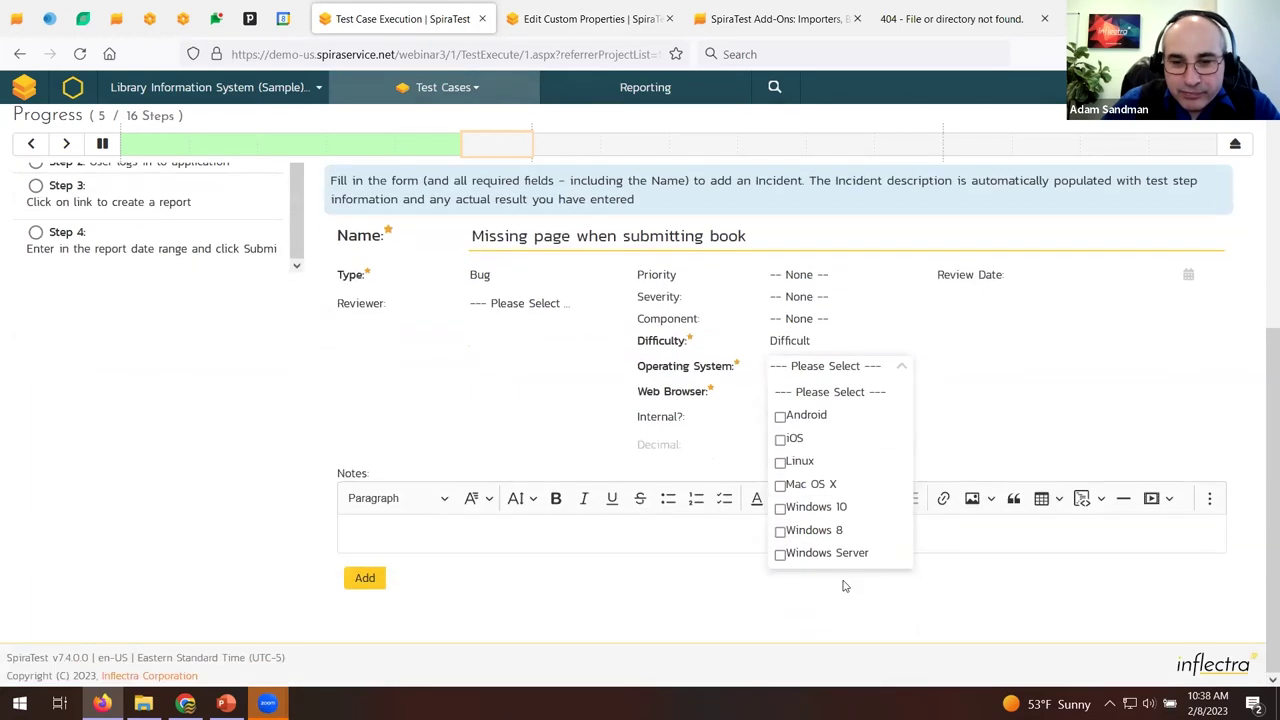
{"action": "left_click", "coordinate": [840, 507]}
{"action": "left_click", "coordinate": [901, 395]}
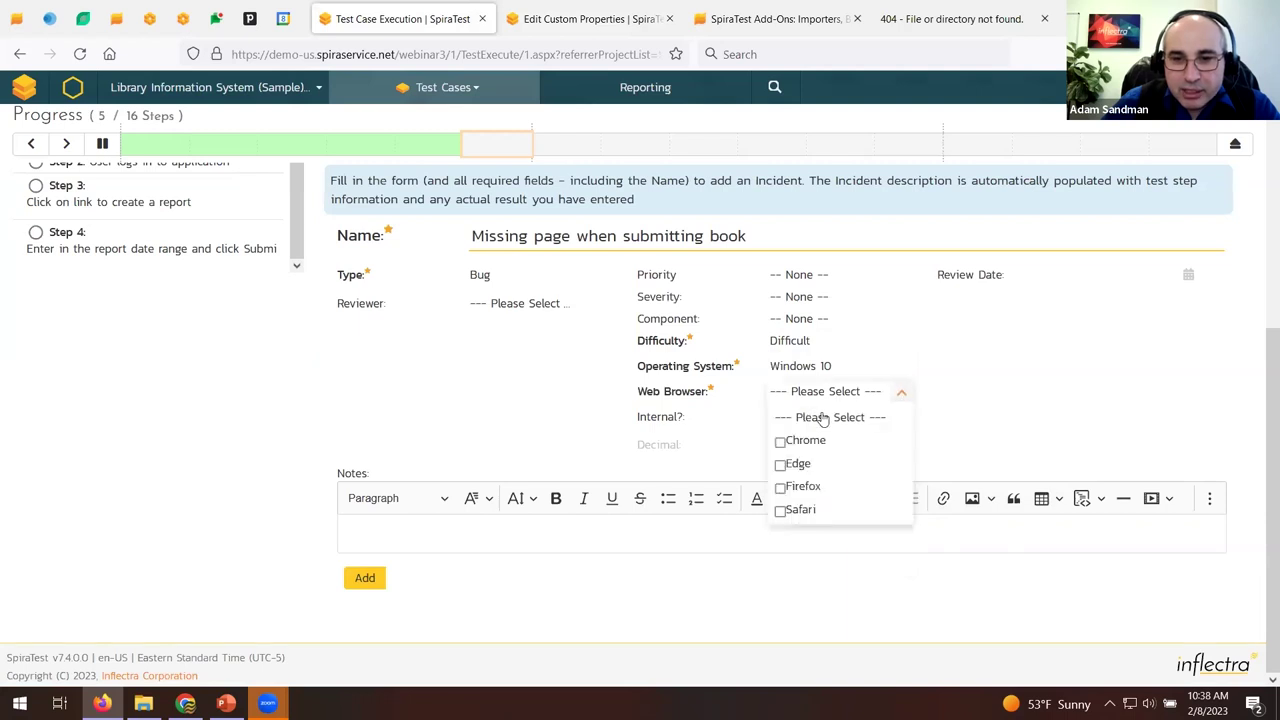
{"action": "left_click", "coordinate": [1012, 372]}
{"action": "scroll", "coordinate": [700, 400], "scroll_direction": "up", "scroll_amount": 5}
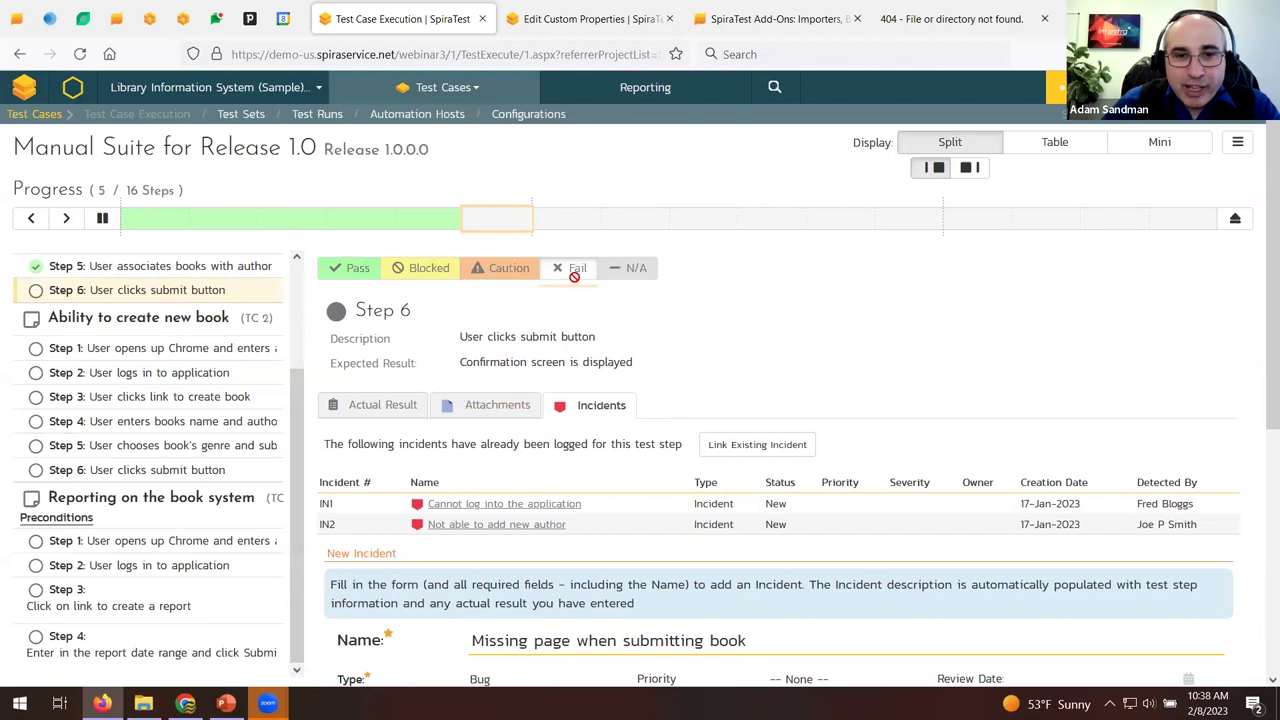
Fail Step 6, then Pass All steps of Ability to create new book, reaching 12 of 16.
{"action": "left_click", "coordinate": [574, 272]}
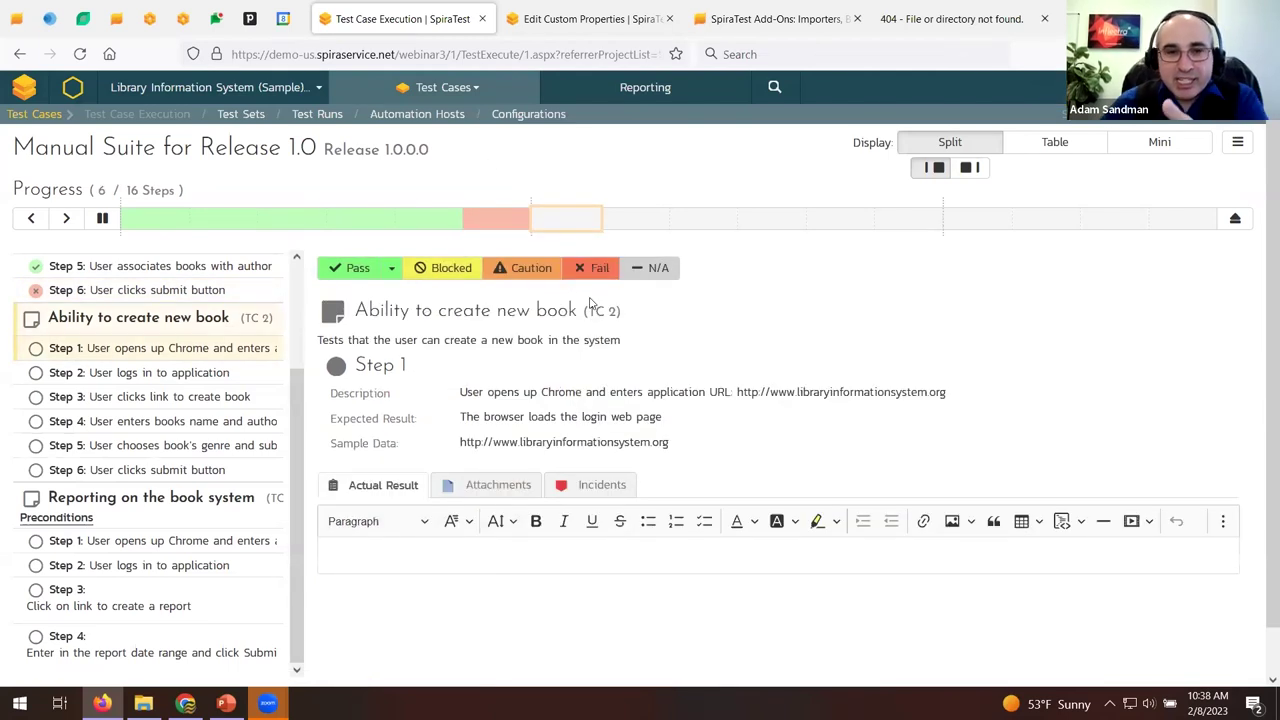
{"action": "left_click", "coordinate": [391, 268]}
{"action": "left_click", "coordinate": [374, 297]}
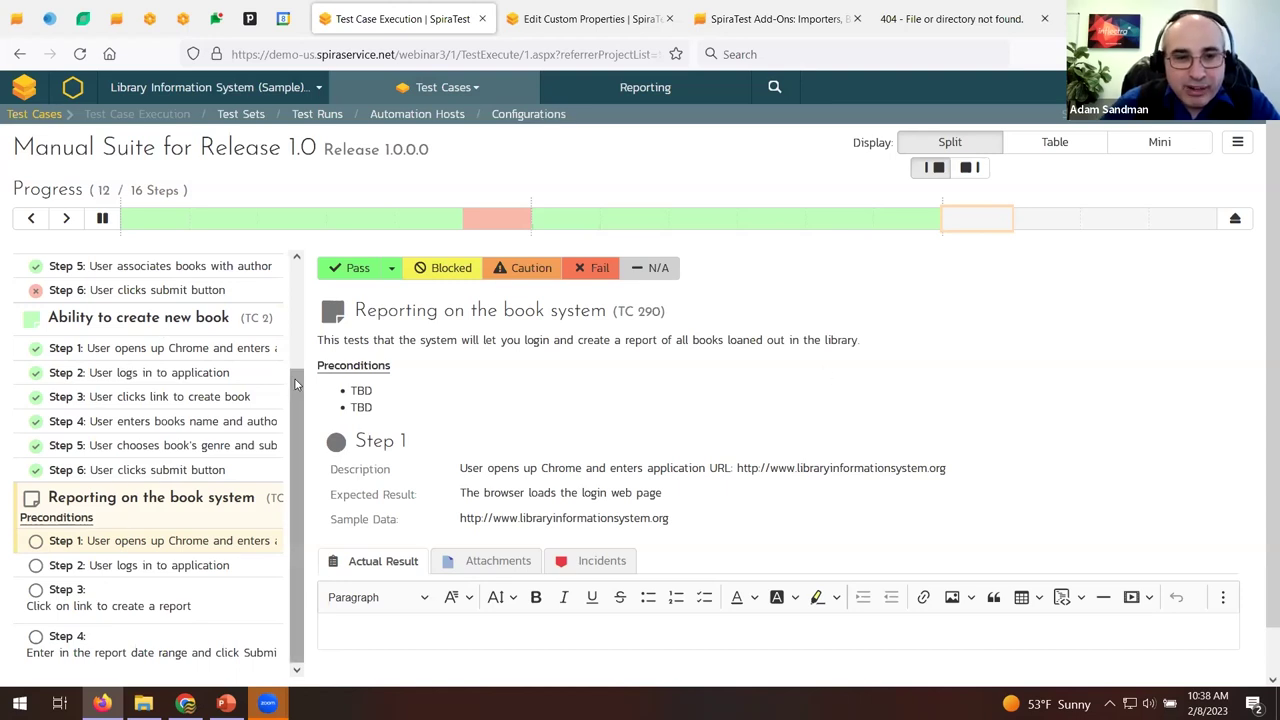
{"action": "scroll", "coordinate": [288, 390], "scroll_direction": "up", "scroll_amount": 3}
Switch the test steps to the table layout, then back to the compact layout.
{"action": "left_click", "coordinate": [1052, 143]}
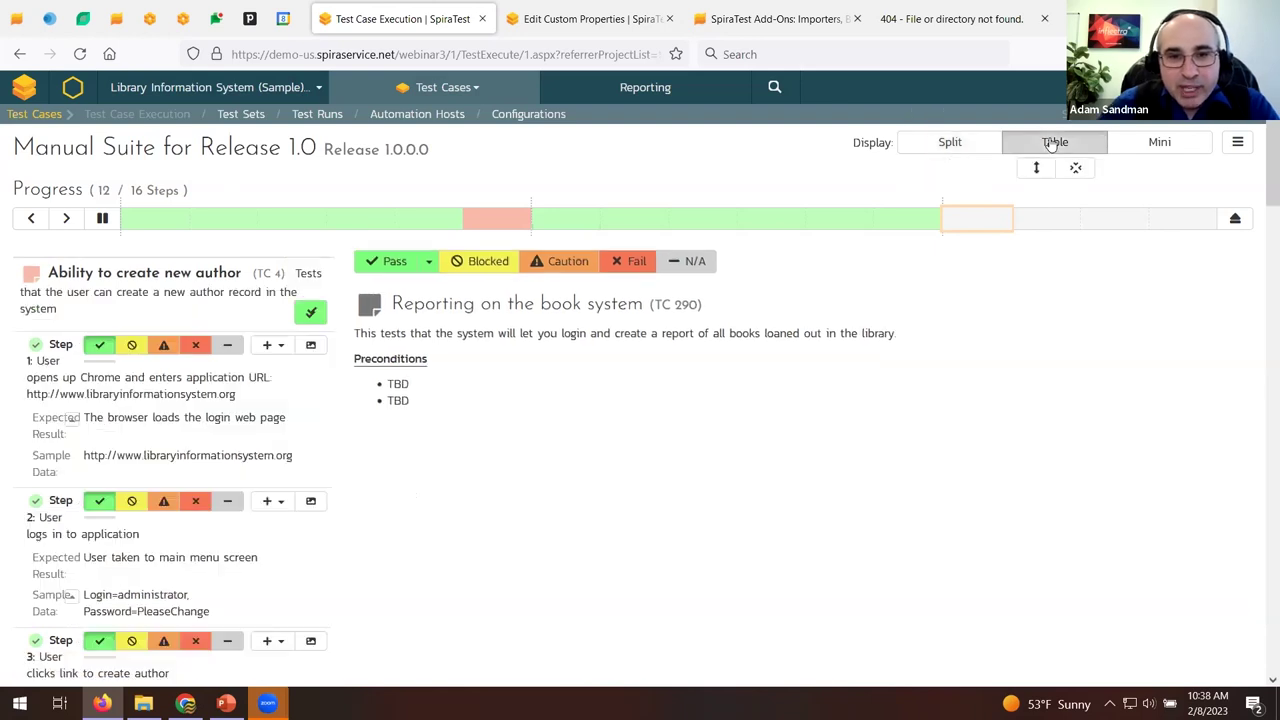
{"action": "scroll", "coordinate": [945, 300], "scroll_direction": "down", "scroll_amount": 5}
{"action": "scroll", "coordinate": [944, 300], "scroll_direction": "down", "scroll_amount": 10}
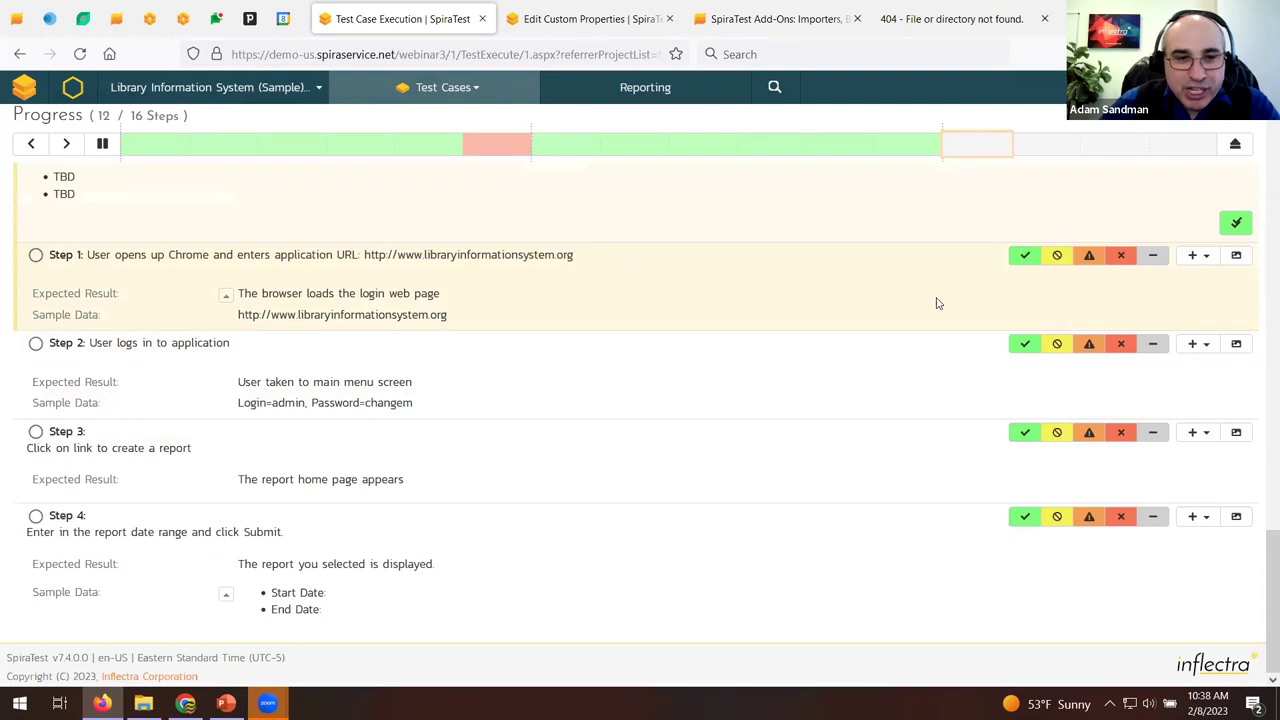
{"action": "scroll", "coordinate": [940, 300], "scroll_direction": "up", "scroll_amount": 15}
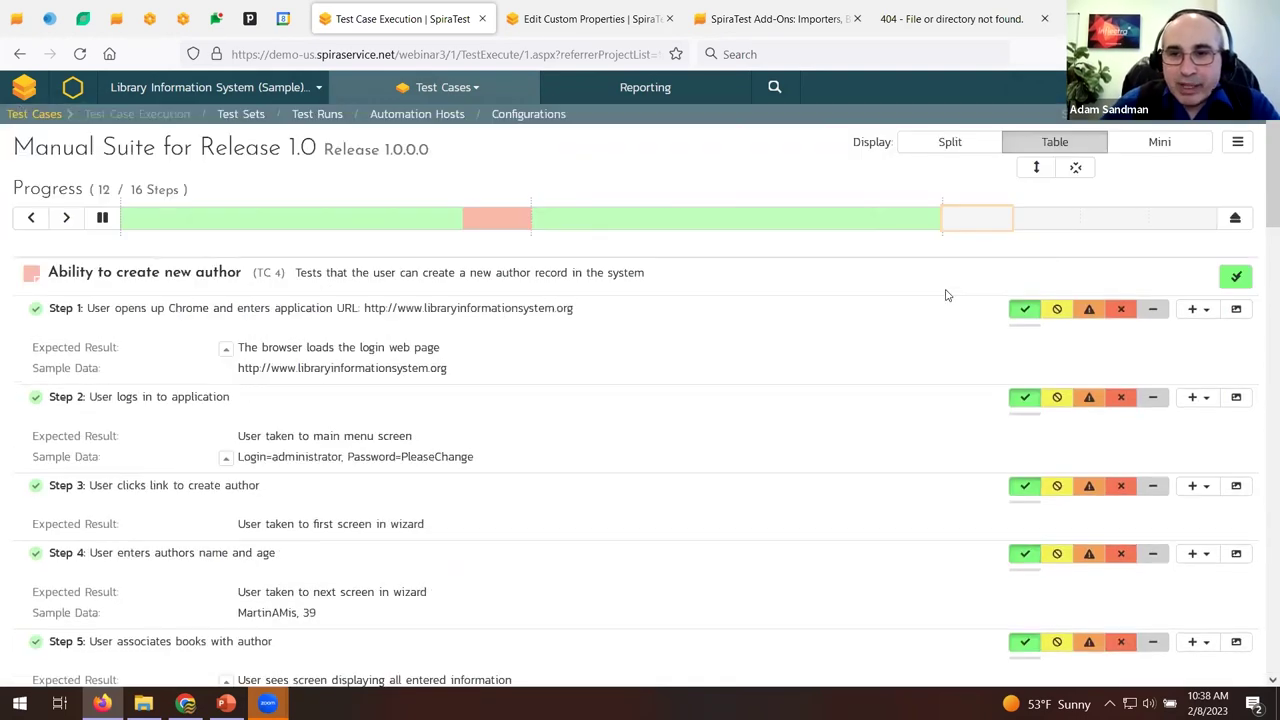
{"action": "left_click", "coordinate": [1160, 142]}
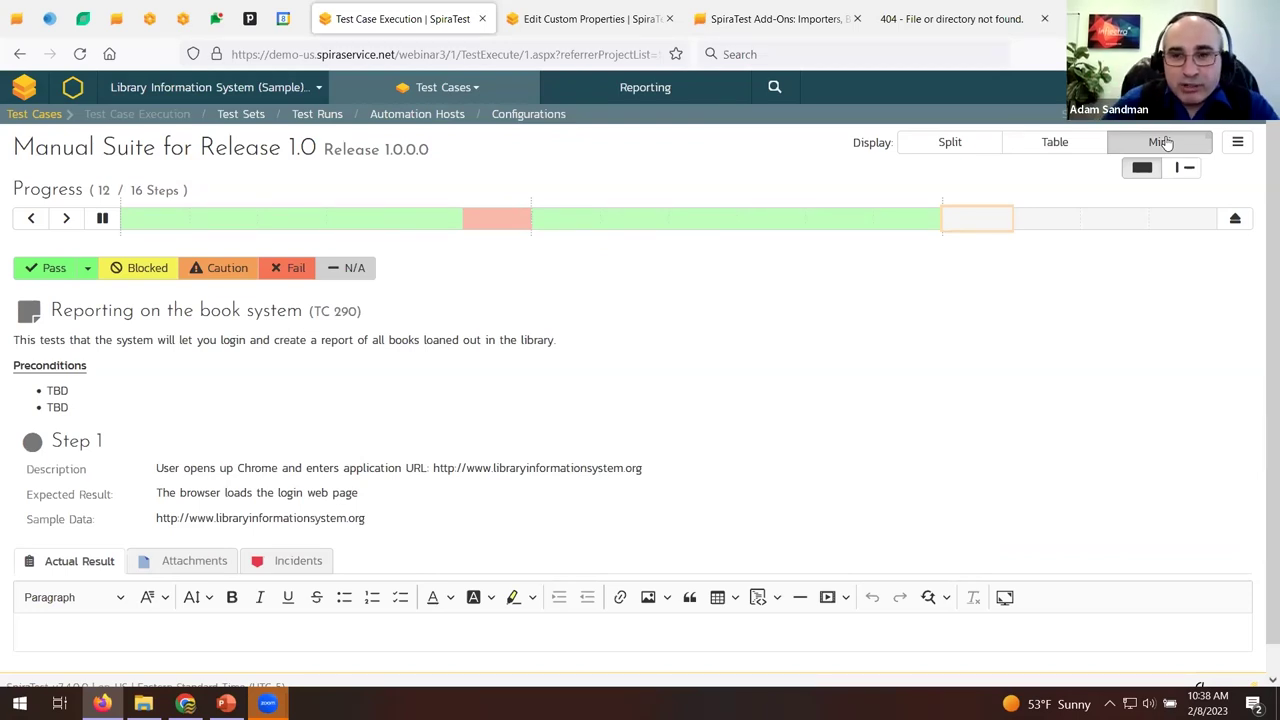
Load the library app's site address in a split embedded browser and show the step list alongside.
{"action": "left_click", "coordinate": [1189, 170]}
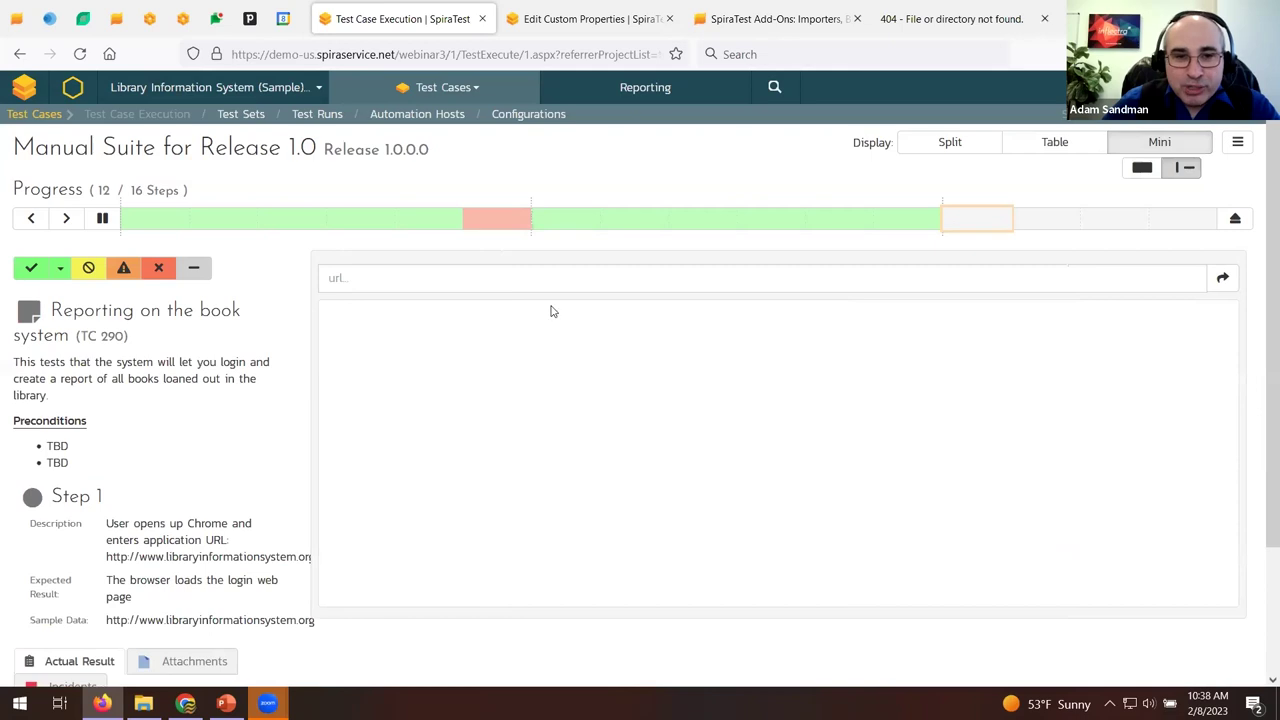
{"action": "left_click", "coordinate": [556, 284]}
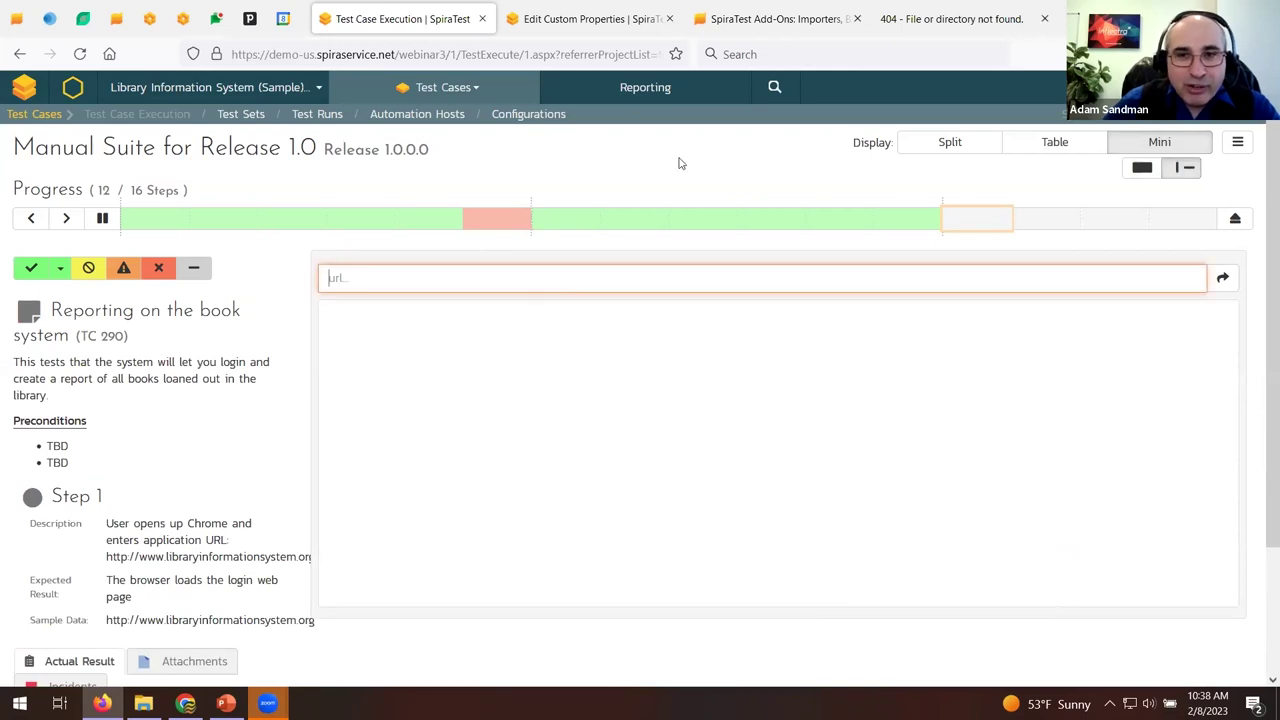
{"action": "left_click", "coordinate": [888, 14]}
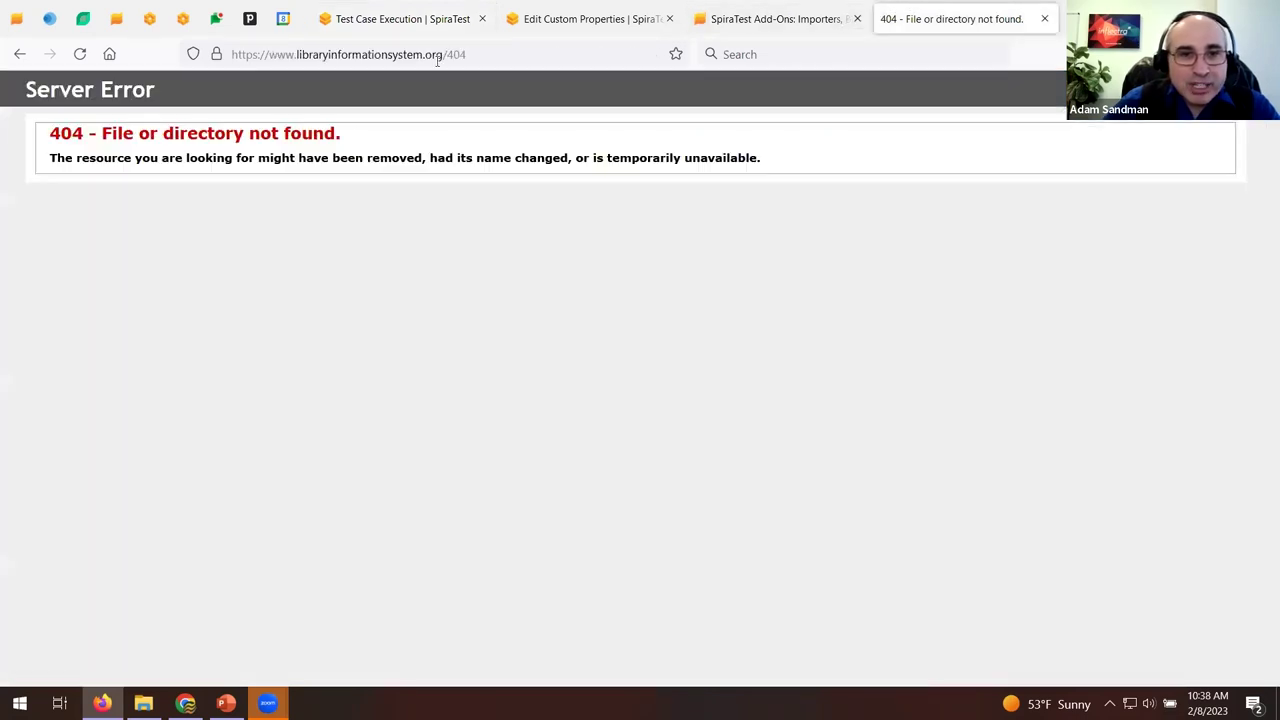
{"action": "left_click_drag", "start_coordinate": [441, 55], "coordinate": [231, 55]}
{"action": "key", "text": "ctrl+c"}
{"action": "left_click", "coordinate": [400, 19]}
{"action": "key", "text": "ctrl+v"}
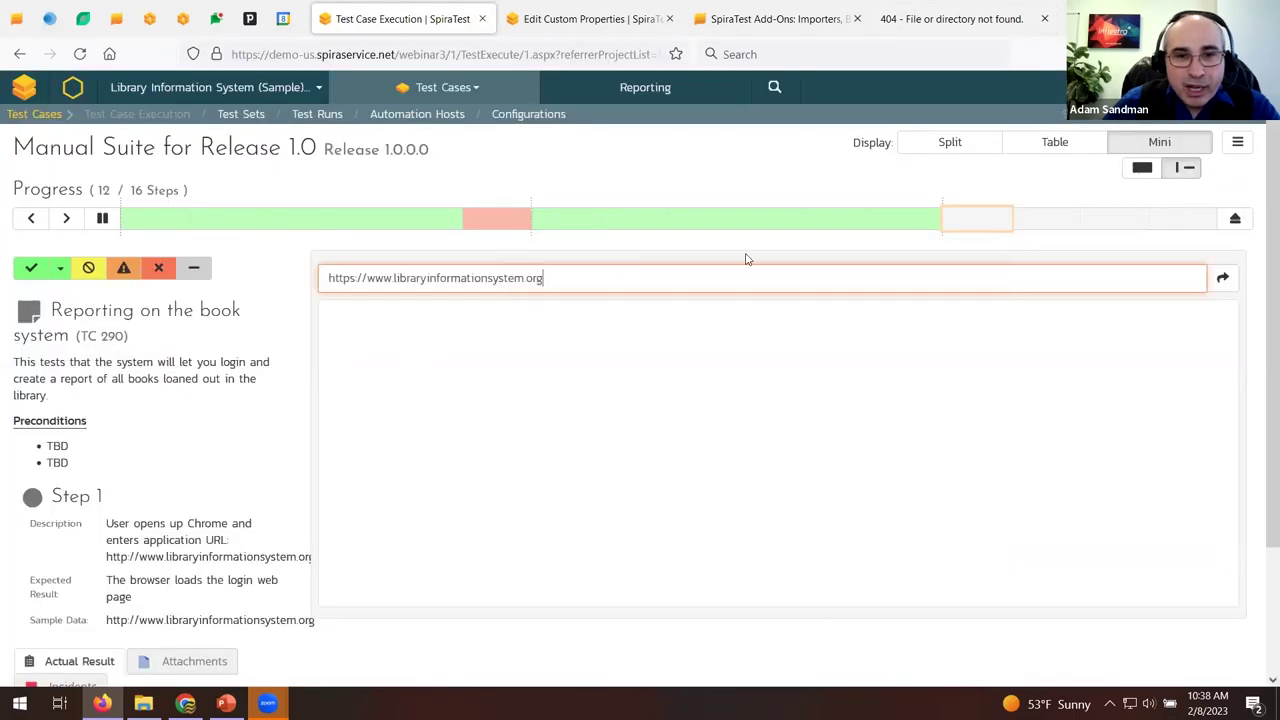
{"action": "left_click", "coordinate": [1222, 279]}
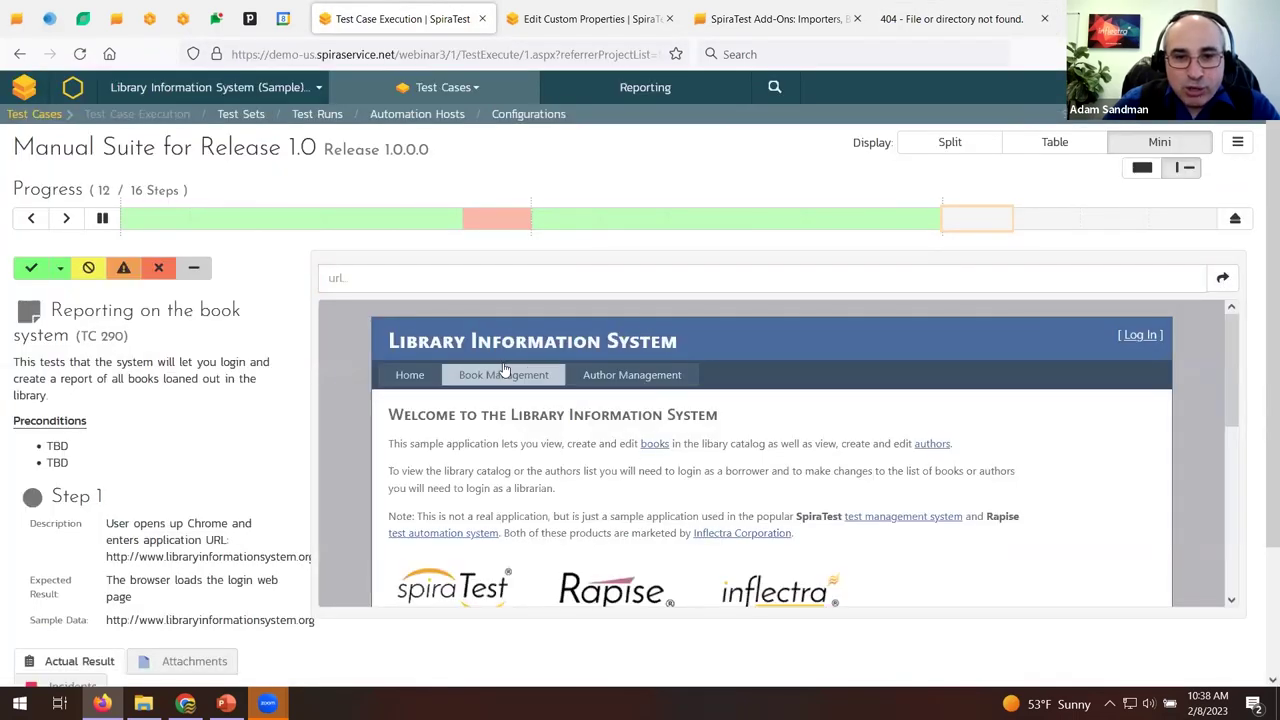
{"action": "left_click", "coordinate": [608, 378]}
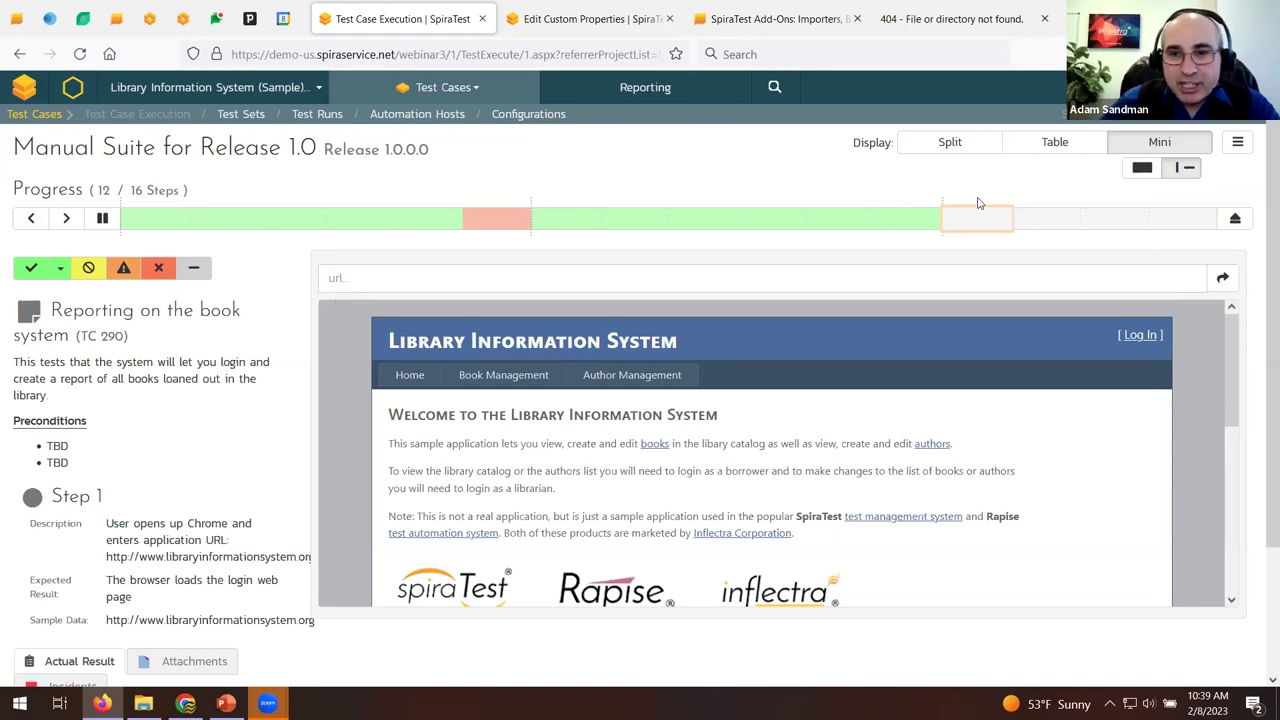
{"action": "left_click", "coordinate": [926, 150]}
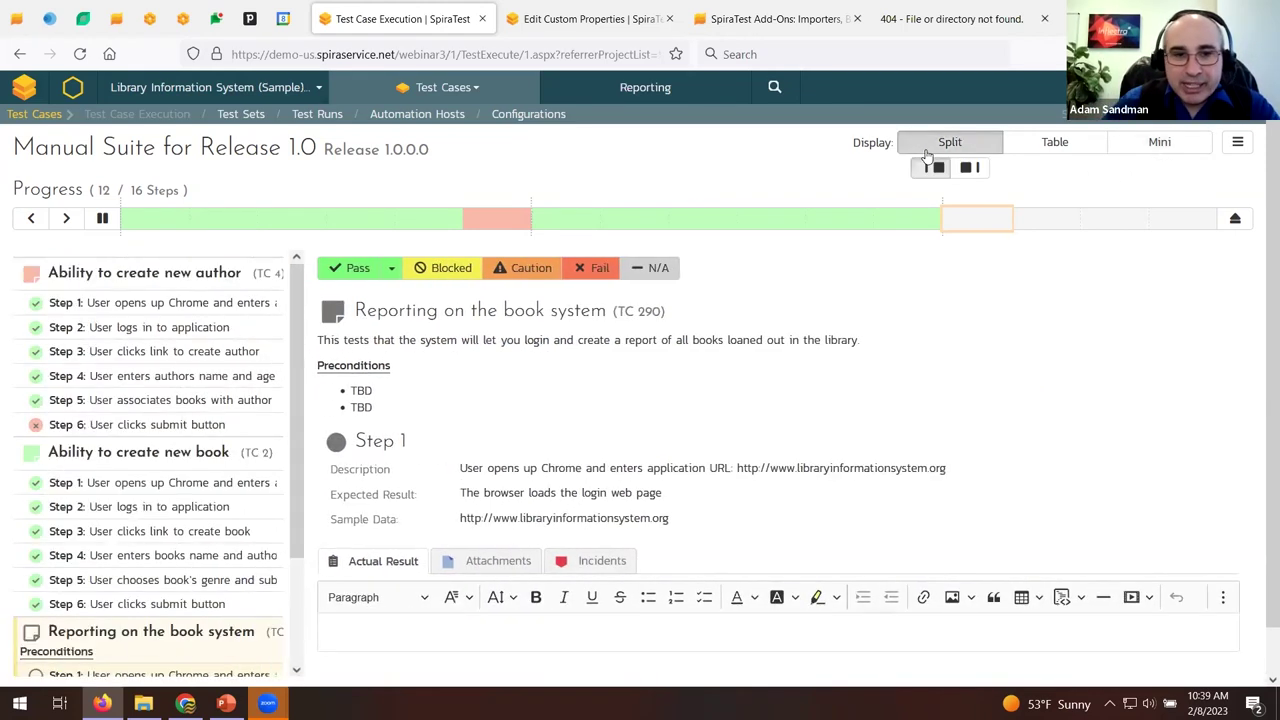
Open failed test run TR286 from the Ability to create new author test case's runs.
{"action": "left_click", "coordinate": [515, 87]}
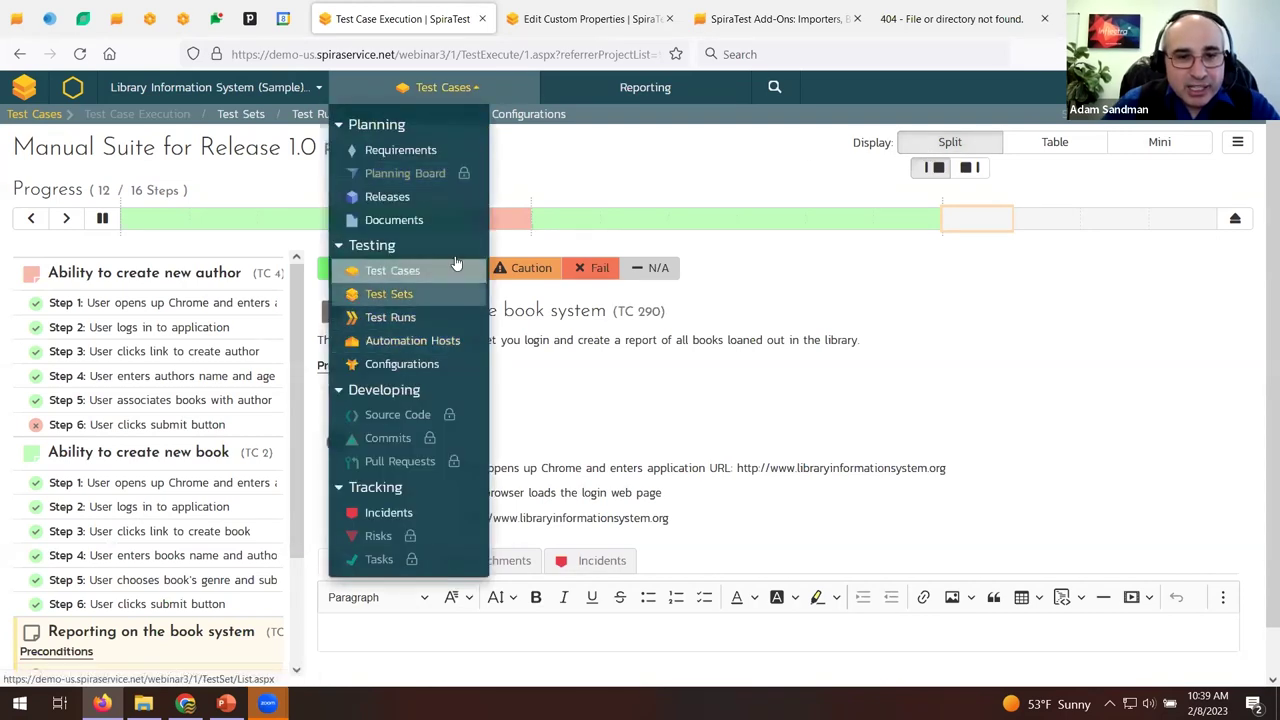
{"action": "left_click", "coordinate": [457, 268]}
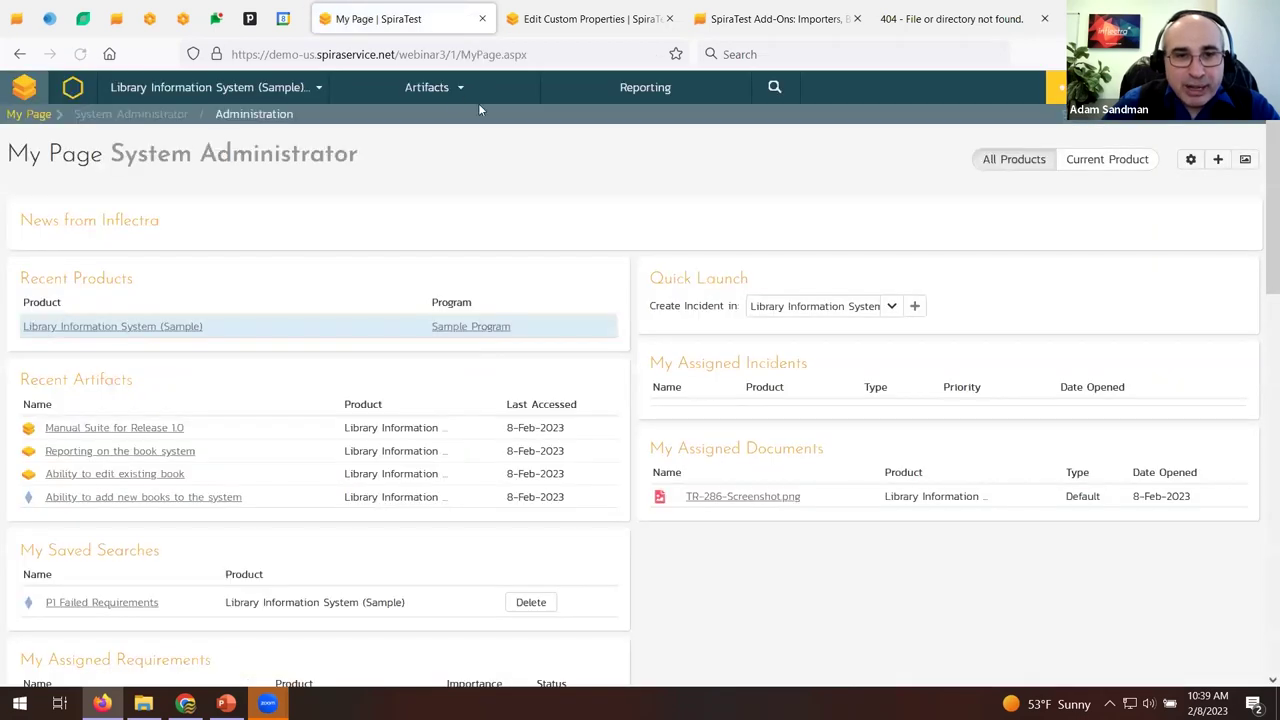
{"action": "left_click", "coordinate": [440, 87]}
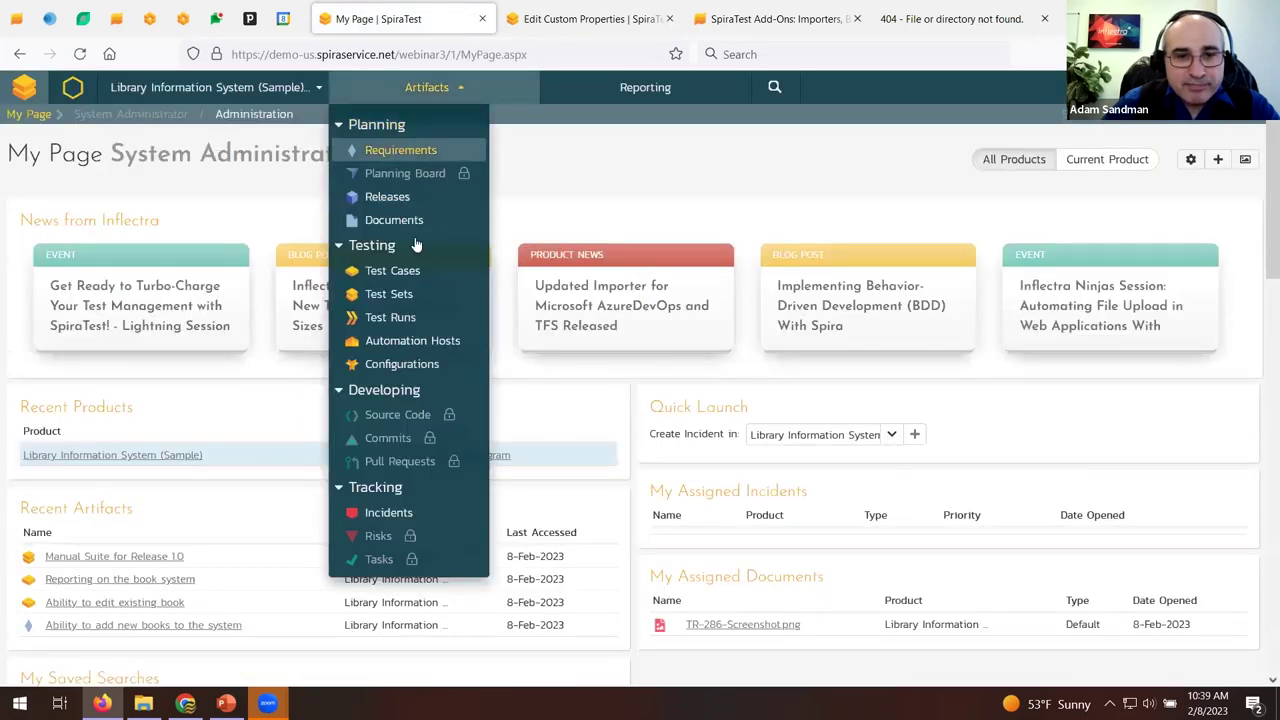
{"action": "left_click", "coordinate": [410, 271]}
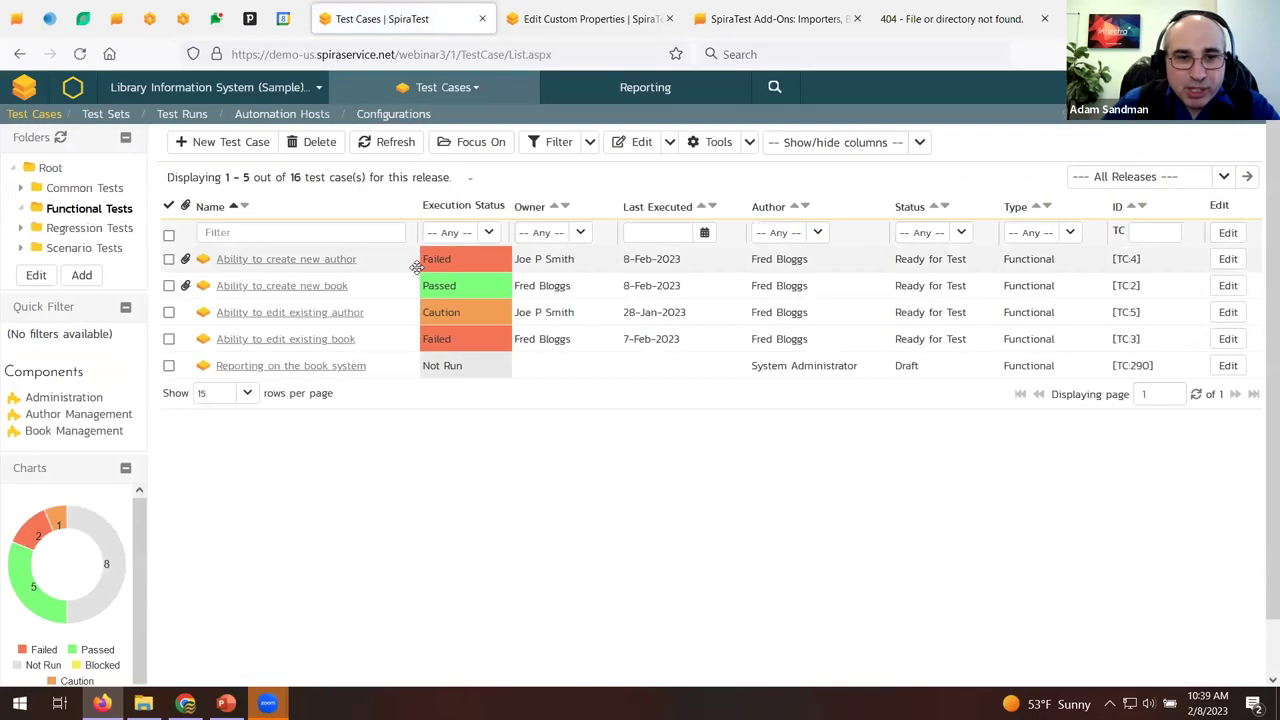
{"action": "left_click", "coordinate": [294, 262]}
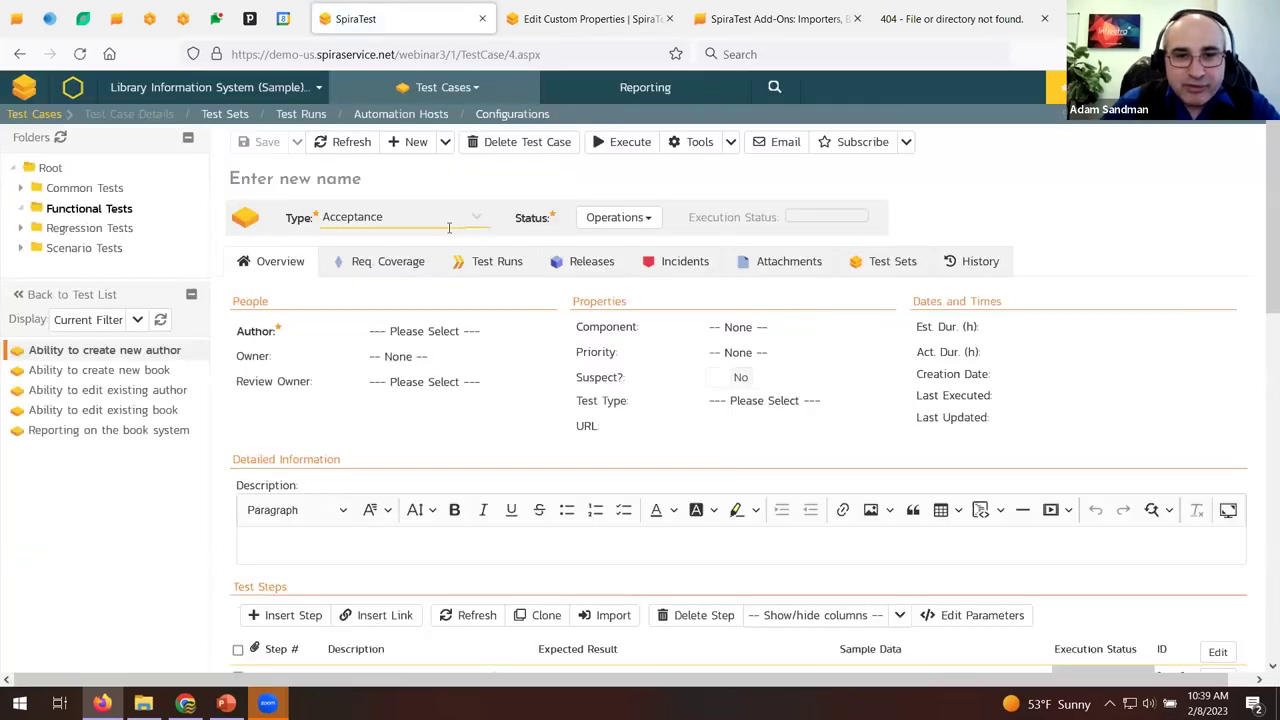
{"action": "left_click", "coordinate": [512, 275]}
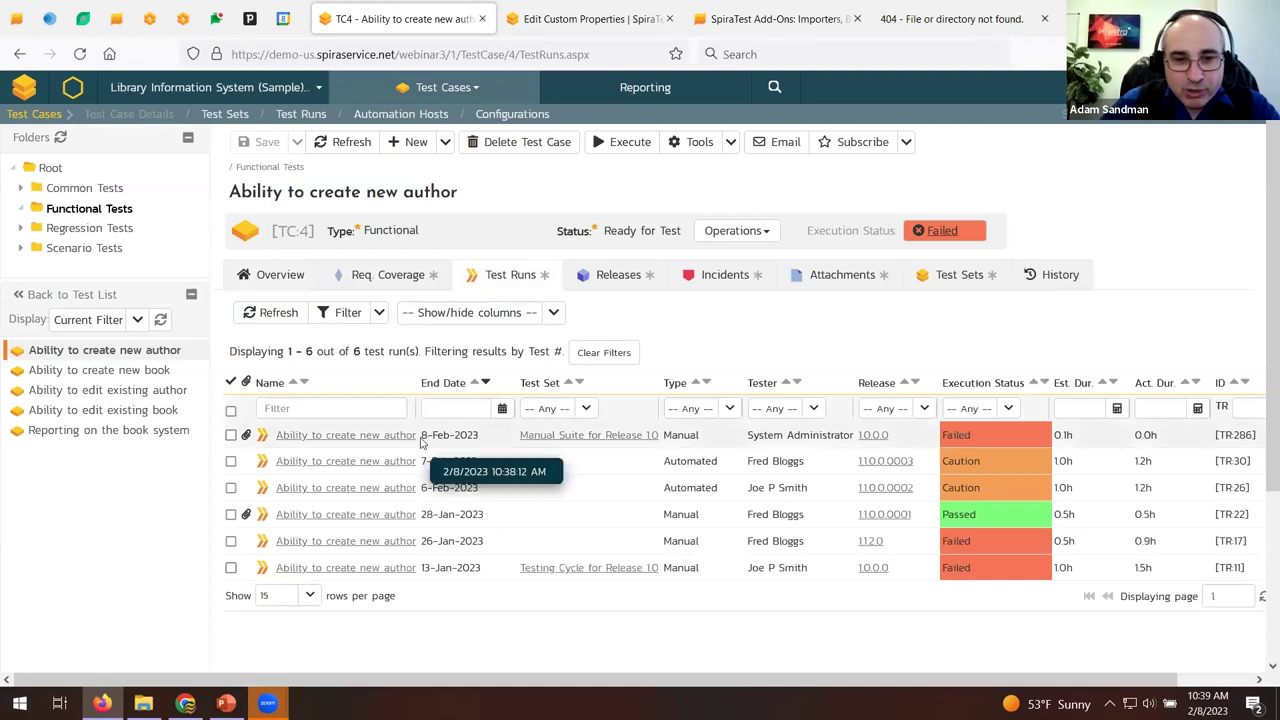
{"action": "left_click", "coordinate": [348, 436]}
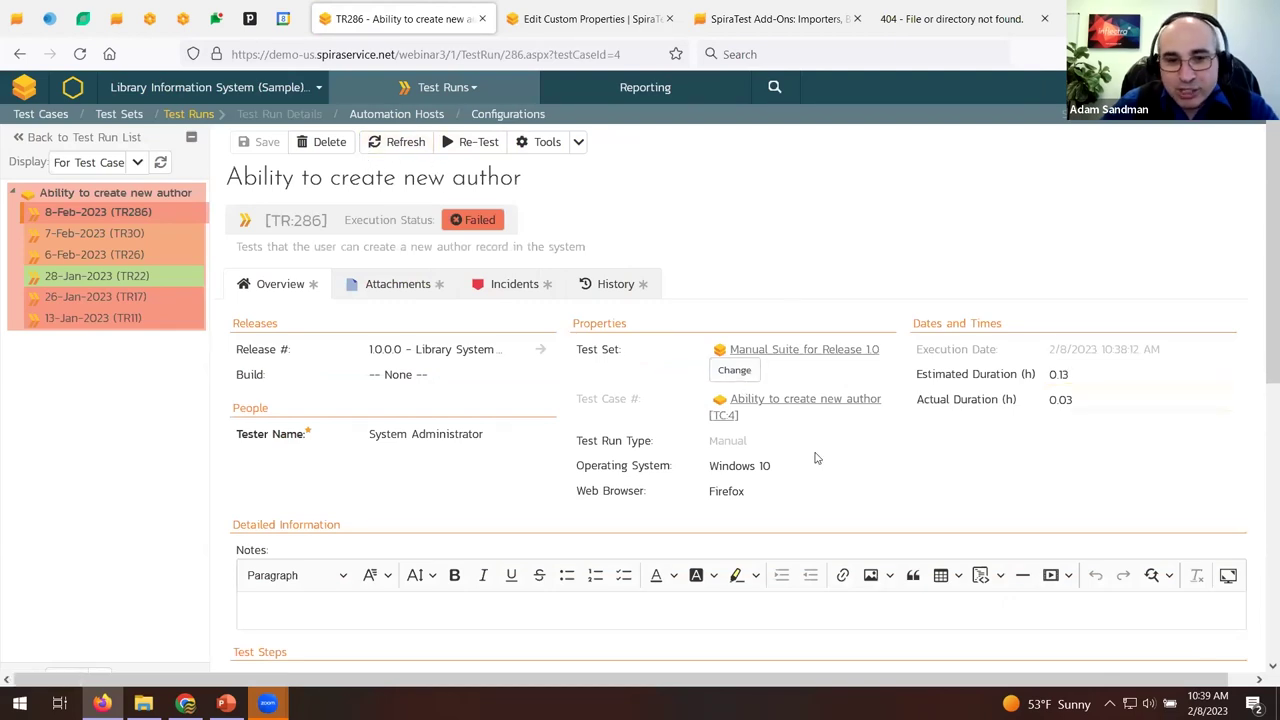
Show the incidents logged against failed step 6 and open incident IN62.
{"action": "scroll", "coordinate": [702, 455], "scroll_direction": "down", "scroll_amount": 5}
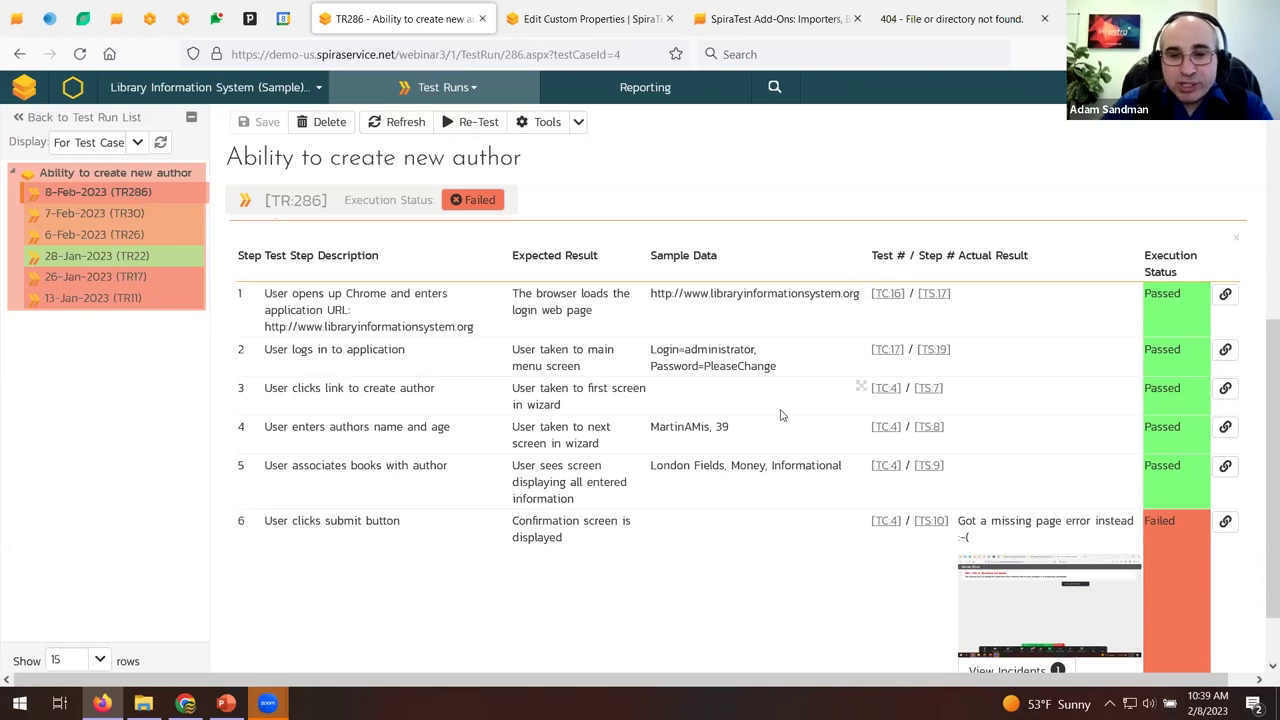
{"action": "scroll", "coordinate": [782, 415], "scroll_direction": "down", "scroll_amount": 2}
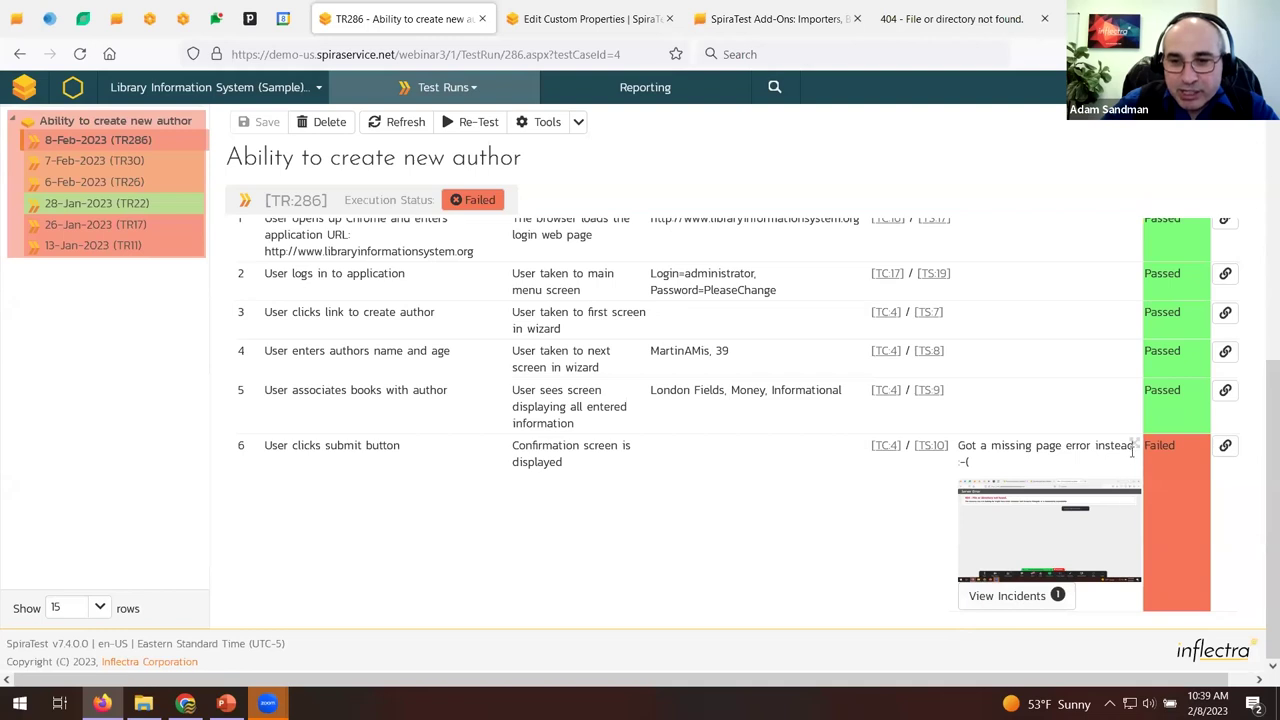
{"action": "mouse_move", "coordinate": [1136, 452]}
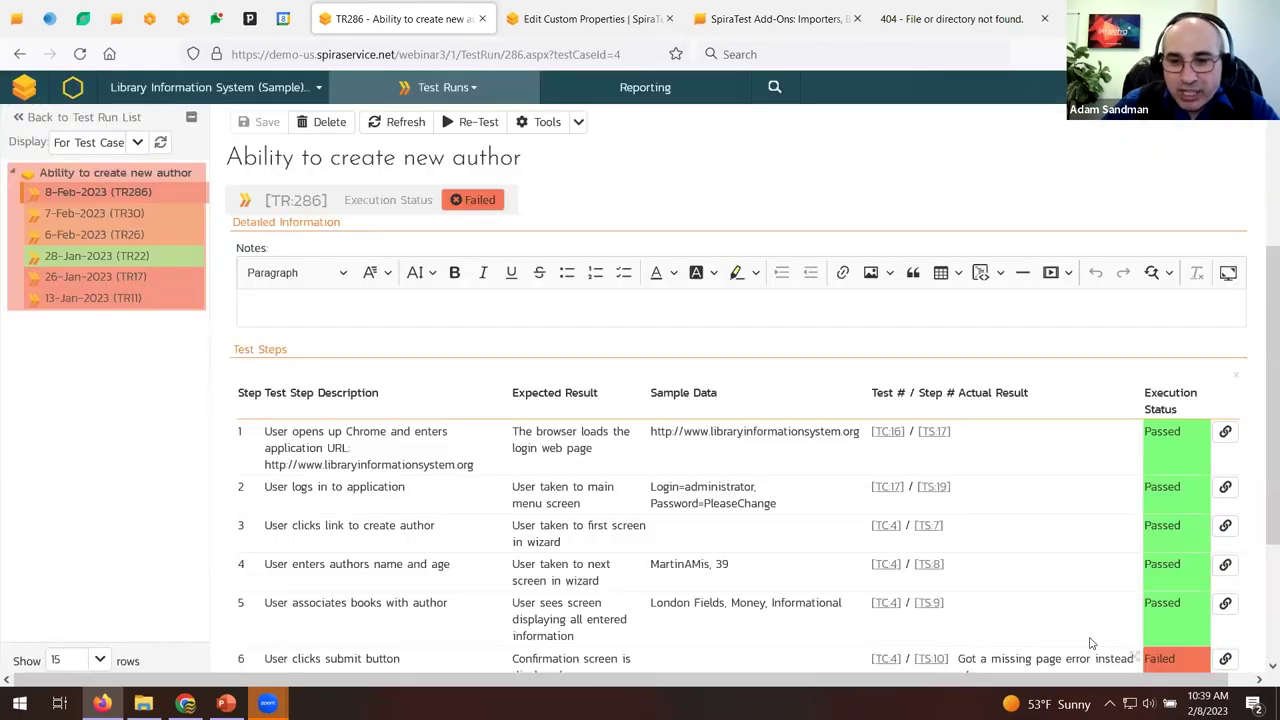
{"action": "scroll", "coordinate": [1091, 643], "scroll_direction": "down", "scroll_amount": 2}
{"action": "left_click", "coordinate": [1045, 634]}
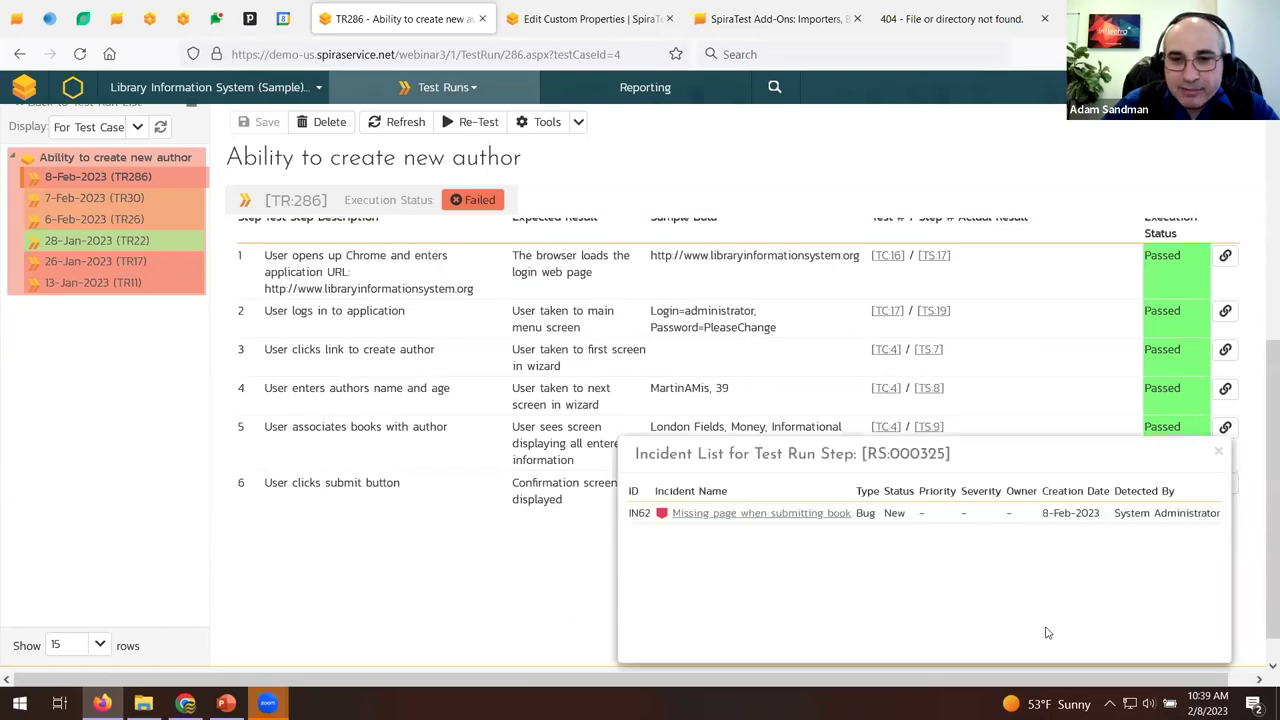
{"action": "left_click", "coordinate": [740, 514]}
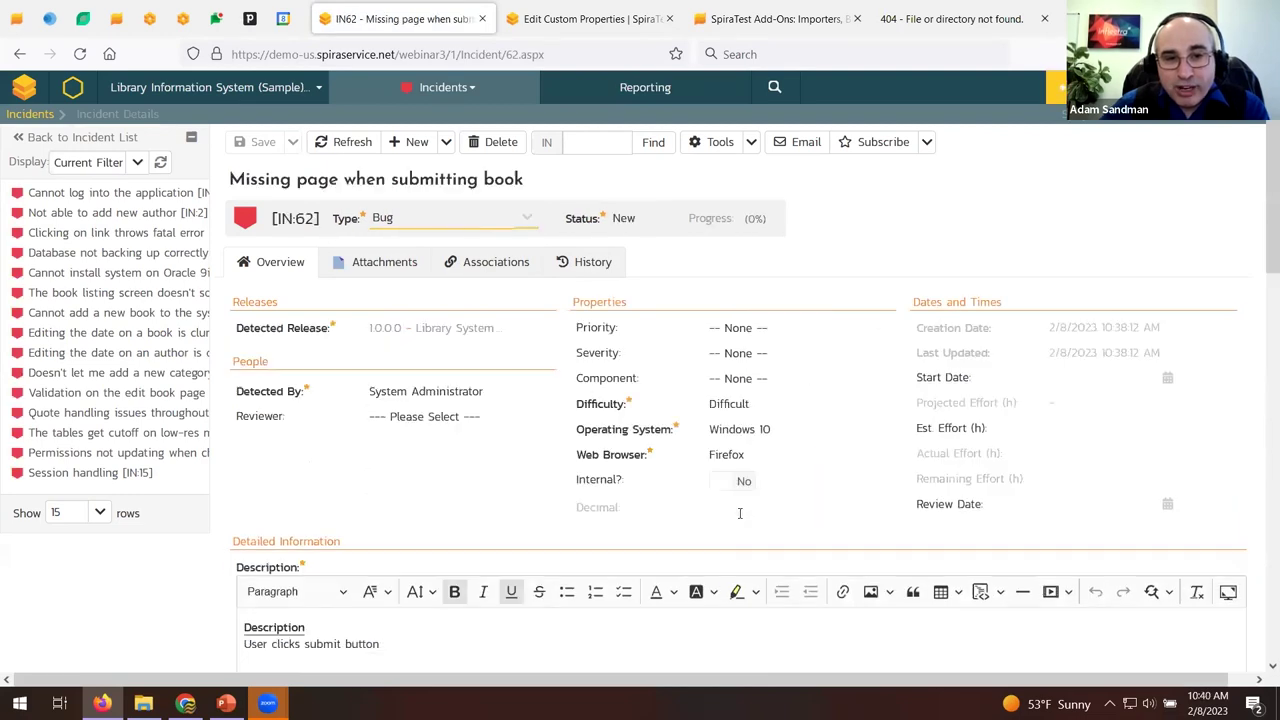
Assign IN62 to a developer as owner, with a comment asking them to fix it.
{"action": "left_click", "coordinate": [688, 220]}
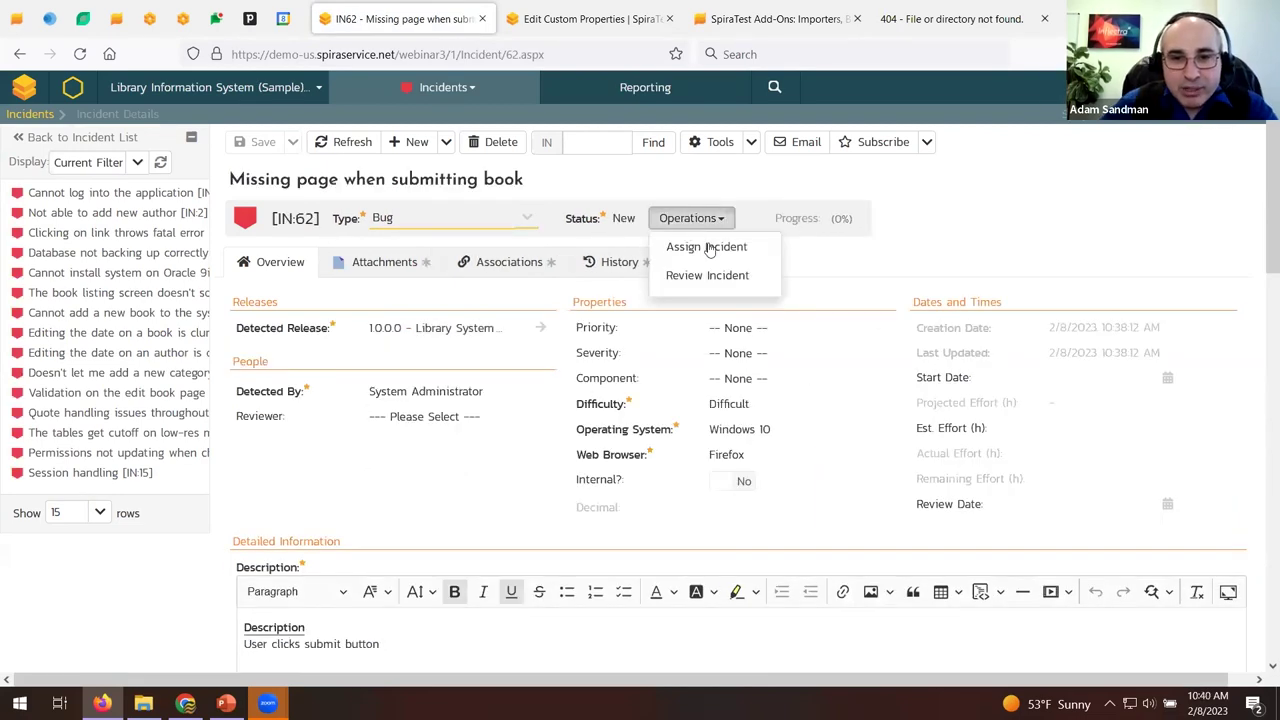
{"action": "left_click", "coordinate": [706, 246]}
{"action": "left_click", "coordinate": [394, 494]}
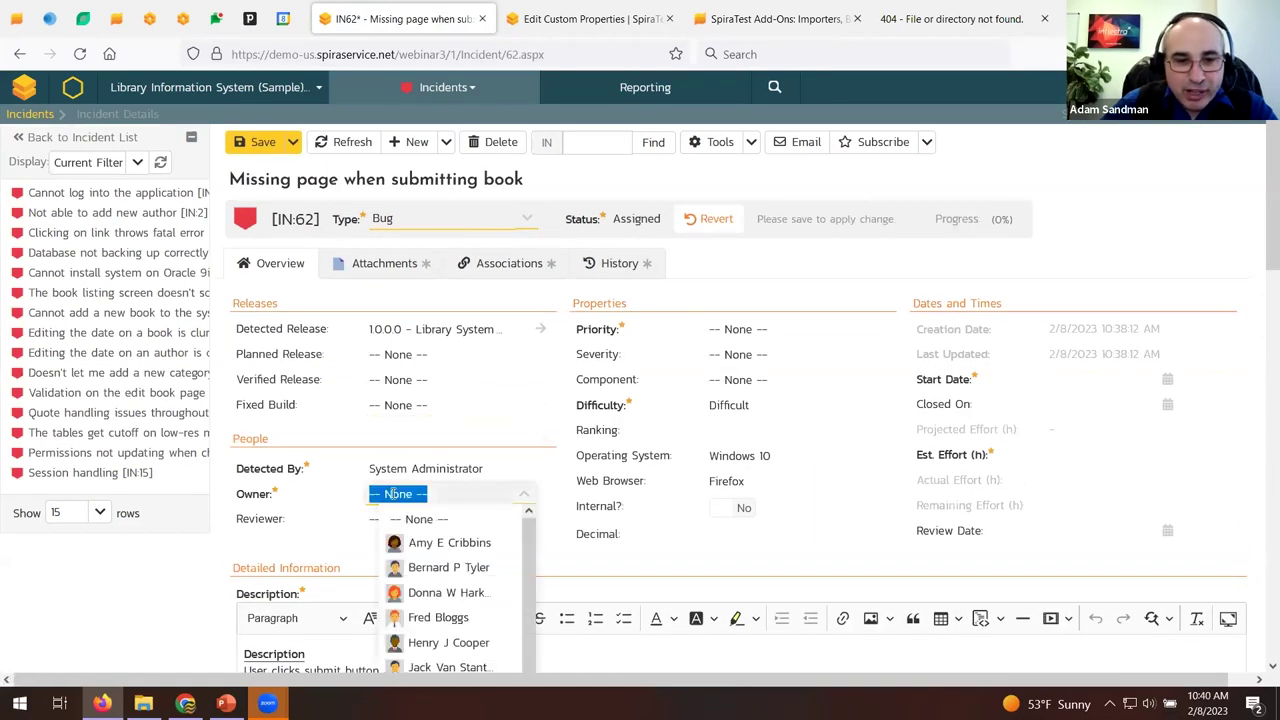
{"action": "scroll", "coordinate": [446, 585], "scroll_direction": "down", "scroll_amount": 1}
{"action": "left_click", "coordinate": [445, 572]}
{"action": "scroll", "coordinate": [400, 550], "scroll_direction": "down", "scroll_amount": 15}
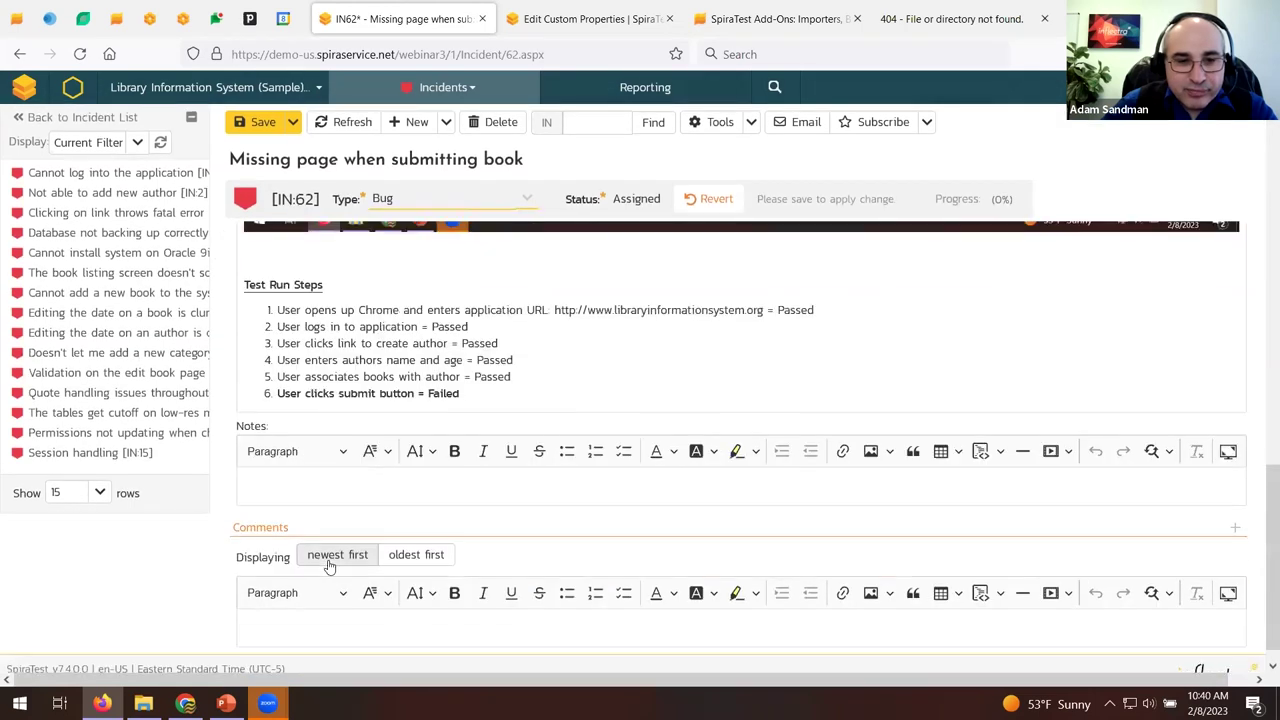
{"action": "left_click", "coordinate": [306, 617]}
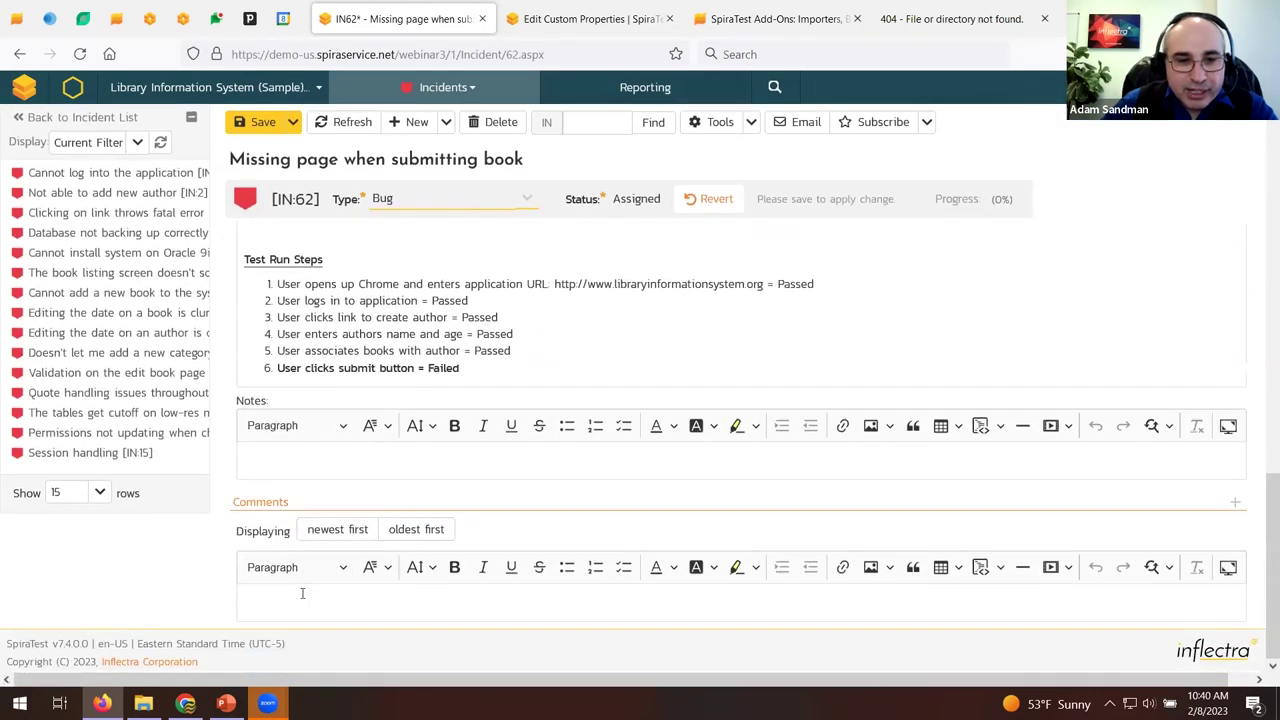
{"action": "type", "text": "Hi Fred please f"}
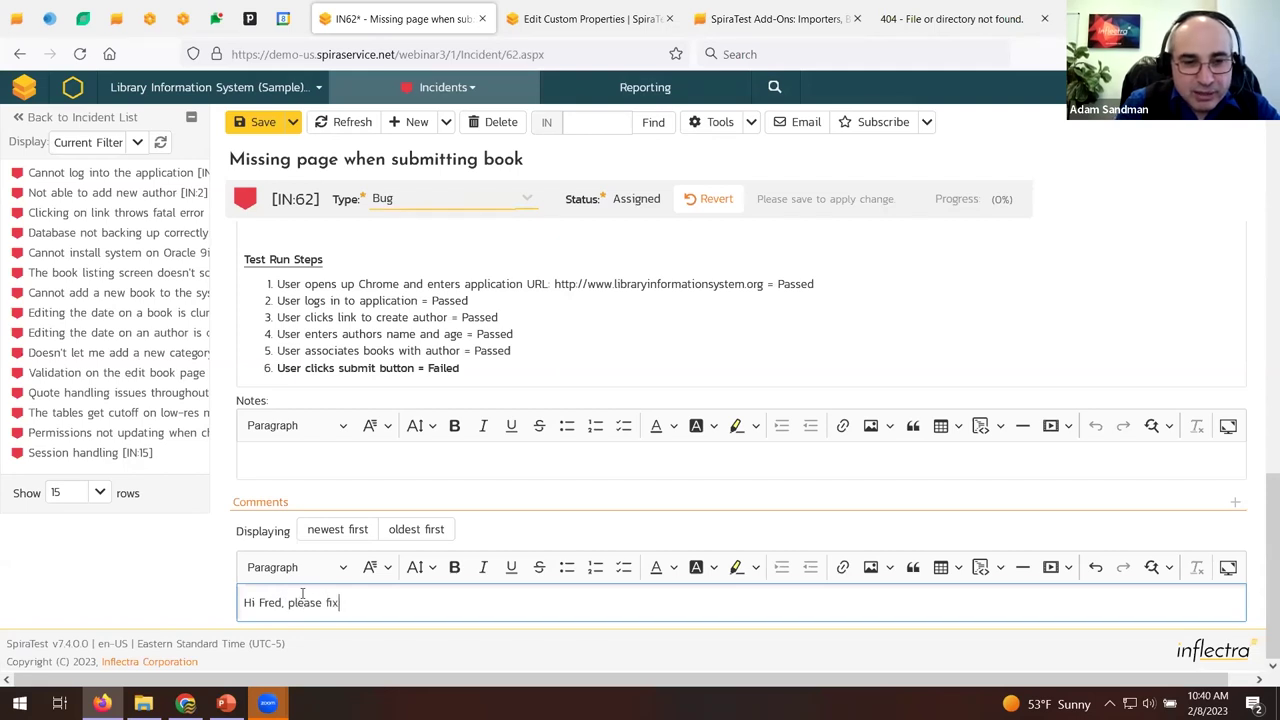
{"action": "type", "text": "ix?!"}
{"action": "scroll", "coordinate": [1092, 473], "scroll_direction": "up", "scroll_amount": 15}
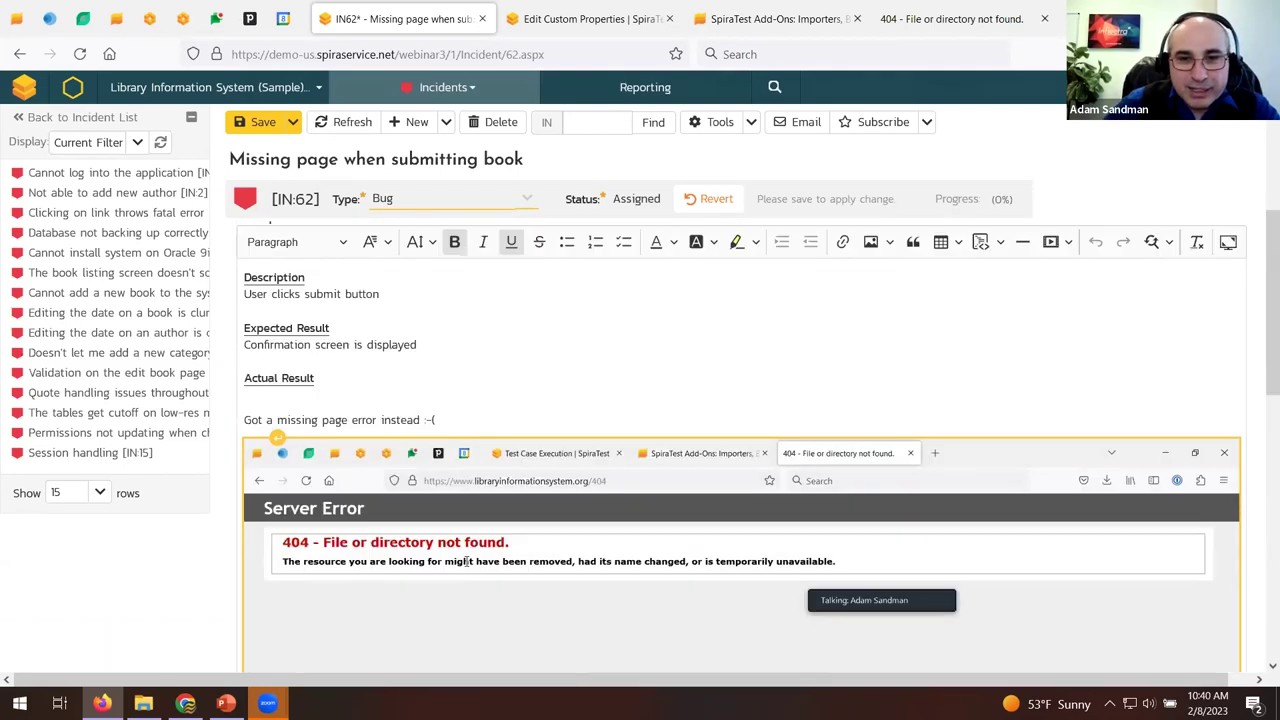
Set start date 2/9/2023 and estimated effort 5 hours, then save.
{"action": "left_click", "coordinate": [1166, 380]}
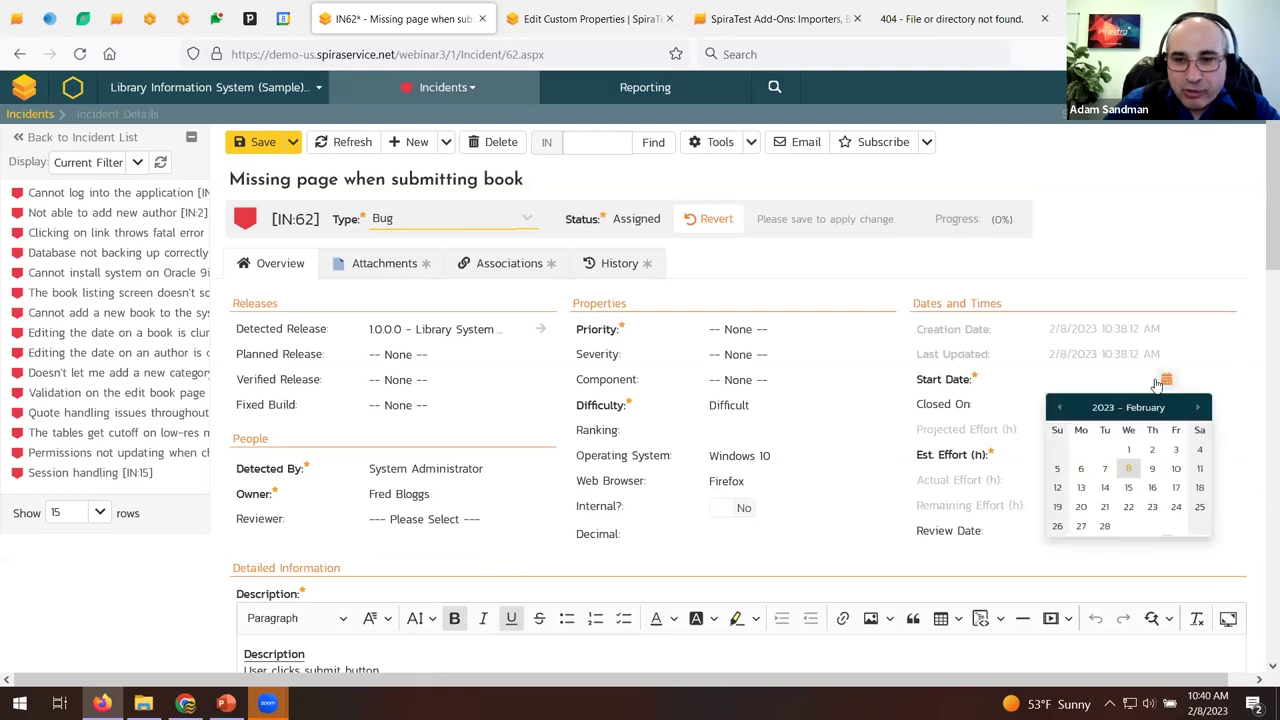
{"action": "left_click", "coordinate": [1152, 468]}
{"action": "left_click", "coordinate": [1078, 455]}
{"action": "type", "text": "5"}
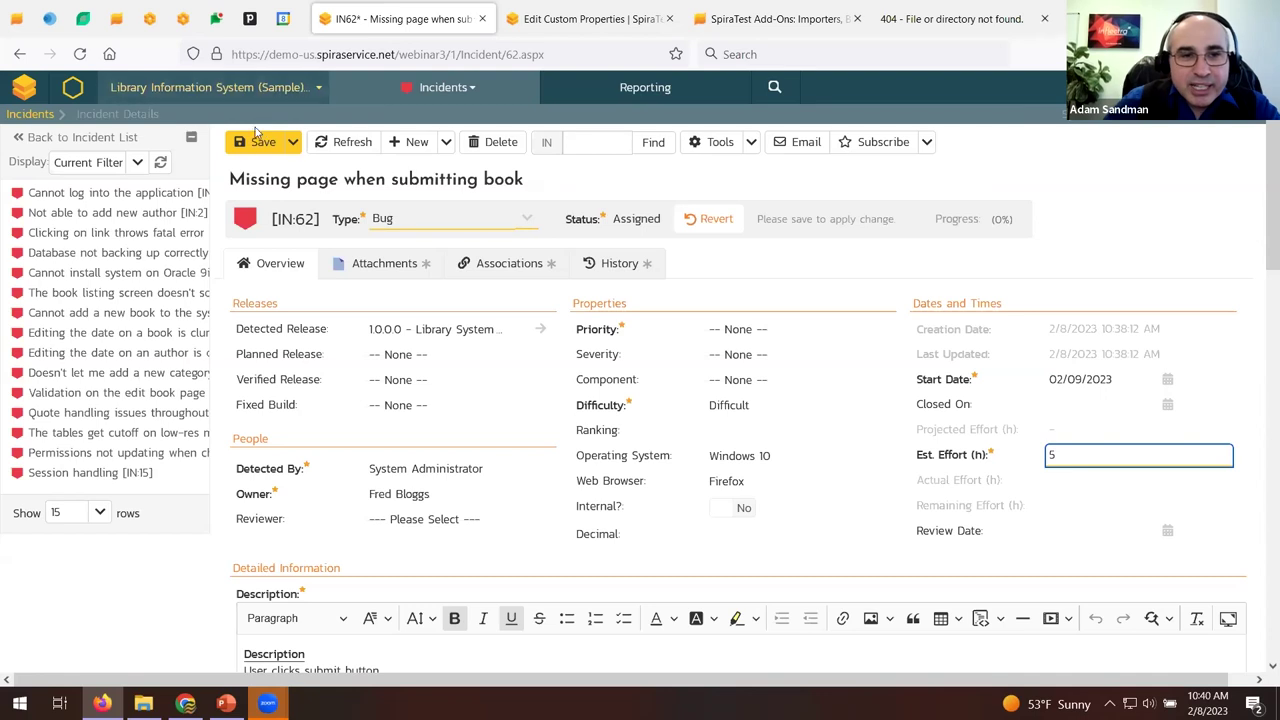
{"action": "left_click", "coordinate": [255, 142]}
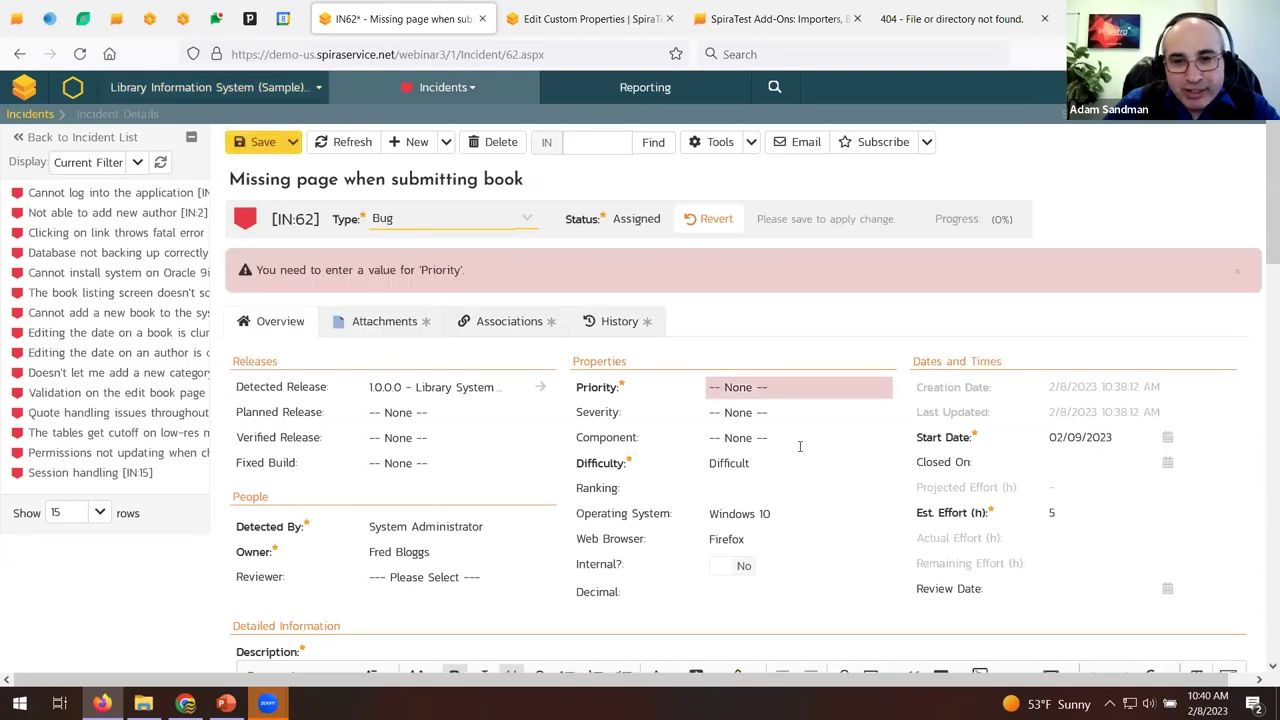
Set the incident priority to 2 - High and save.
{"action": "left_click", "coordinate": [785, 387]}
{"action": "left_click", "coordinate": [806, 457]}
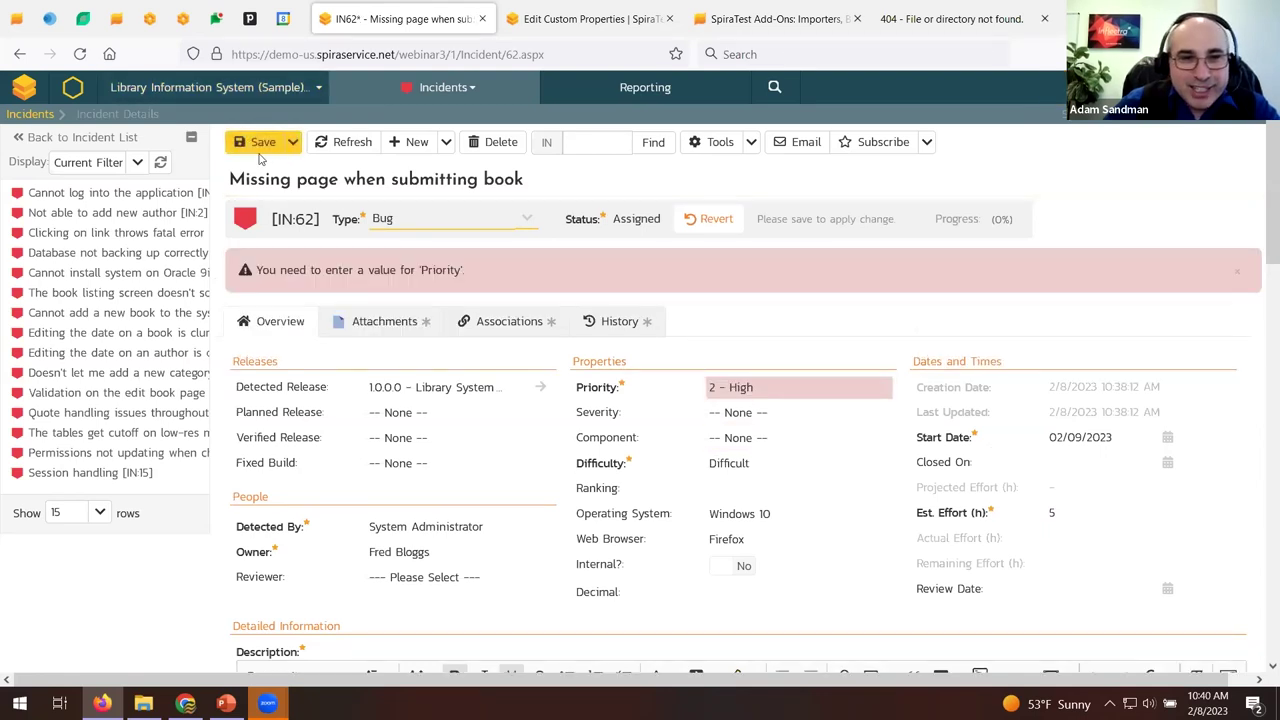
{"action": "left_click", "coordinate": [256, 143]}
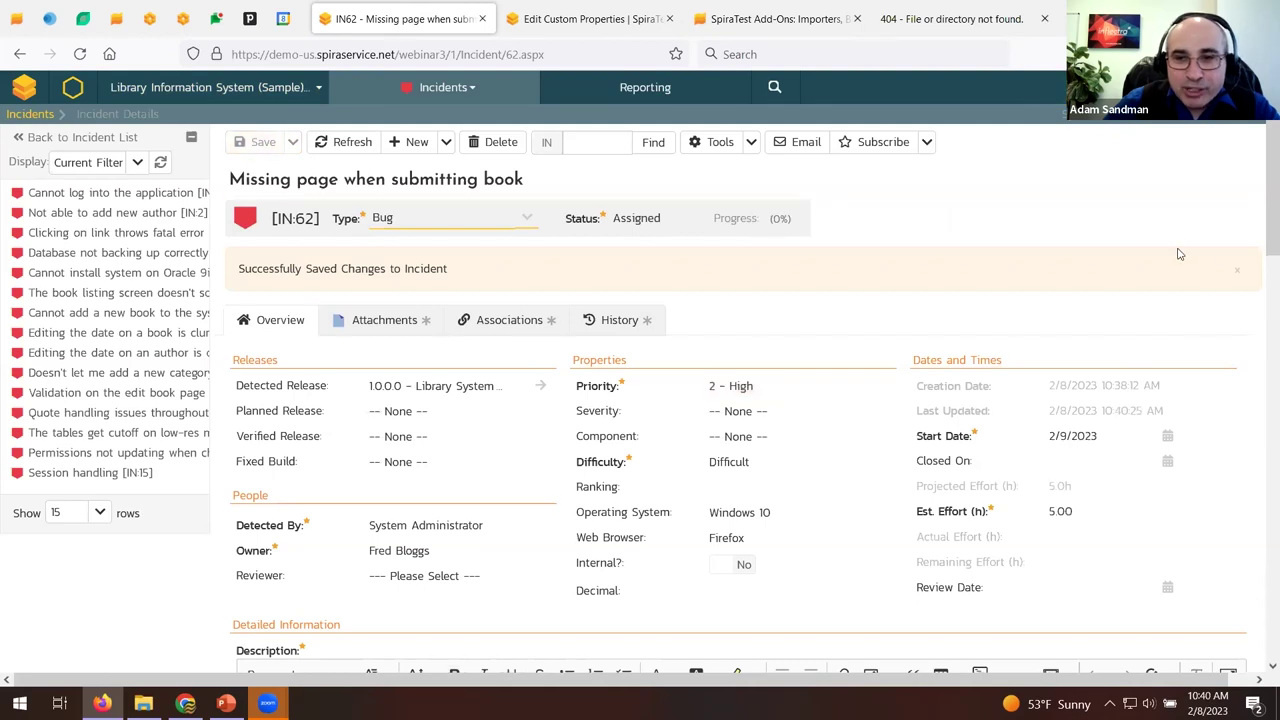
{"action": "left_click", "coordinate": [1237, 270]}
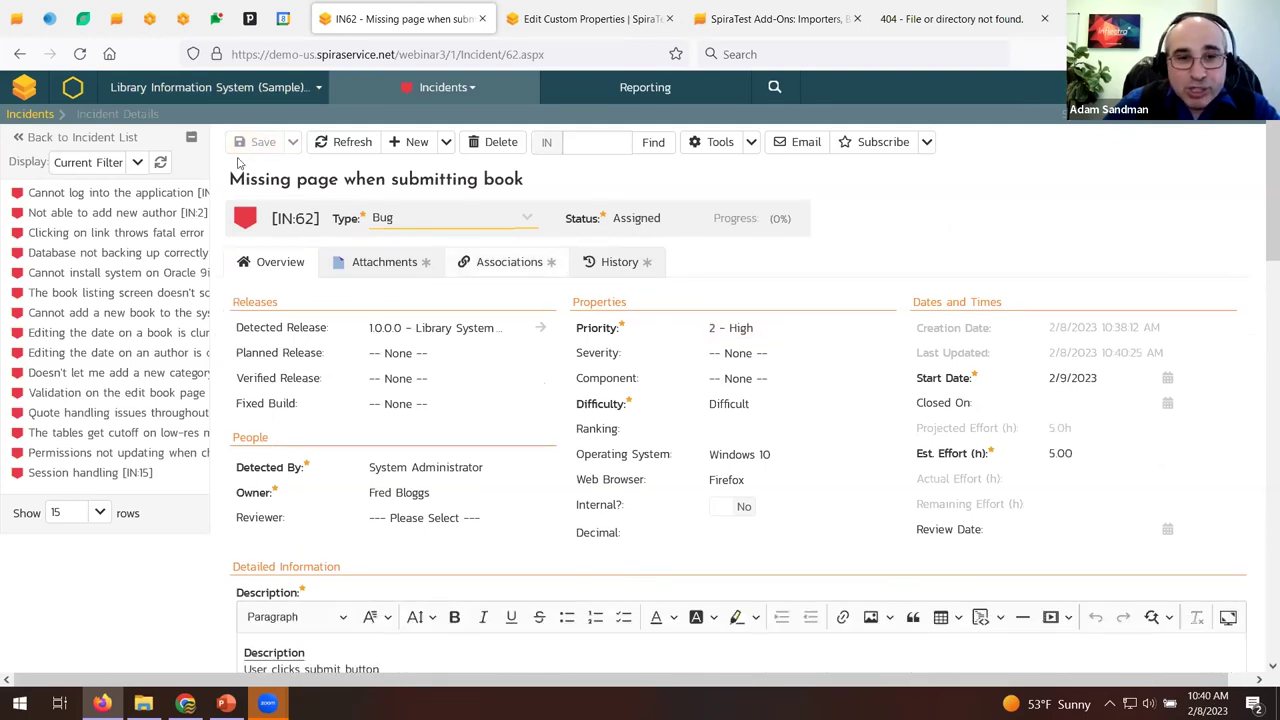
Review the incident's associations and view its TR-286-Screenshot.png attachment.
{"action": "left_click", "coordinate": [502, 266]}
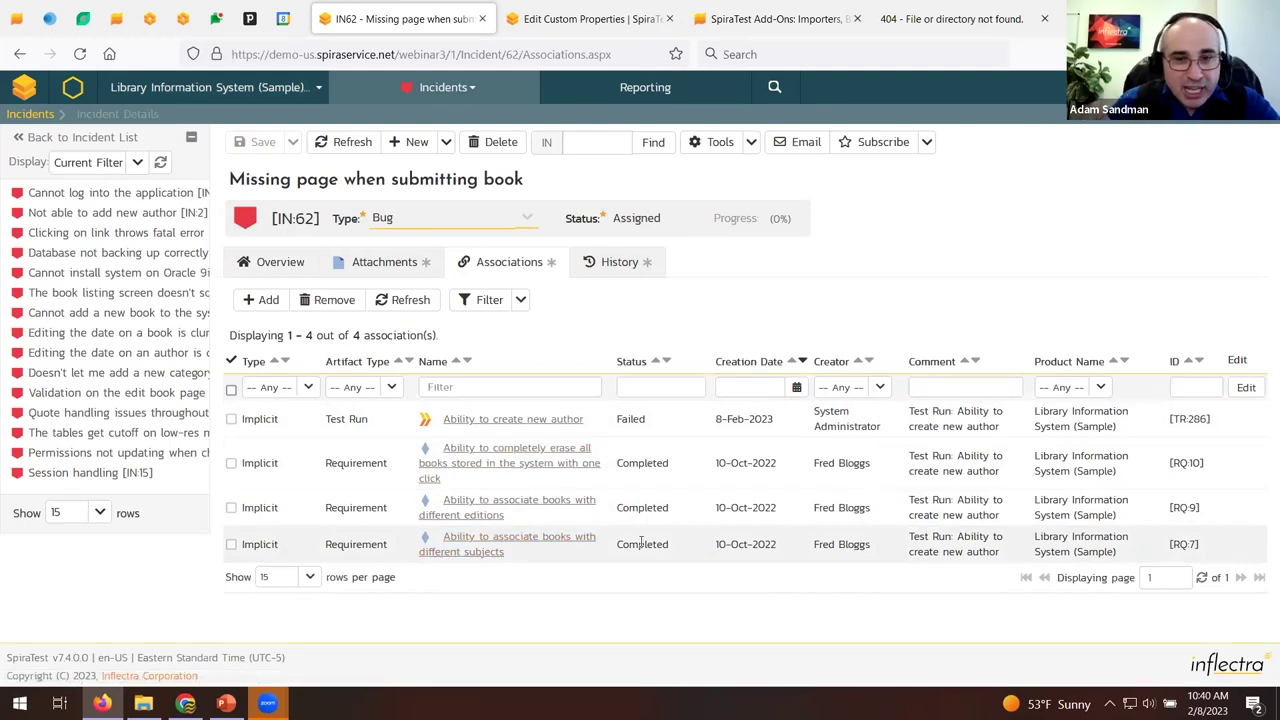
{"action": "left_click", "coordinate": [358, 263]}
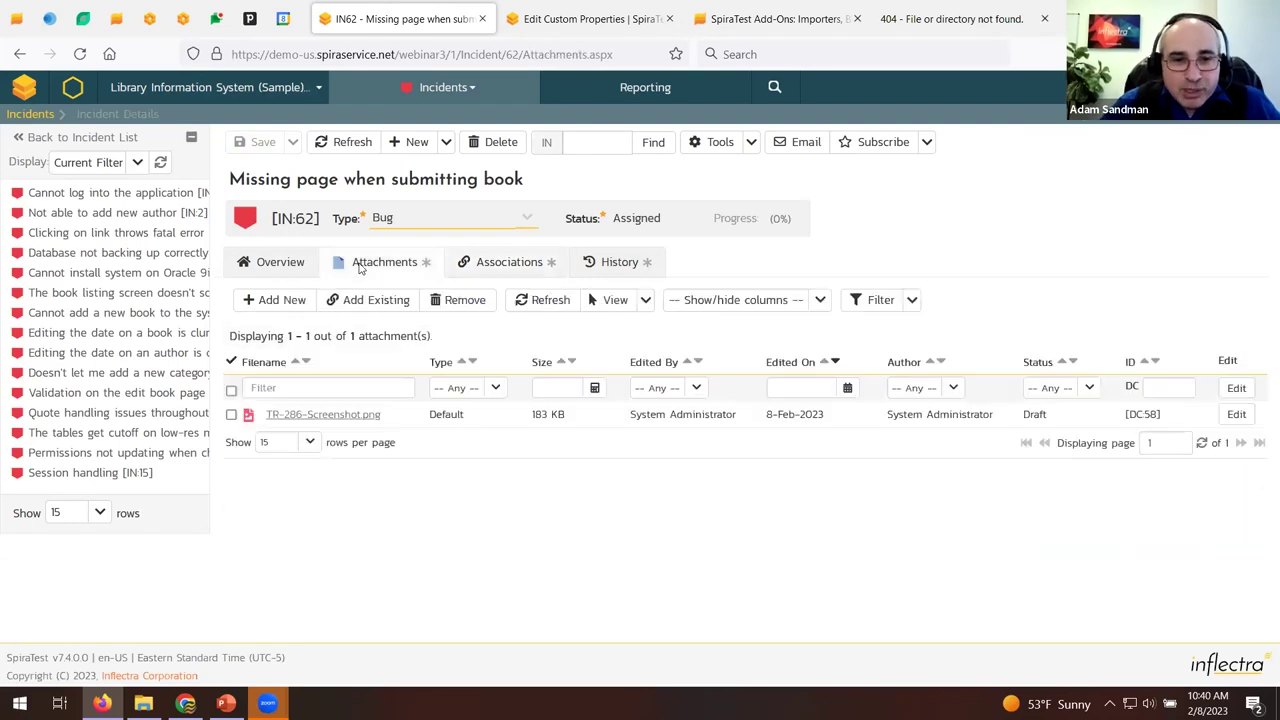
{"action": "left_click", "coordinate": [318, 414]}
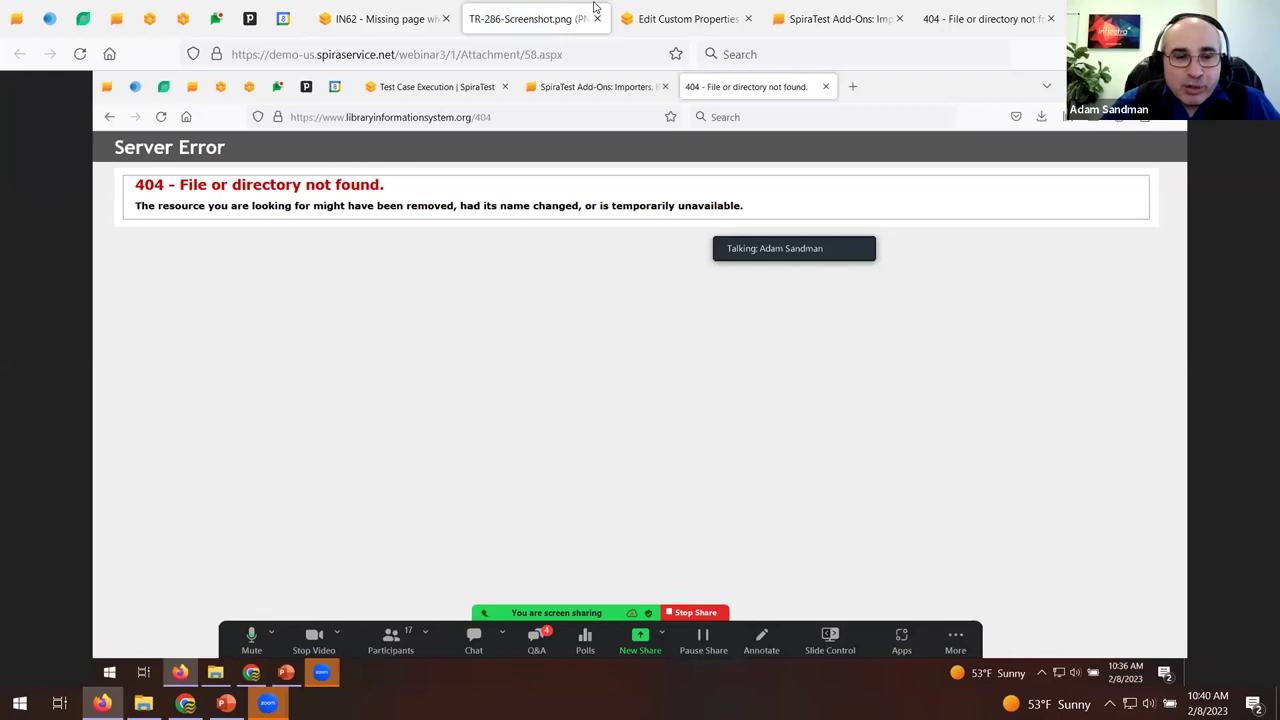
{"action": "key", "text": "ctrl+w"}
{"action": "left_click", "coordinate": [282, 264]}
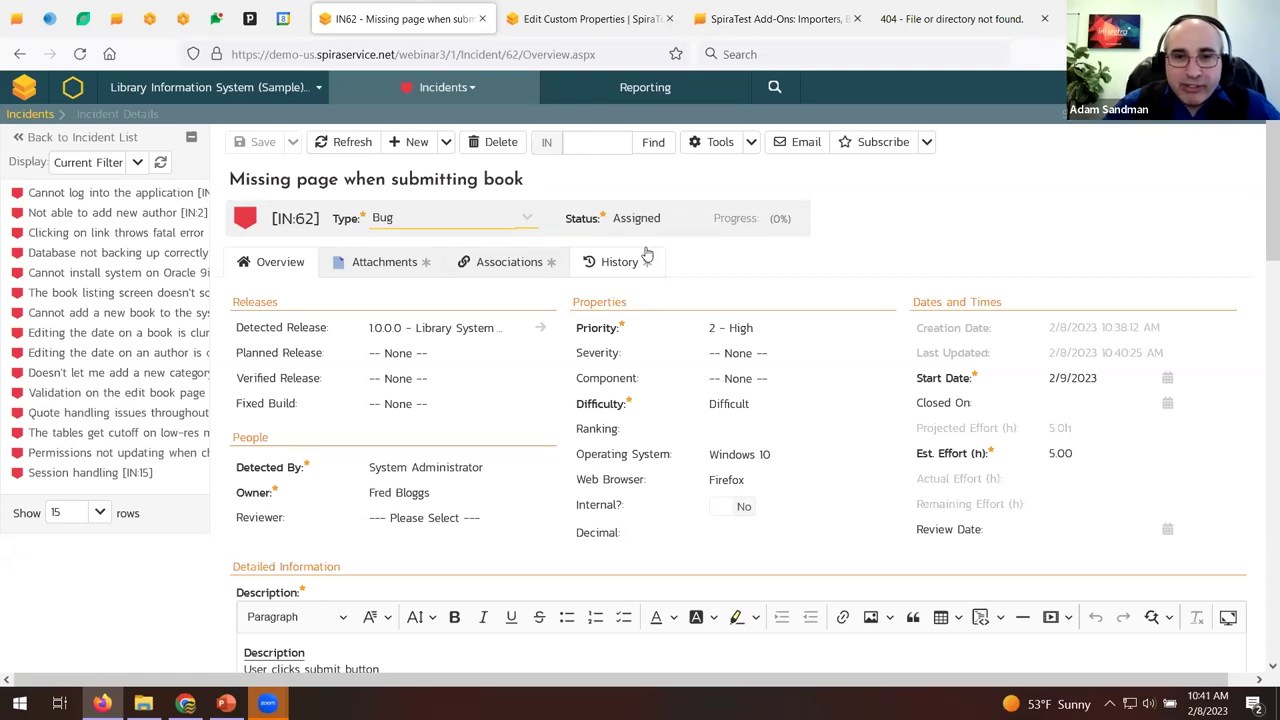
Start adding an association to the incident, then go to the Reports Center.
{"action": "left_click", "coordinate": [522, 260]}
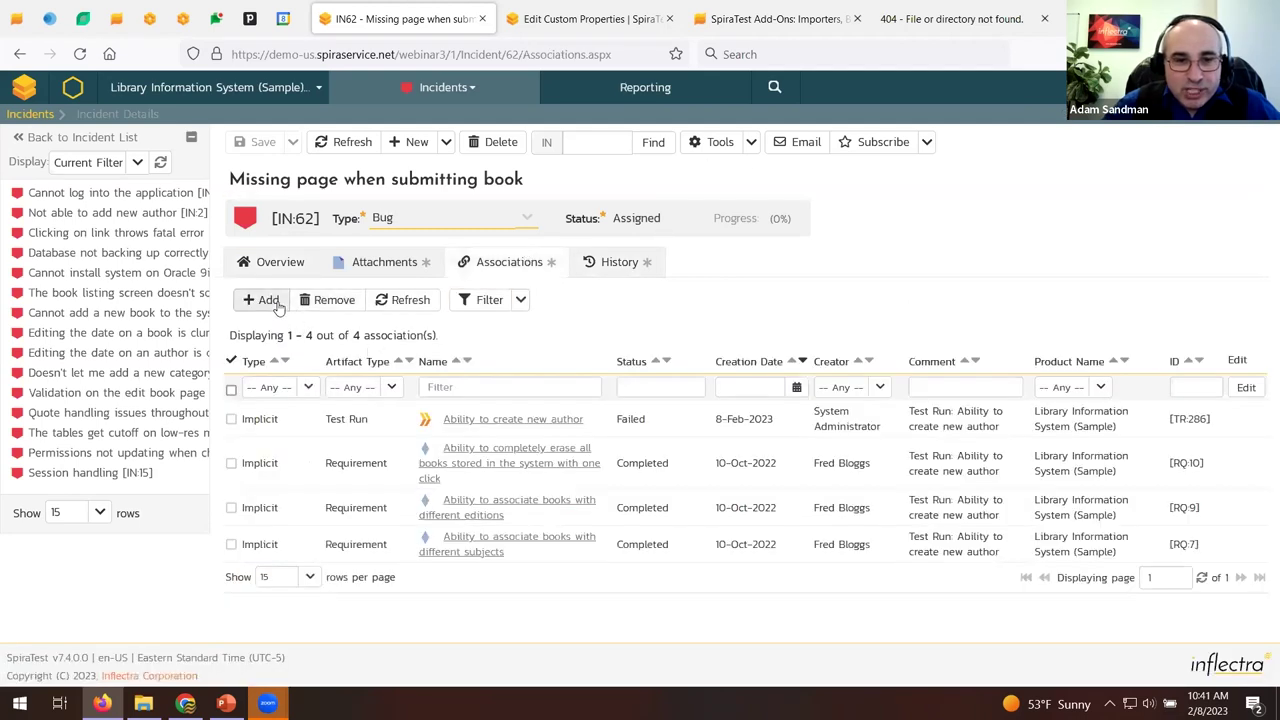
{"action": "left_click", "coordinate": [261, 299]}
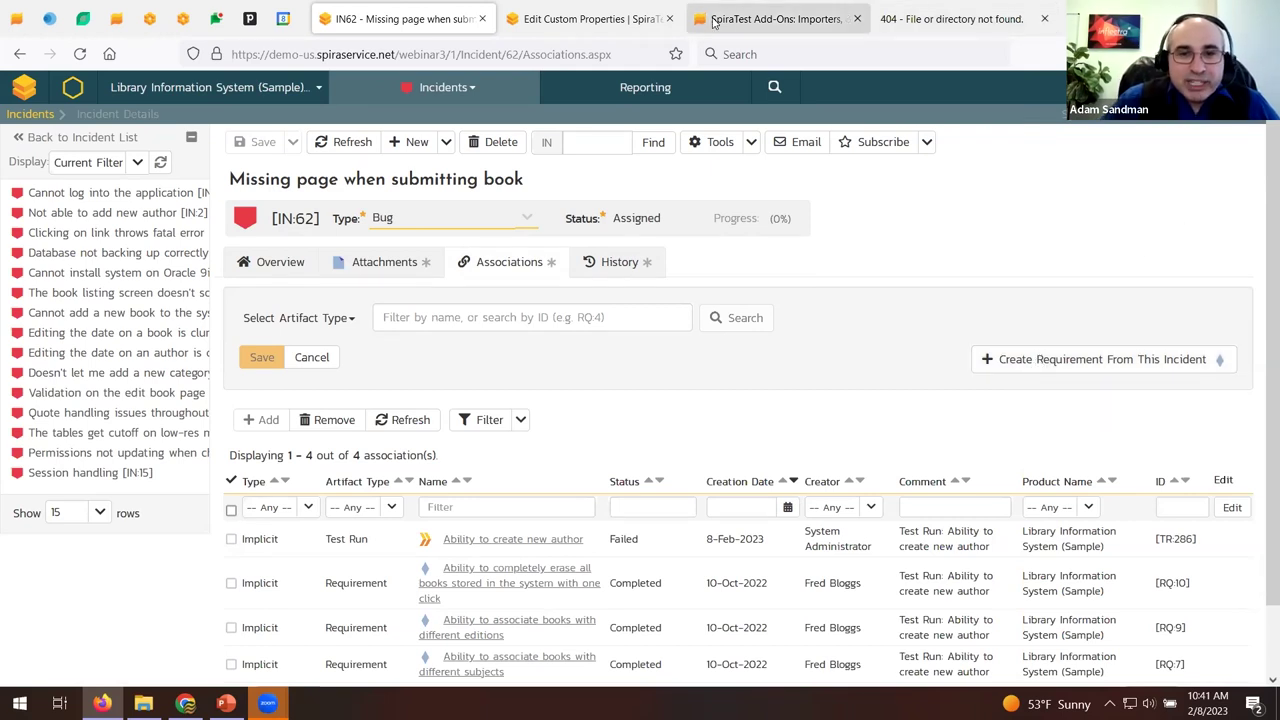
{"action": "left_click", "coordinate": [641, 91]}
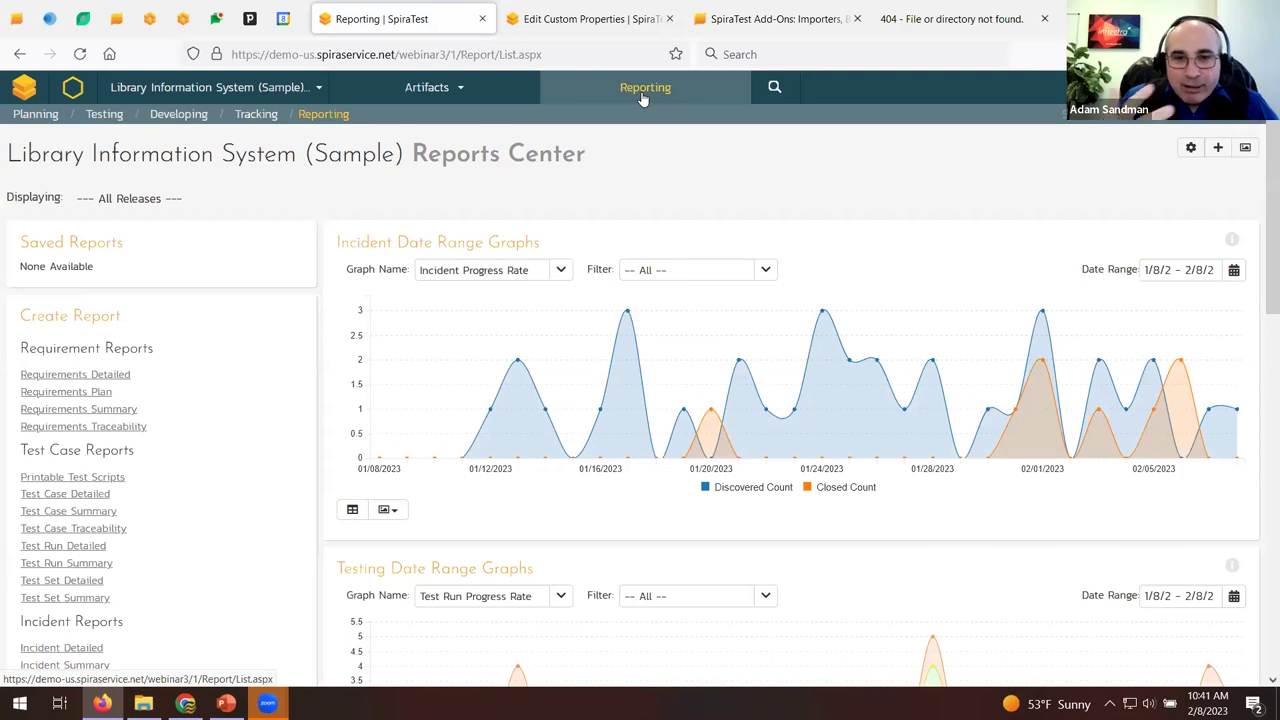
Open the Edit Graphs administration page in a new tab from the Reports Center.
{"action": "scroll", "coordinate": [792, 150], "scroll_direction": "down", "scroll_amount": 6}
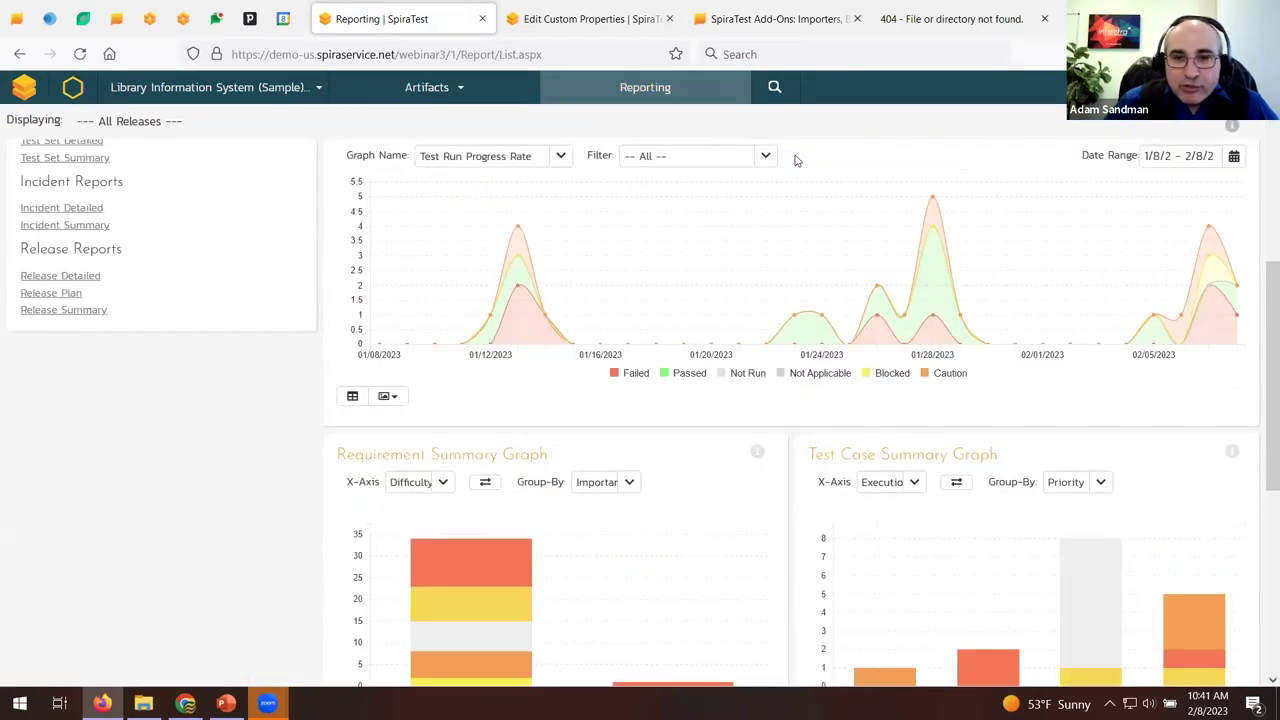
{"action": "scroll", "coordinate": [794, 157], "scroll_direction": "up", "scroll_amount": 15}
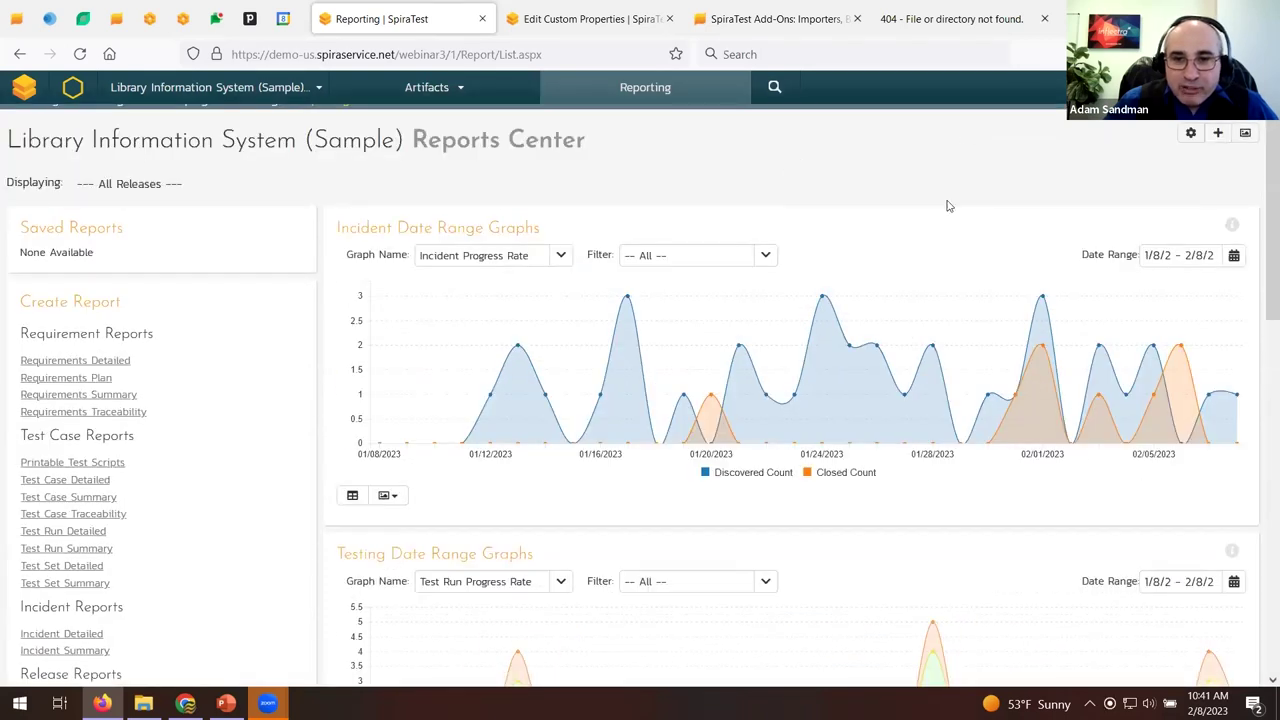
{"action": "scroll", "coordinate": [949, 205], "scroll_direction": "down", "scroll_amount": 15}
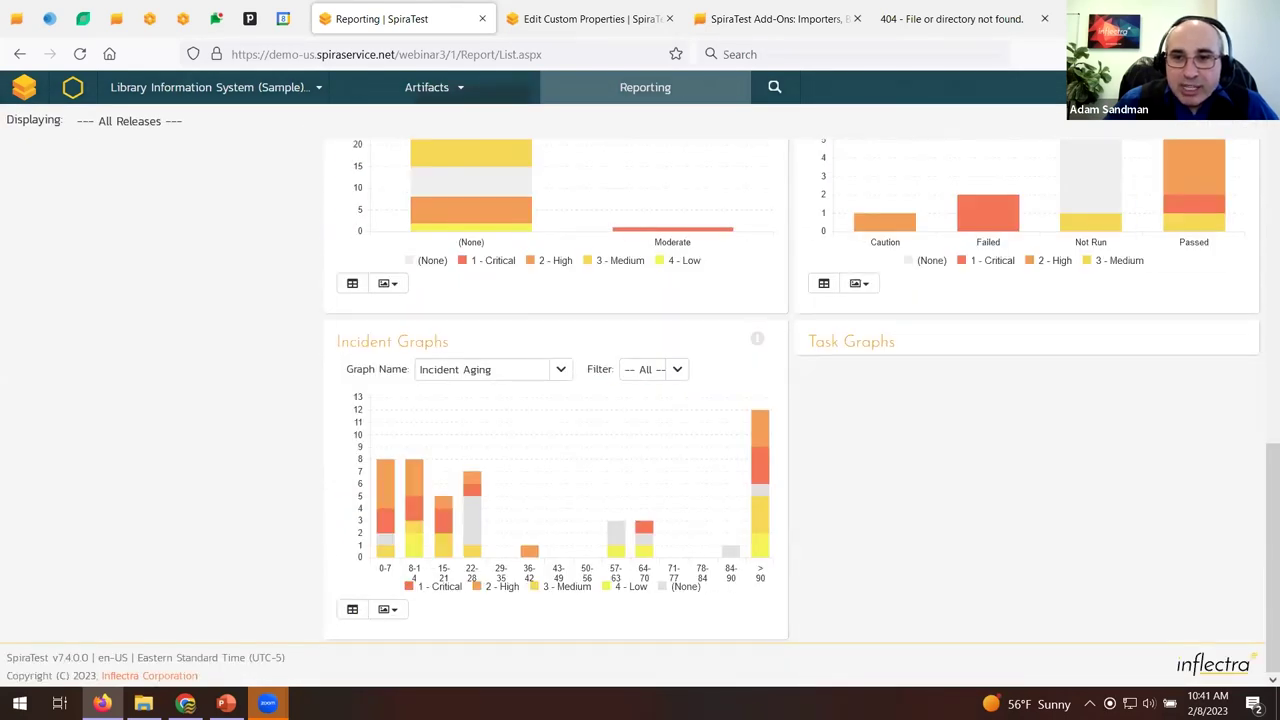
{"action": "scroll", "coordinate": [826, 395], "scroll_direction": "down", "scroll_amount": 3}
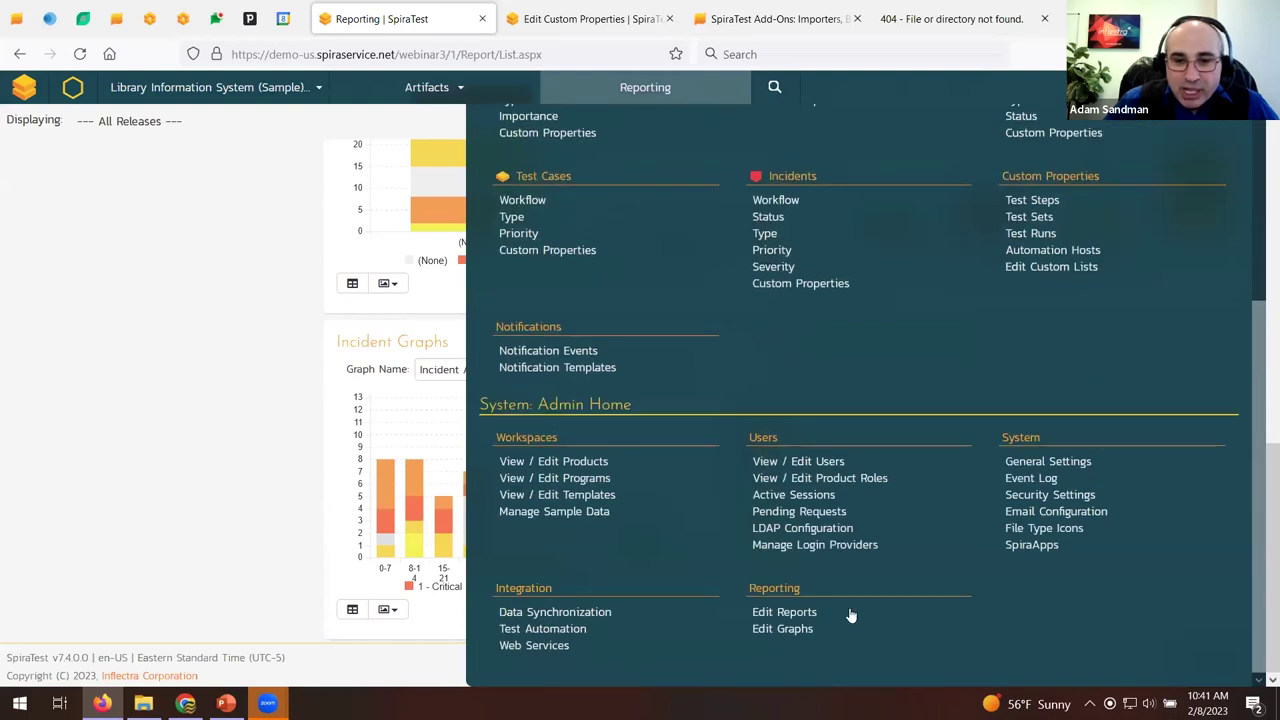
{"action": "middle_click", "coordinate": [829, 463]}
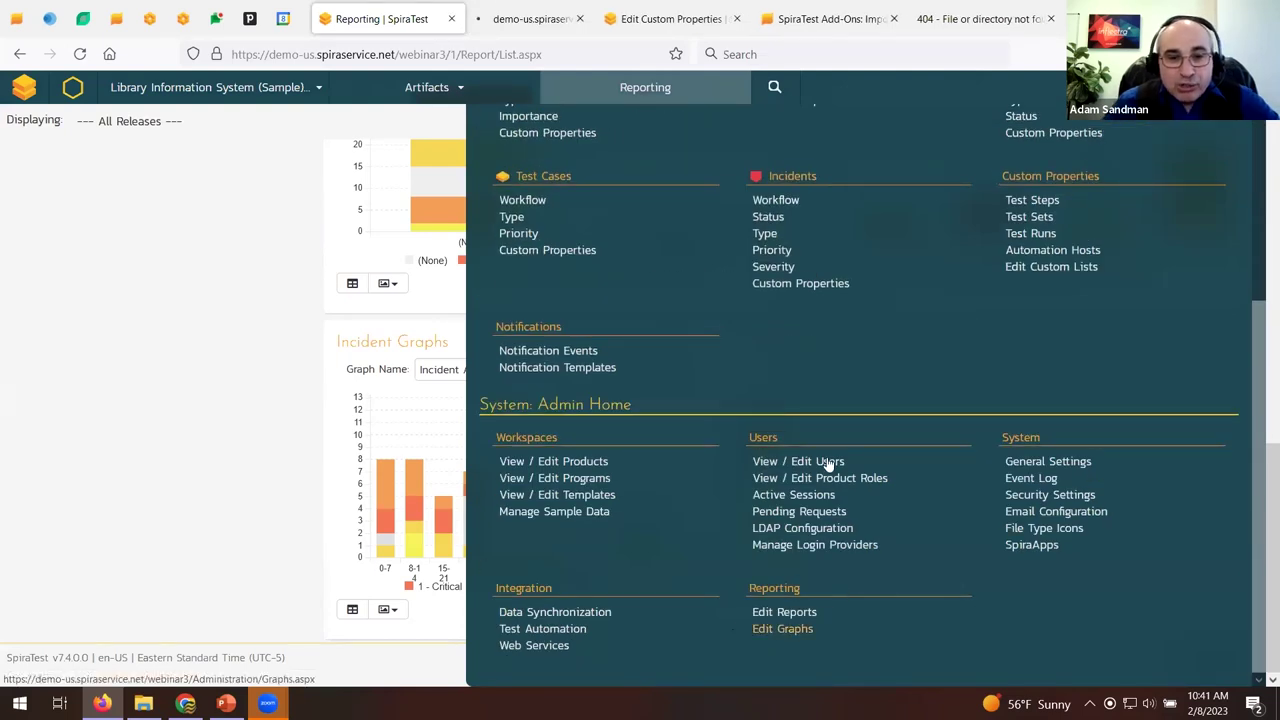
Edit the Test Run Execution Status graph and display its results as a data grid.
{"action": "left_click", "coordinate": [555, 6]}
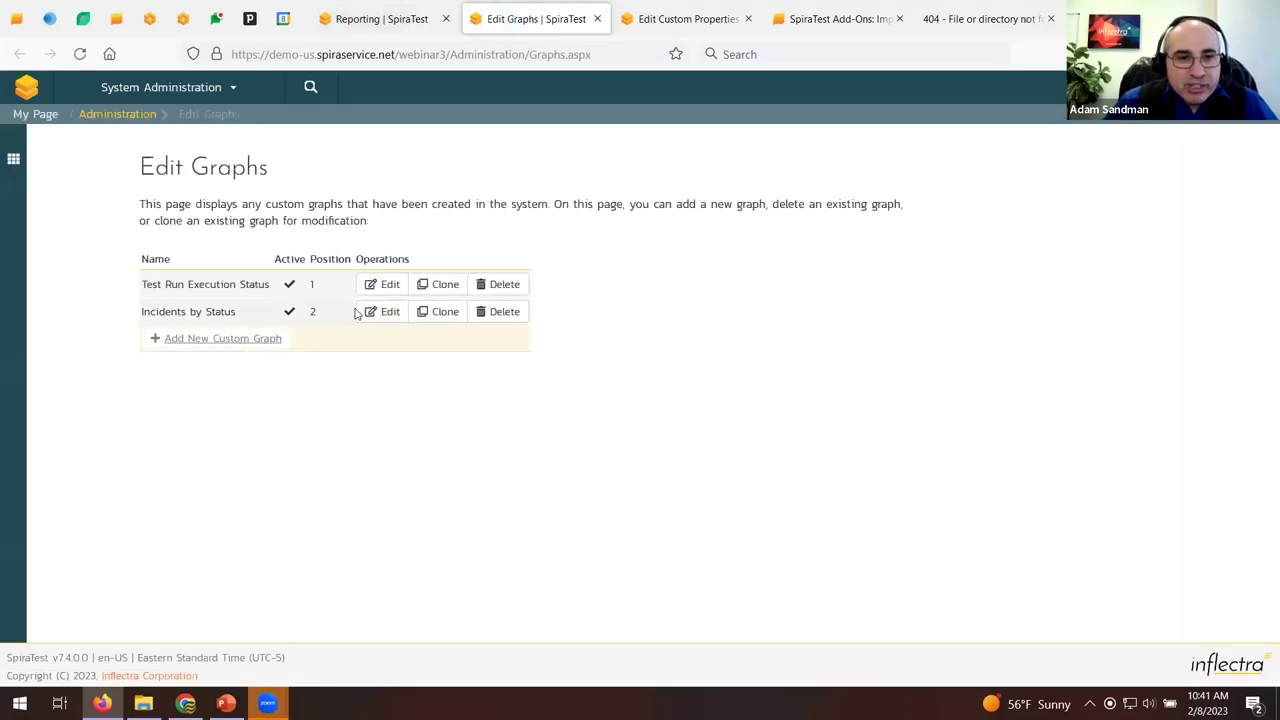
{"action": "left_click", "coordinate": [386, 288]}
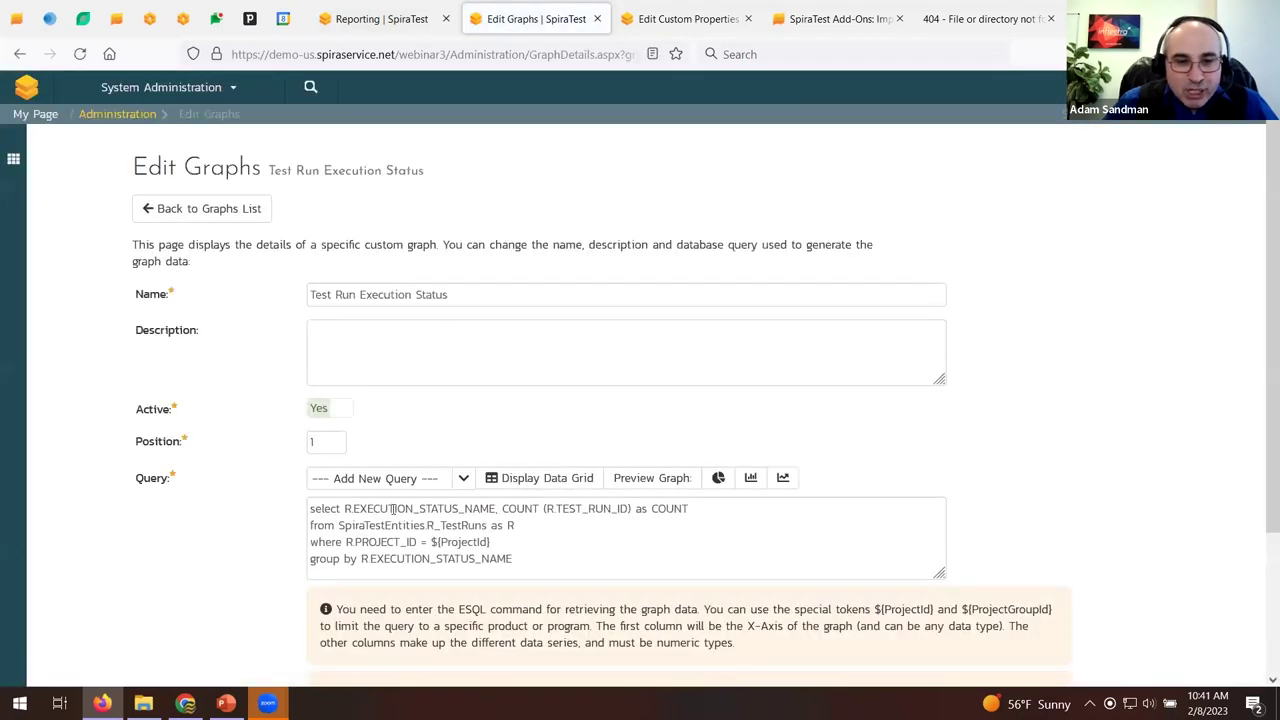
{"action": "scroll", "coordinate": [459, 517], "scroll_direction": "down", "scroll_amount": 3}
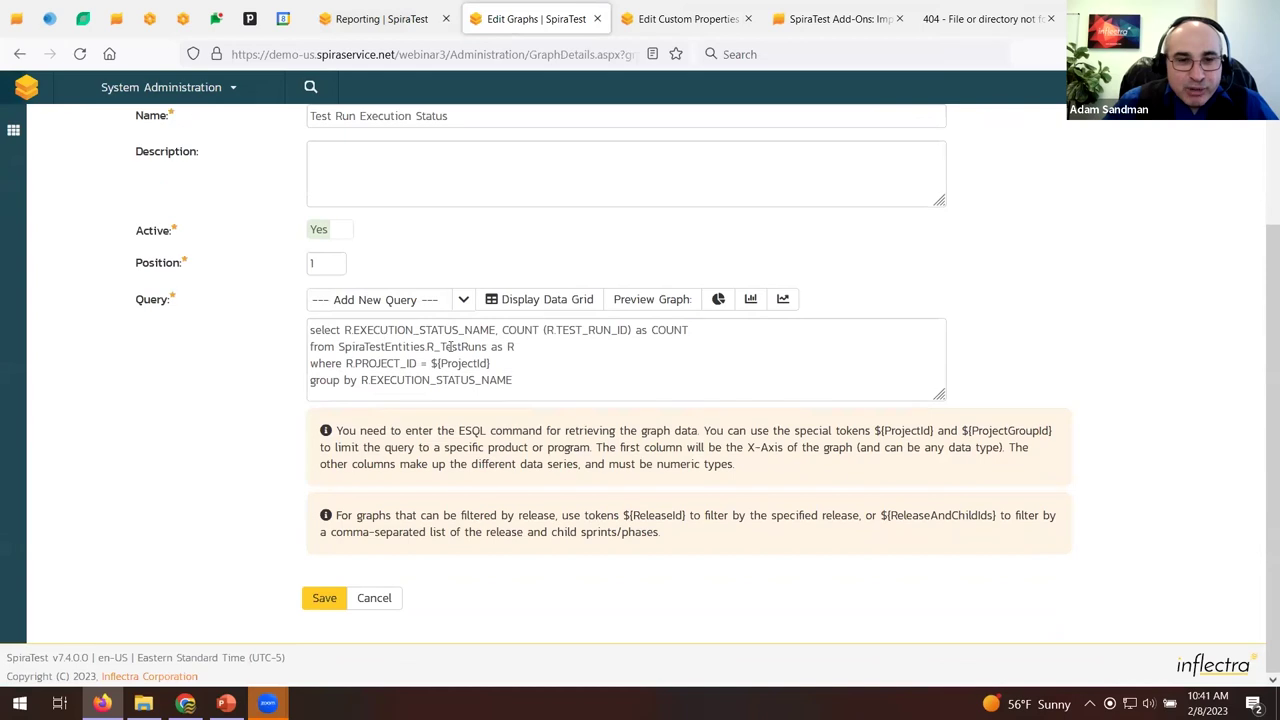
{"action": "left_click", "coordinate": [548, 314]}
{"action": "scroll", "coordinate": [508, 386], "scroll_direction": "down", "scroll_amount": 3}
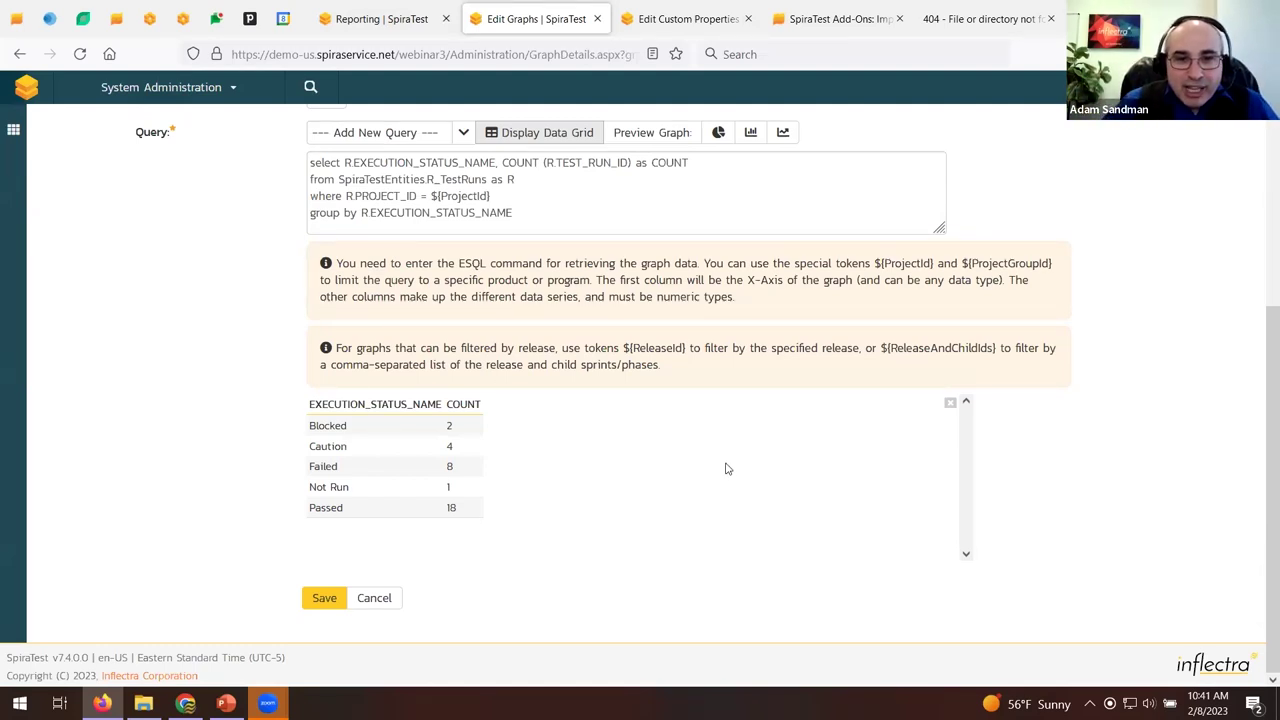
{"action": "scroll", "coordinate": [715, 259], "scroll_direction": "up", "scroll_amount": 3}
Preview the graph as donut, bar and line charts, then return to the Reports tab.
{"action": "left_click", "coordinate": [720, 298]}
{"action": "scroll", "coordinate": [720, 298], "scroll_direction": "down", "scroll_amount": 5}
{"action": "scroll", "coordinate": [770, 250], "scroll_direction": "up", "scroll_amount": 2}
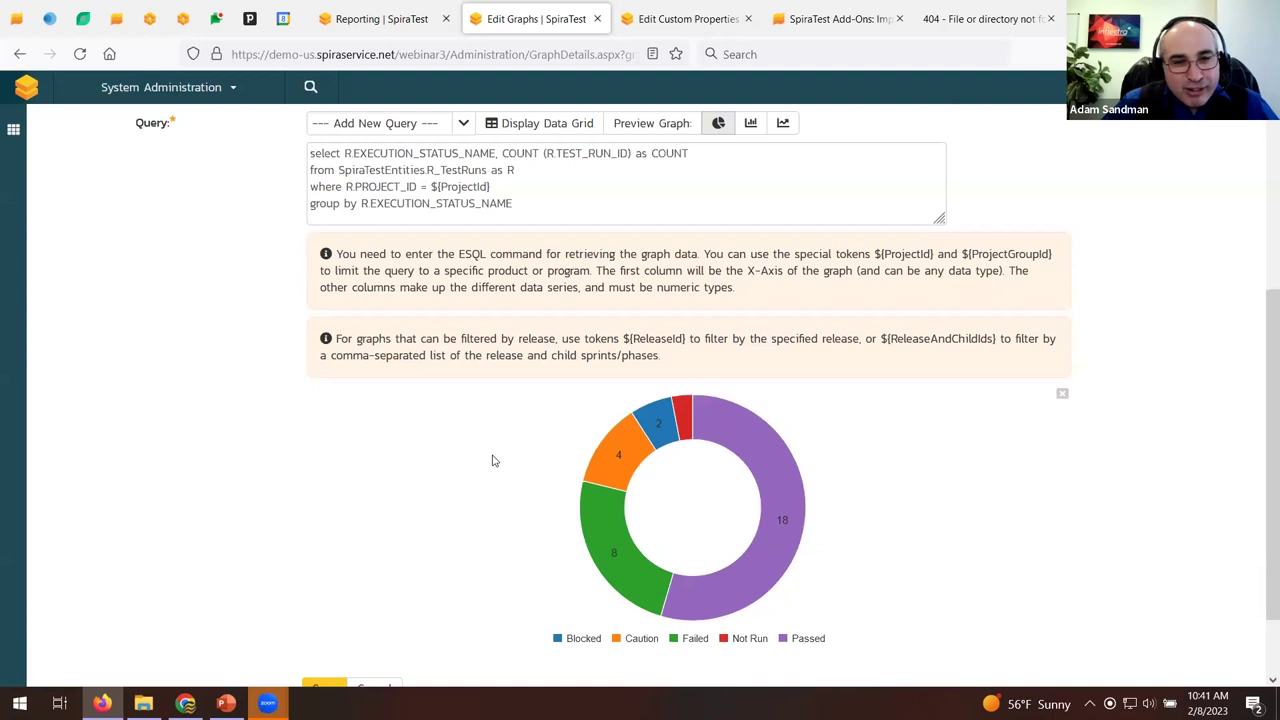
{"action": "left_click", "coordinate": [753, 124]}
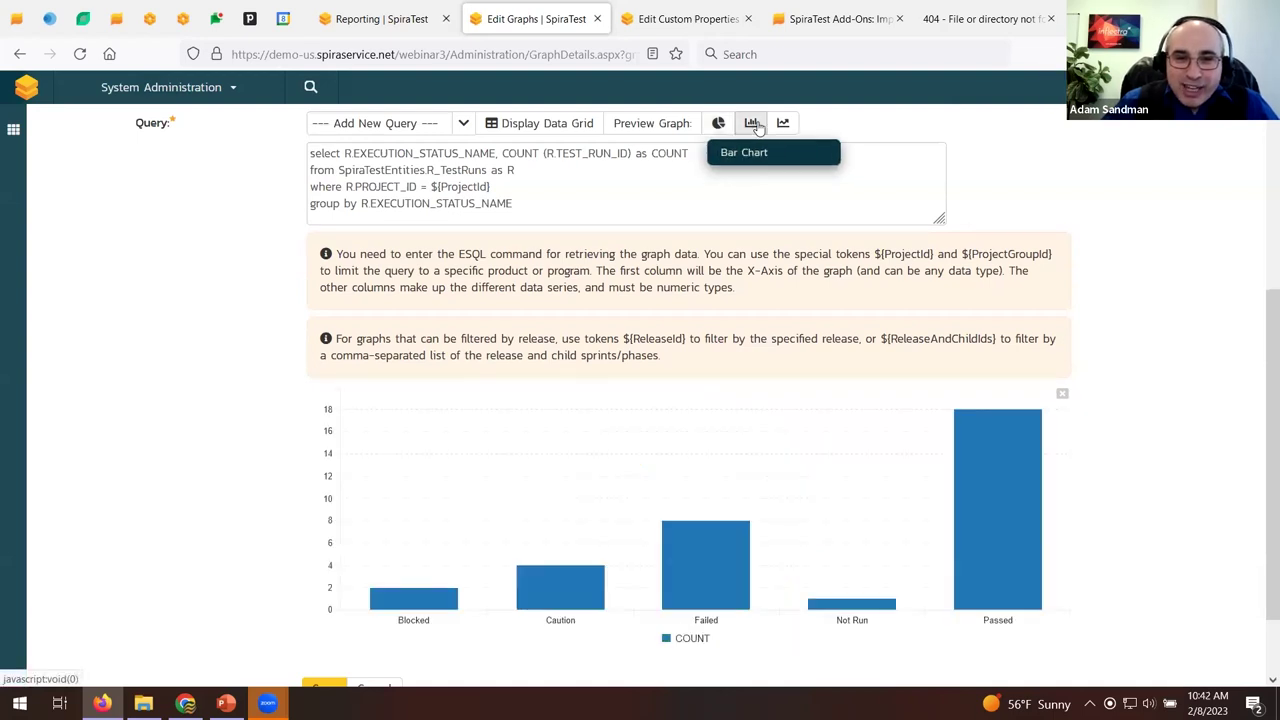
{"action": "left_click", "coordinate": [784, 124]}
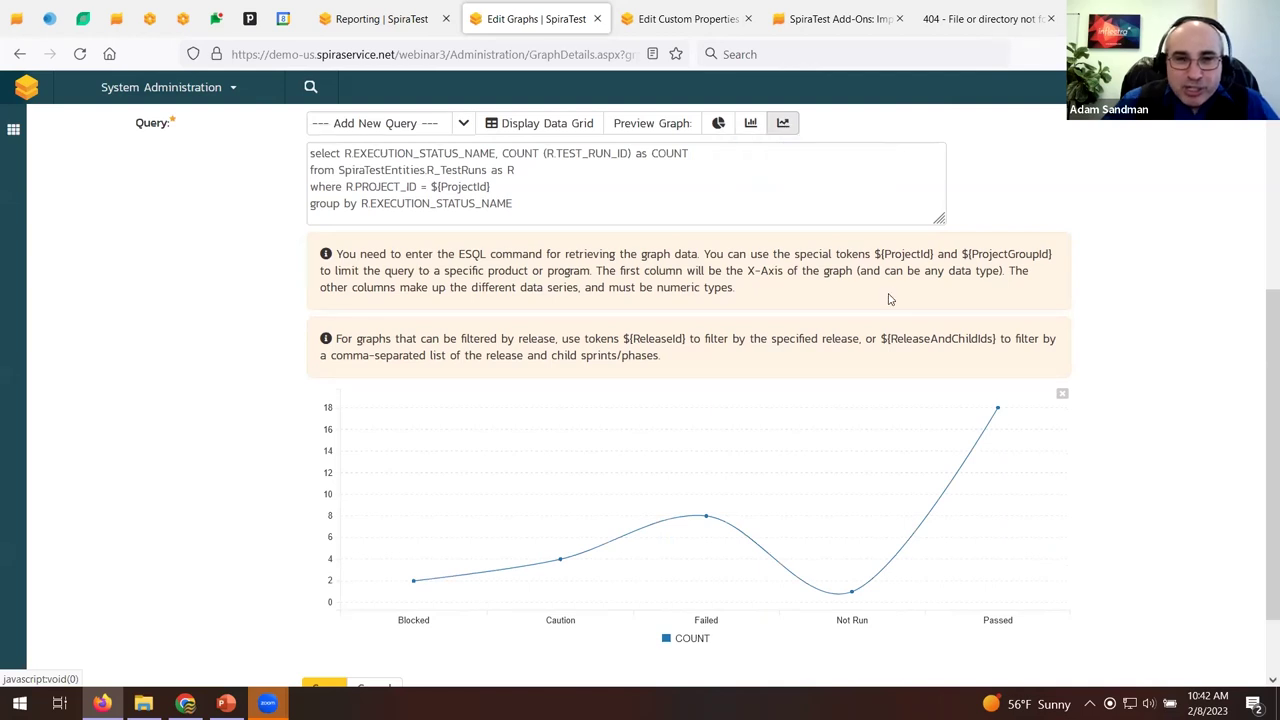
{"action": "scroll", "coordinate": [899, 305], "scroll_direction": "up", "scroll_amount": 3}
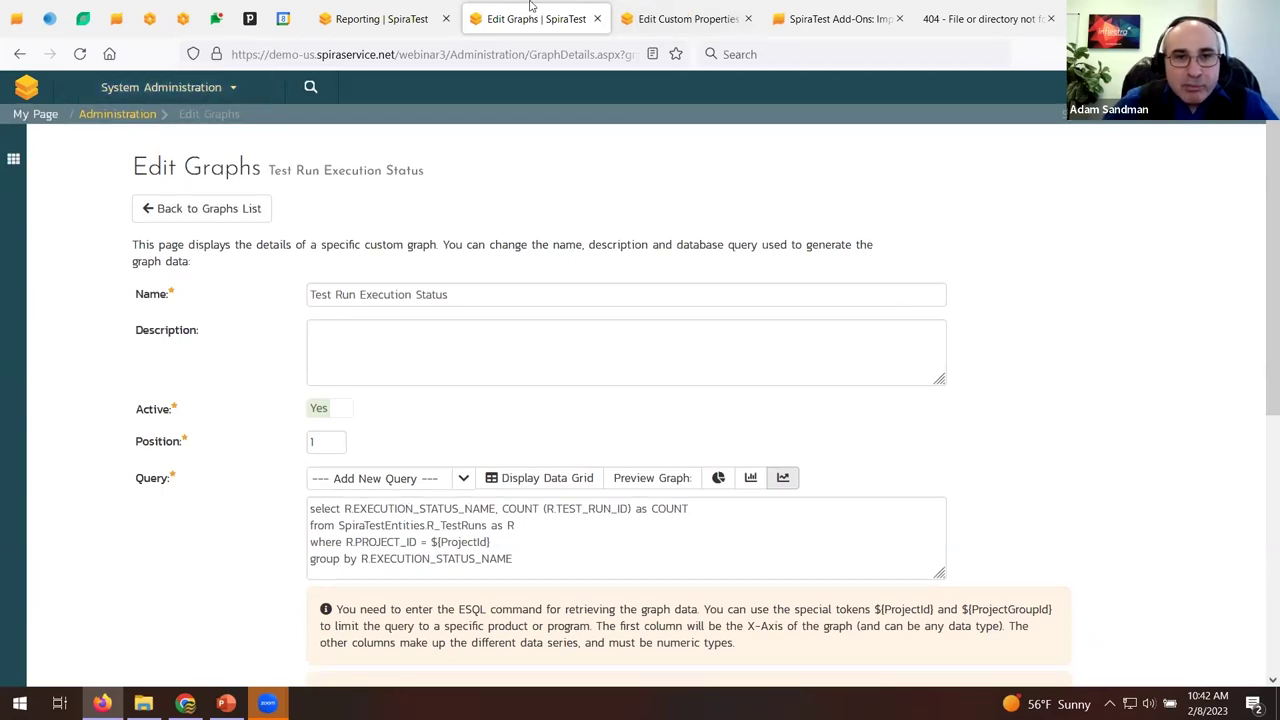
{"action": "left_click", "coordinate": [400, 18]}
Choose the Requirements Traceability report with PDF as the output format.
{"action": "scroll", "coordinate": [34, 331], "scroll_direction": "up", "scroll_amount": 10}
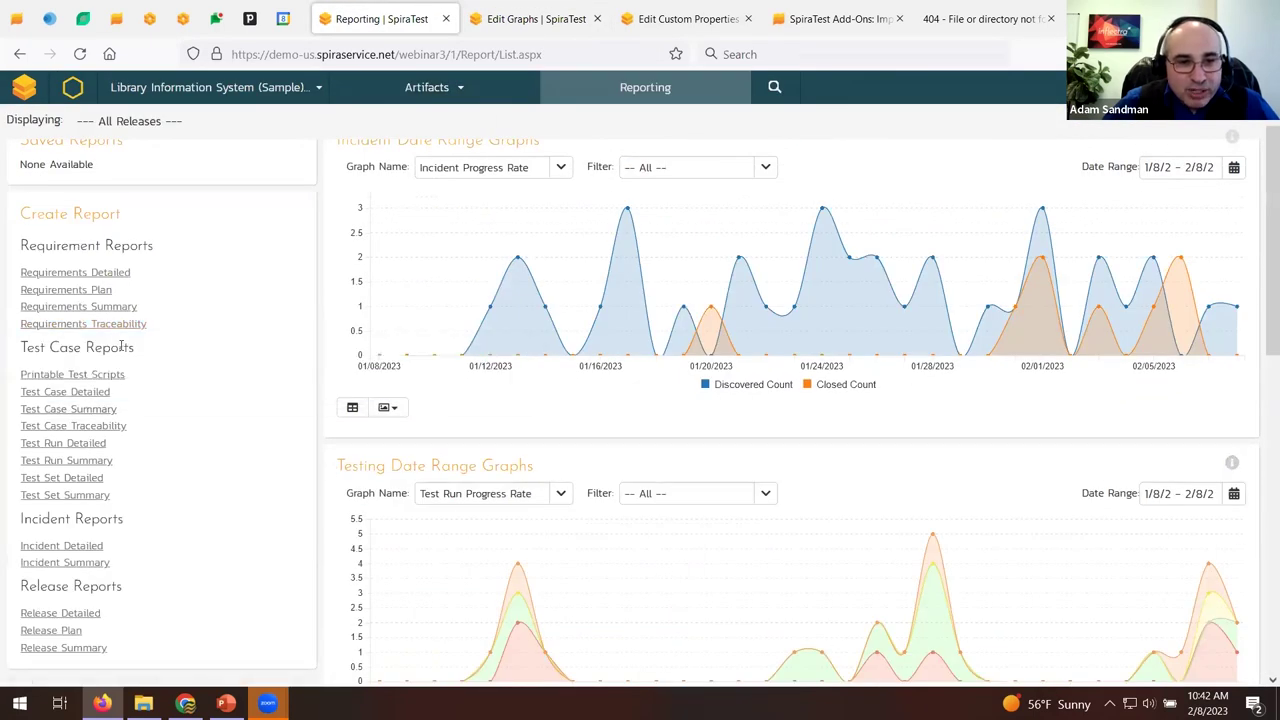
{"action": "left_click", "coordinate": [127, 331]}
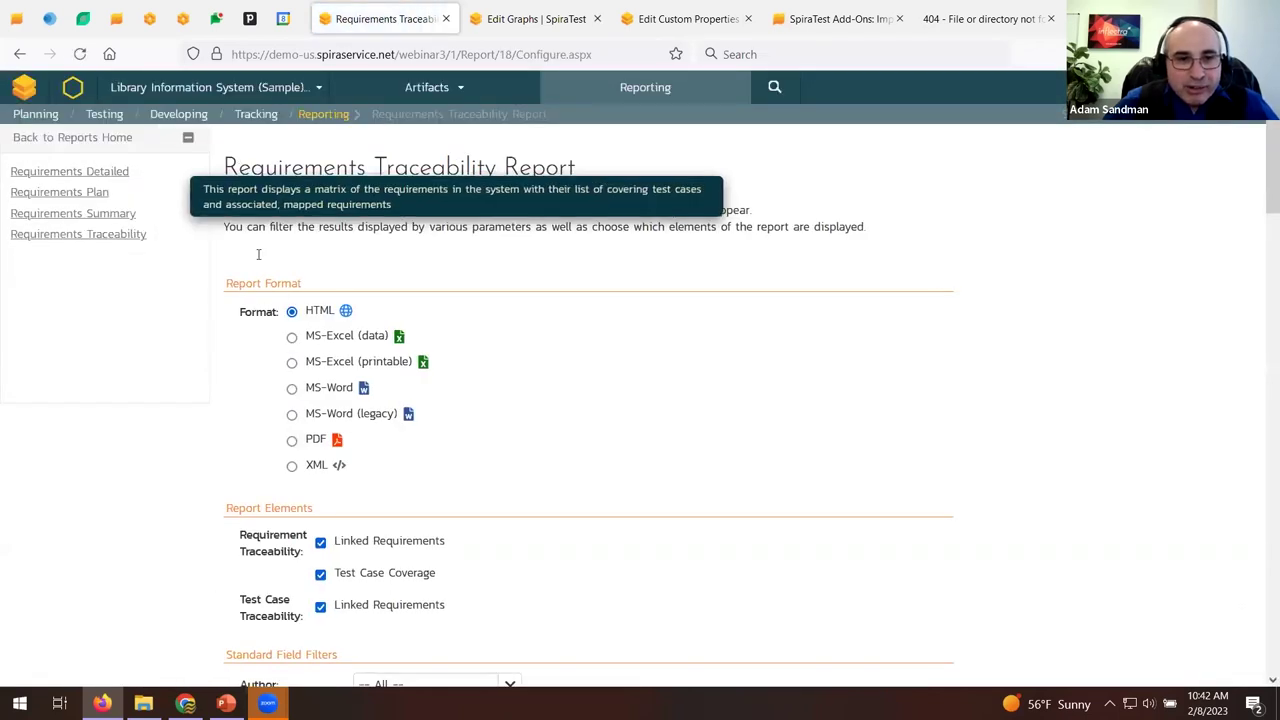
{"action": "left_click", "coordinate": [291, 443]}
Create the report and open the downloaded Generated-1.pdf.
{"action": "scroll", "coordinate": [191, 434], "scroll_direction": "down", "scroll_amount": 2}
{"action": "scroll", "coordinate": [494, 453], "scroll_direction": "down", "scroll_amount": 3}
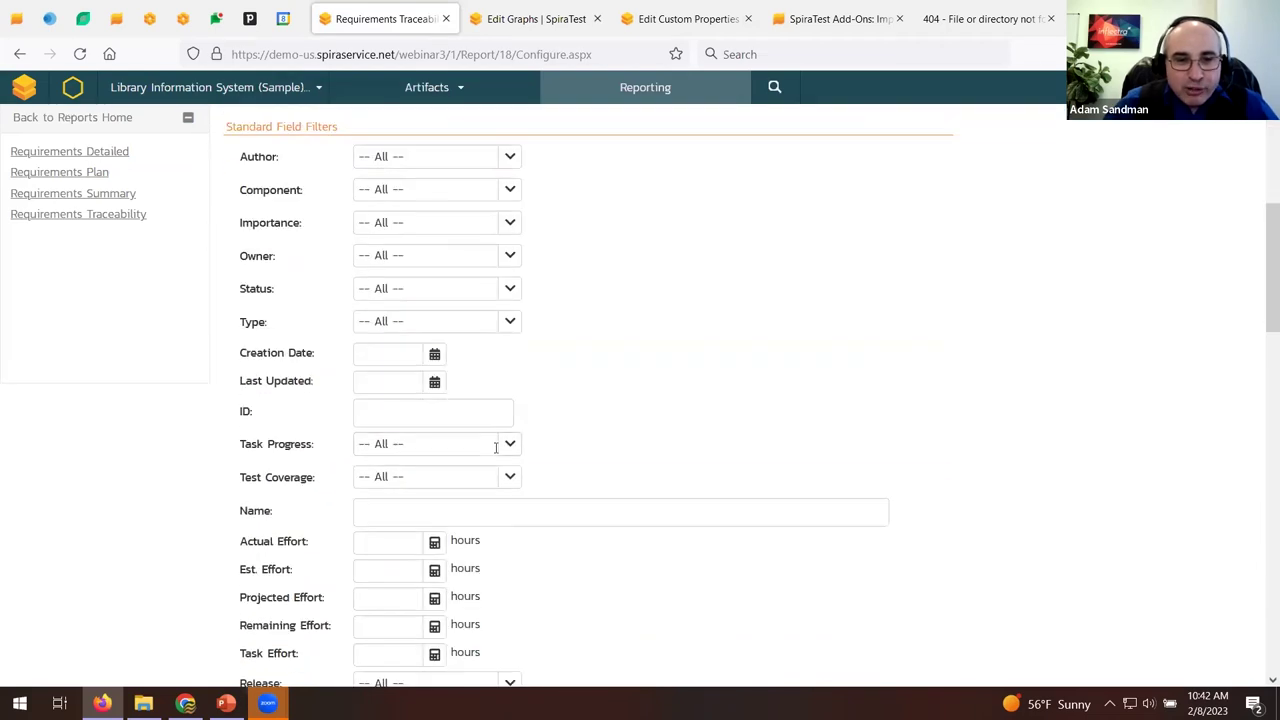
{"action": "scroll", "coordinate": [342, 309], "scroll_direction": "down", "scroll_amount": 3}
{"action": "scroll", "coordinate": [342, 309], "scroll_direction": "down", "scroll_amount": 15}
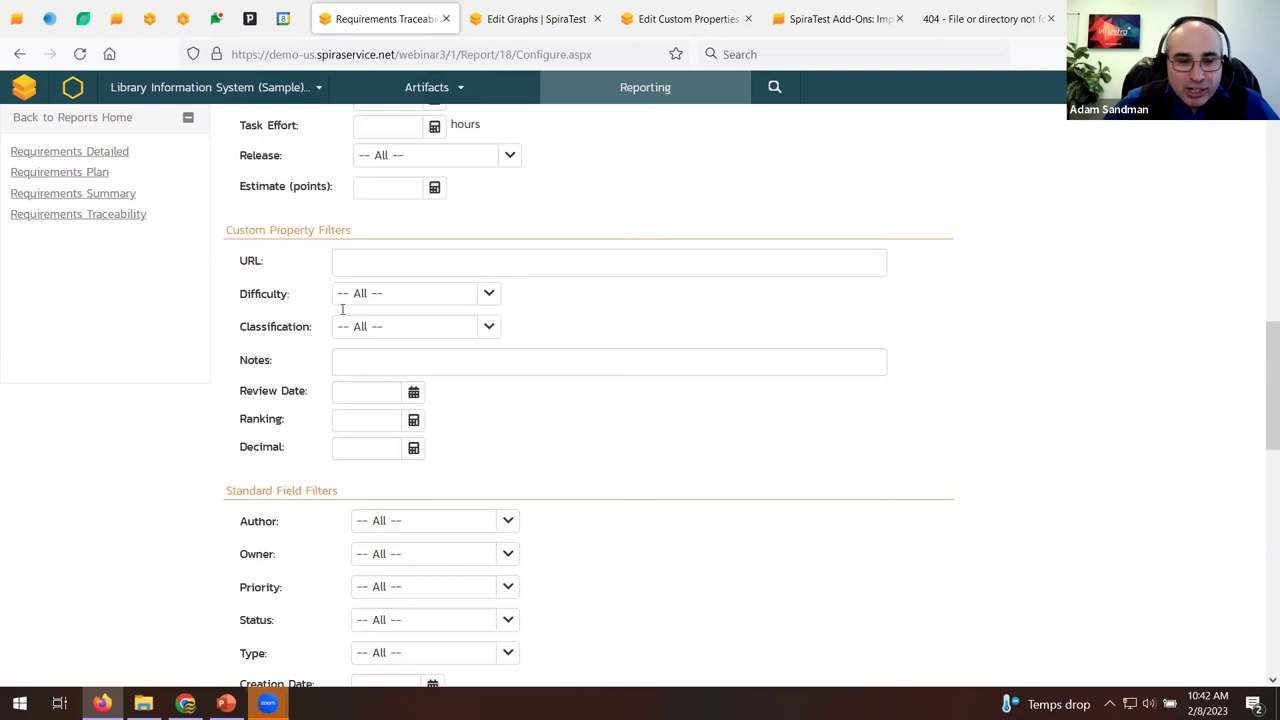
{"action": "left_click", "coordinate": [366, 457]}
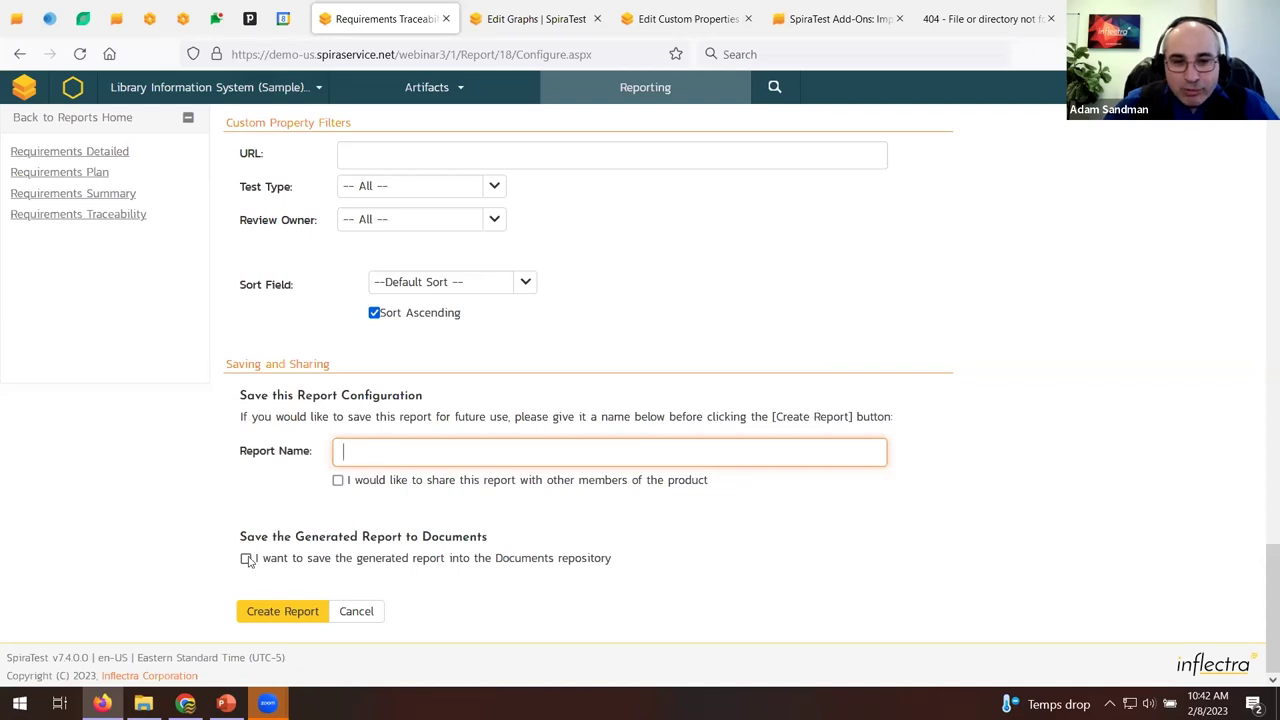
{"action": "left_click", "coordinate": [283, 615]}
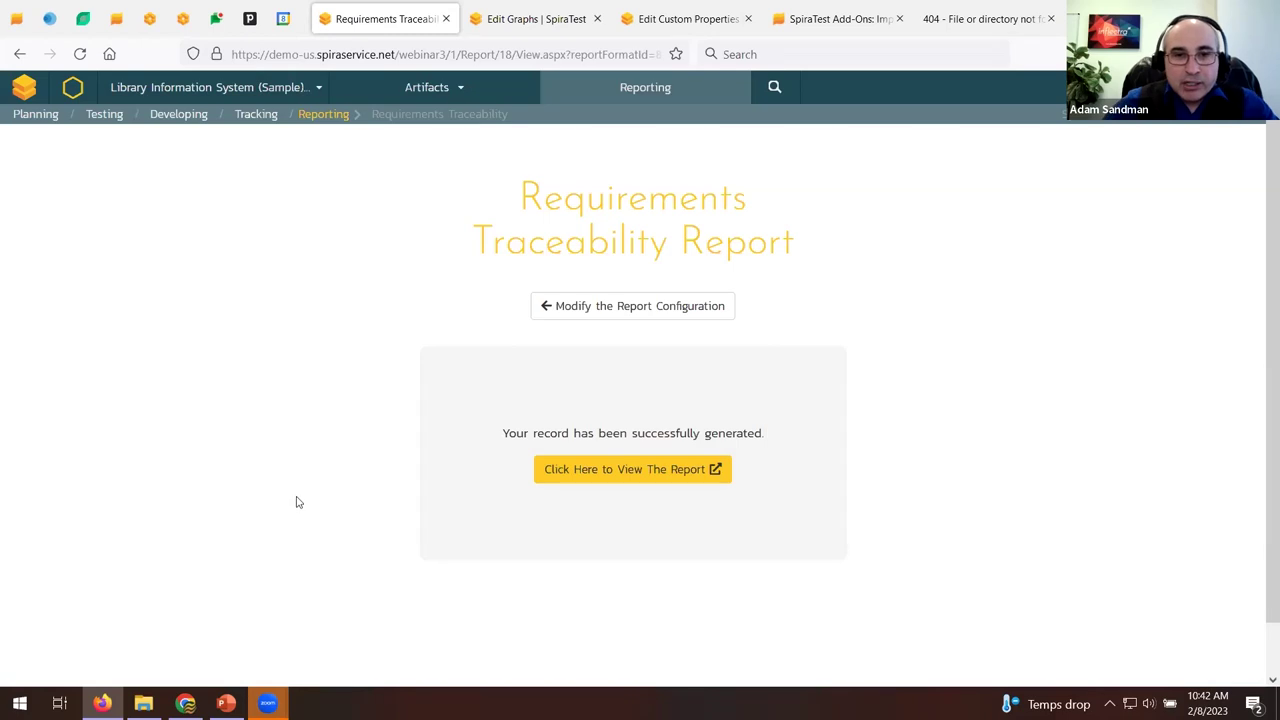
{"action": "left_click", "coordinate": [650, 478]}
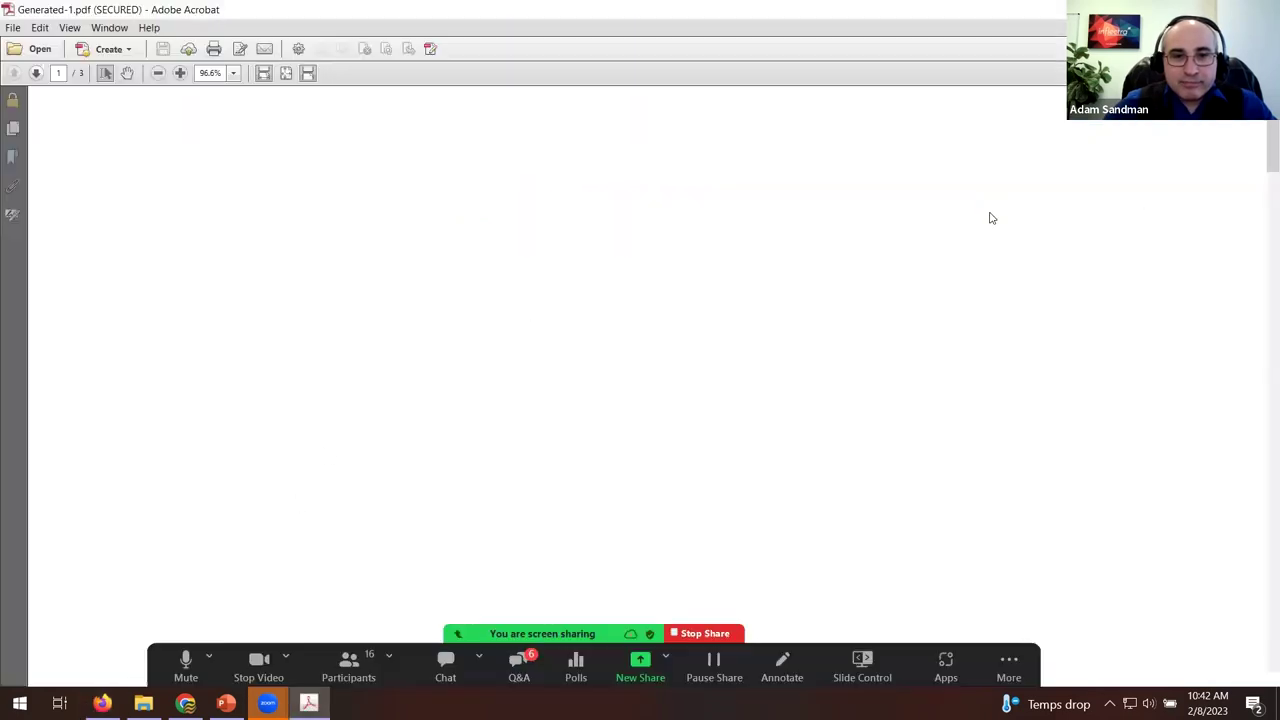
Zoom out, read through all three pages of Generated-1.pdf, then close Acrobat with Alt+F4.
{"action": "left_click", "coordinate": [158, 73]}
{"action": "scroll", "coordinate": [560, 232], "scroll_direction": "down", "scroll_amount": 3}
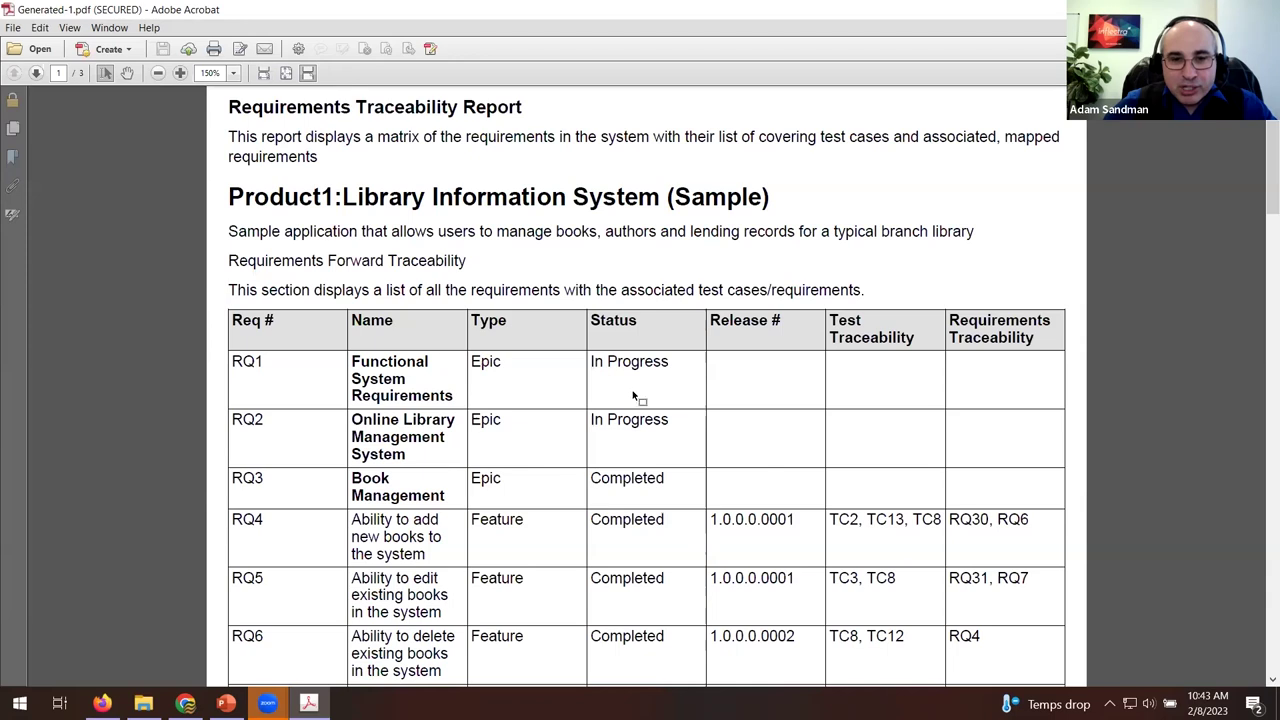
{"action": "scroll", "coordinate": [790, 345], "scroll_direction": "down", "scroll_amount": 3}
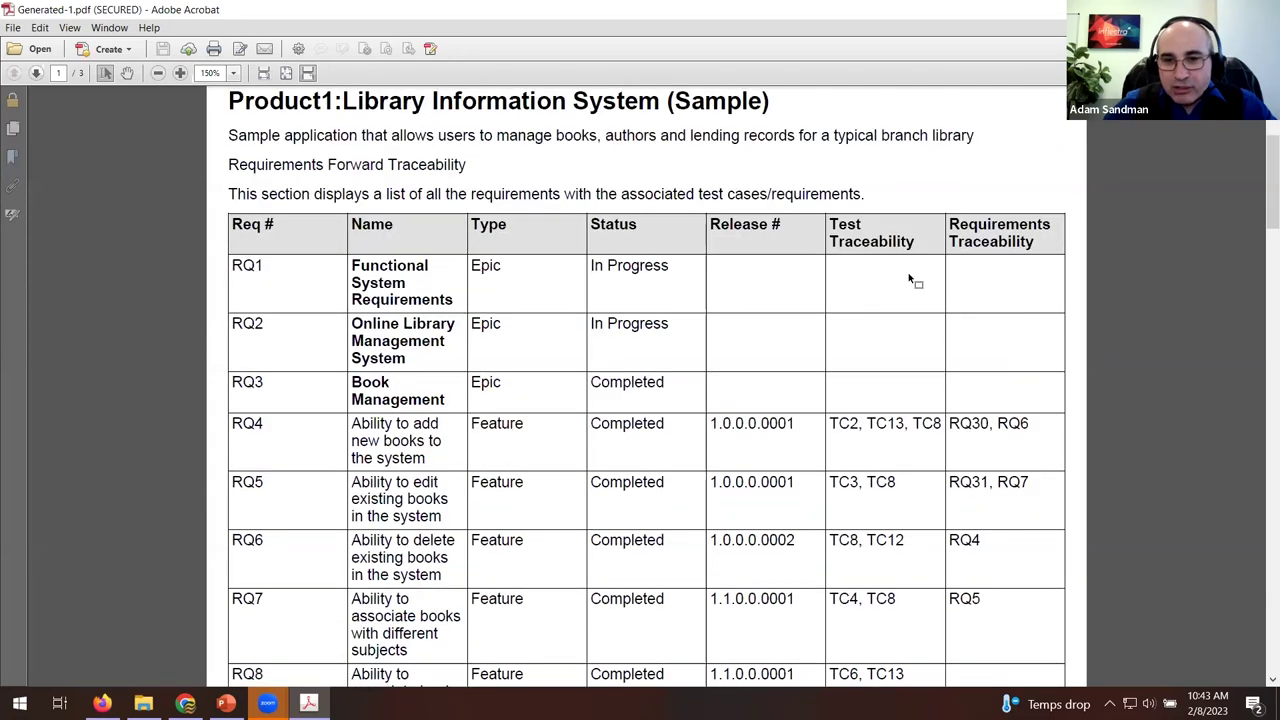
{"action": "scroll", "coordinate": [975, 468], "scroll_direction": "down", "scroll_amount": 20}
{"action": "scroll", "coordinate": [980, 468], "scroll_direction": "down", "scroll_amount": 20}
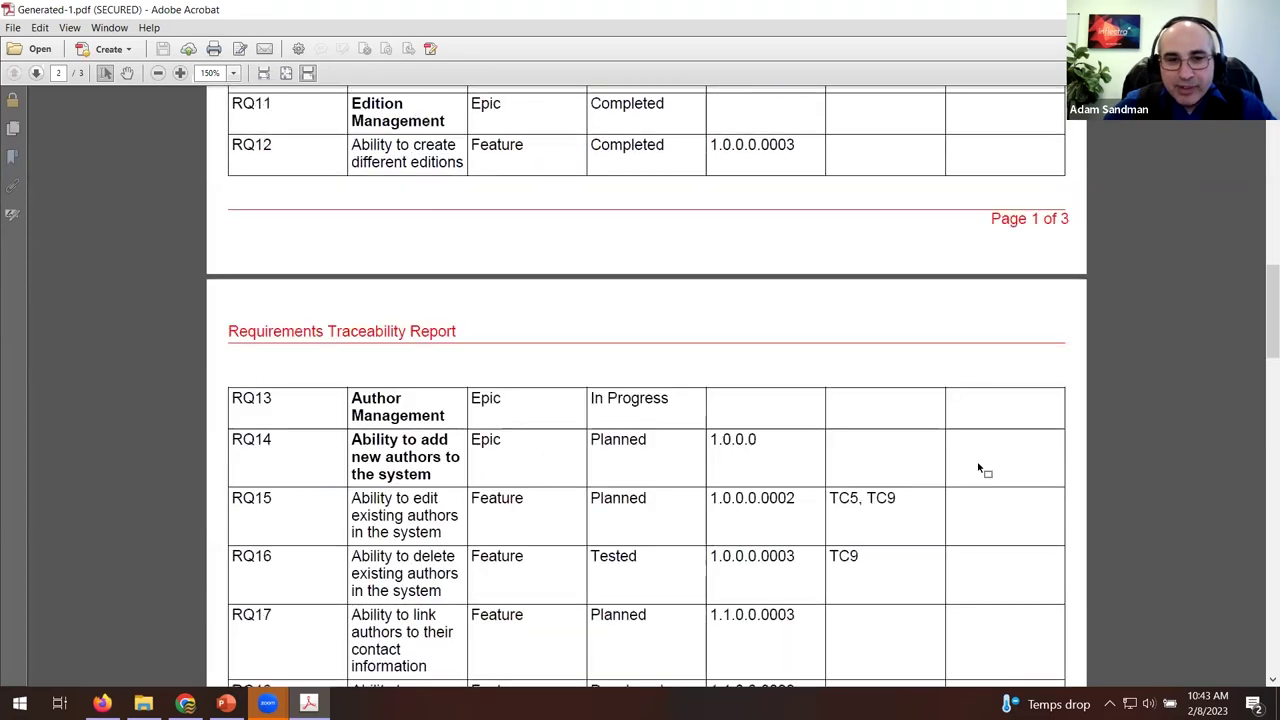
{"action": "scroll", "coordinate": [980, 468], "scroll_direction": "down", "scroll_amount": 20}
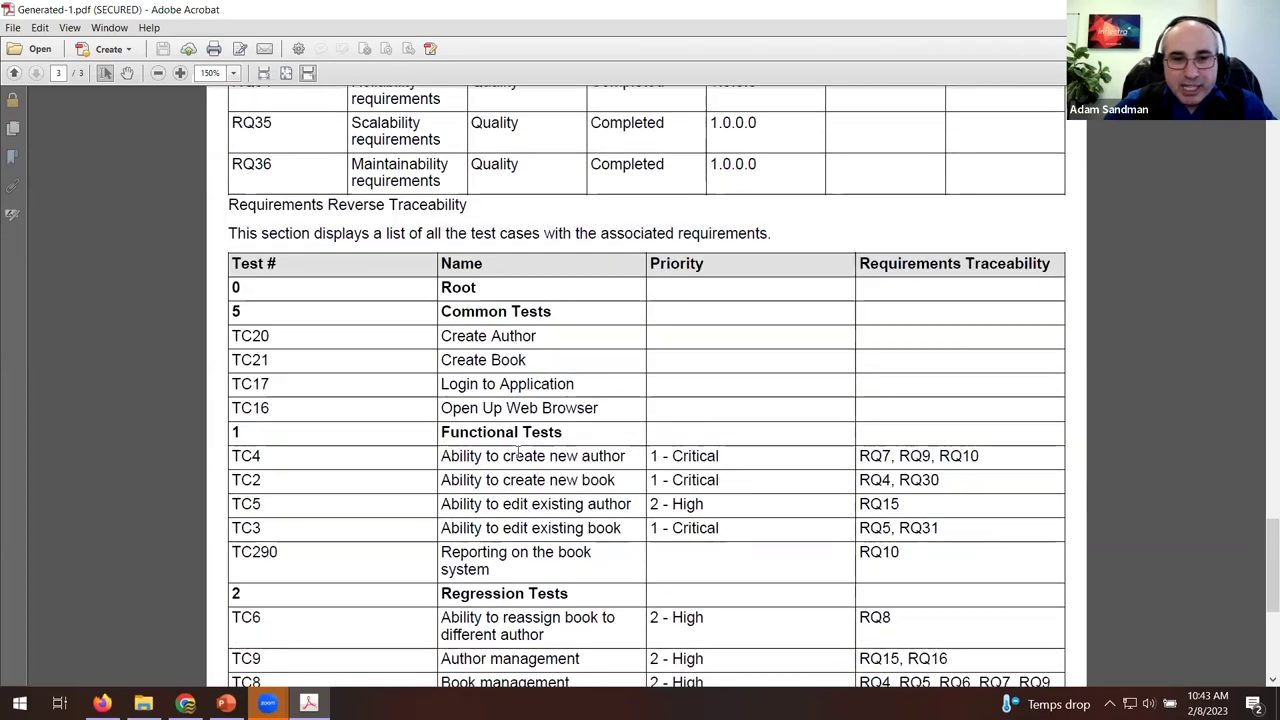
{"action": "scroll", "coordinate": [1030, 340], "scroll_direction": "down", "scroll_amount": 10}
{"action": "scroll", "coordinate": [1032, 500], "scroll_direction": "down", "scroll_amount": 1}
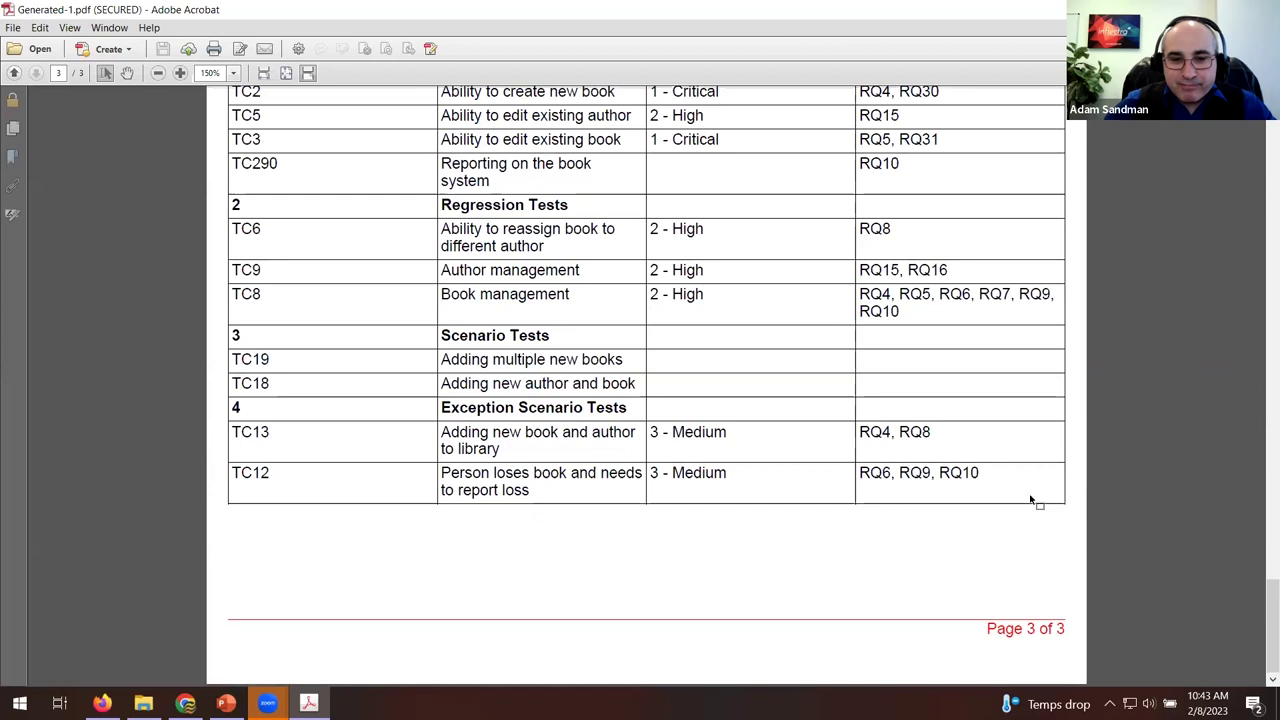
{"action": "scroll", "coordinate": [1031, 500], "scroll_direction": "up", "scroll_amount": 17}
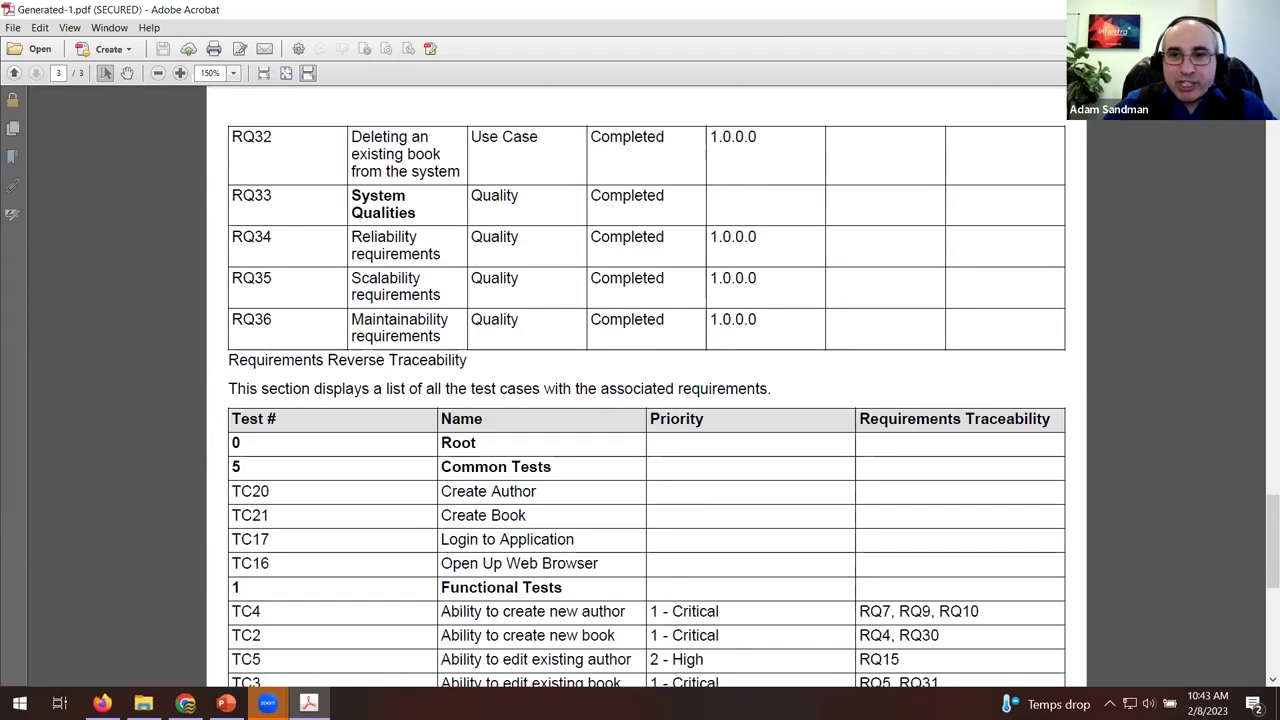
{"action": "key", "text": "alt+F4"}
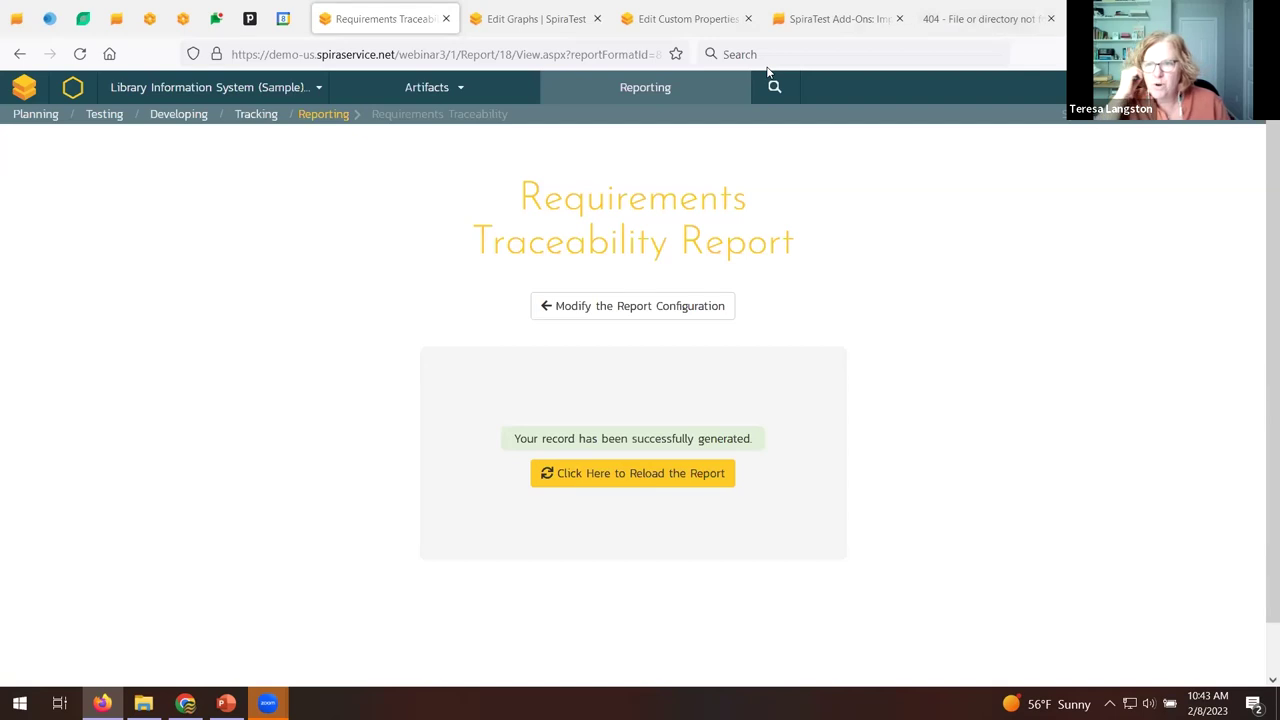
In the former 404 tab, enter 'spira' in the address bar to load spiradocs.inflectra.com.
{"action": "scroll", "coordinate": [30, 365], "scroll_direction": "down", "scroll_amount": 1}
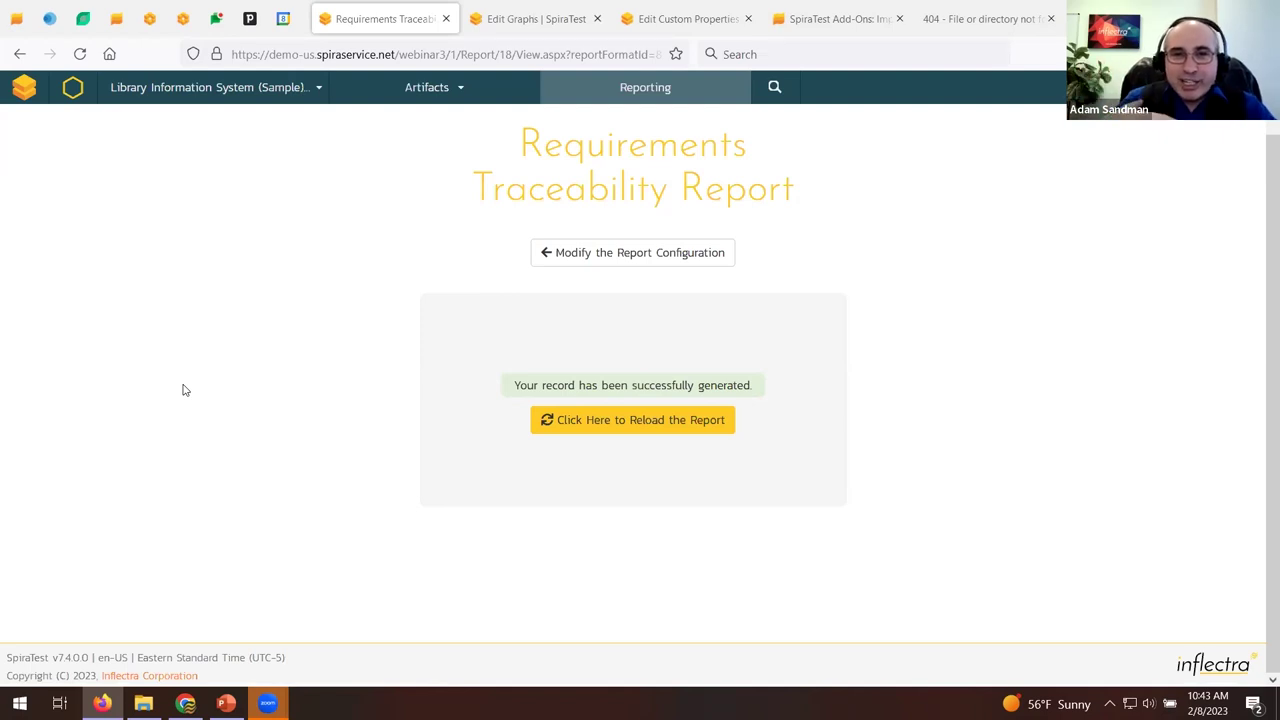
{"action": "left_click", "coordinate": [978, 18]}
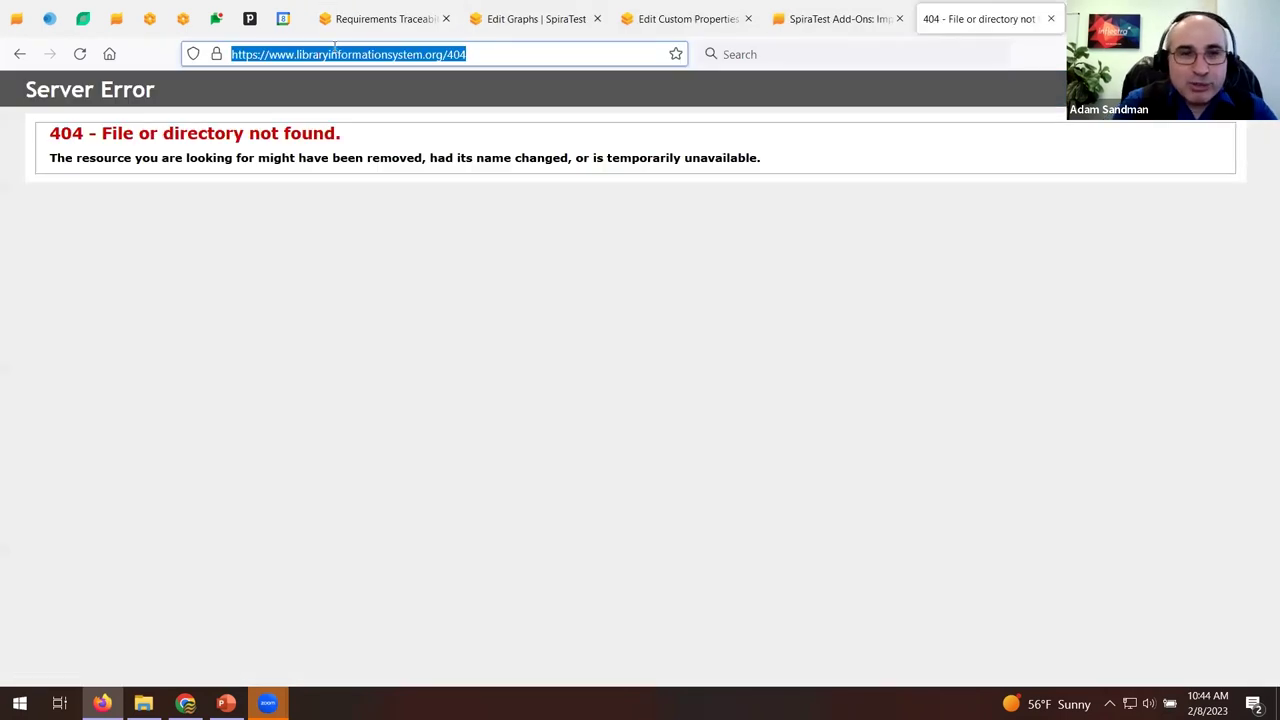
{"action": "type", "text": "spira"}
{"action": "key", "text": "Return"}
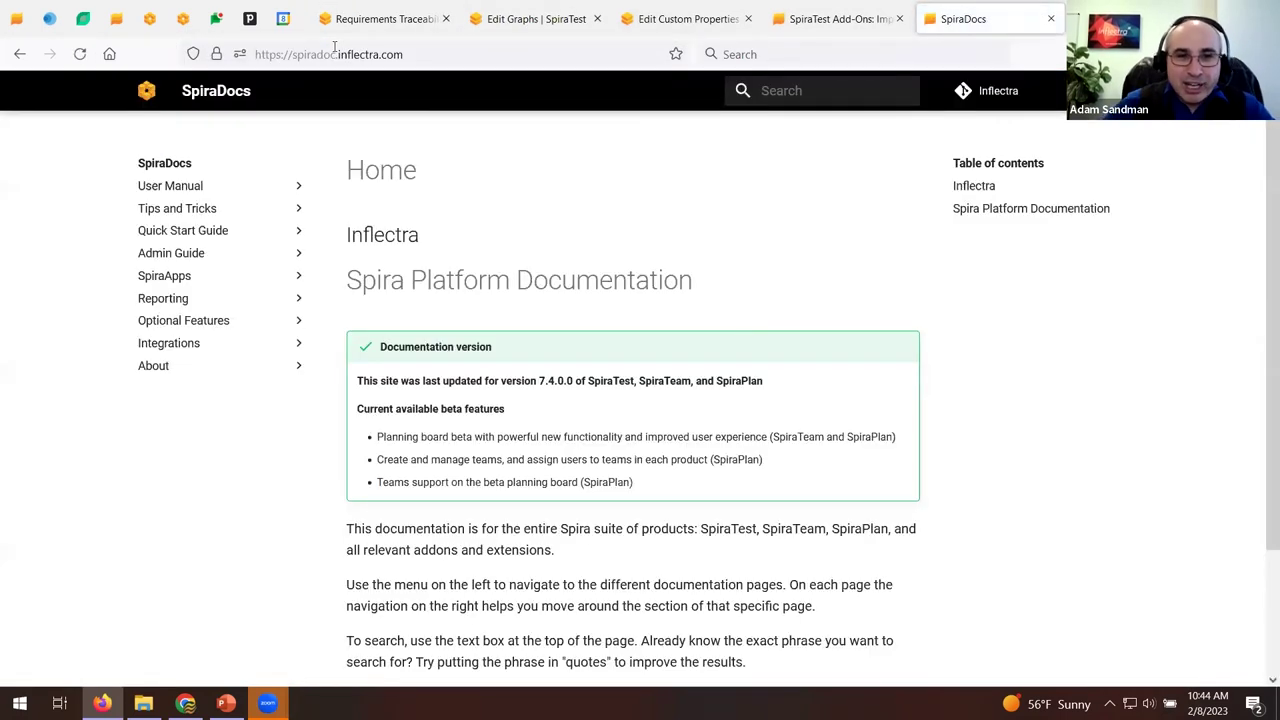
Browse the v7 Release Notes, toggling the 7.4 bug-fix notes and jumping to Version 7.3.
{"action": "left_click", "coordinate": [153, 367]}
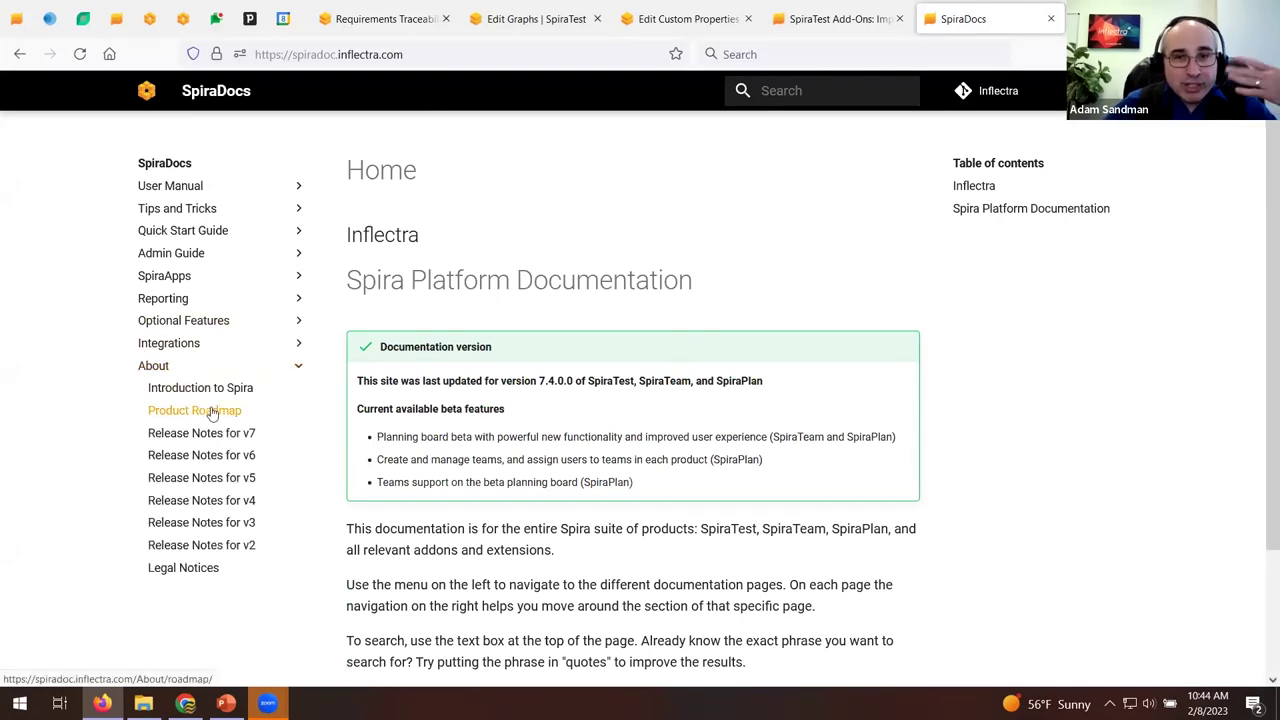
{"action": "left_click", "coordinate": [222, 434]}
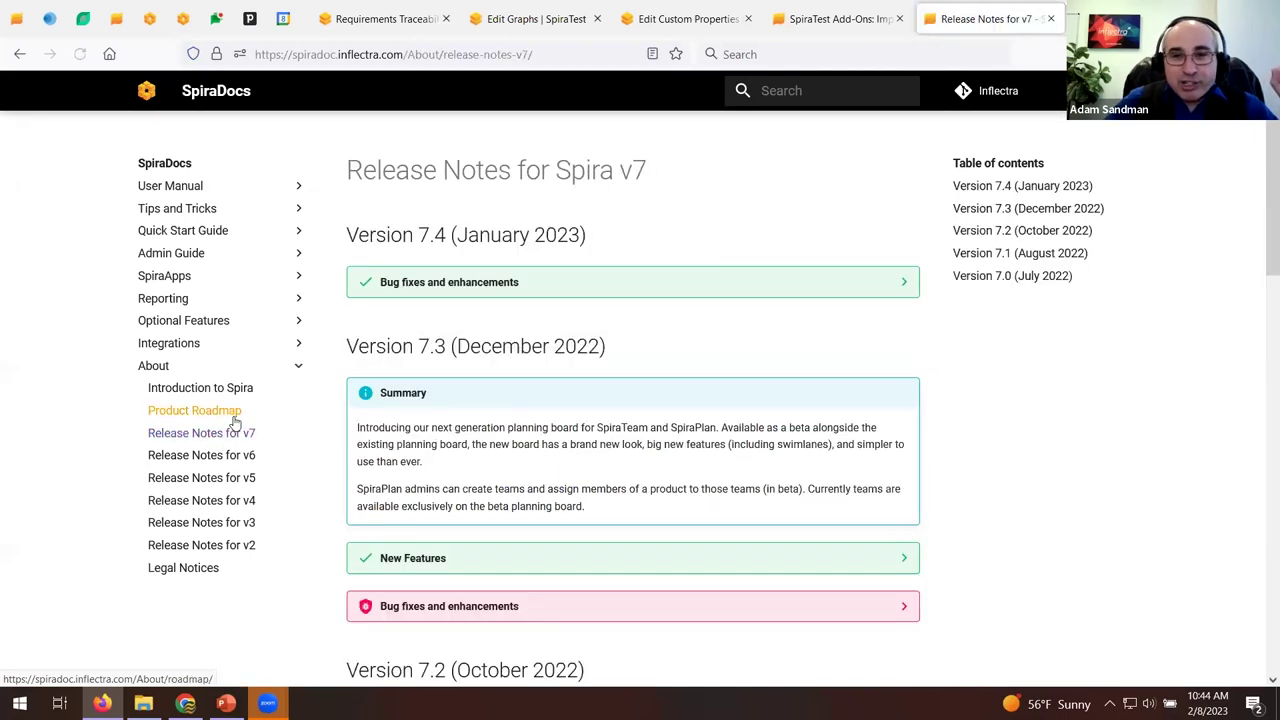
{"action": "scroll", "coordinate": [400, 291], "scroll_direction": "down", "scroll_amount": 3}
{"action": "scroll", "coordinate": [400, 289], "scroll_direction": "up", "scroll_amount": 3}
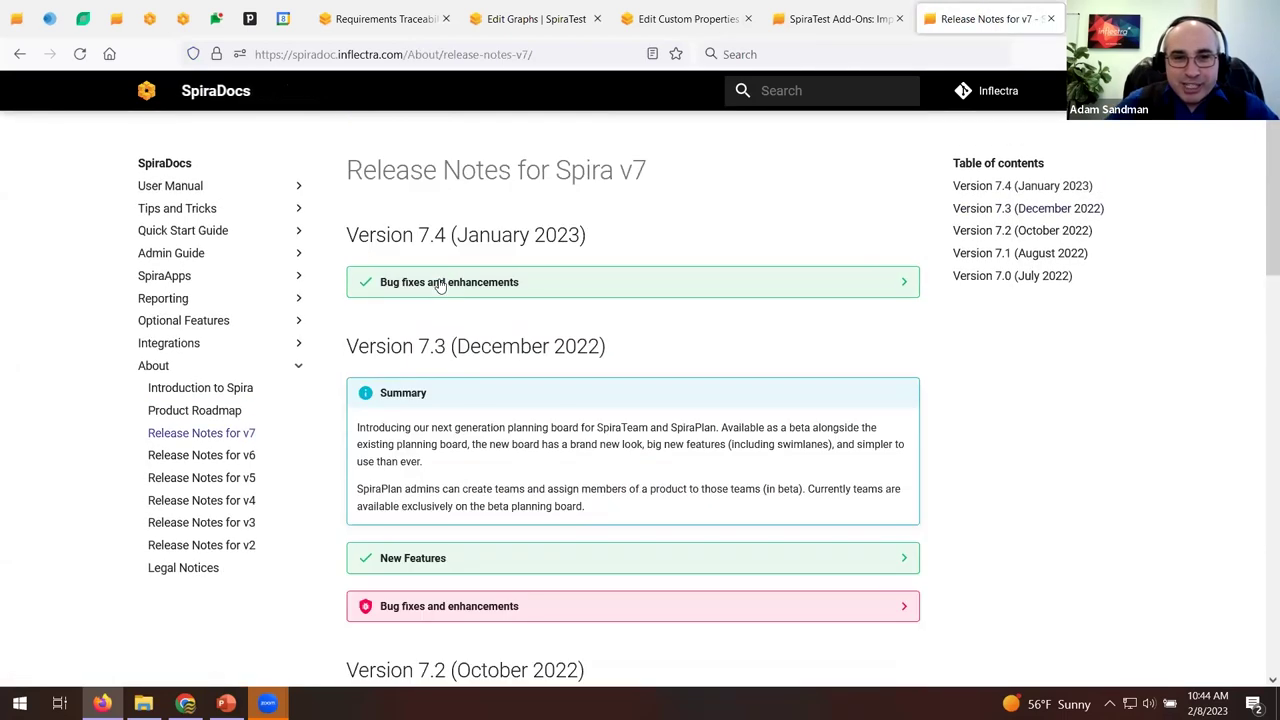
{"action": "left_click", "coordinate": [440, 284]}
{"action": "left_click", "coordinate": [440, 284]}
{"action": "scroll", "coordinate": [440, 284], "scroll_direction": "down", "scroll_amount": 3}
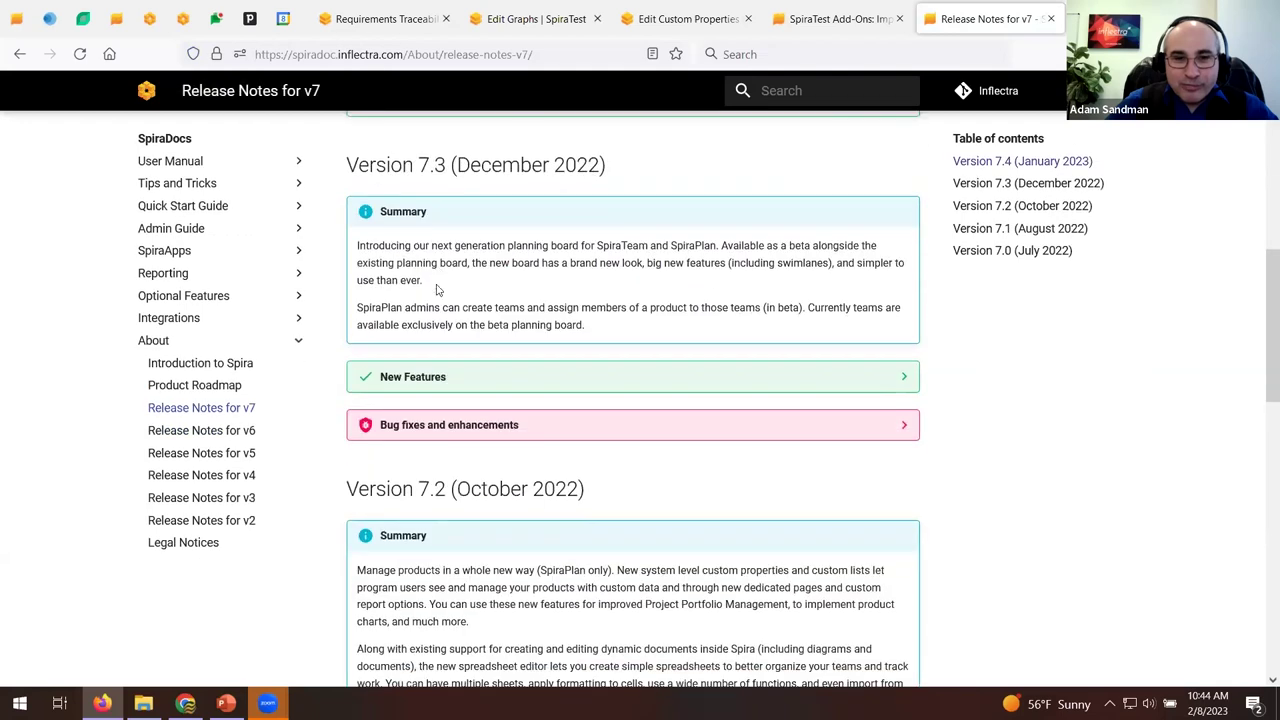
{"action": "left_click", "coordinate": [1028, 183]}
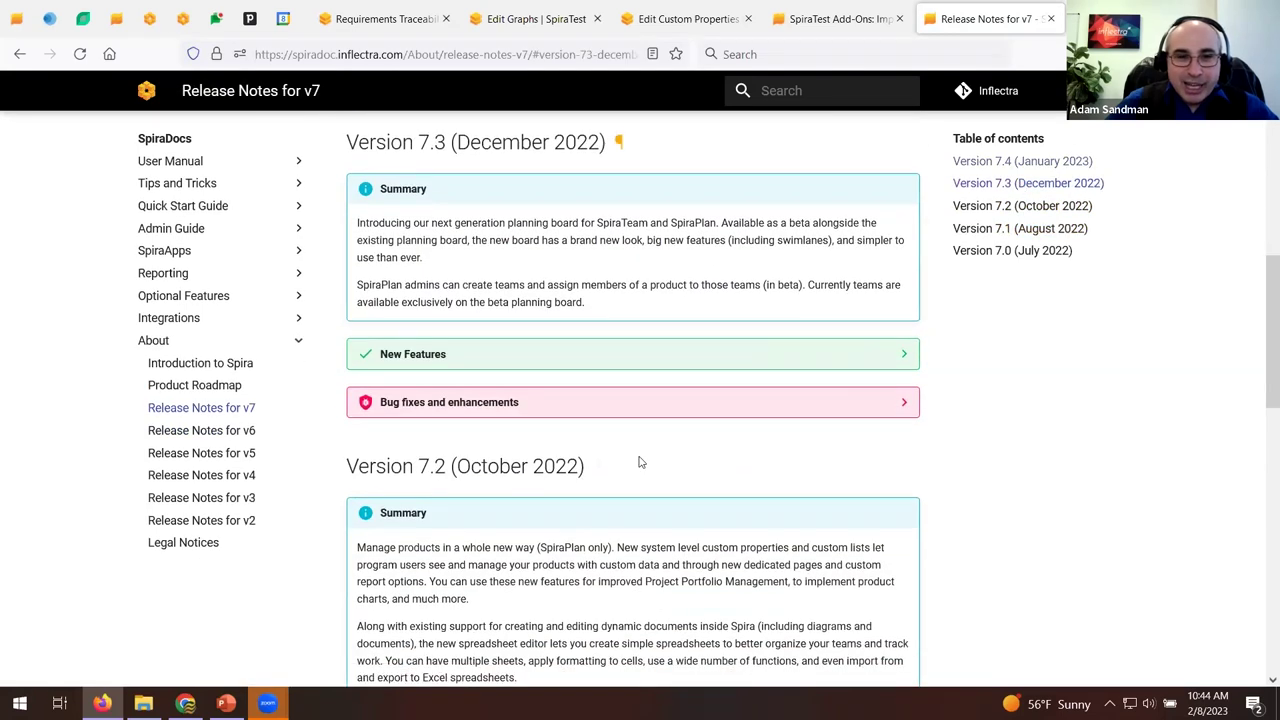
Scroll through the Product Roadmap page, then return to the Requirements Traceability Report tab.
{"action": "left_click", "coordinate": [196, 387]}
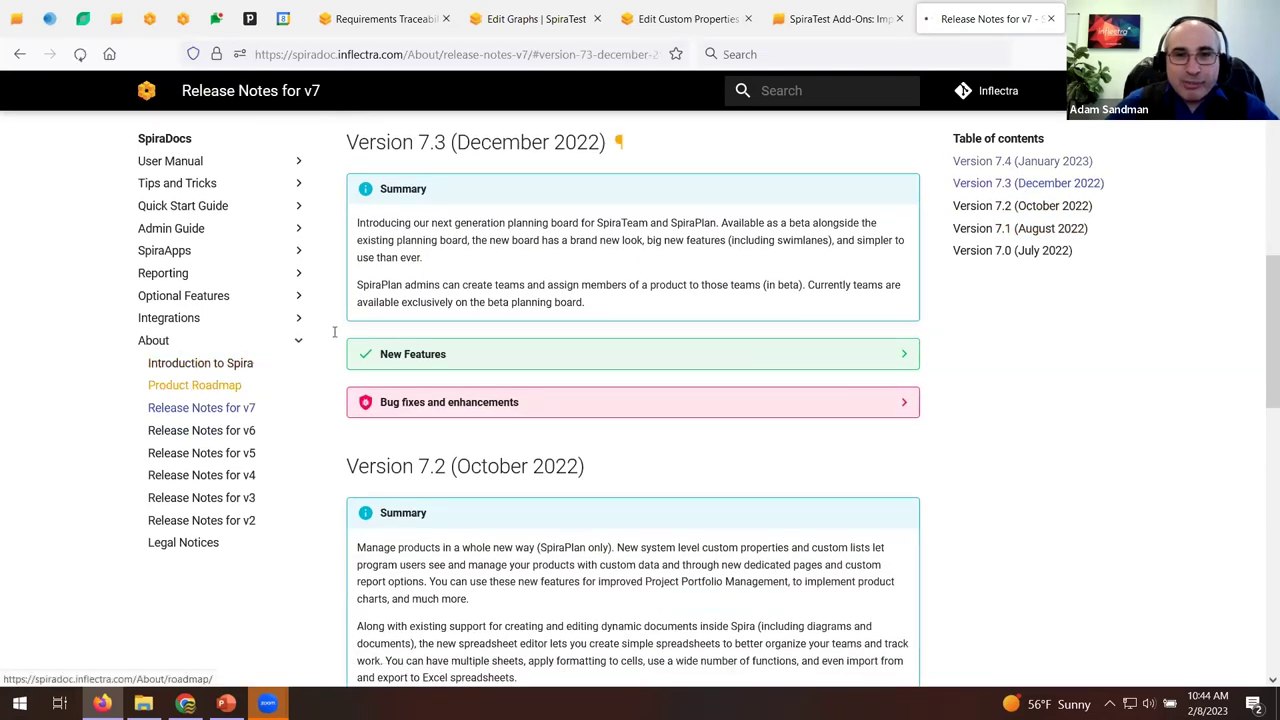
{"action": "scroll", "coordinate": [380, 325], "scroll_direction": "down", "scroll_amount": 3}
{"action": "scroll", "coordinate": [380, 325], "scroll_direction": "down", "scroll_amount": 3}
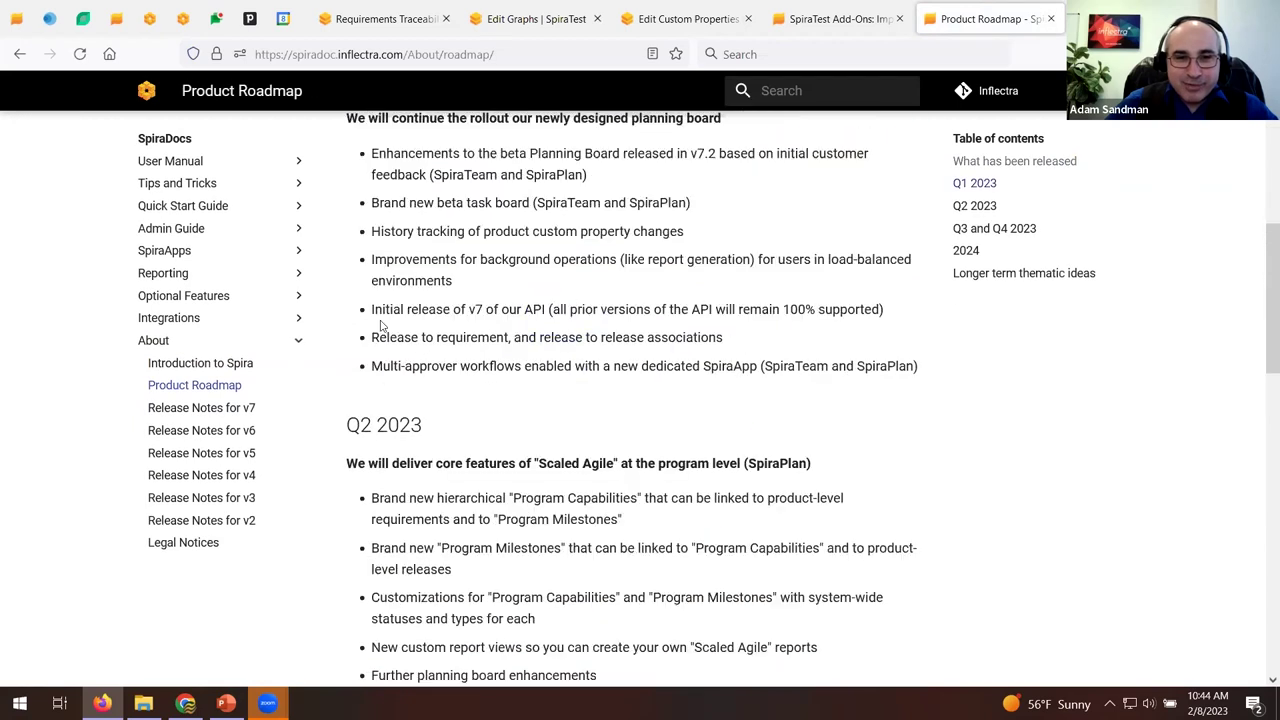
{"action": "scroll", "coordinate": [380, 325], "scroll_direction": "up", "scroll_amount": 3}
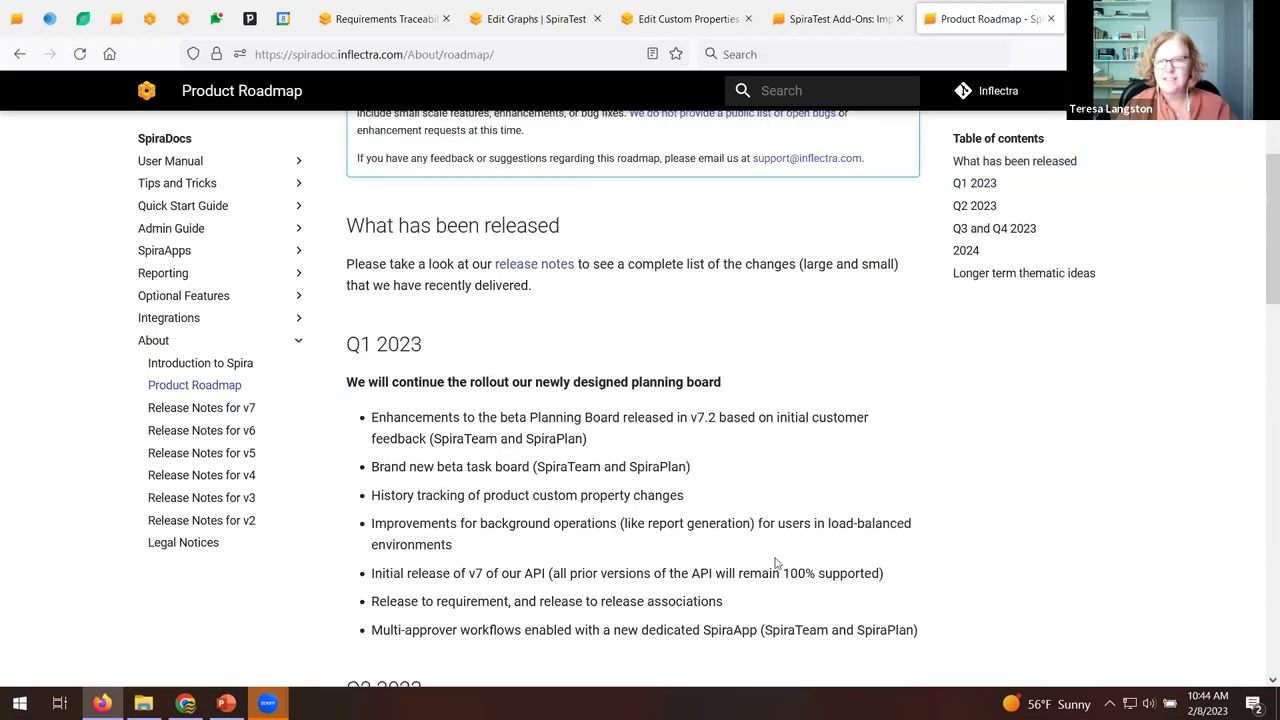
{"action": "left_click", "coordinate": [423, 10]}
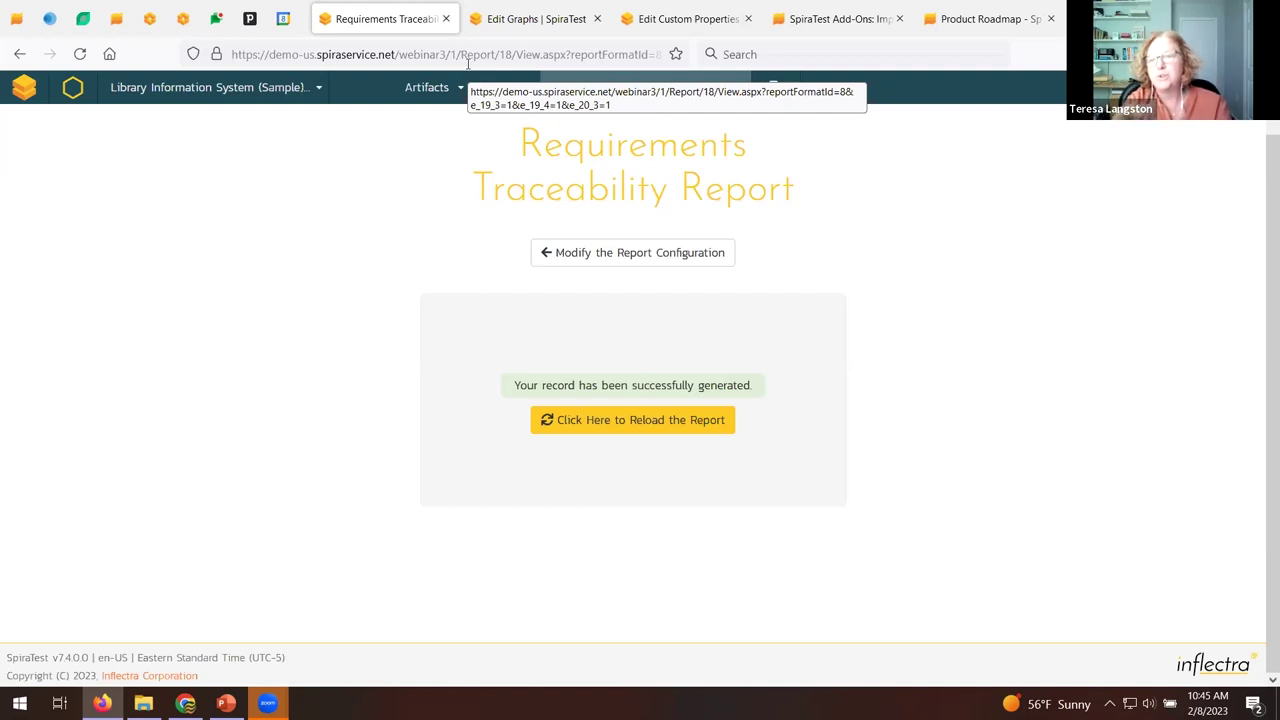
Open the Requirements list and inspect the Component and Type filter choices.
{"action": "left_click", "coordinate": [430, 98]}
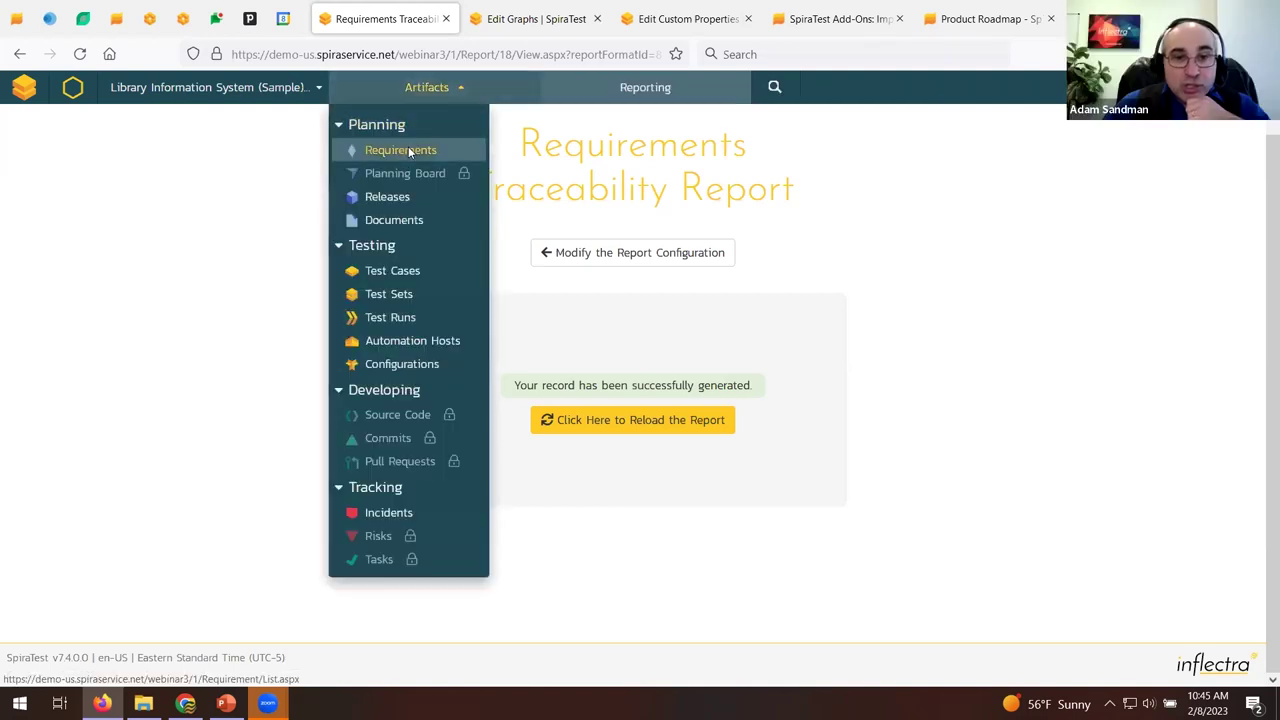
{"action": "left_click", "coordinate": [400, 150]}
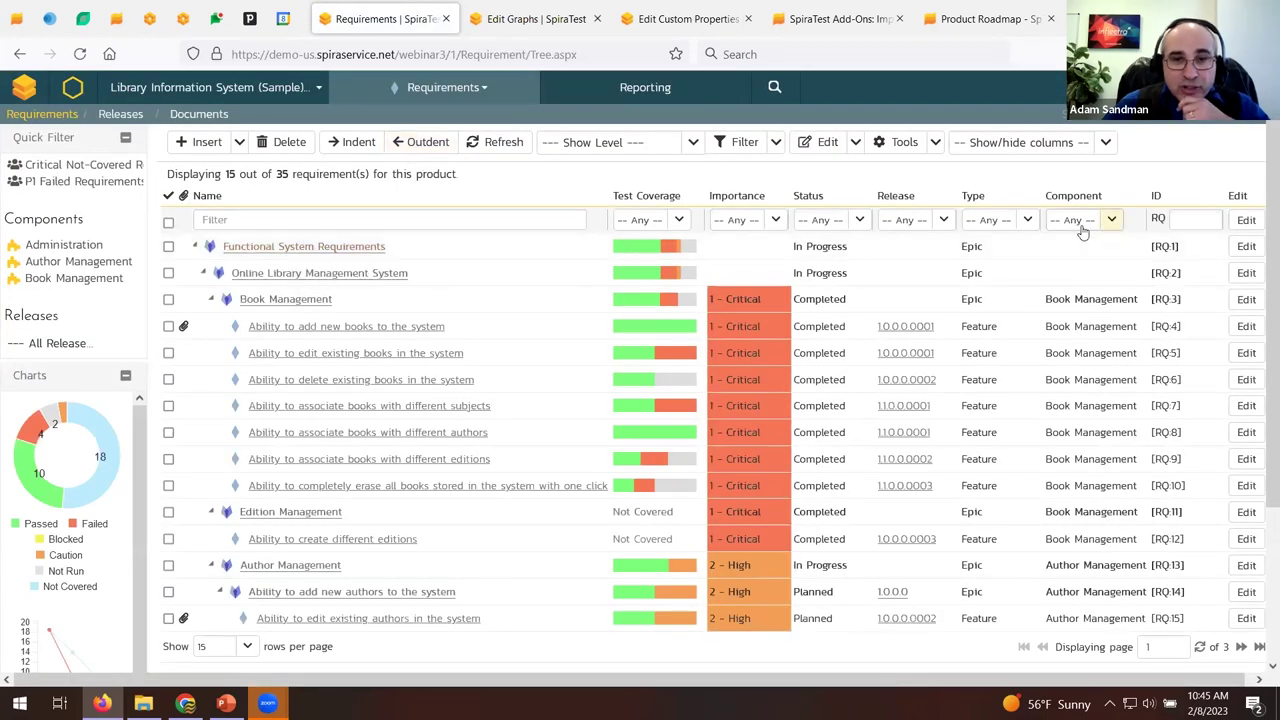
{"action": "left_click", "coordinate": [1114, 226]}
{"action": "left_click", "coordinate": [1025, 222]}
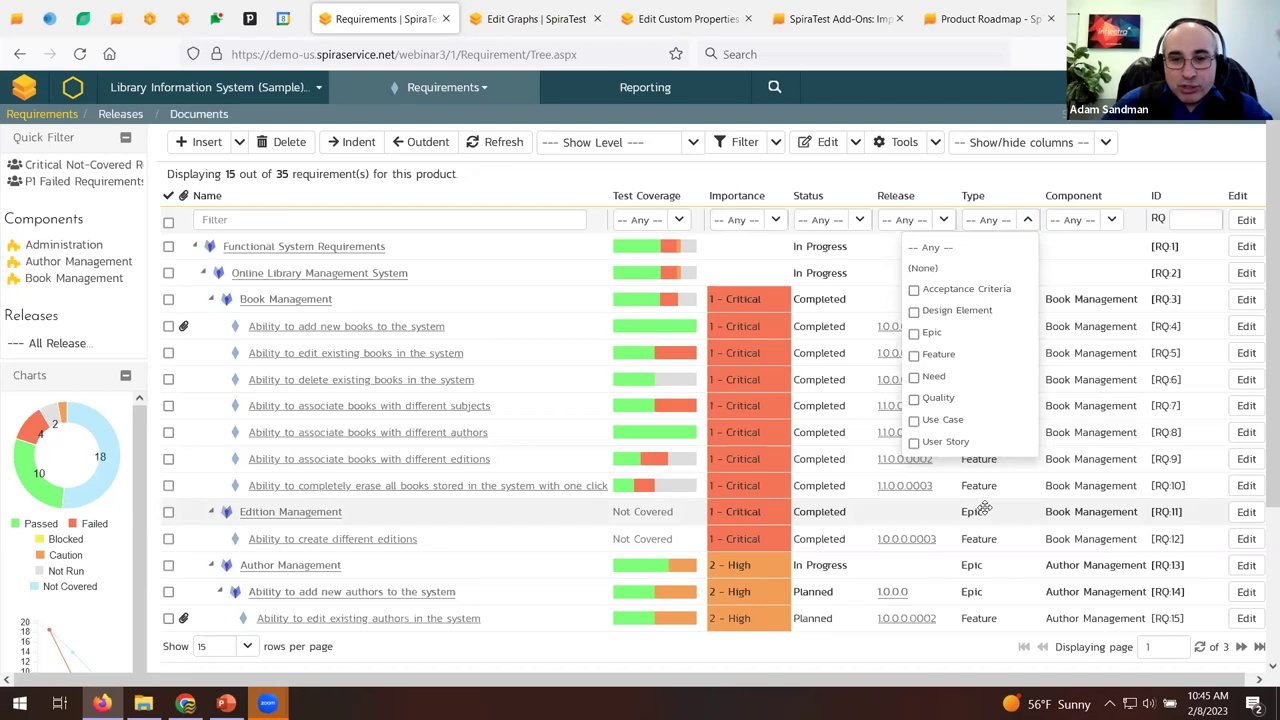
Cancel an in-place edit of Edition Management unchanged and return to the product home dashboard.
{"action": "left_click", "coordinate": [1248, 511]}
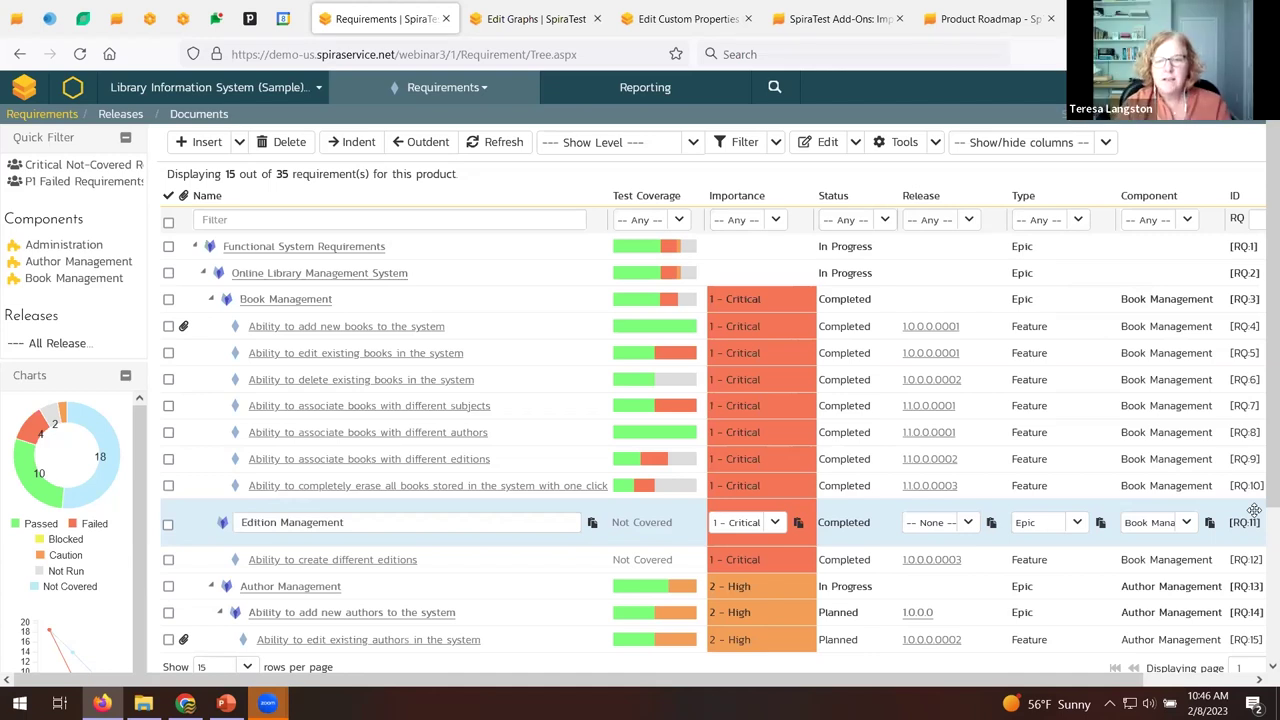
{"action": "left_click", "coordinate": [423, 516]}
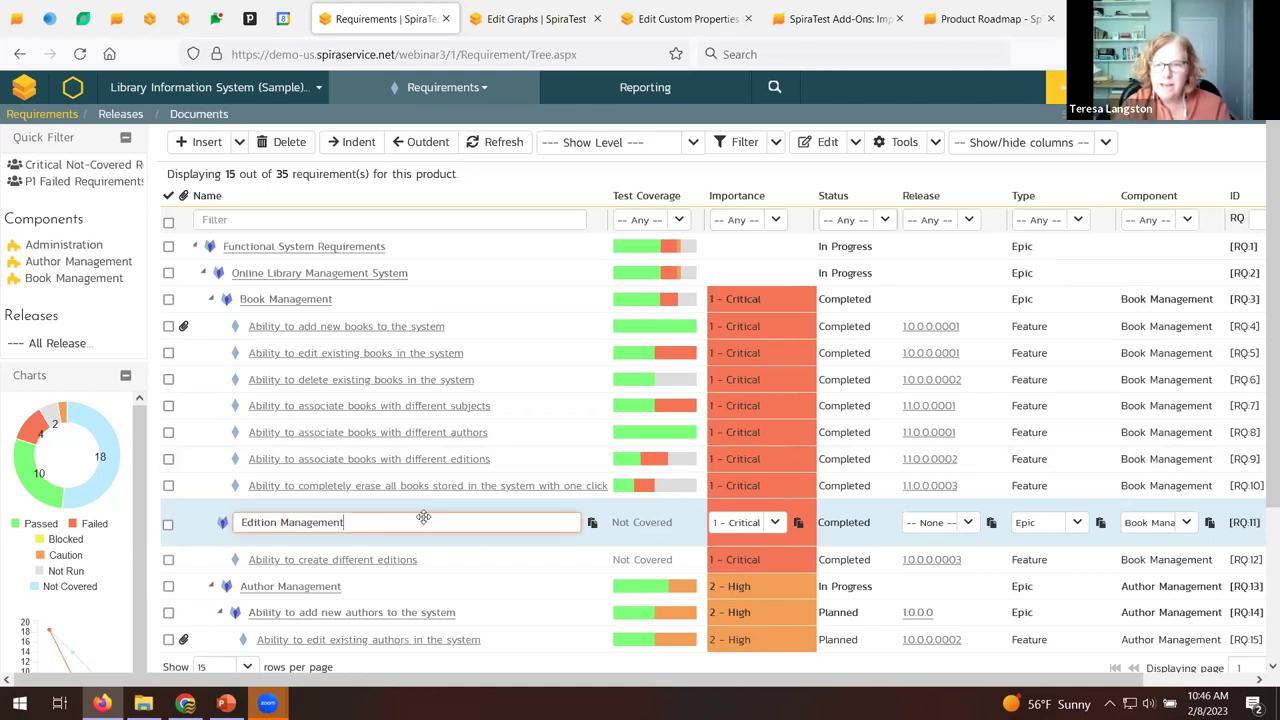
{"action": "key", "text": "Return"}
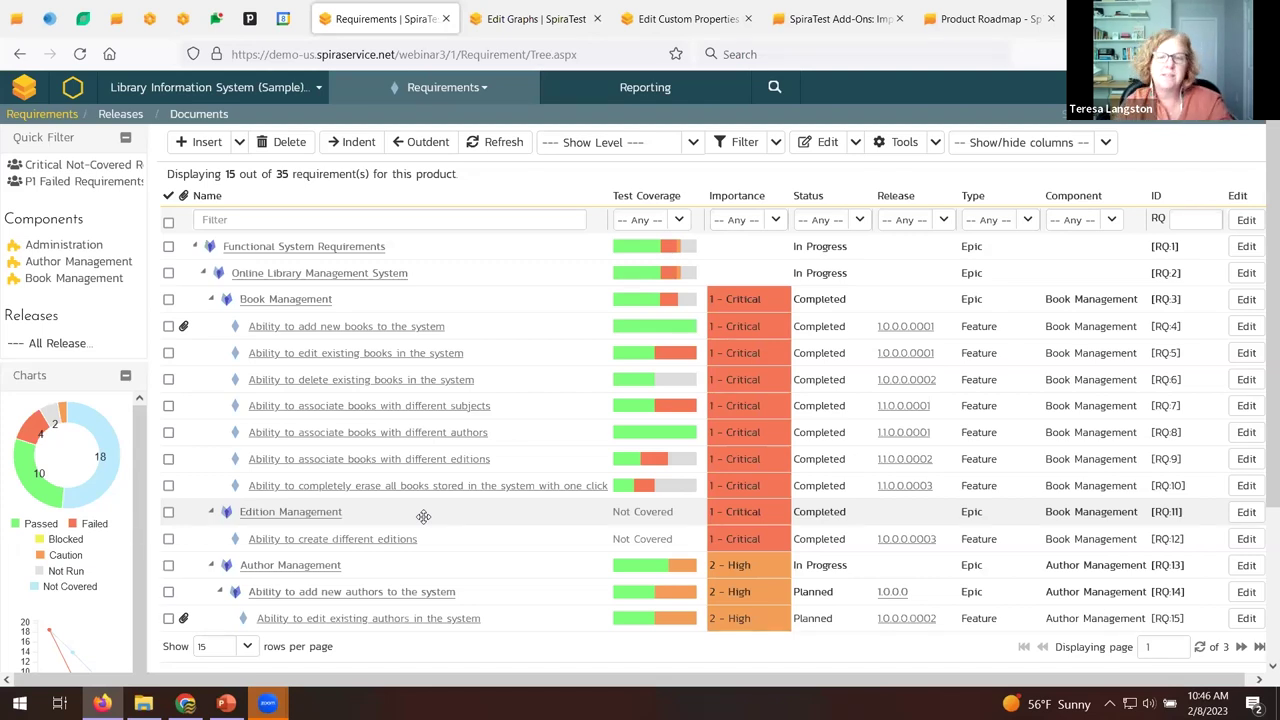
{"action": "left_click", "coordinate": [73, 90]}
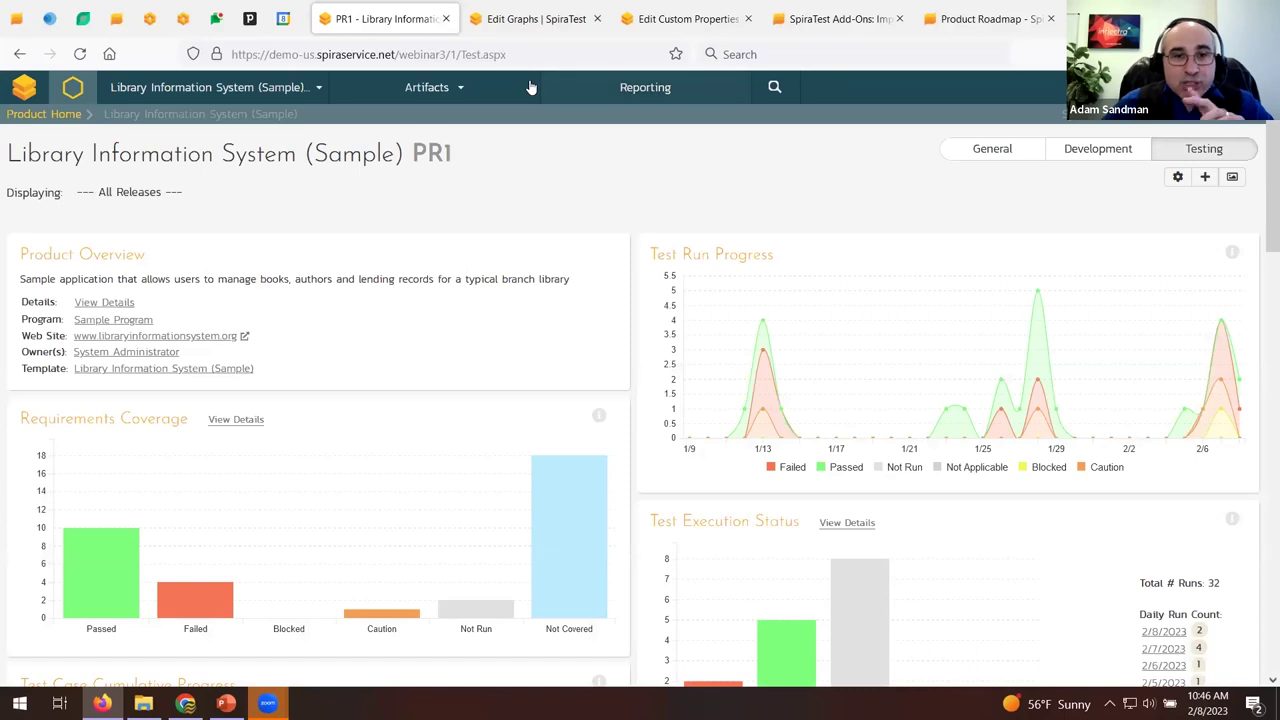
Close the Edit Graphs and Edit Custom Properties tabs and open Test Sets in a new tab.
{"action": "left_click", "coordinate": [597, 18]}
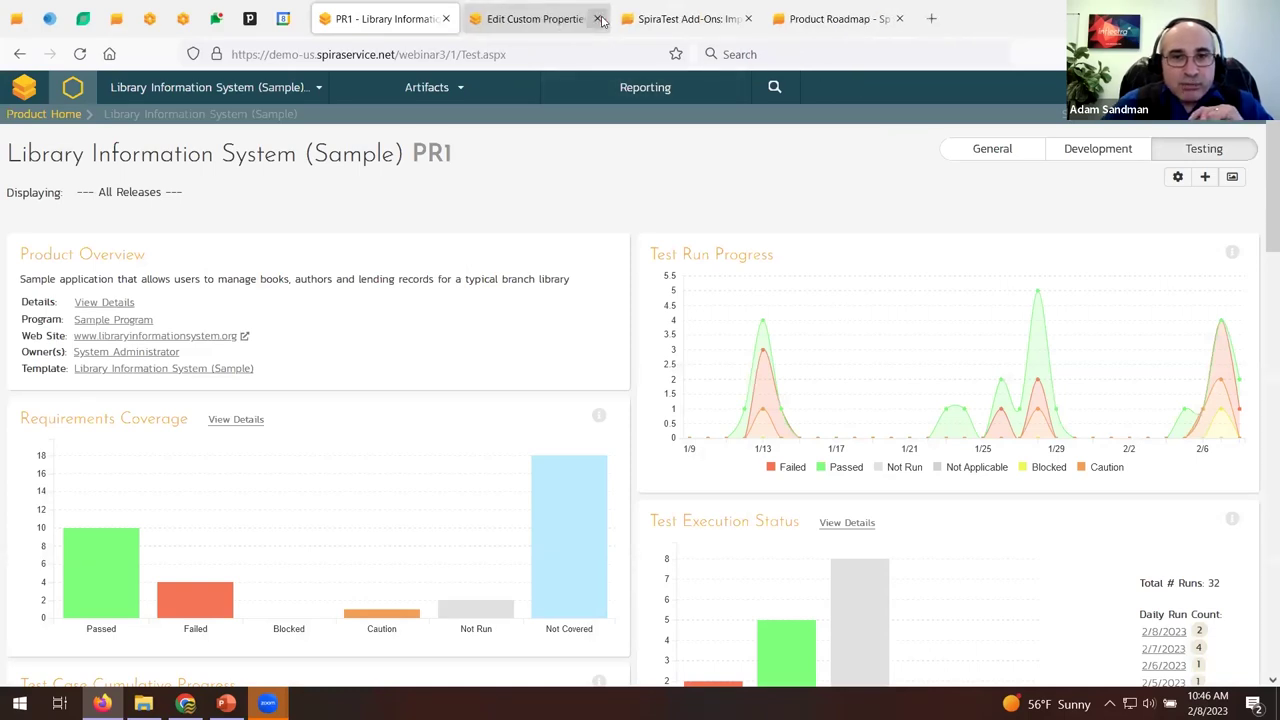
{"action": "left_click", "coordinate": [597, 18]}
{"action": "left_click", "coordinate": [470, 89]}
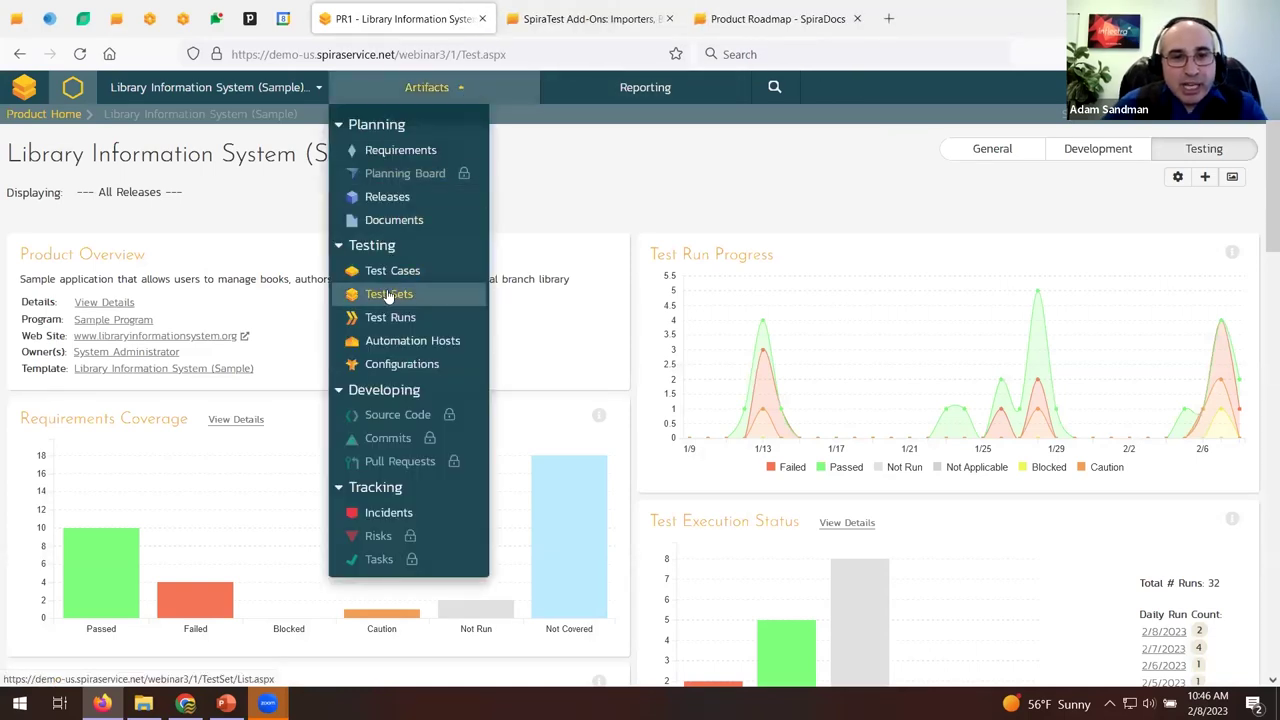
{"action": "middle_click", "coordinate": [383, 291]}
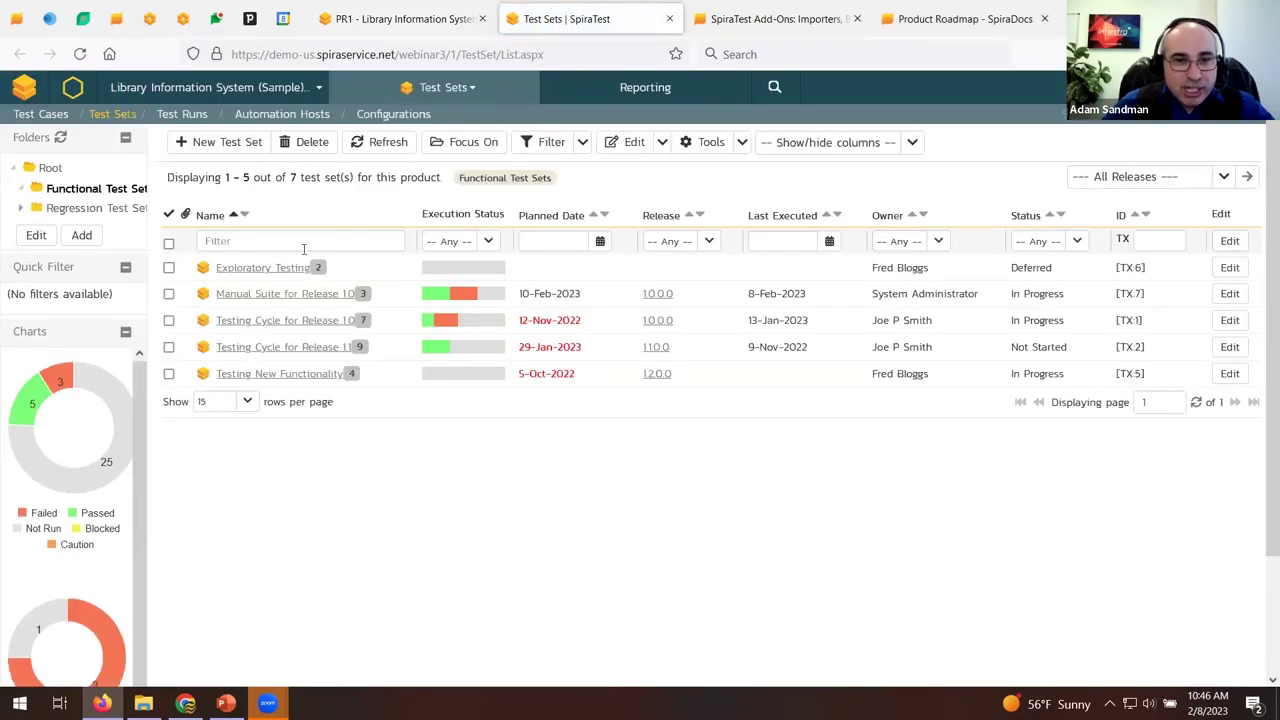
Open the Manual Suite for Release 1.0 test set, leaving its own owner unchanged.
{"action": "left_click", "coordinate": [310, 300]}
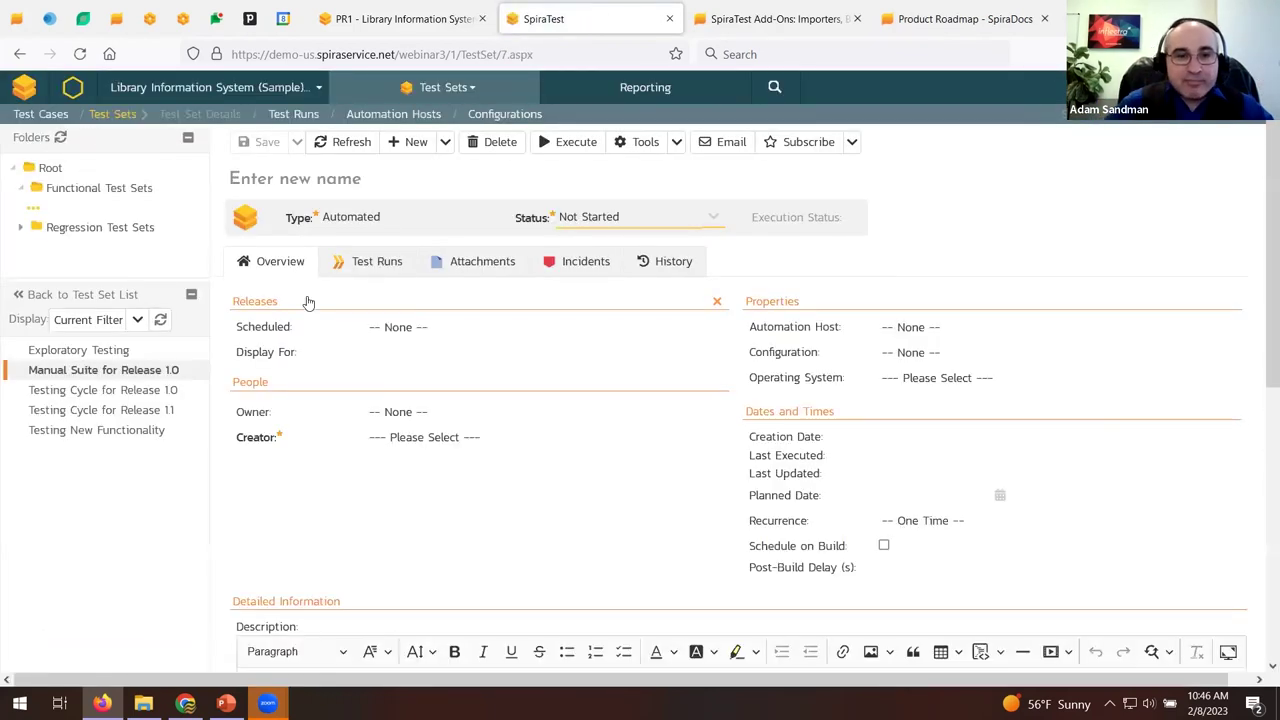
{"action": "left_click", "coordinate": [390, 430]}
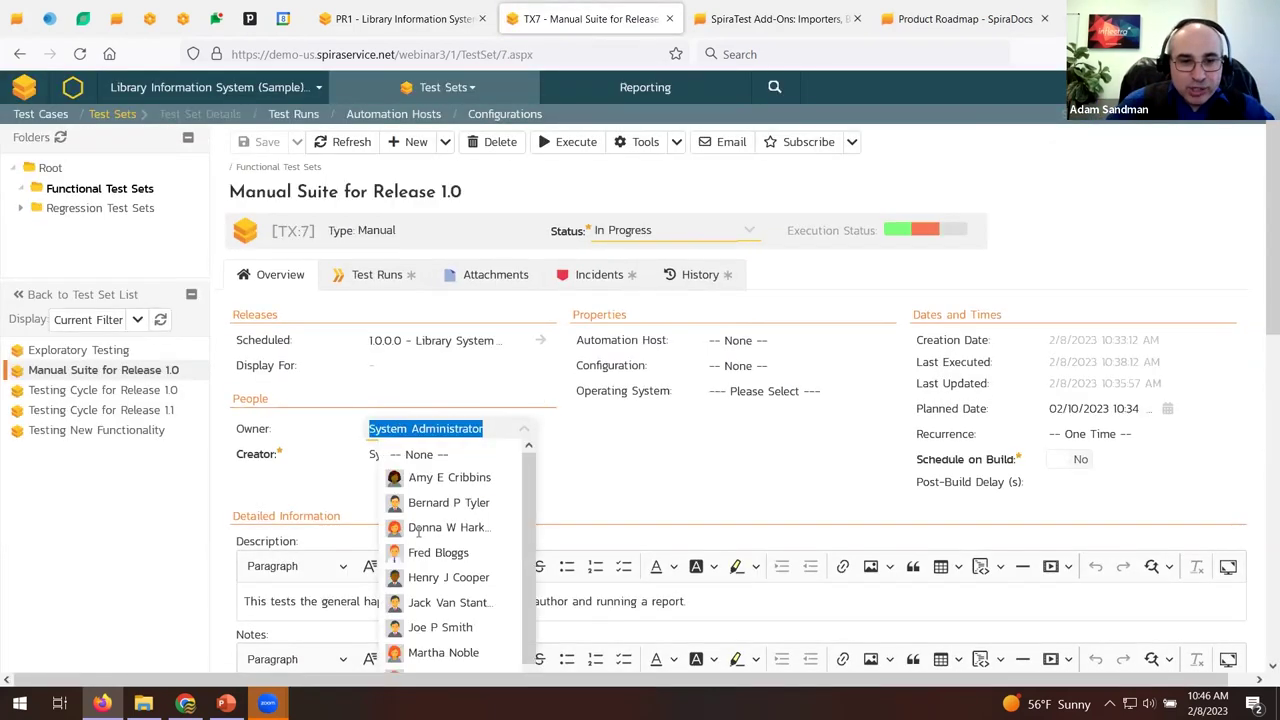
{"action": "left_click", "coordinate": [623, 476]}
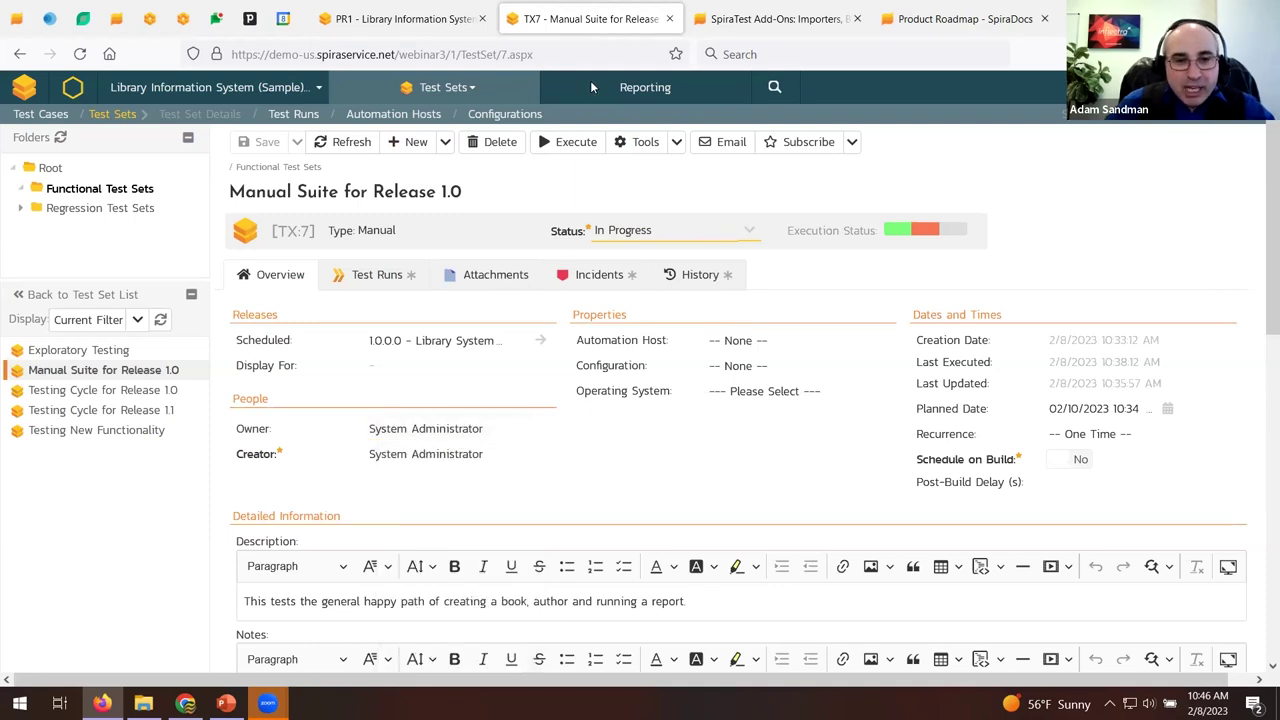
{"action": "scroll", "coordinate": [400, 540], "scroll_direction": "down", "scroll_amount": 5}
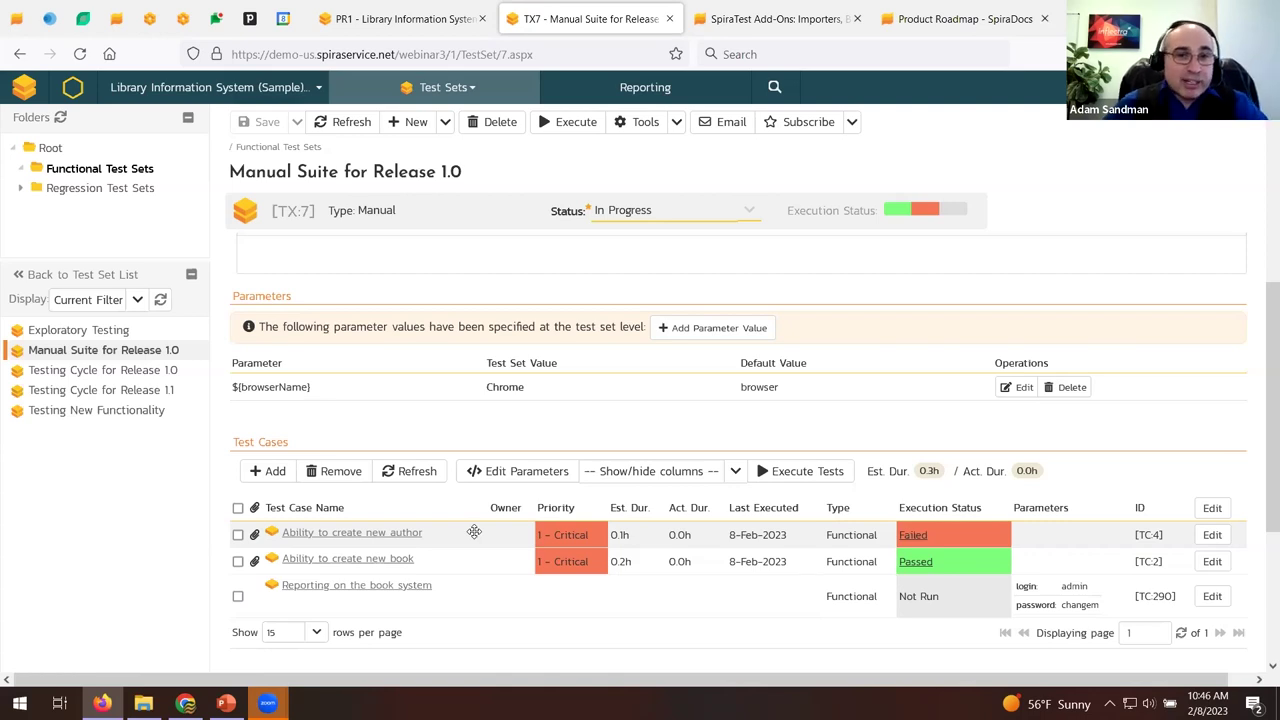
Assign owners to test cases TC:4, TC:2 and TC:290 using in-place editing.
{"action": "left_click", "coordinate": [490, 524]}
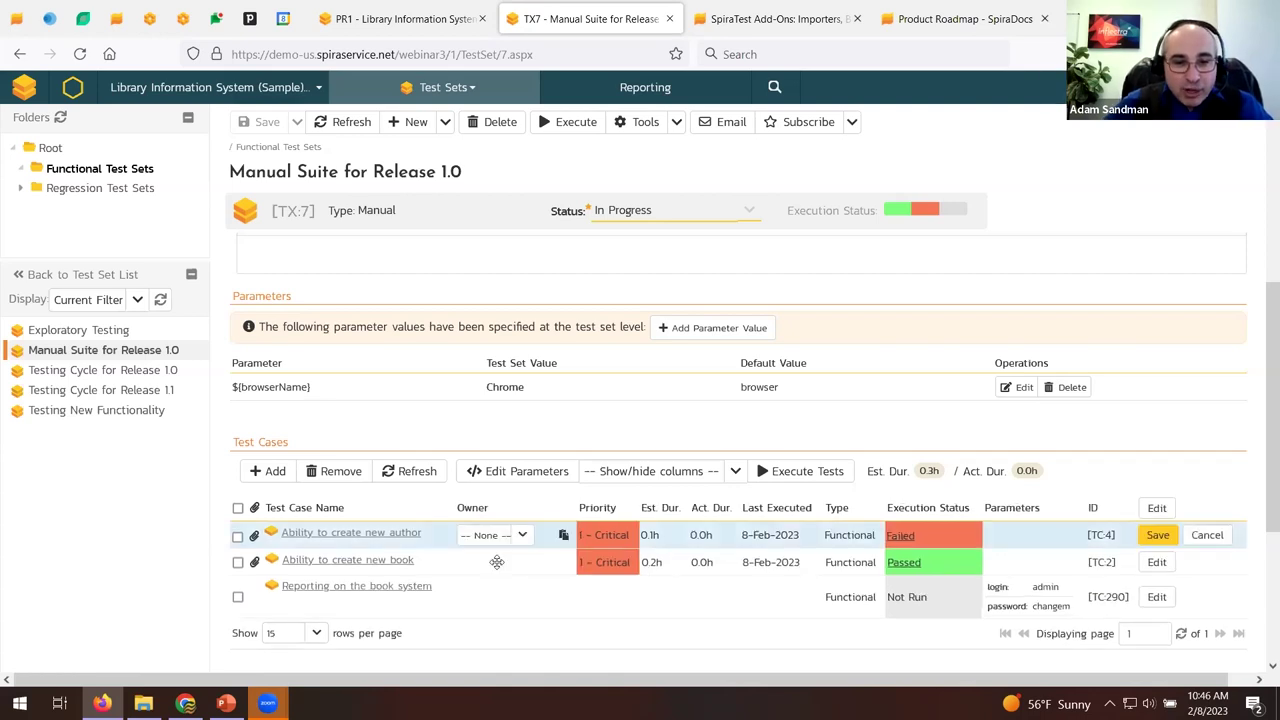
{"action": "left_click", "coordinate": [492, 570]}
{"action": "left_click", "coordinate": [477, 594]}
{"action": "left_click", "coordinate": [522, 535]}
{"action": "left_click", "coordinate": [465, 585]}
{"action": "scroll", "coordinate": [523, 563], "scroll_direction": "down", "scroll_amount": 3}
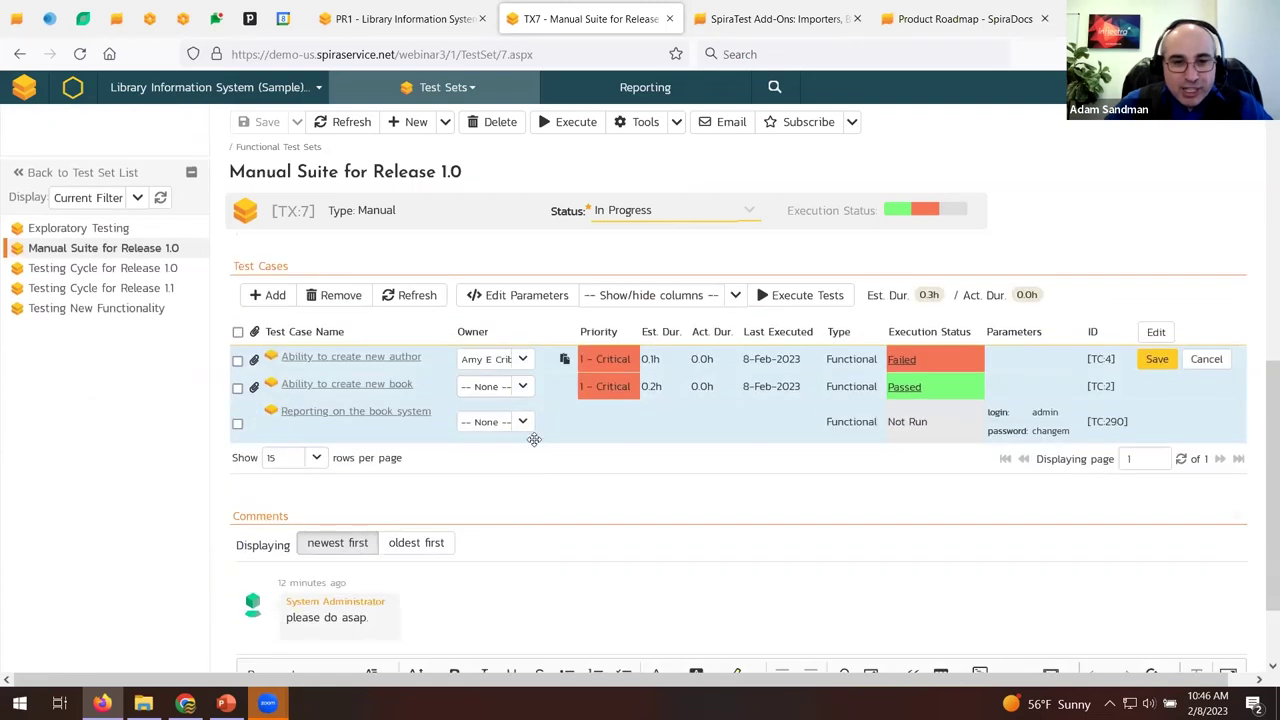
{"action": "left_click", "coordinate": [522, 386]}
{"action": "left_click", "coordinate": [440, 558]}
{"action": "left_click", "coordinate": [522, 421]}
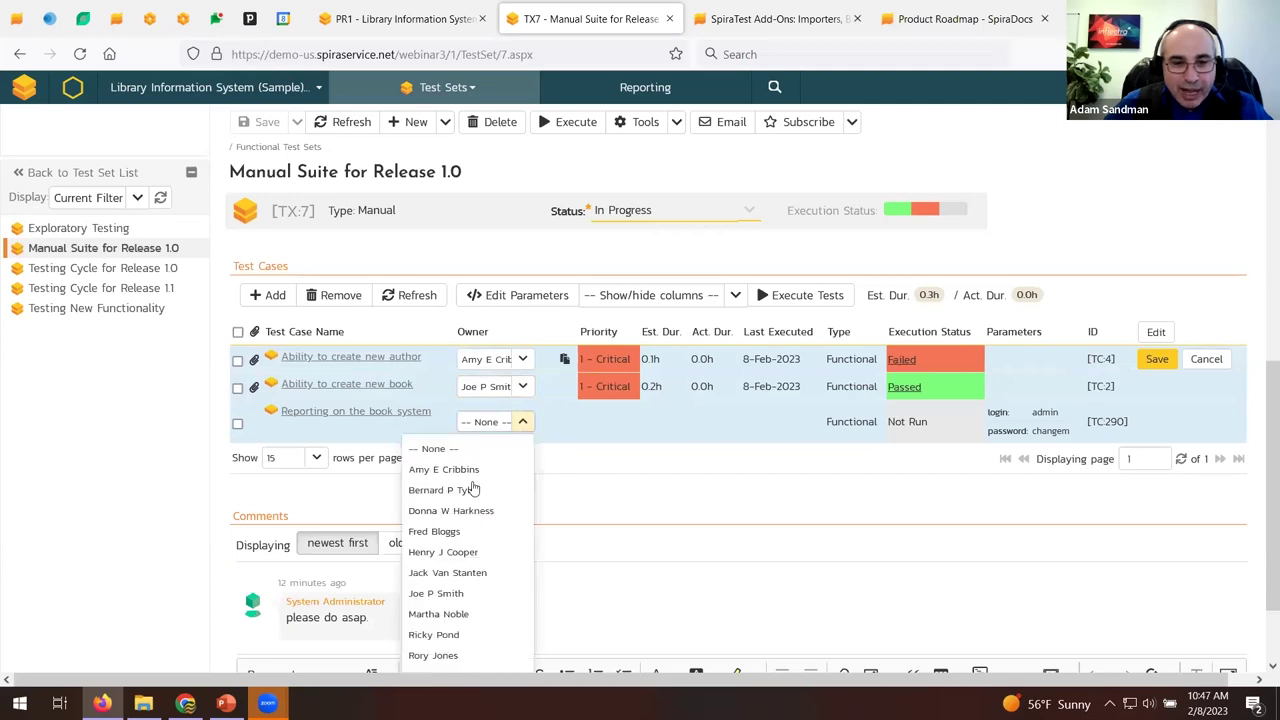
{"action": "left_click", "coordinate": [438, 614]}
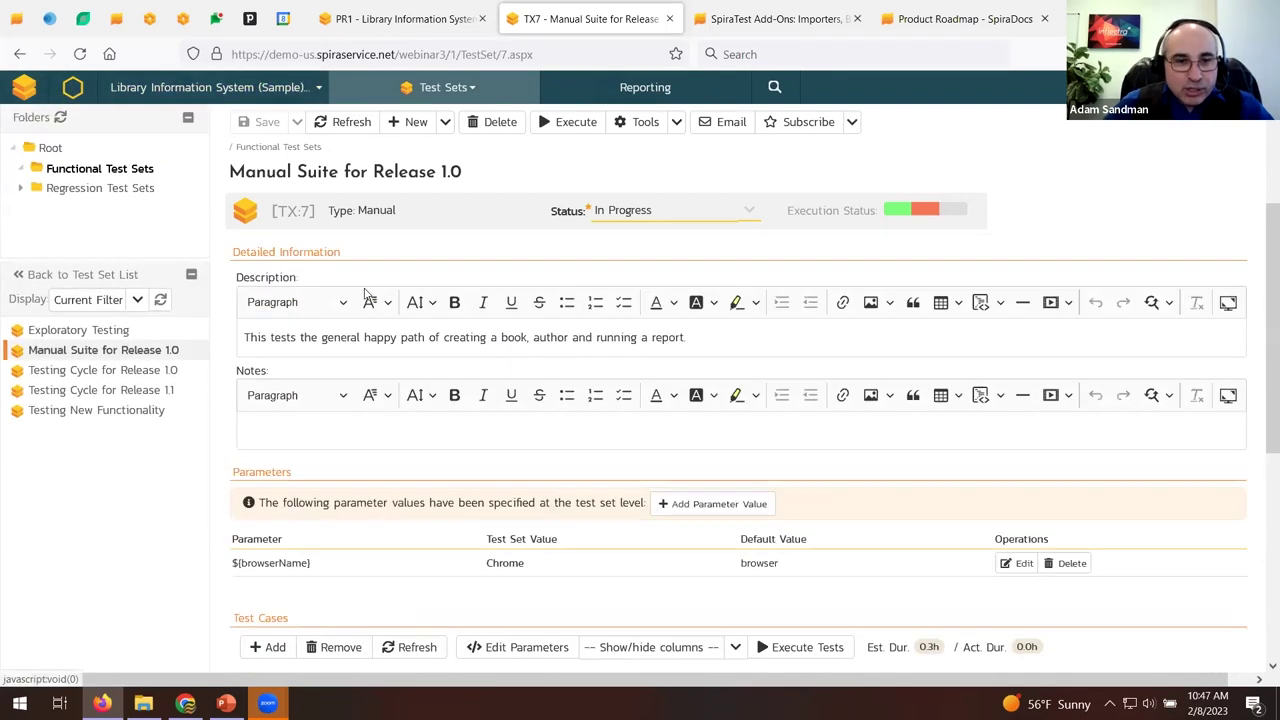
From My Page, start reassigning the pending Manual Suite for Release 1.0 test run.
{"action": "left_click", "coordinate": [28, 90]}
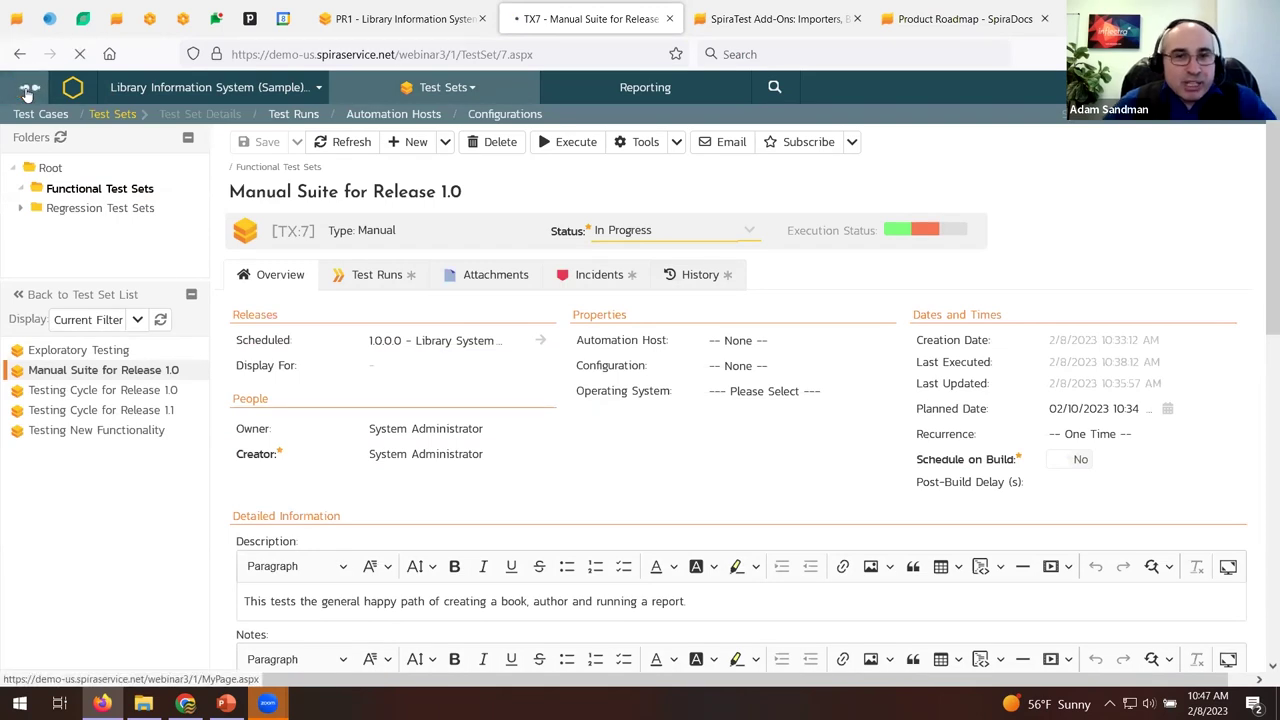
{"action": "scroll", "coordinate": [28, 90], "scroll_direction": "down", "scroll_amount": 15}
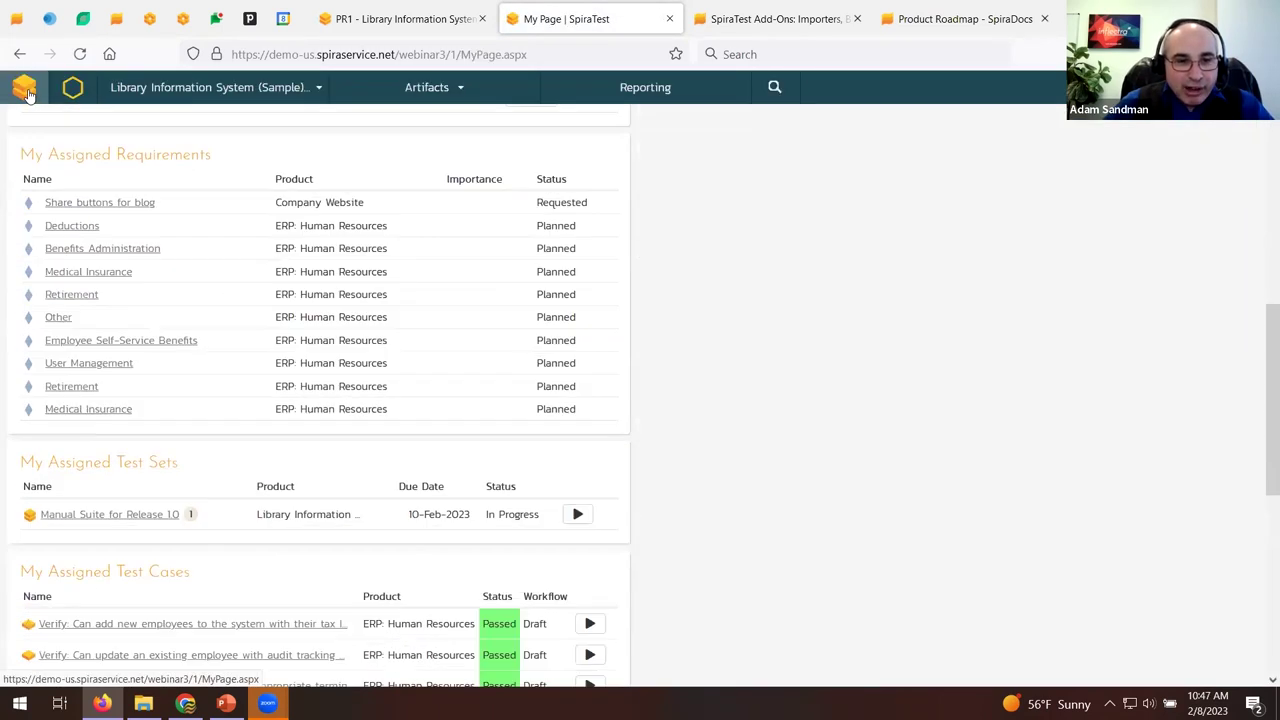
{"action": "mouse_move", "coordinate": [441, 612]}
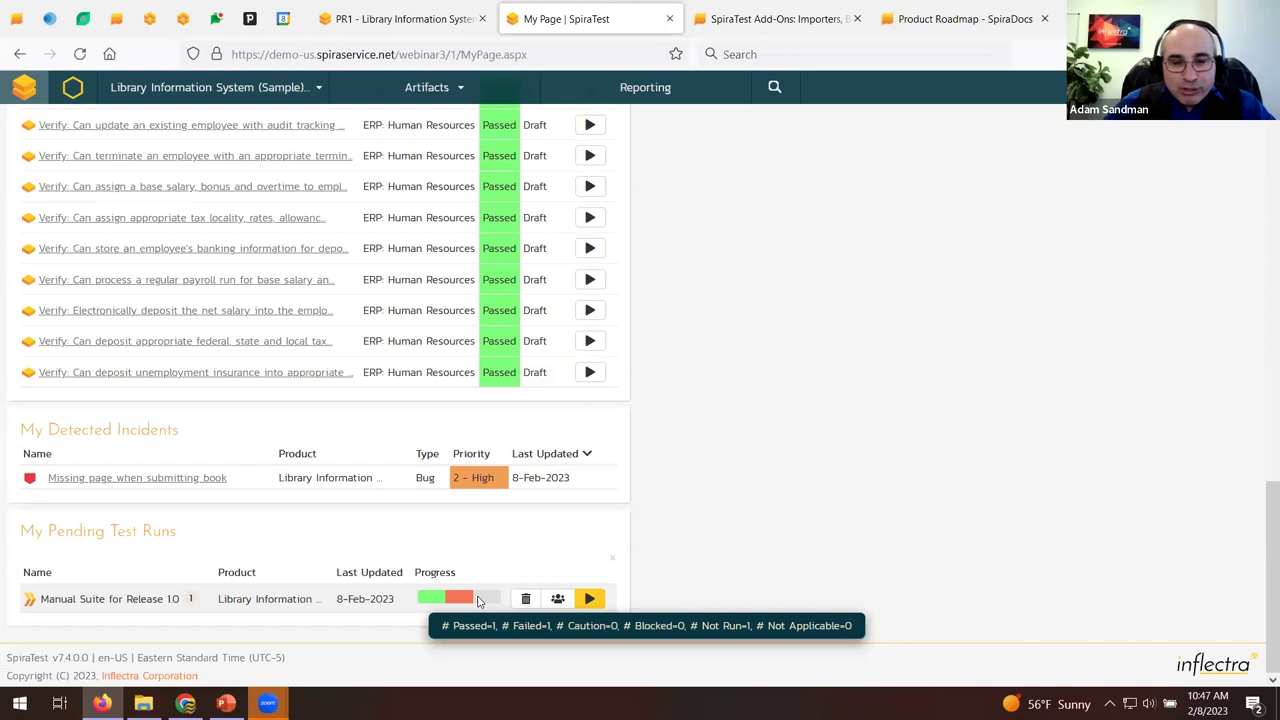
{"action": "left_click", "coordinate": [559, 599]}
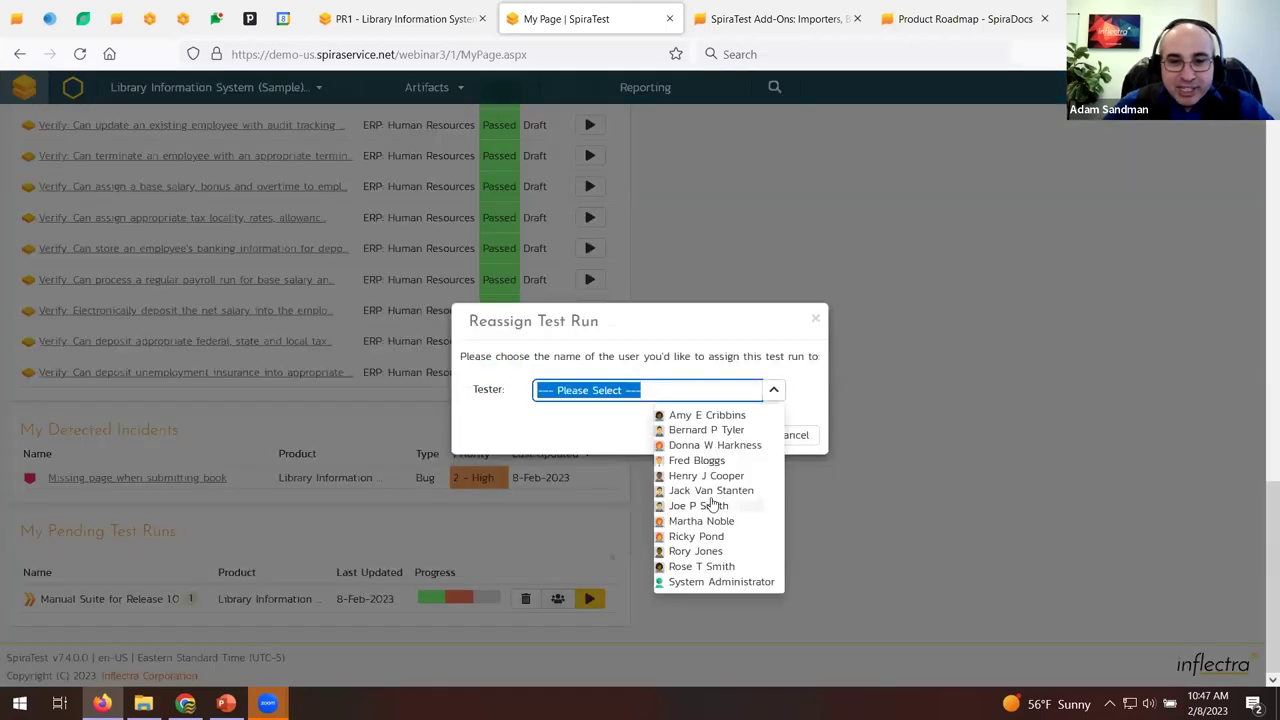